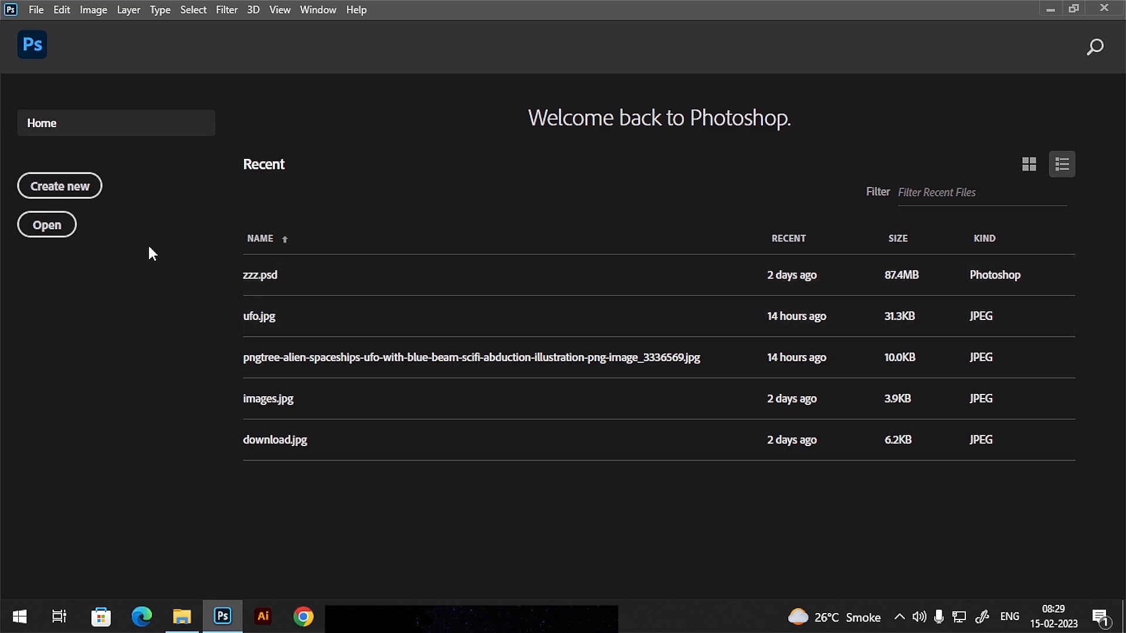
# Step: Create a new A4 document, 210 × 297 mm at 300 pixels/inch in RGB Color with a white background
pyautogui.click(58, 195)
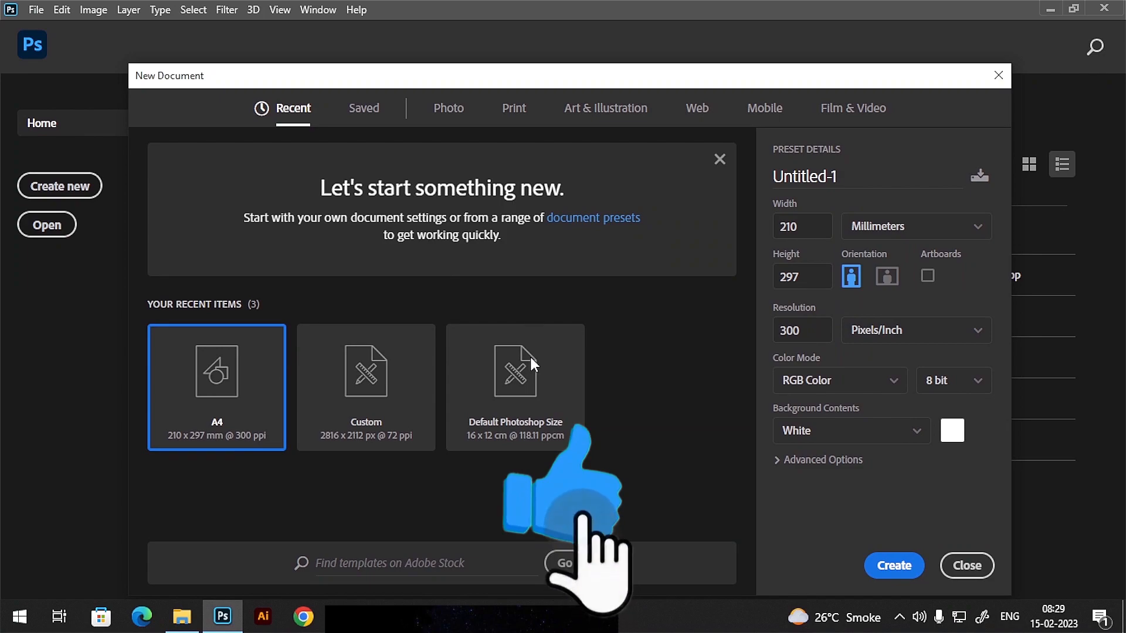
pyautogui.click(895, 566)
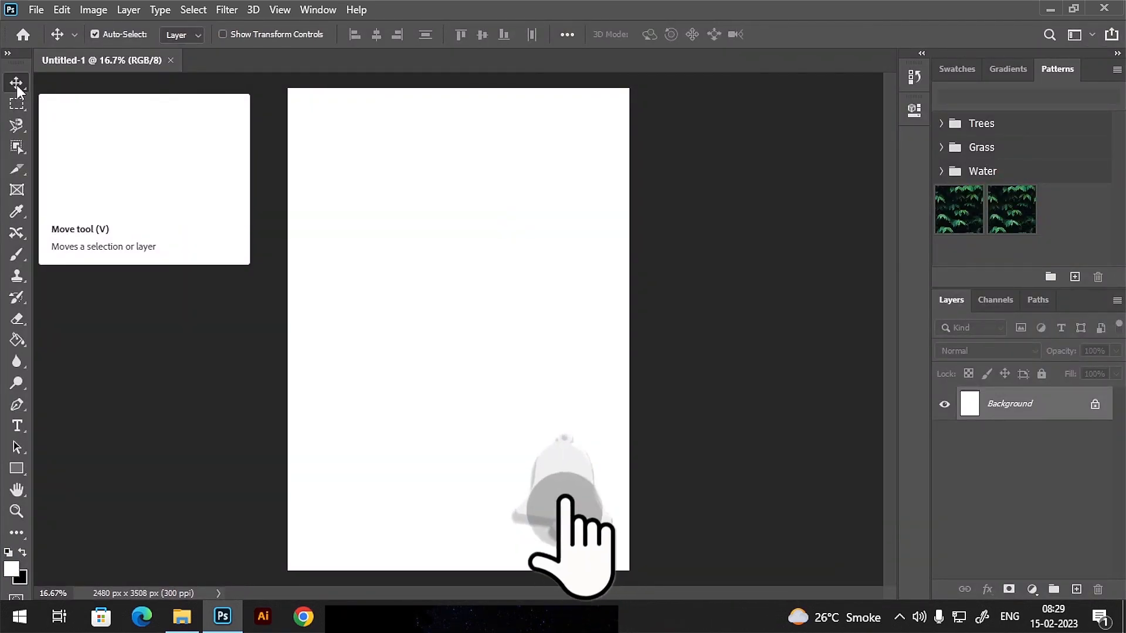
pyautogui.click(26, 130)
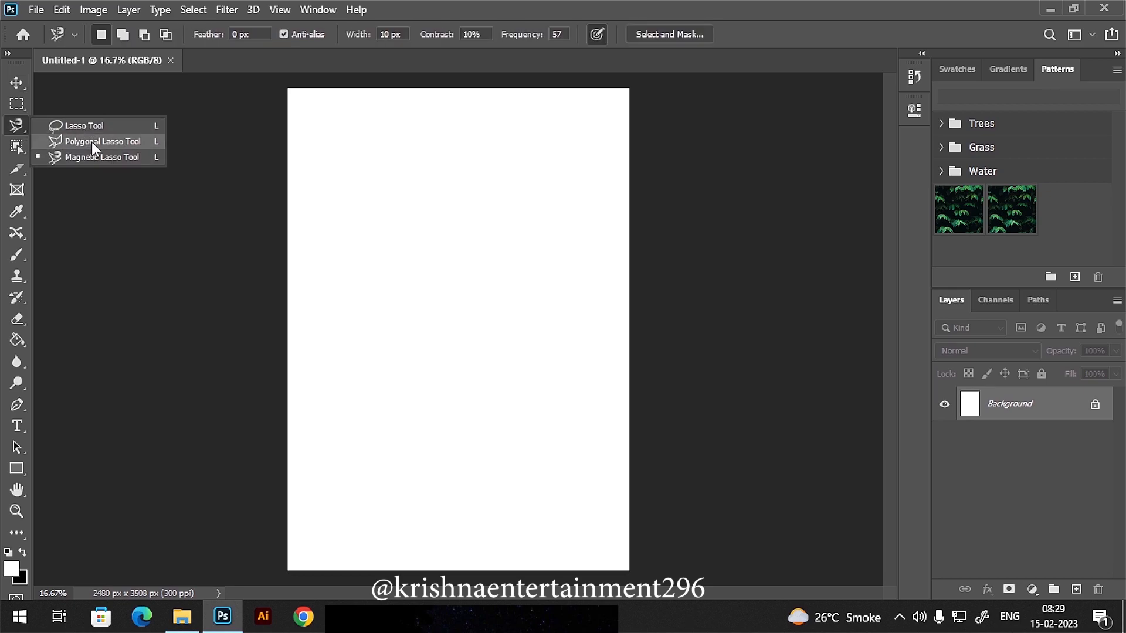
pyautogui.click(20, 150)
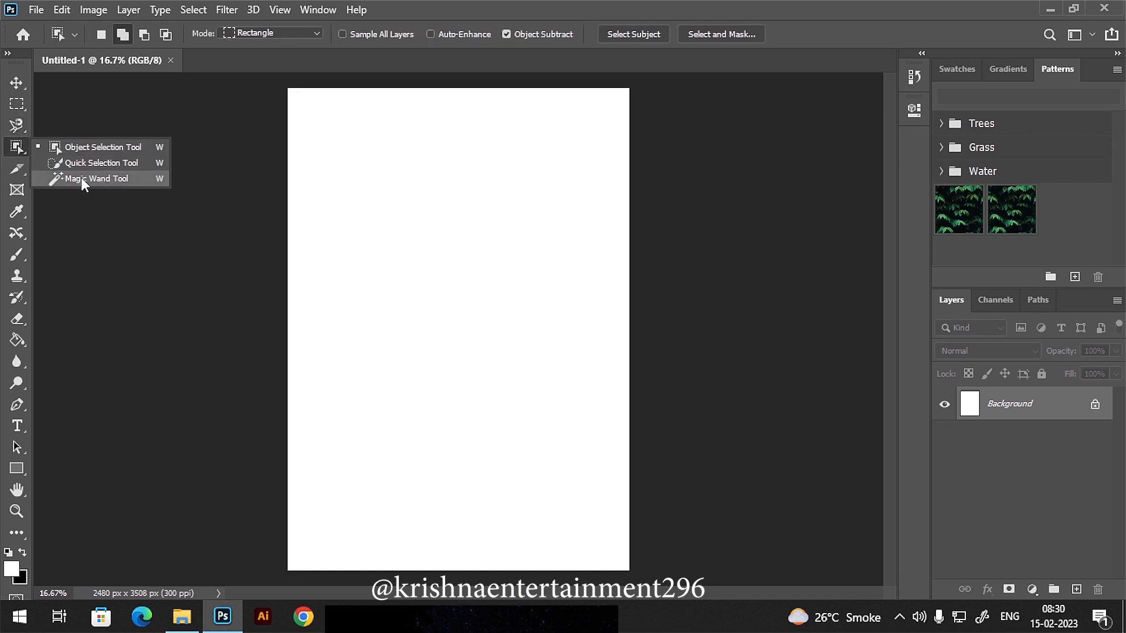
pyautogui.click(17, 128)
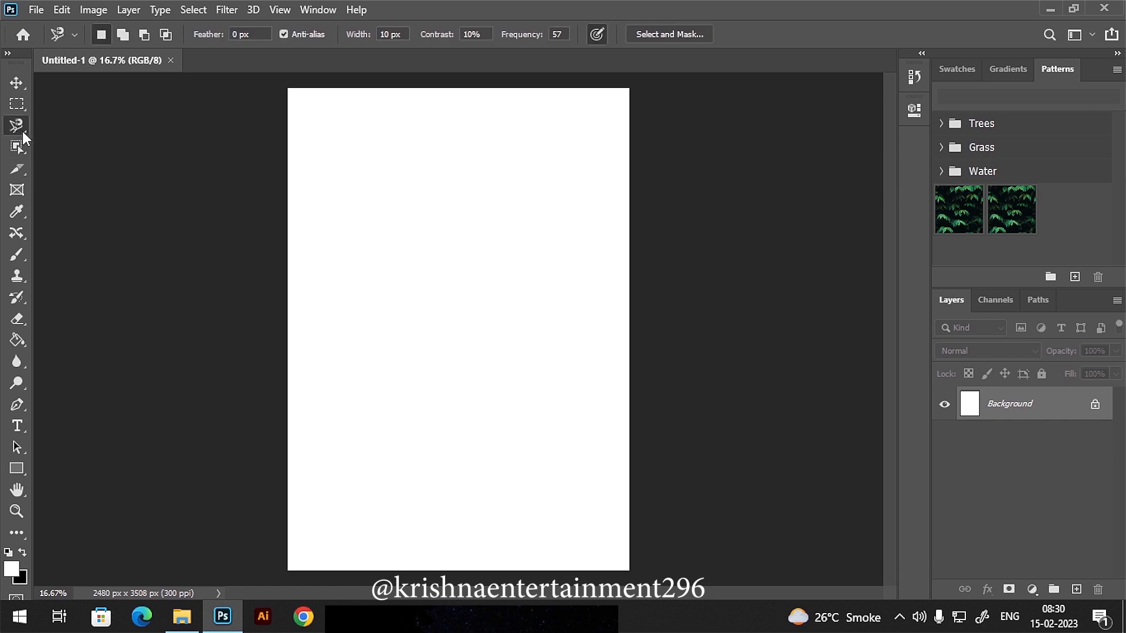
# Step: Open the "polygon lasso" image from the ps tutoro folder in File Explorer as a separate Photoshop document
pyautogui.click(1050, 9)
pyautogui.click(181, 616)
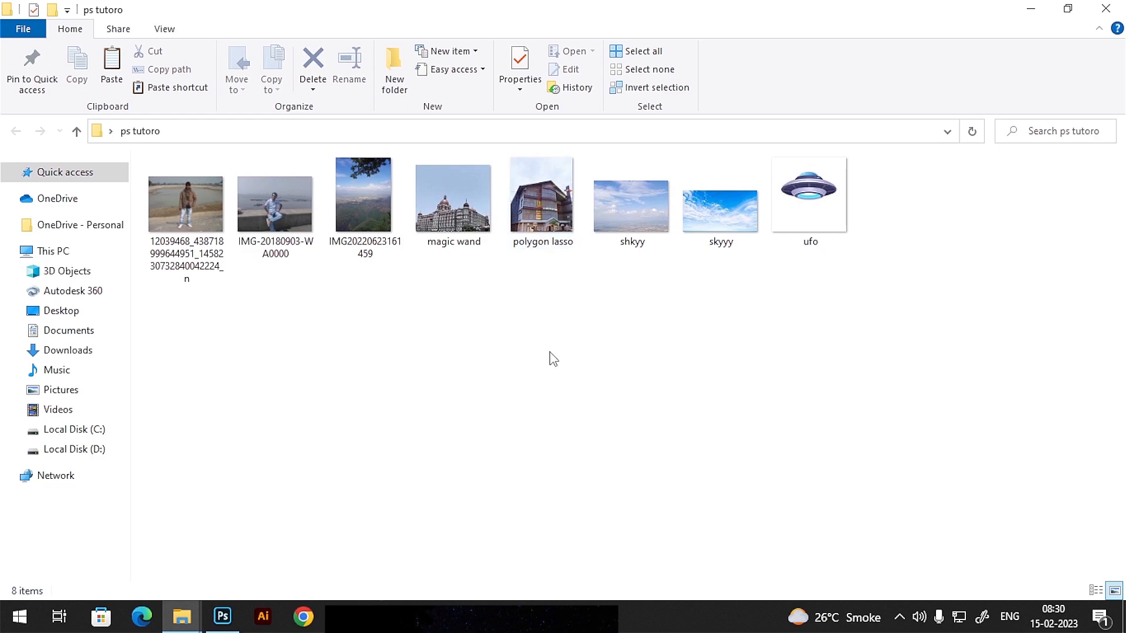
pyautogui.moveTo(541, 200)
pyautogui.mouseDown()
pyautogui.moveTo(435, 424)
pyautogui.moveTo(295, 543)
pyautogui.moveTo(223, 626)
pyautogui.moveTo(244, 554)
pyautogui.mouseUp()
pyautogui.moveTo(329, 90); pyautogui.dragTo(362, 58)
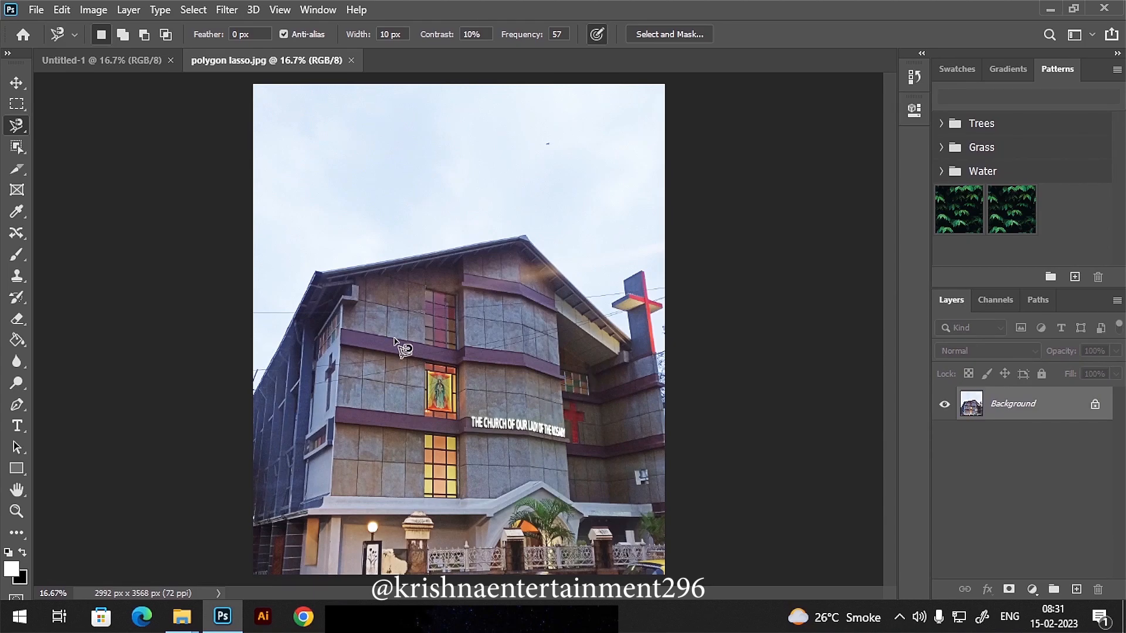
# Step: Activate the freehand Lasso tool and set it to make a new selection
pyautogui.rightClick(22, 129)
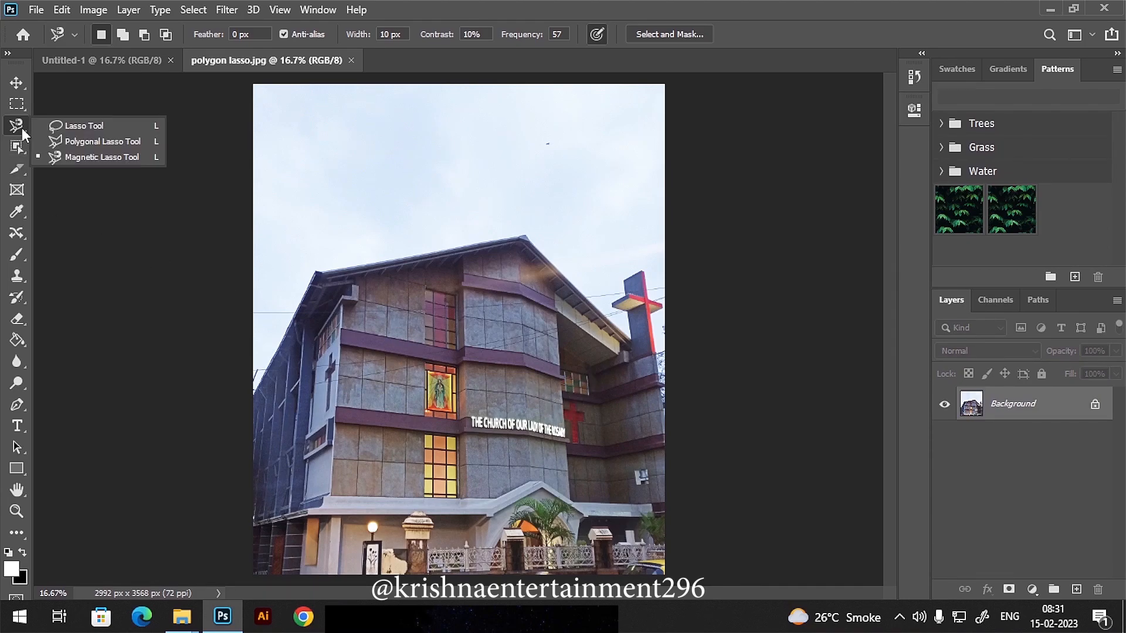
pyautogui.click(85, 126)
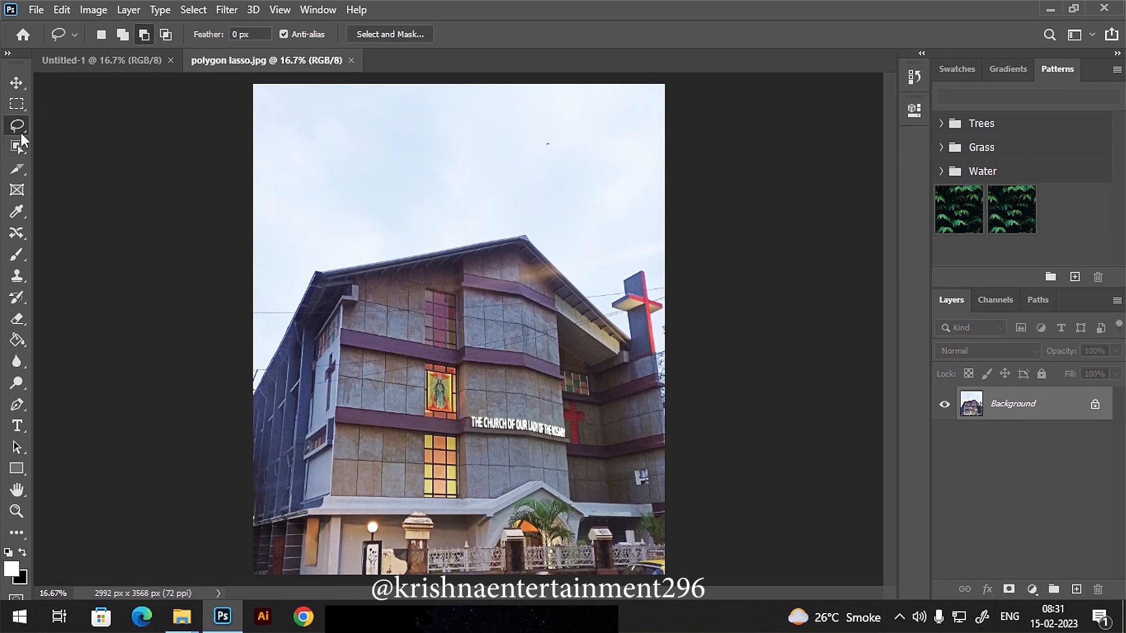
pyautogui.rightClick(22, 129)
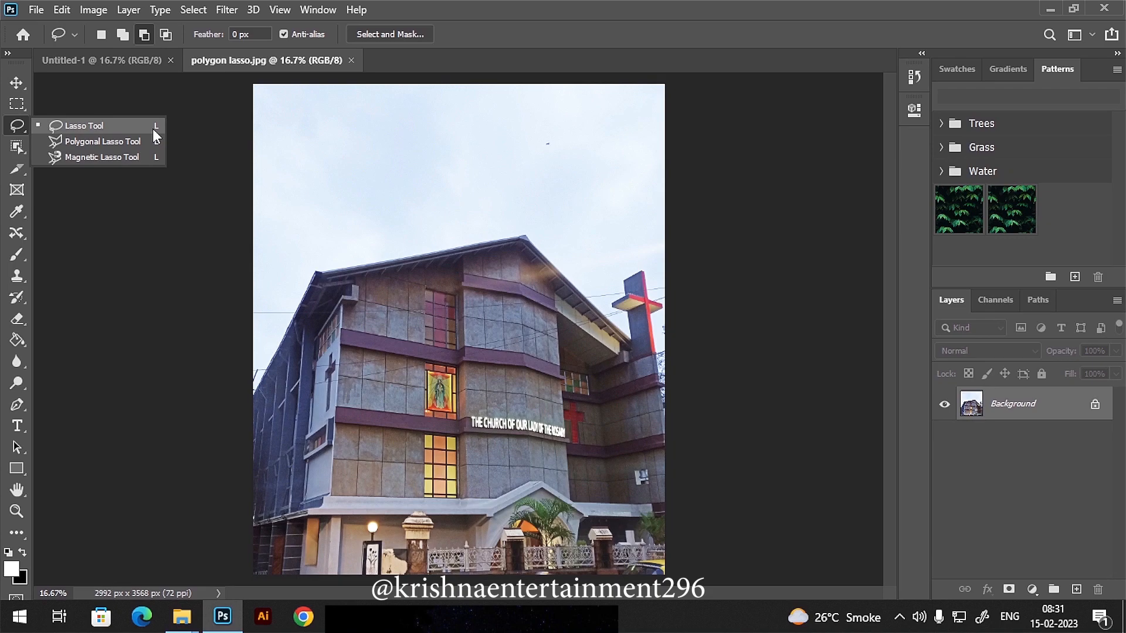
pyautogui.click(19, 133)
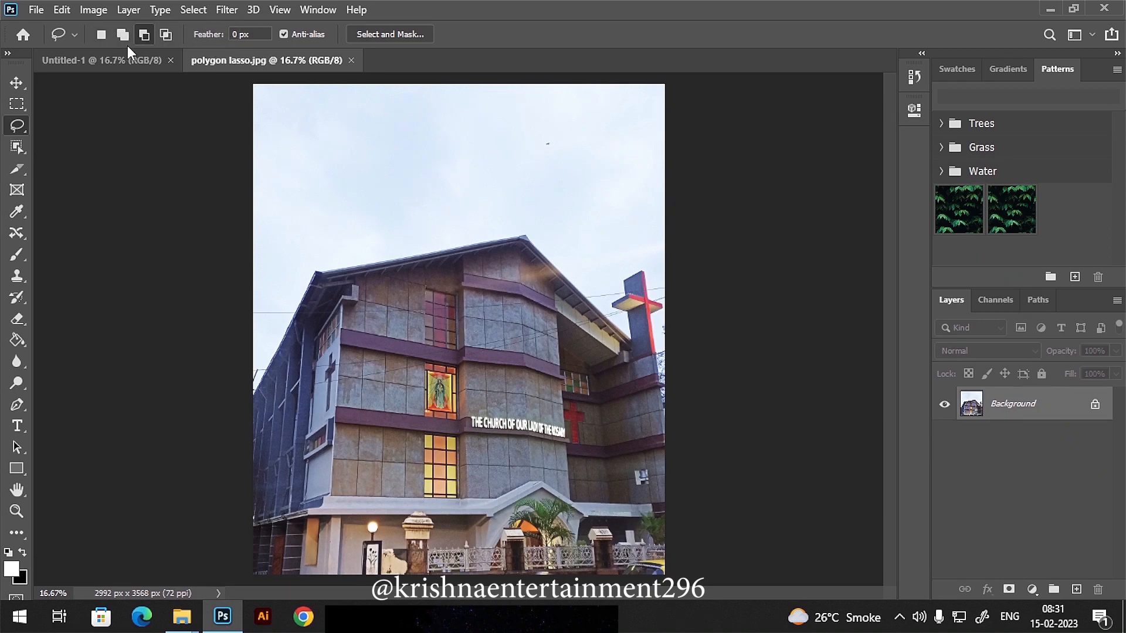
pyautogui.click(145, 35)
pyautogui.click(101, 37)
pyautogui.rightClick(21, 134)
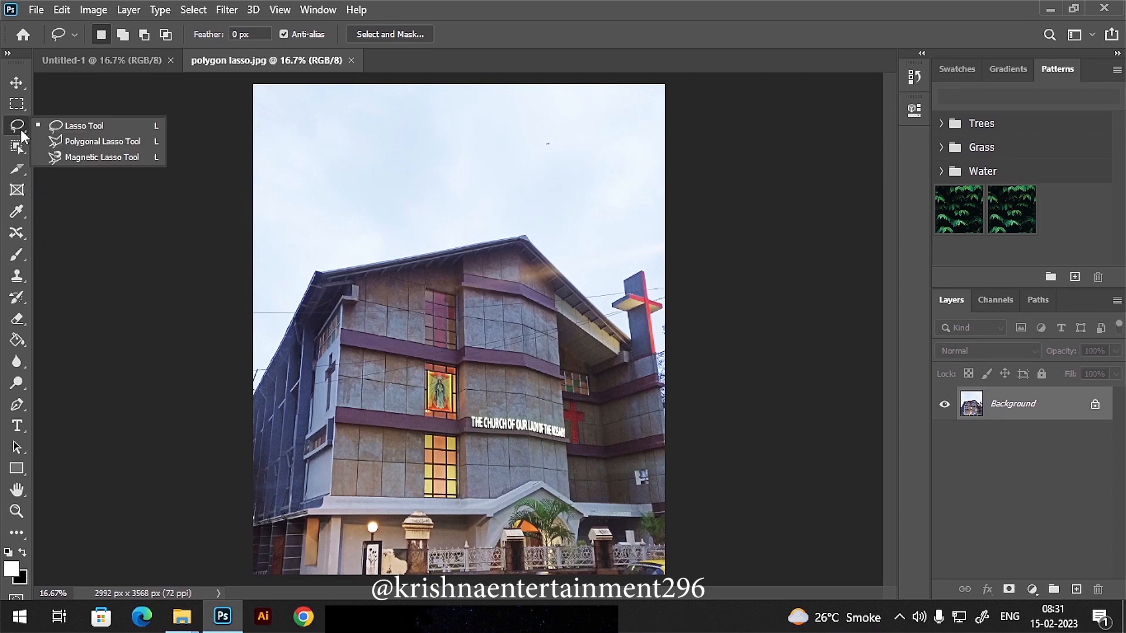
pyautogui.click(72, 126)
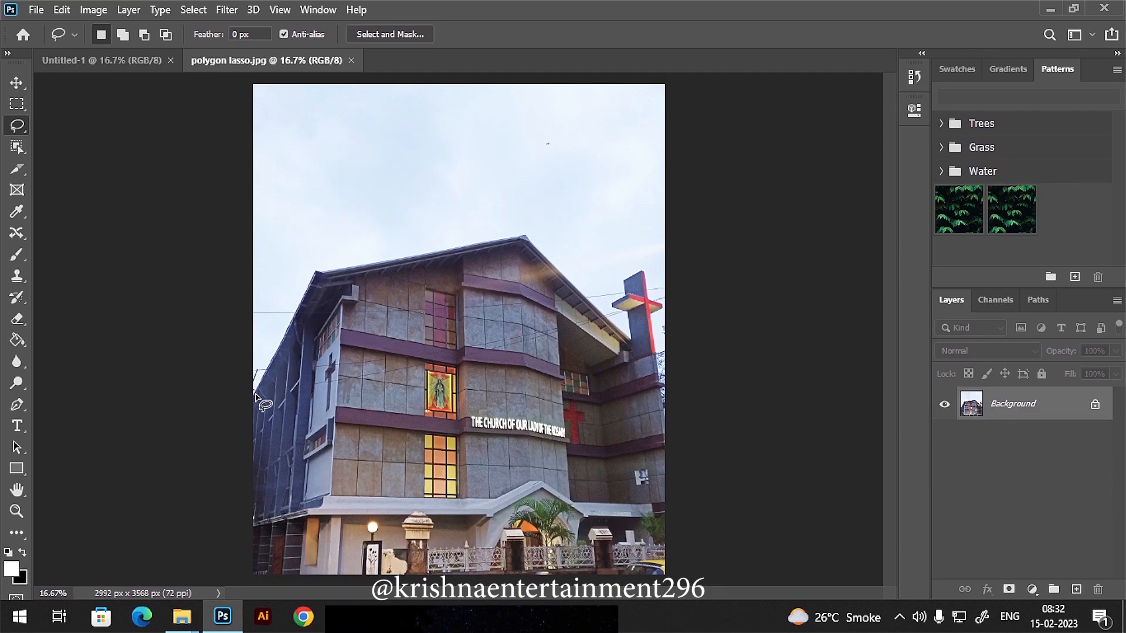
# Step: Practise freehand Lasso selections, tracing the church roofline and looping over parts of the sky and façade
pyautogui.moveTo(254, 396)
pyautogui.mouseDown()
pyautogui.moveTo(308, 288)
pyautogui.moveTo(338, 266)
pyautogui.moveTo(526, 239)
pyautogui.moveTo(631, 338)
pyautogui.moveTo(629, 318)
pyautogui.moveTo(607, 309)
pyautogui.moveTo(627, 270)
pyautogui.moveTo(657, 287)
pyautogui.moveTo(661, 474)
pyautogui.moveTo(573, 481)
pyautogui.moveTo(309, 440)
pyautogui.moveTo(265, 424)
pyautogui.moveTo(247, 384)
pyautogui.mouseUp()
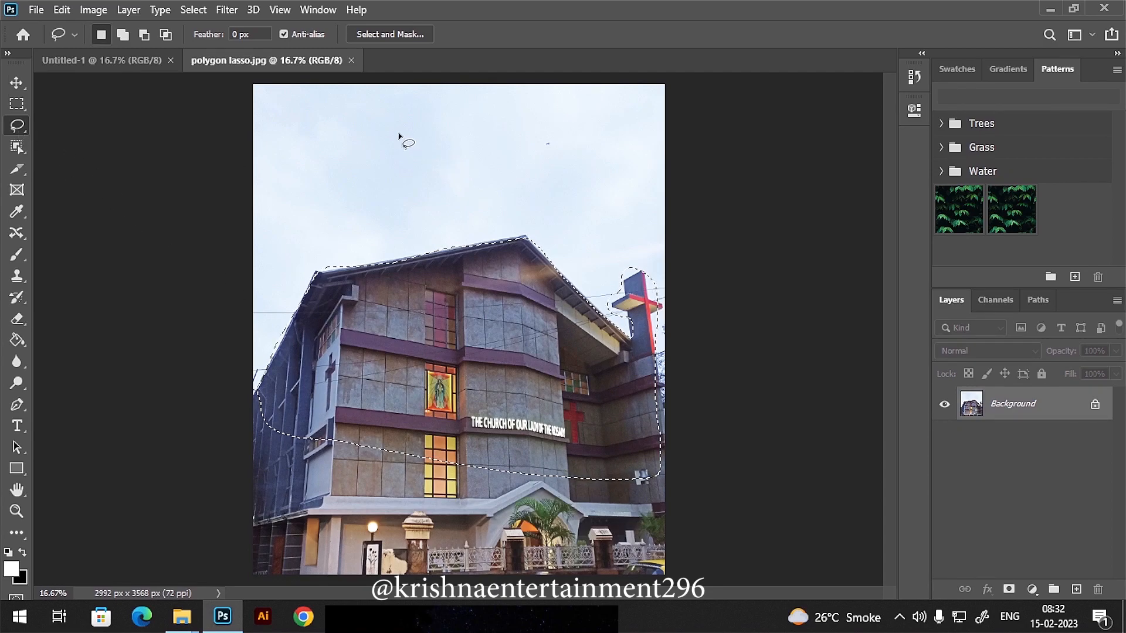
pyautogui.moveTo(274, 117)
pyautogui.mouseDown()
pyautogui.moveTo(503, 112)
pyautogui.moveTo(580, 127)
pyautogui.moveTo(494, 183)
pyautogui.moveTo(324, 203)
pyautogui.moveTo(276, 150)
pyautogui.moveTo(281, 127)
pyautogui.mouseUp()
pyautogui.moveTo(454, 244)
pyautogui.mouseDown()
pyautogui.moveTo(539, 188)
pyautogui.moveTo(595, 247)
pyautogui.moveTo(407, 264)
pyautogui.mouseUp()
pyautogui.moveTo(345, 196)
pyautogui.mouseDown()
pyautogui.moveTo(314, 206)
pyautogui.moveTo(440, 143)
pyautogui.moveTo(586, 231)
pyautogui.moveTo(424, 422)
pyautogui.moveTo(320, 239)
pyautogui.moveTo(344, 199)
pyautogui.mouseUp()
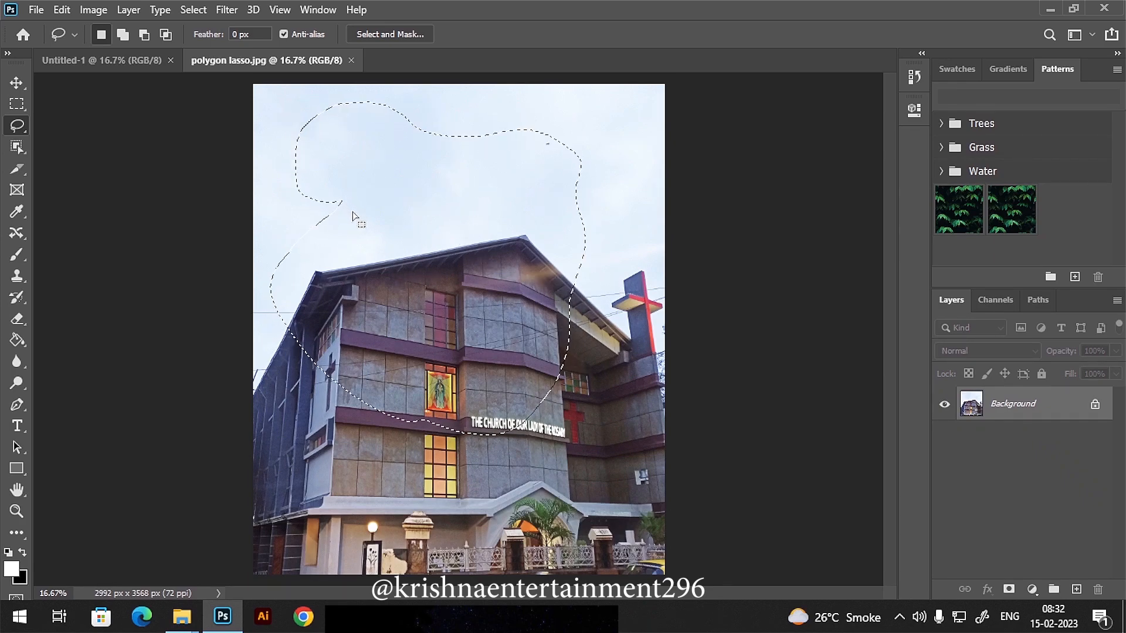
pyautogui.moveTo(548, 485)
pyautogui.mouseDown()
pyautogui.moveTo(498, 495)
pyautogui.moveTo(505, 368)
pyautogui.moveTo(595, 434)
pyautogui.moveTo(578, 454)
pyautogui.mouseUp()
pyautogui.moveTo(431, 563)
pyautogui.mouseDown()
pyautogui.moveTo(361, 522)
pyautogui.moveTo(476, 528)
pyautogui.moveTo(423, 566)
pyautogui.mouseUp()
pyautogui.moveTo(407, 245)
pyautogui.mouseDown()
pyautogui.moveTo(305, 248)
pyautogui.moveTo(444, 347)
pyautogui.moveTo(570, 279)
pyautogui.moveTo(344, 263)
pyautogui.moveTo(440, 350)
pyautogui.moveTo(472, 270)
pyautogui.moveTo(365, 239)
pyautogui.mouseUp()
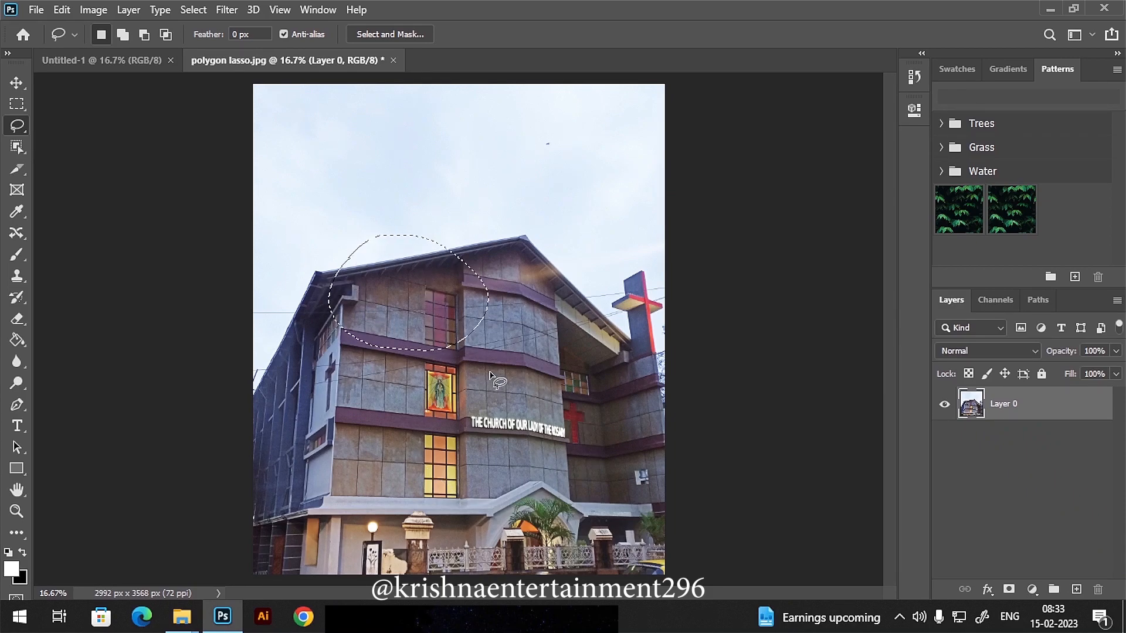
pyautogui.moveTo(482, 217)
pyautogui.mouseDown()
pyautogui.moveTo(519, 230)
pyautogui.moveTo(581, 329)
pyautogui.moveTo(478, 226)
pyautogui.mouseUp()
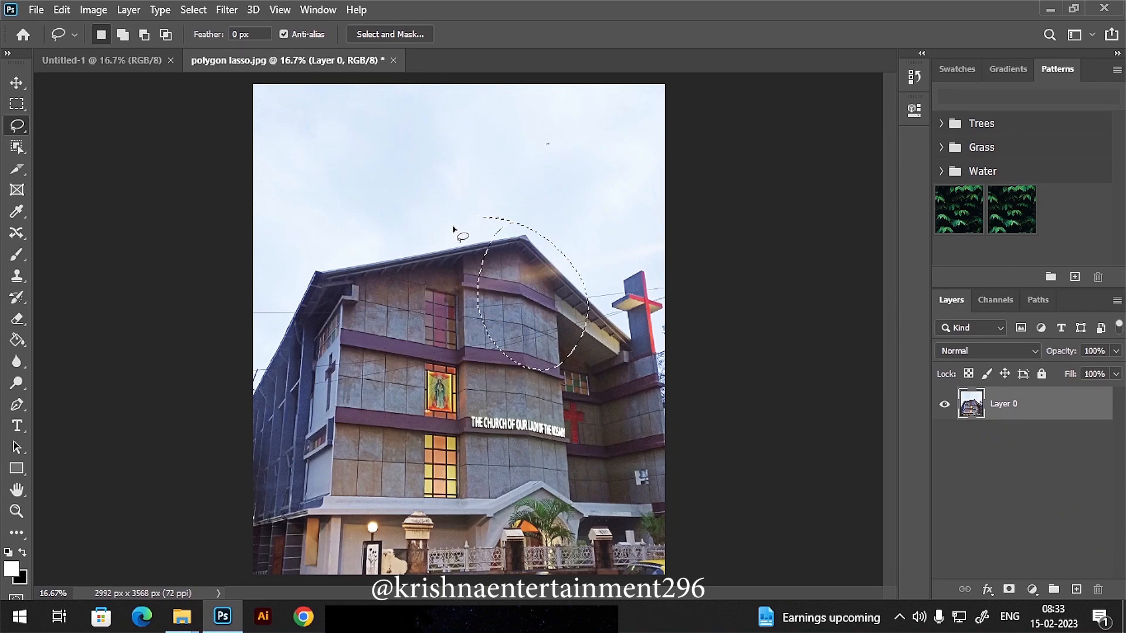
# Step: Lasso an oval around the uppermost façade window, try Brightness 47 and Contrast 77 on it, and cancel the adjustment
pyautogui.moveTo(402, 238)
pyautogui.mouseDown()
pyautogui.moveTo(491, 288)
pyautogui.moveTo(411, 329)
pyautogui.moveTo(411, 249)
pyautogui.mouseUp()
pyautogui.click(91, 10)
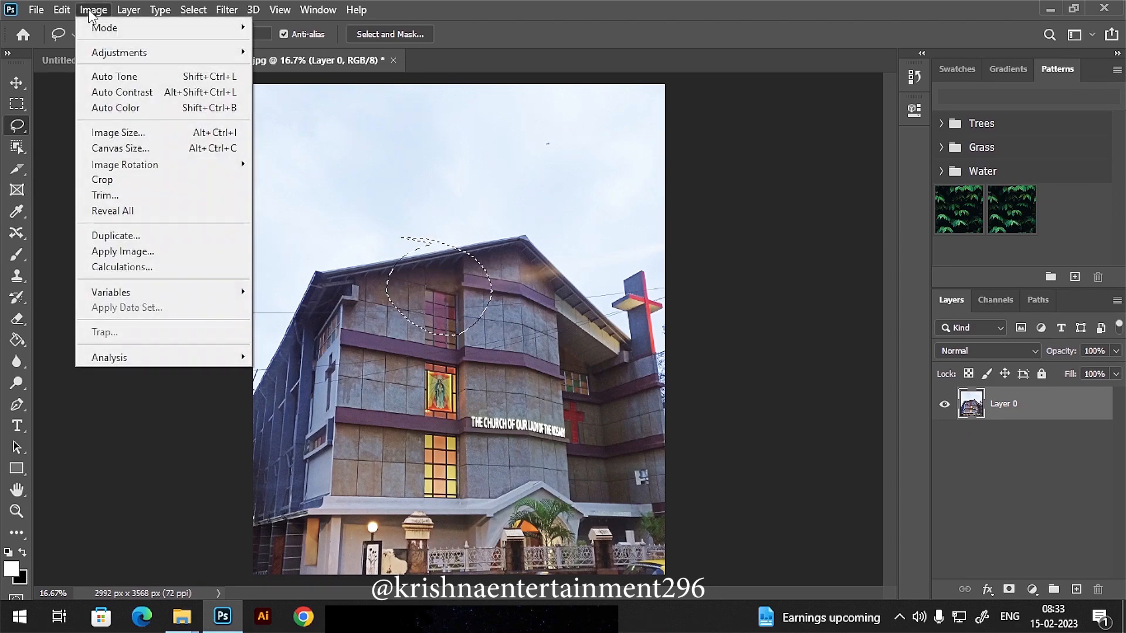
pyautogui.moveTo(133, 54)
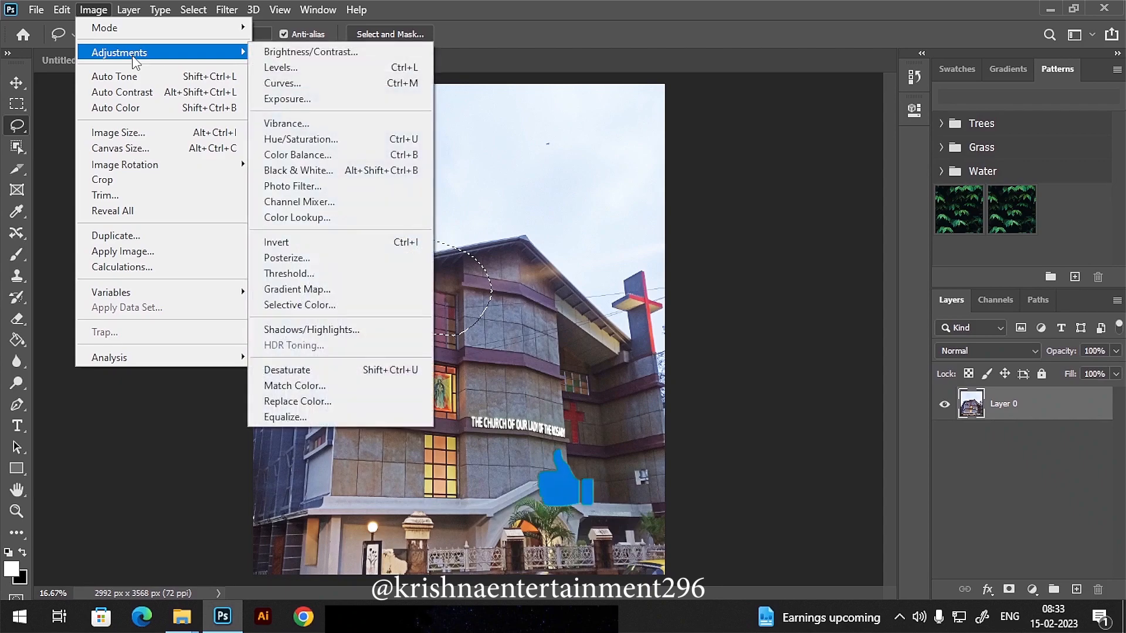
pyautogui.click(288, 52)
pyautogui.moveTo(787, 211); pyautogui.dragTo(816, 212)
pyautogui.moveTo(791, 251); pyautogui.dragTo(851, 258)
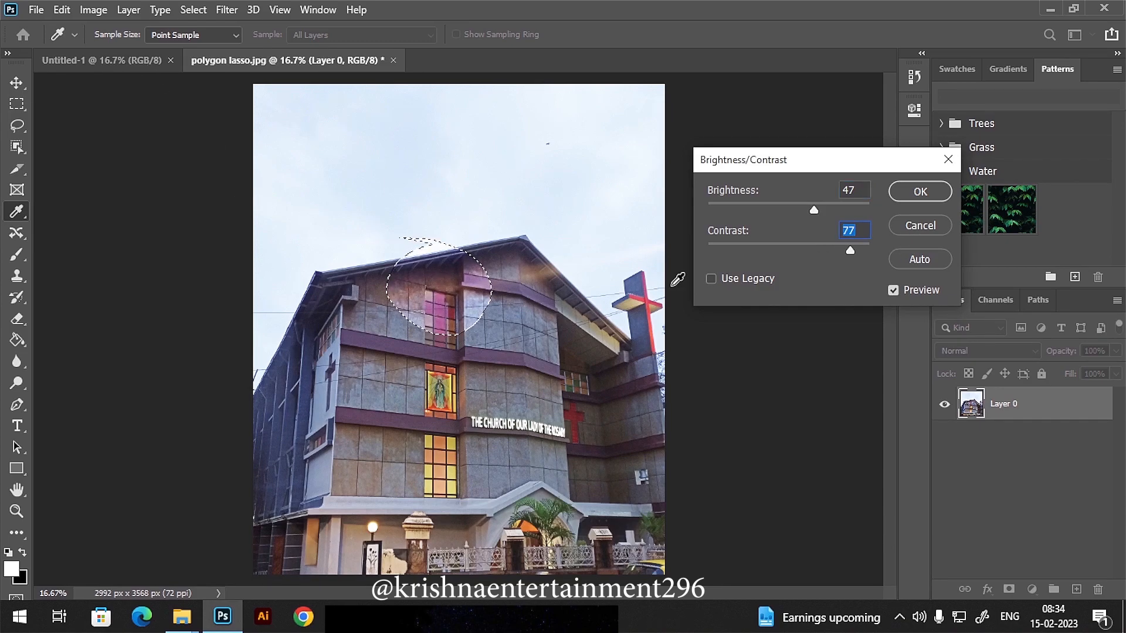
pyautogui.click(896, 226)
# Step: Try deleting a lassoed oval across the upper façade, undo the deletion and deselect
pyautogui.press('l')
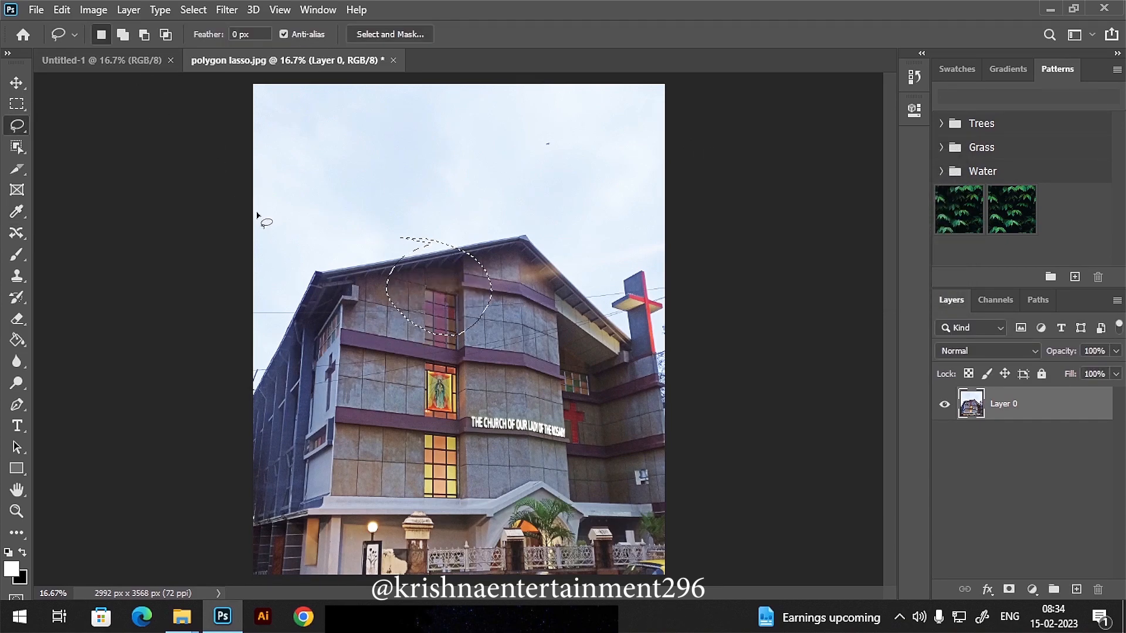
pyautogui.moveTo(447, 392)
pyautogui.mouseDown()
pyautogui.moveTo(333, 355)
pyautogui.moveTo(397, 269)
pyautogui.moveTo(567, 272)
pyautogui.moveTo(585, 355)
pyautogui.moveTo(478, 412)
pyautogui.moveTo(387, 416)
pyautogui.mouseUp()
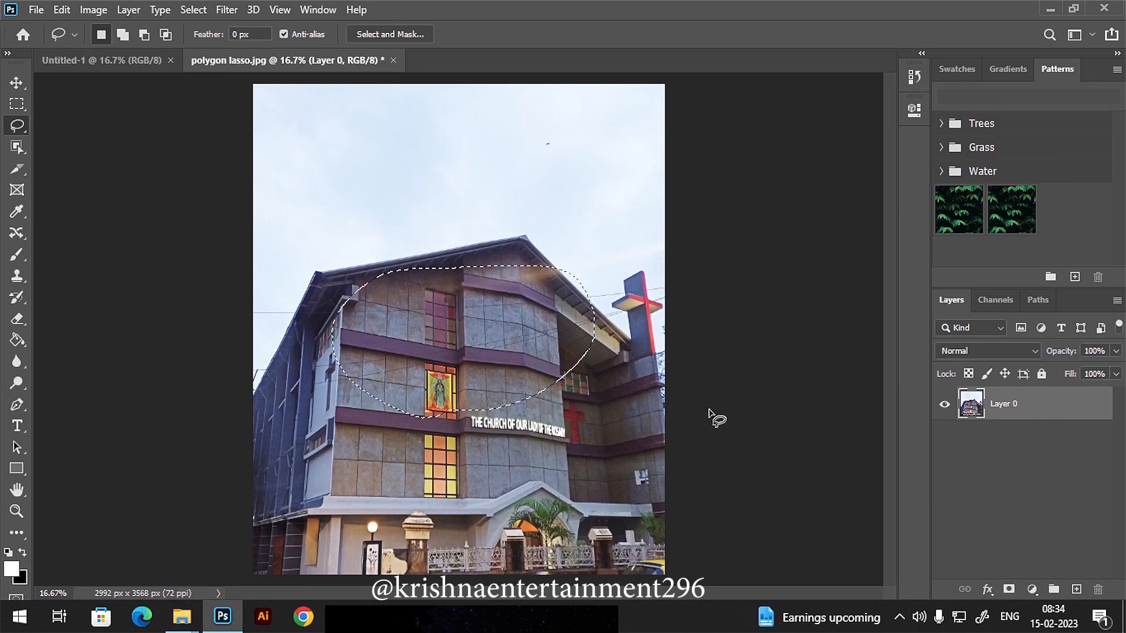
pyautogui.press('Delete')
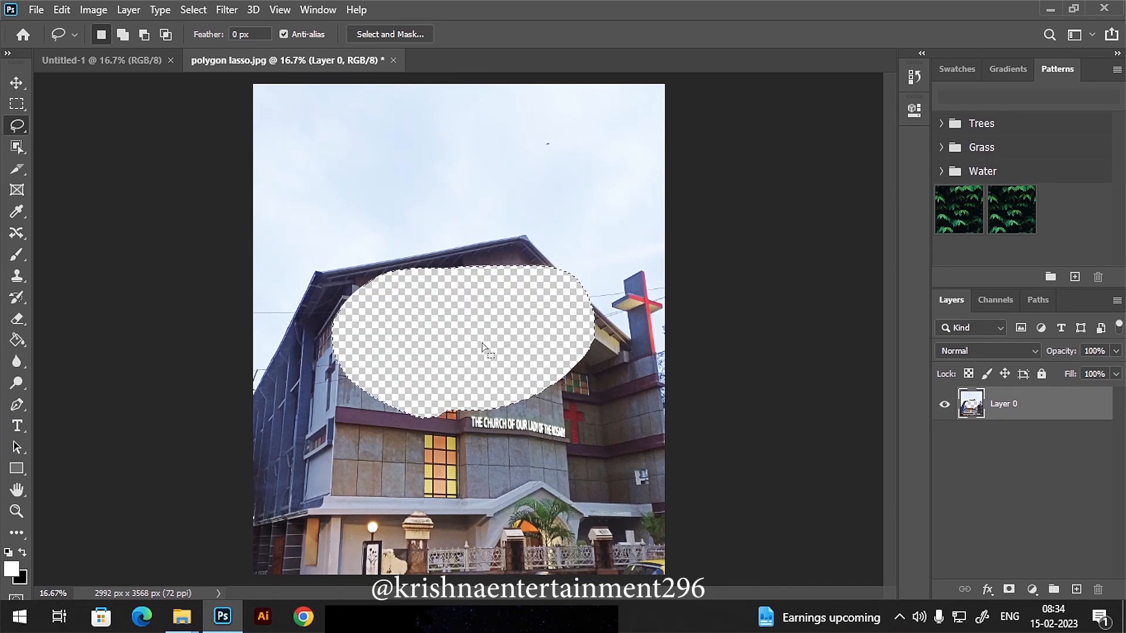
pyautogui.hotkey('ctrl', 'z')
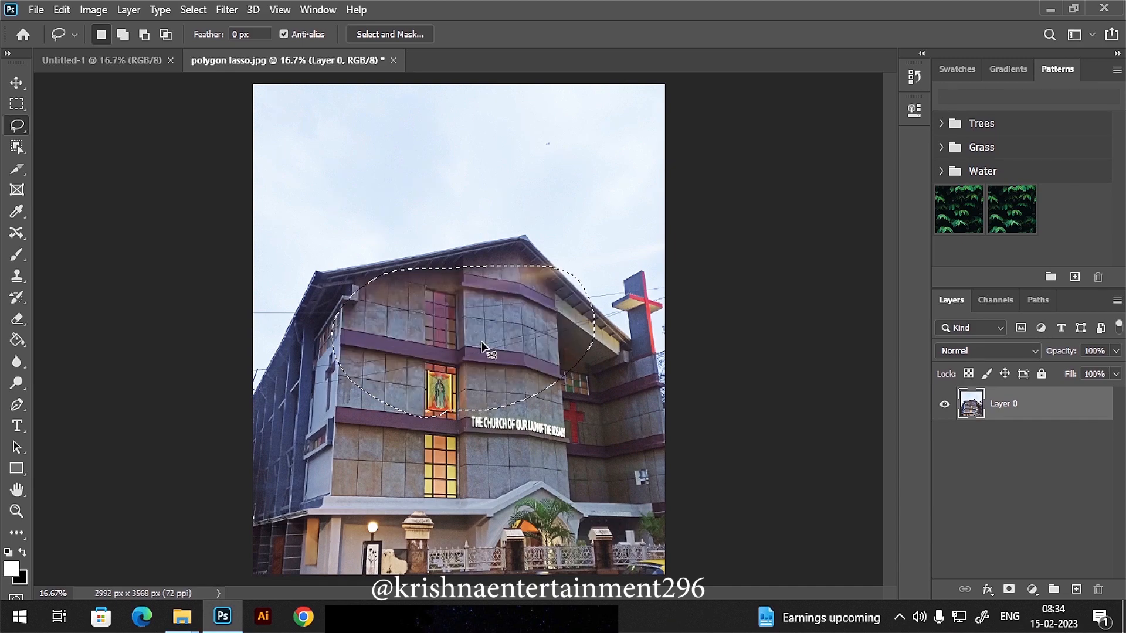
pyautogui.hotkey('ctrl', 'd')
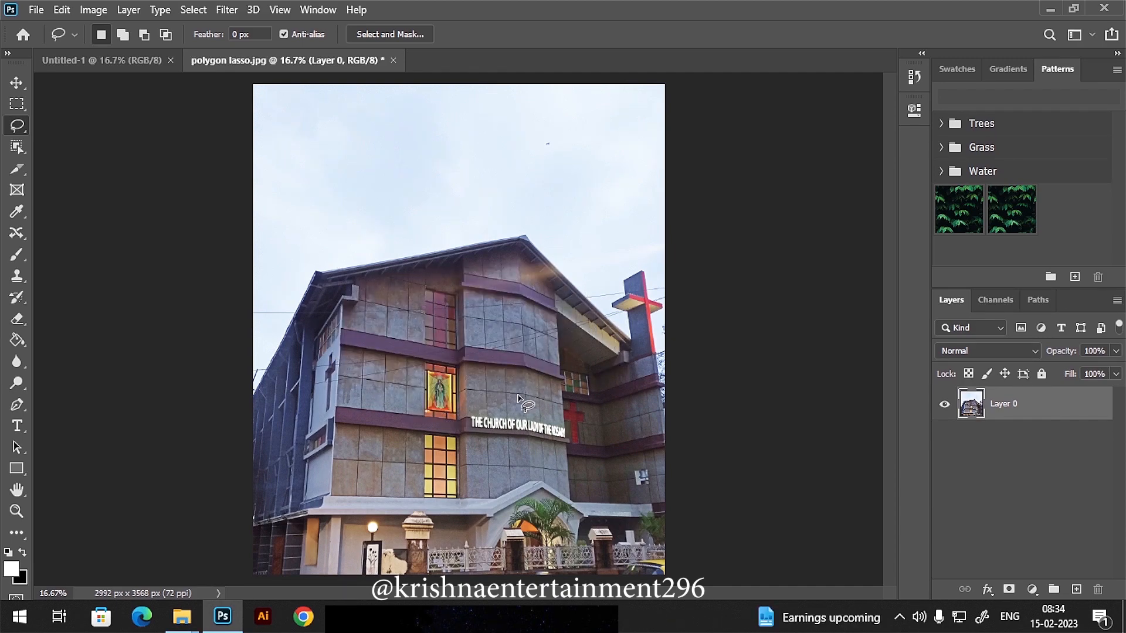
# Step: Lasso the church building freehand, copy it to a new layer and hide Layer 0
pyautogui.moveTo(501, 248); pyautogui.dragTo(330, 275)
pyautogui.moveTo(247, 404)
pyautogui.mouseDown()
pyautogui.moveTo(271, 434)
pyautogui.moveTo(276, 530)
pyautogui.moveTo(608, 556)
pyautogui.moveTo(655, 509)
pyautogui.moveTo(657, 315)
pyautogui.moveTo(606, 323)
pyautogui.moveTo(519, 242)
pyautogui.mouseUp()
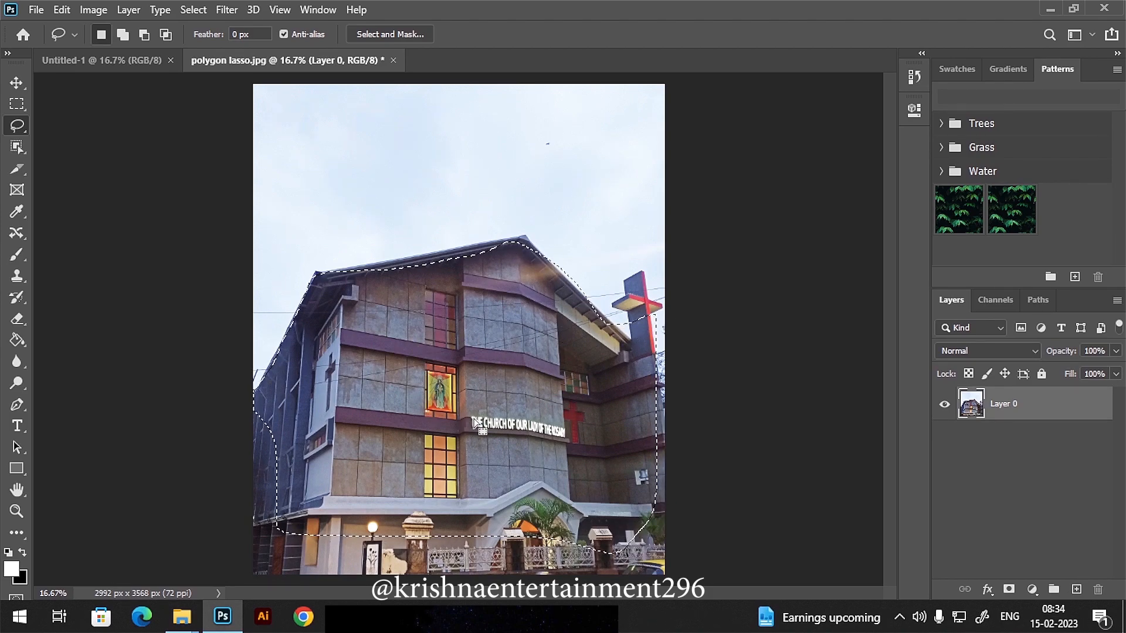
pyautogui.rightClick(476, 255)
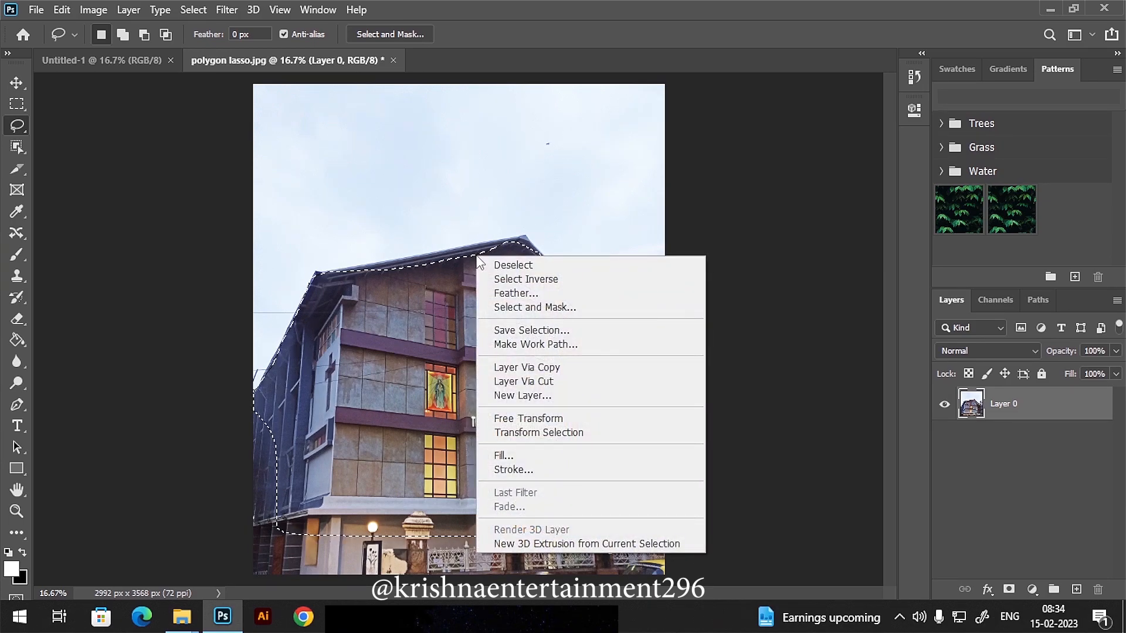
pyautogui.click(534, 368)
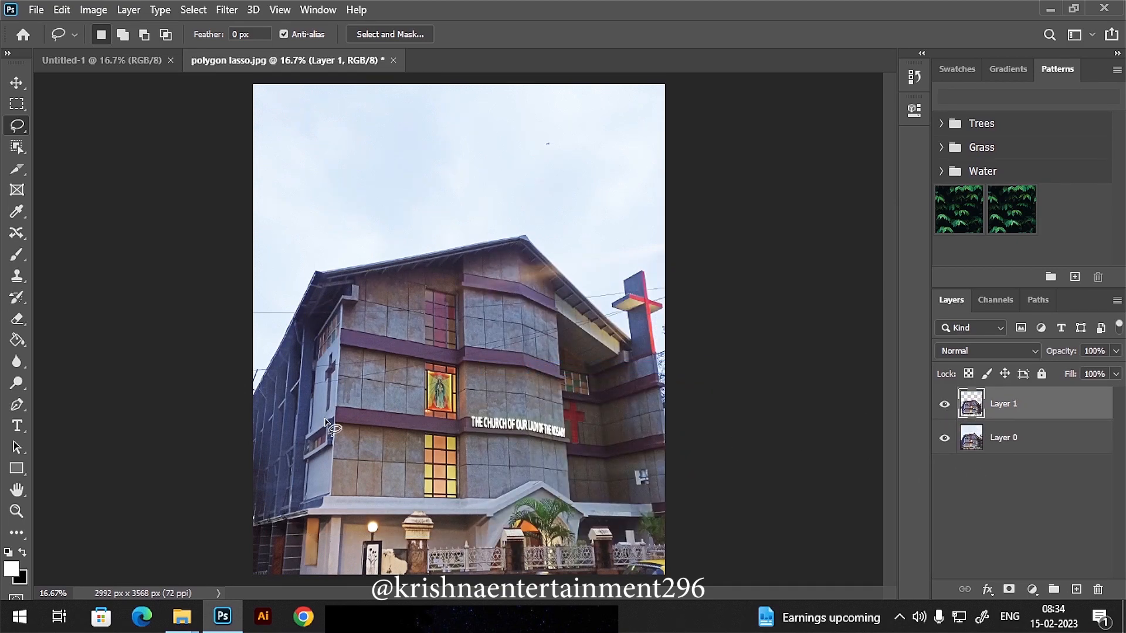
pyautogui.click(944, 440)
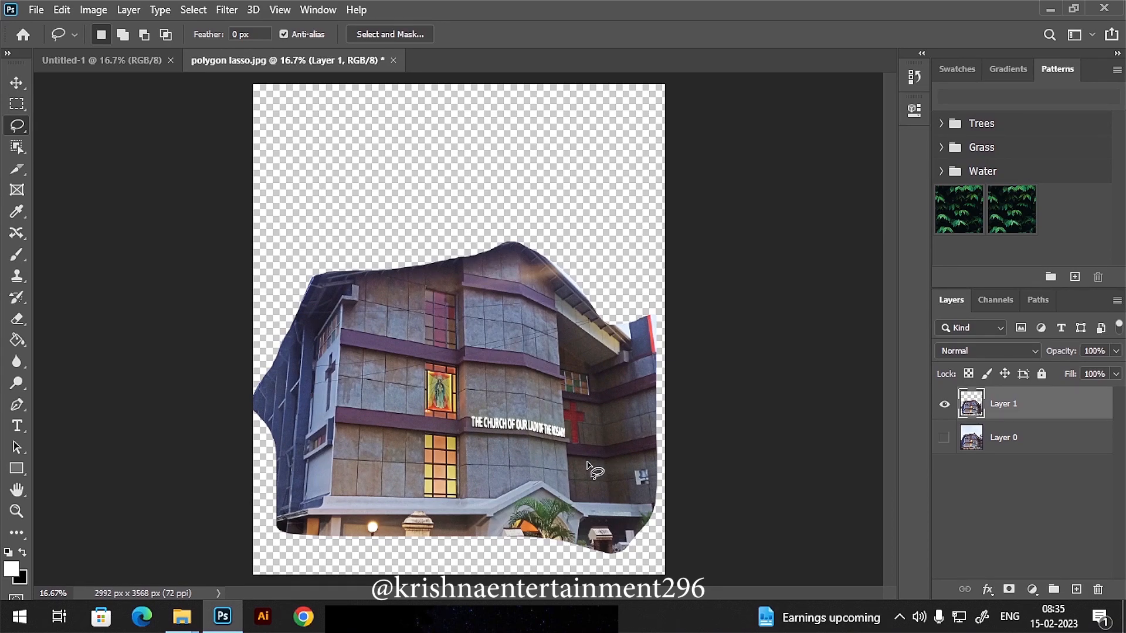
# Step: Undo the hiding of Layer 0 and the layer copy, and clear the building selection
pyautogui.hotkey('ctrl', 'z')
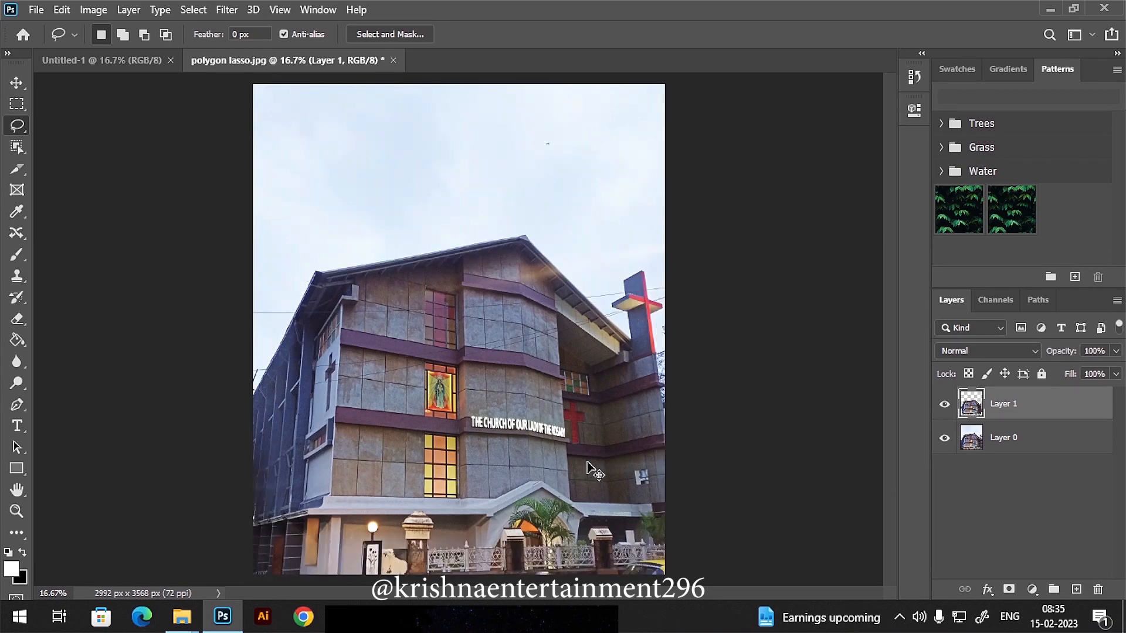
pyautogui.hotkey('ctrl', 'z')
pyautogui.click(619, 456)
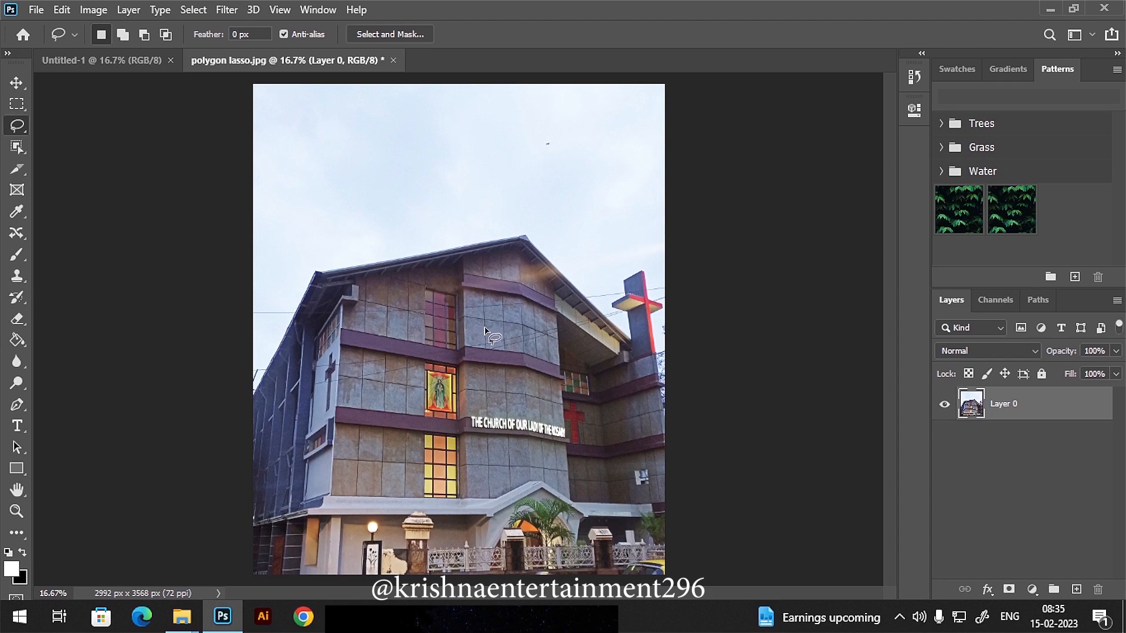
# Step: Select the whole church building, including the cross tower, by tracing its outline with the Polygonal Lasso tool
pyautogui.rightClick(24, 132)
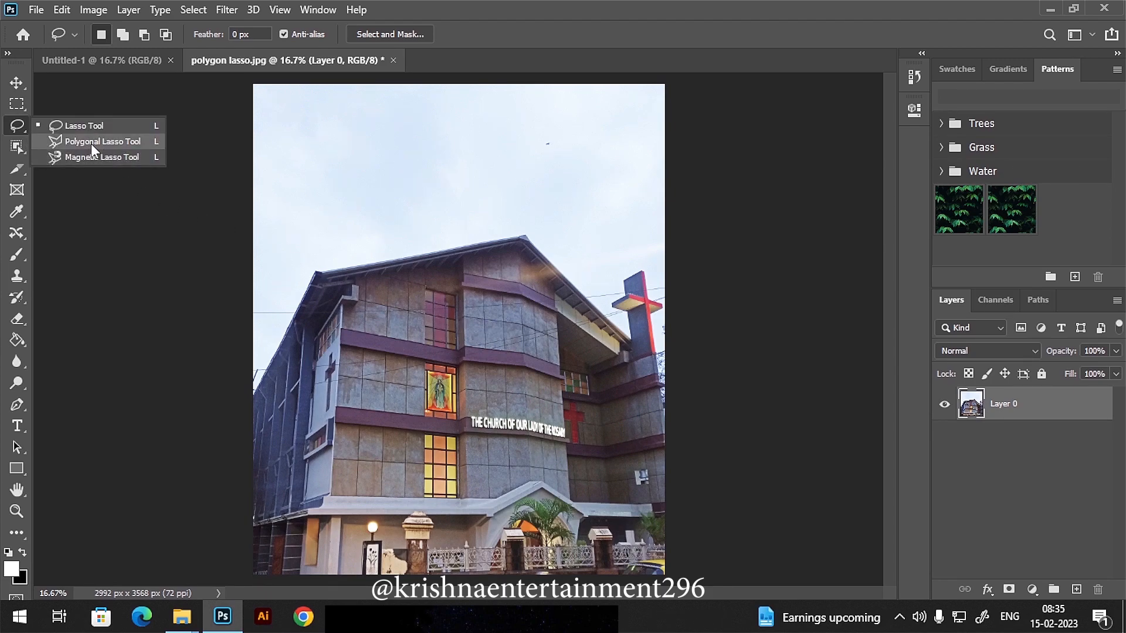
pyautogui.click(91, 143)
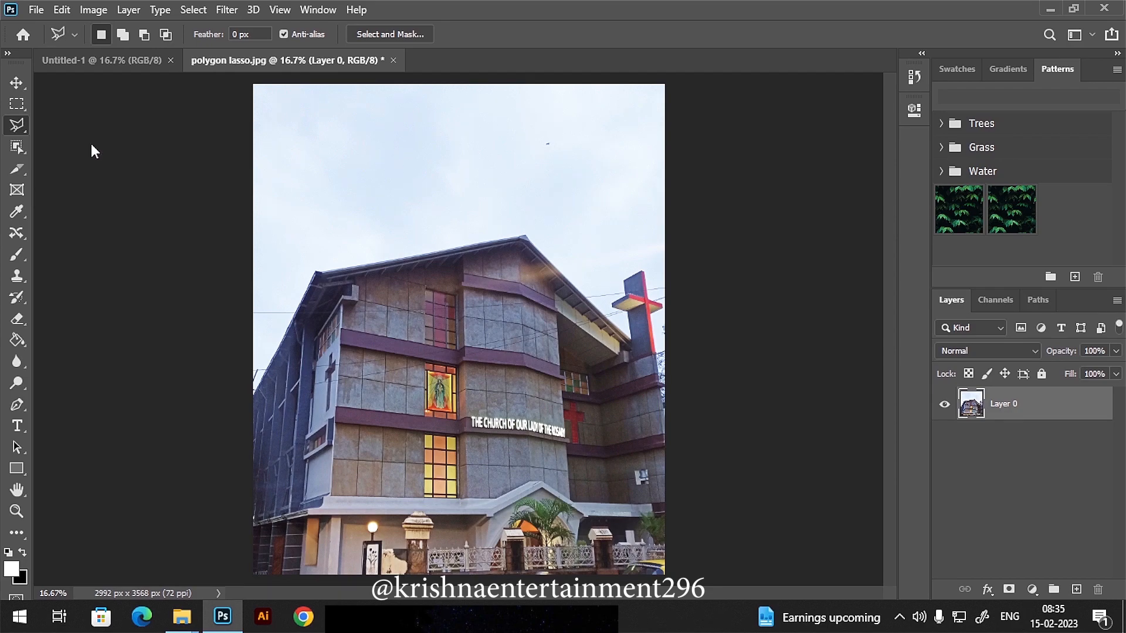
pyautogui.click(253, 397)
pyautogui.click(321, 272)
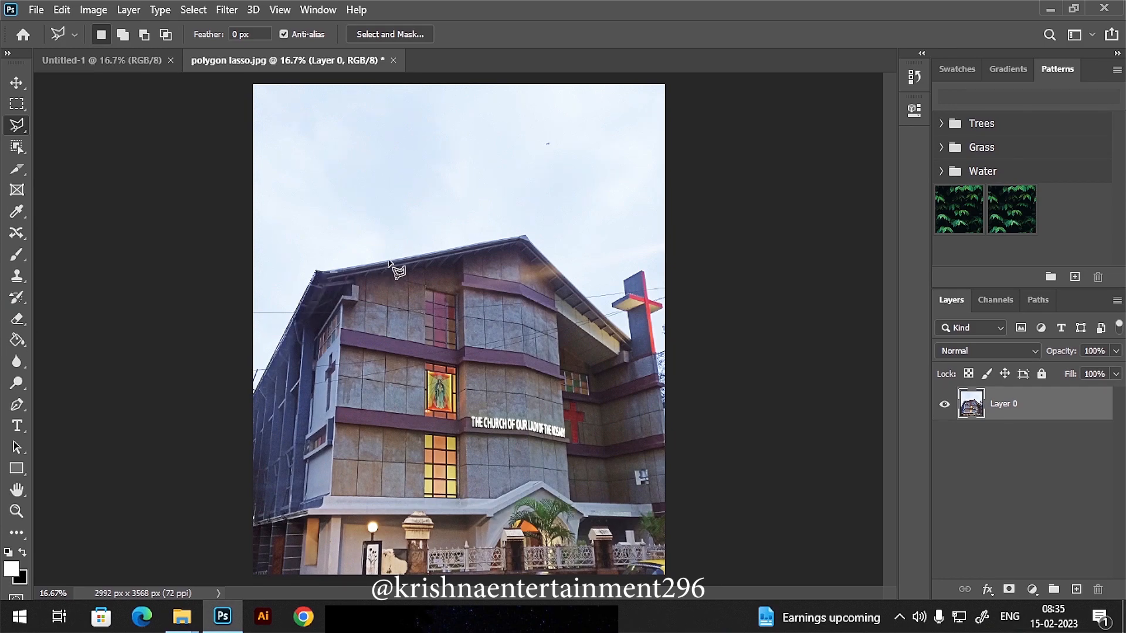
pyautogui.click(525, 237)
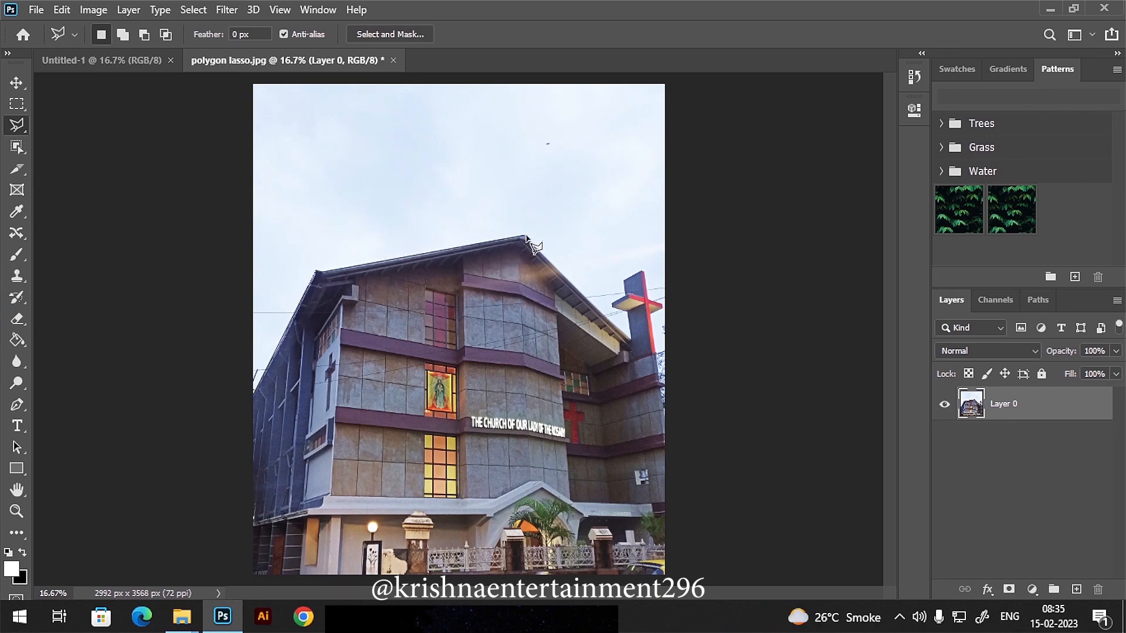
pyautogui.click(639, 355)
pyautogui.click(662, 310)
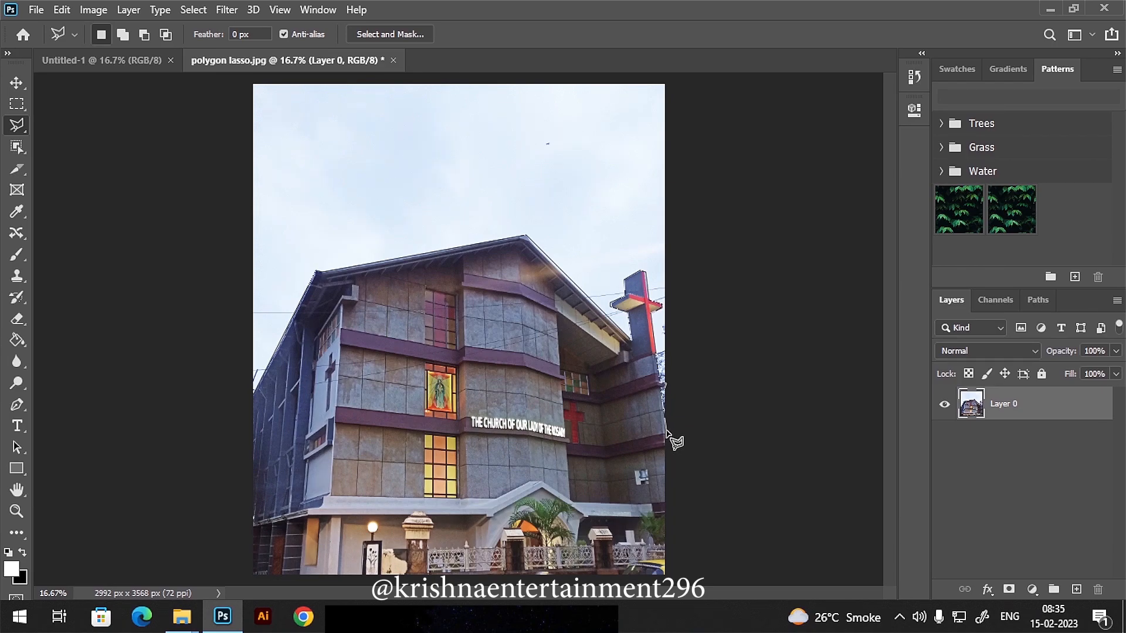
pyautogui.click(668, 580)
pyautogui.click(244, 578)
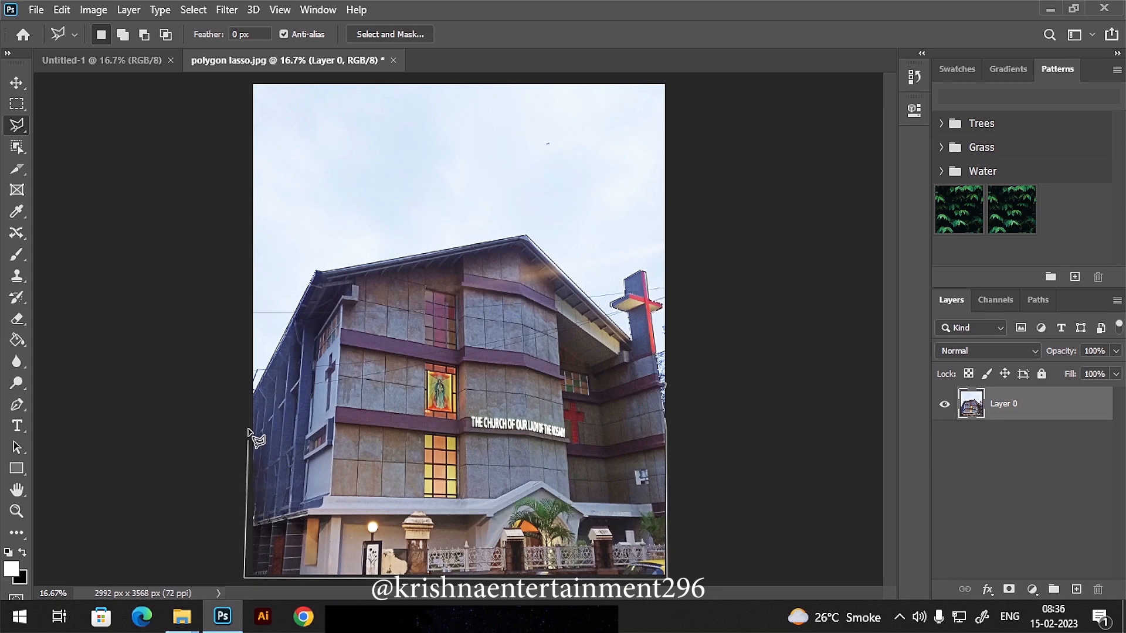
pyautogui.click(255, 396)
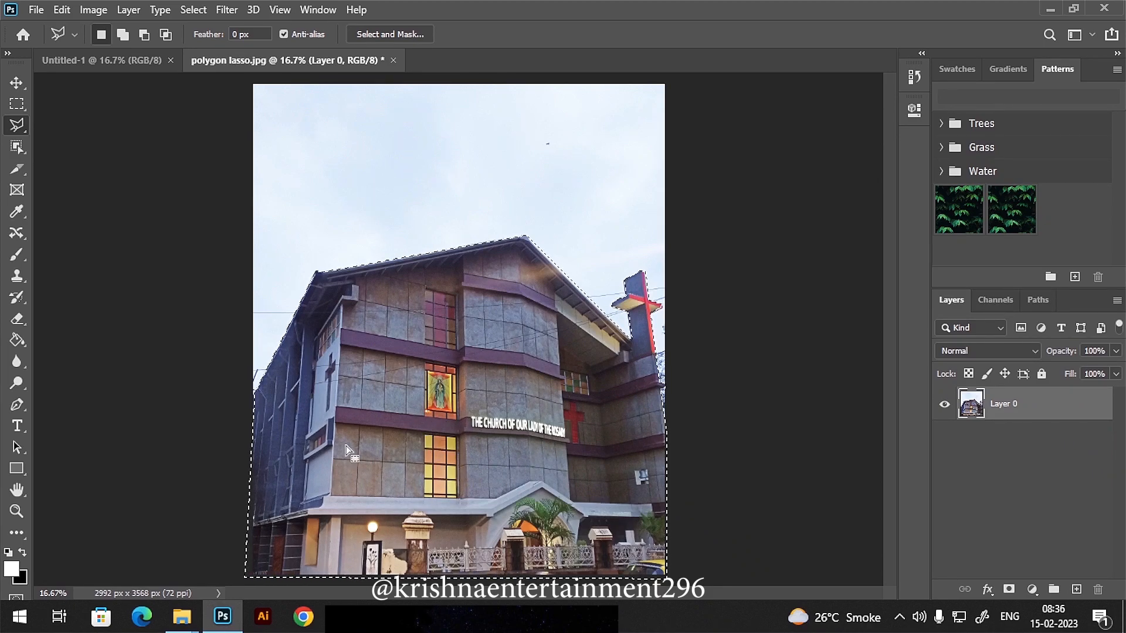
# Step: Try a Hue/Saturation adjustment of Hue +24 and Saturation -21 on the selected building, and cancel it
pyautogui.click(93, 10)
pyautogui.moveTo(117, 50)
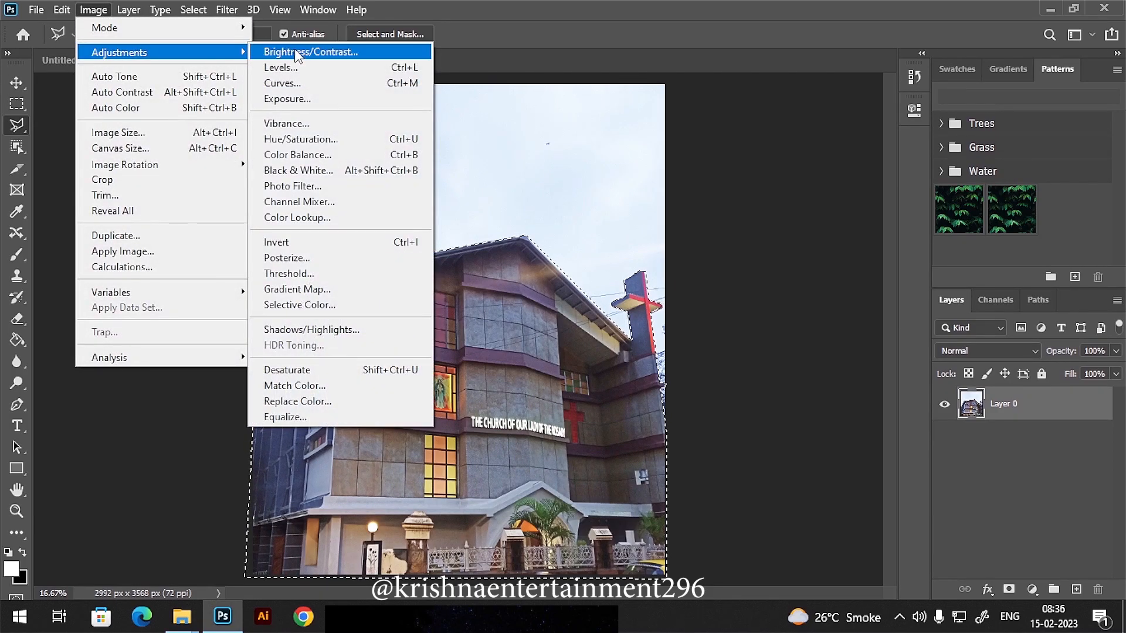
pyautogui.click(300, 140)
pyautogui.click(843, 253)
pyautogui.moveTo(844, 253)
pyautogui.mouseDown()
pyautogui.moveTo(893, 256)
pyautogui.moveTo(787, 256)
pyautogui.moveTo(862, 256)
pyautogui.mouseUp()
pyautogui.moveTo(840, 297)
pyautogui.mouseDown()
pyautogui.moveTo(893, 298)
pyautogui.moveTo(823, 296)
pyautogui.mouseUp()
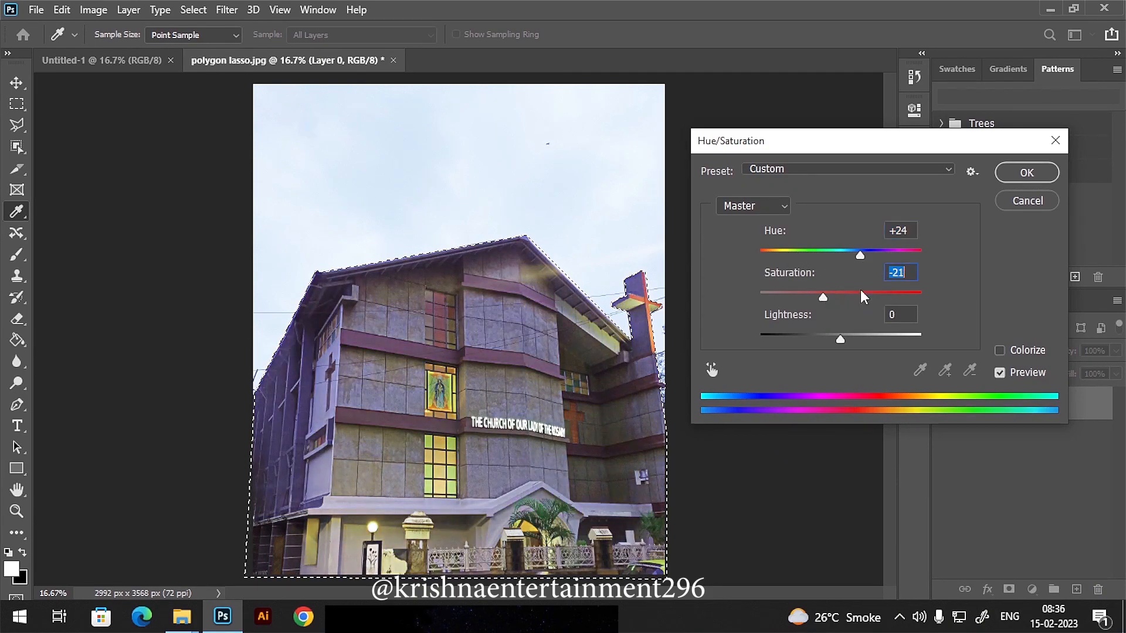
pyautogui.click(1009, 202)
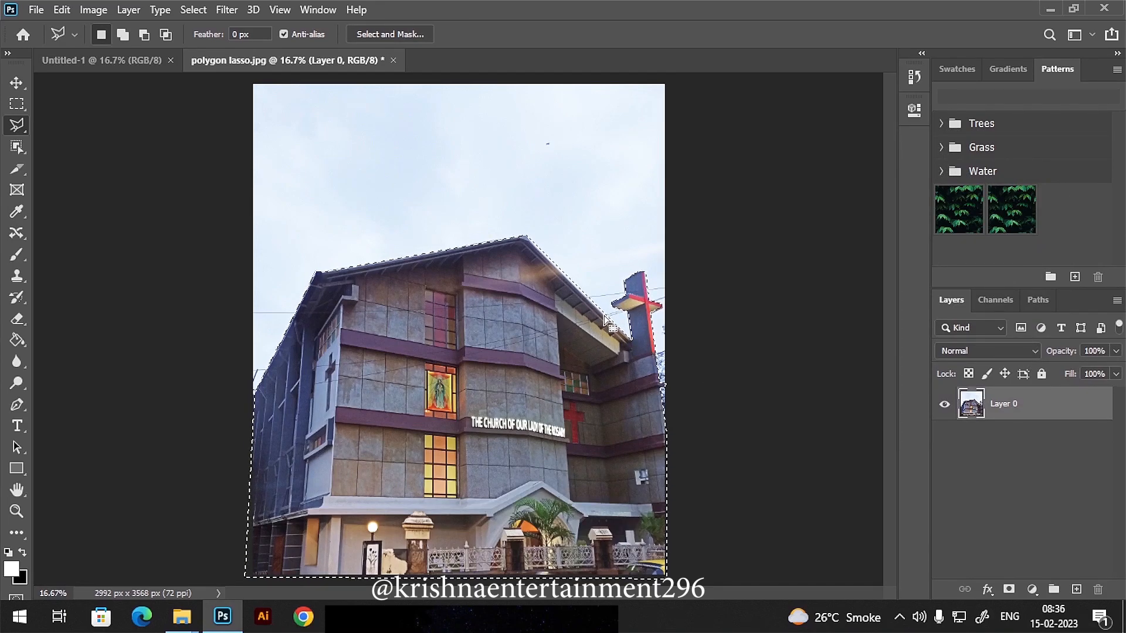
# Step: Try copying the selected building to a new layer with Layer 0 hidden, and undo both changes
pyautogui.hotkey('ctrl', 'j')
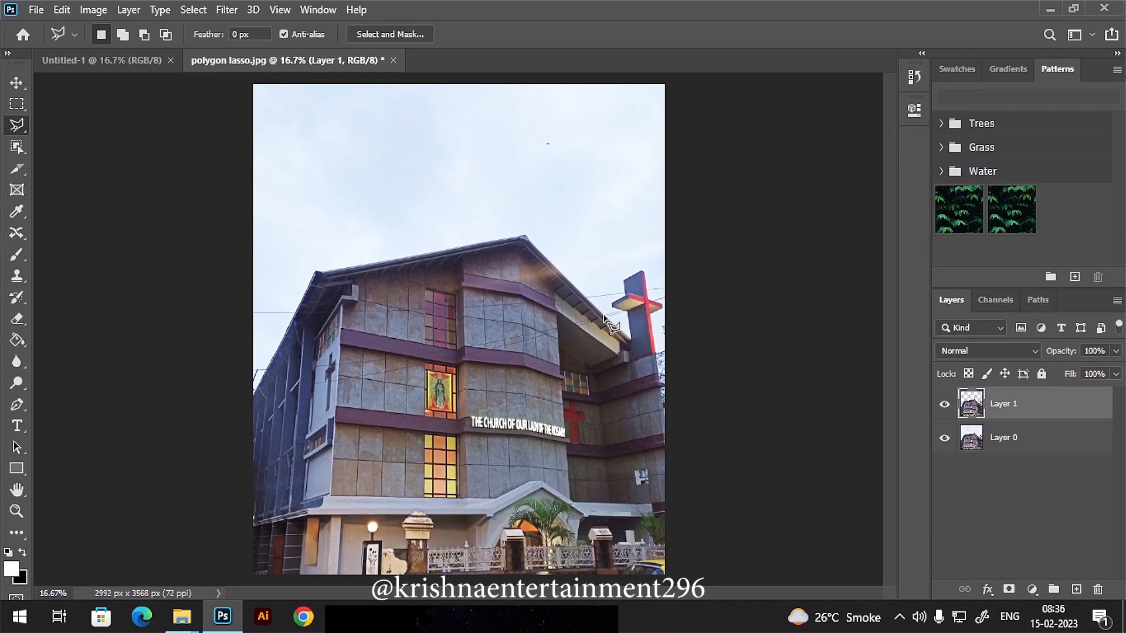
pyautogui.click(944, 438)
pyautogui.scroll(-2, 565, 398)
pyautogui.scroll(2, 566, 399)
pyautogui.scroll(-1, 493, 368)
pyautogui.scroll(2, 515, 359)
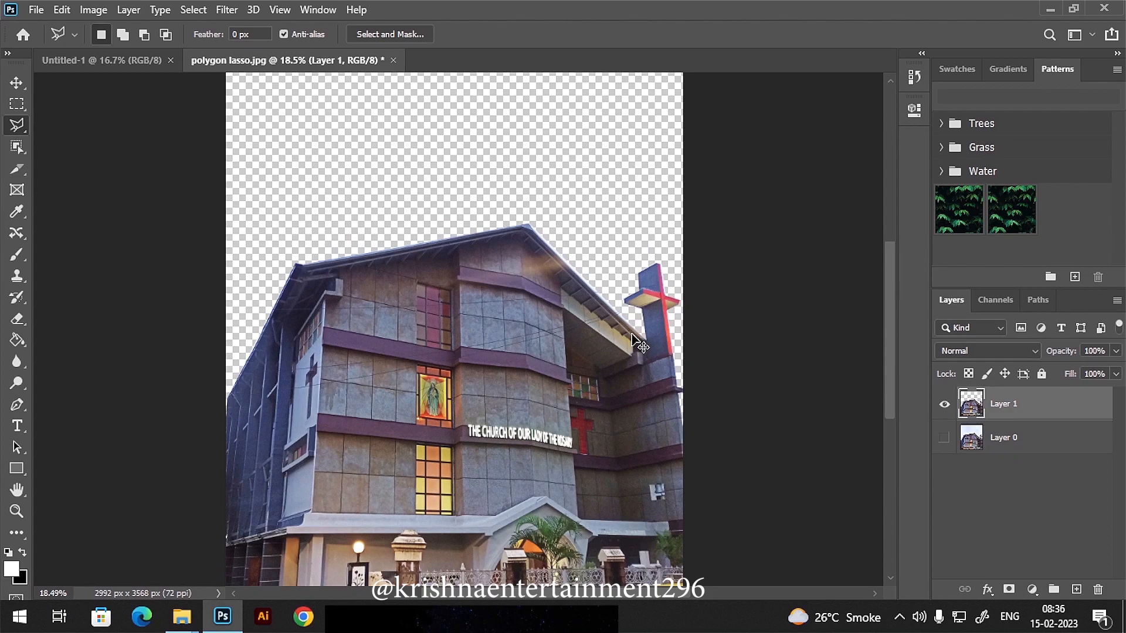
pyautogui.hotkey('ctrl', 'z')
pyautogui.hotkey('ctrl', 'z')
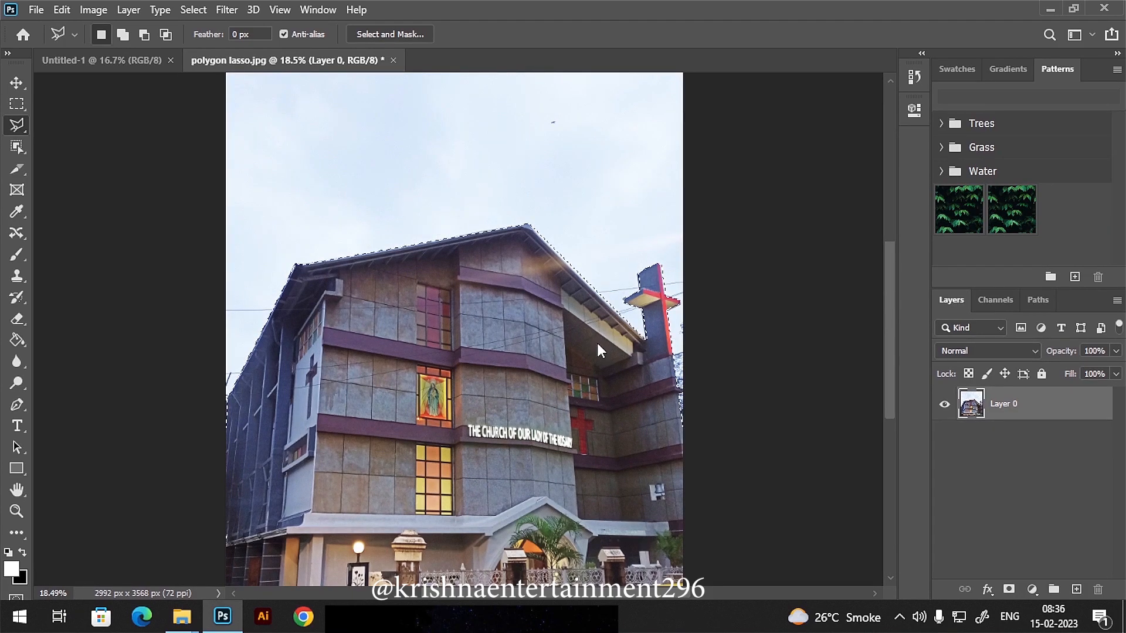
# Step: Copy the selected building to its own layer using Layer Via Copy and hide Layer 0
pyautogui.rightClick(516, 227)
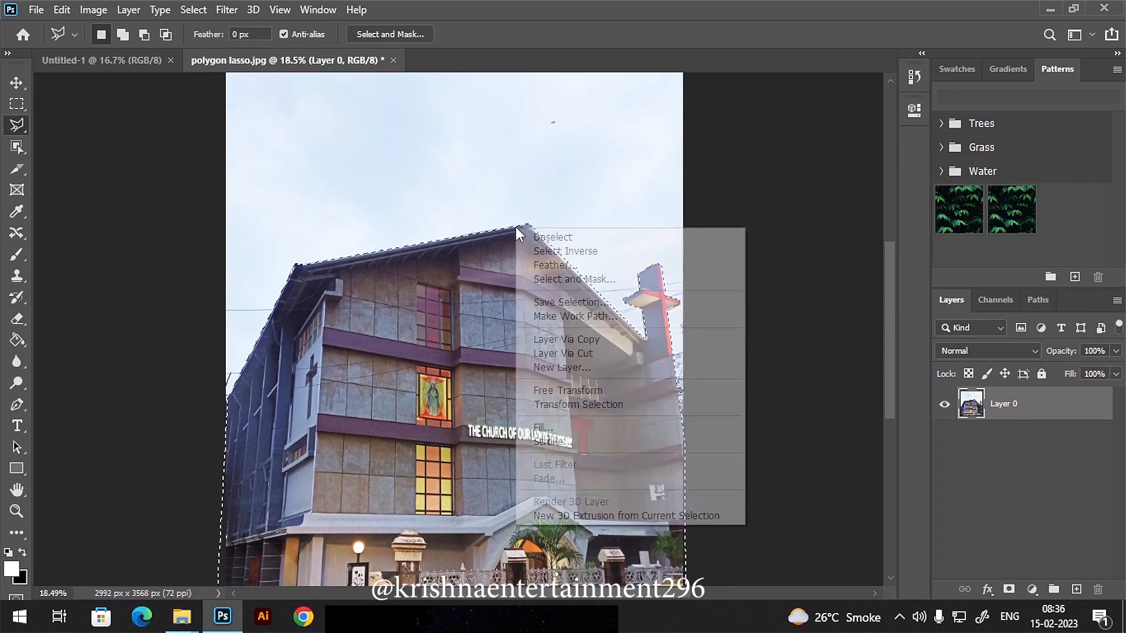
pyautogui.click(598, 342)
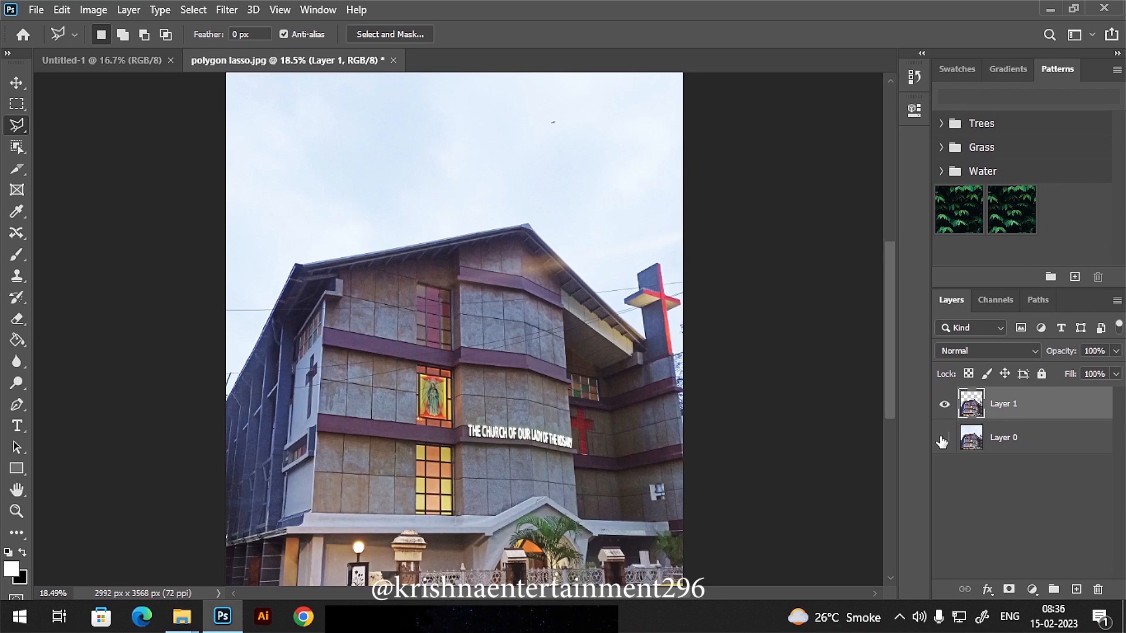
pyautogui.click(942, 439)
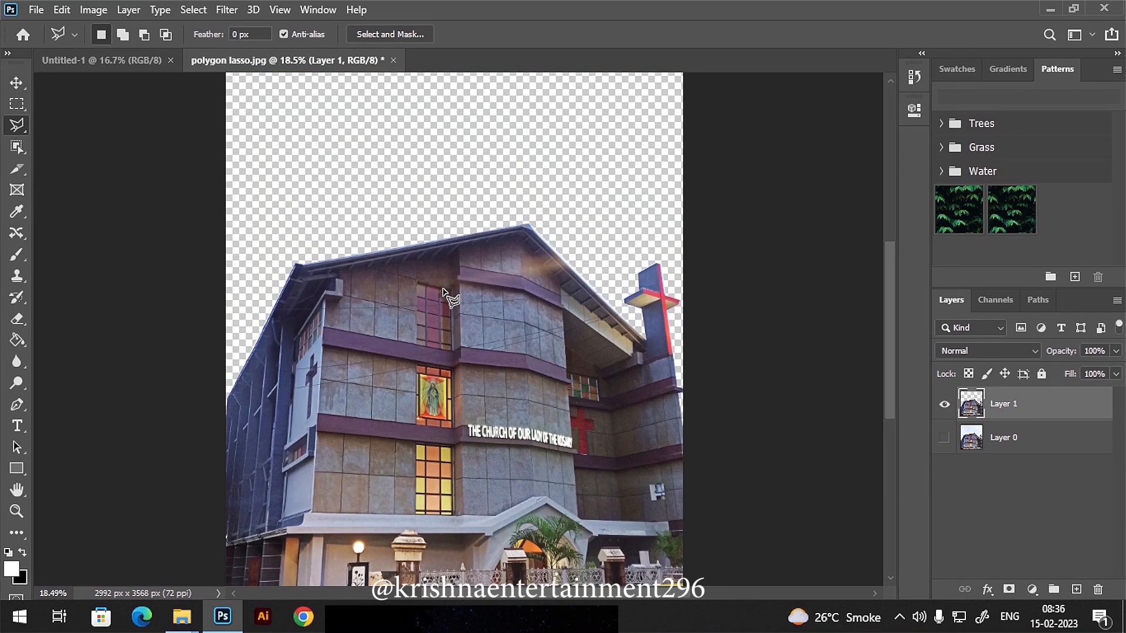
# Step: Undo the hiding of Layer 0, the Layer Via Copy and the polygonal selection of the building
pyautogui.hotkey('ctrl', 'z')
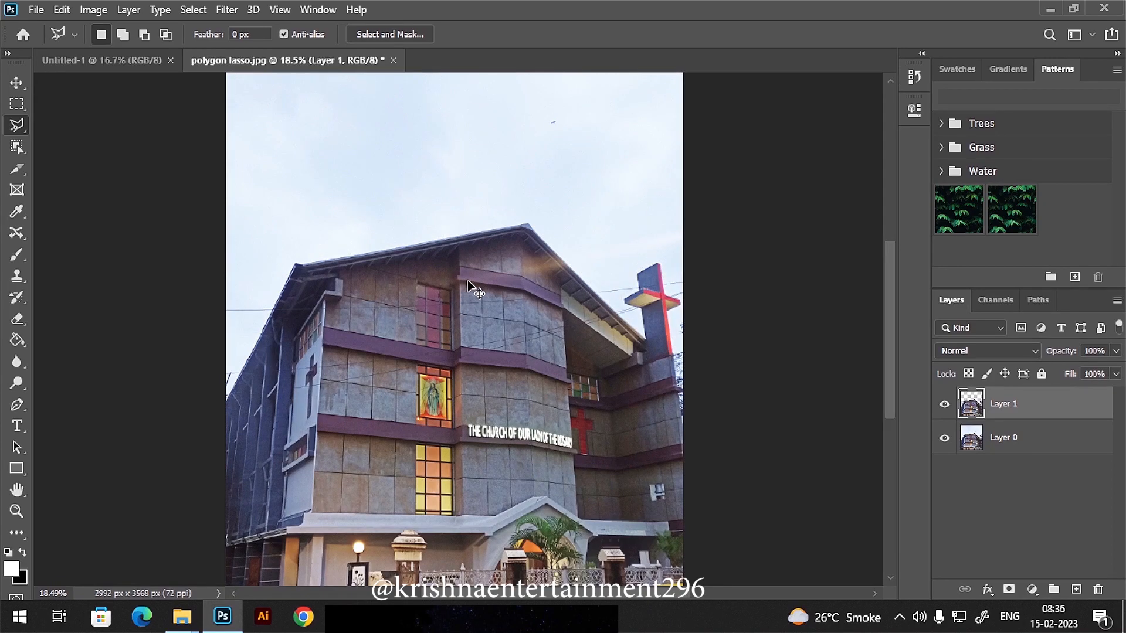
pyautogui.hotkey('ctrl', 'z')
pyautogui.hotkey('ctrl', 'z')
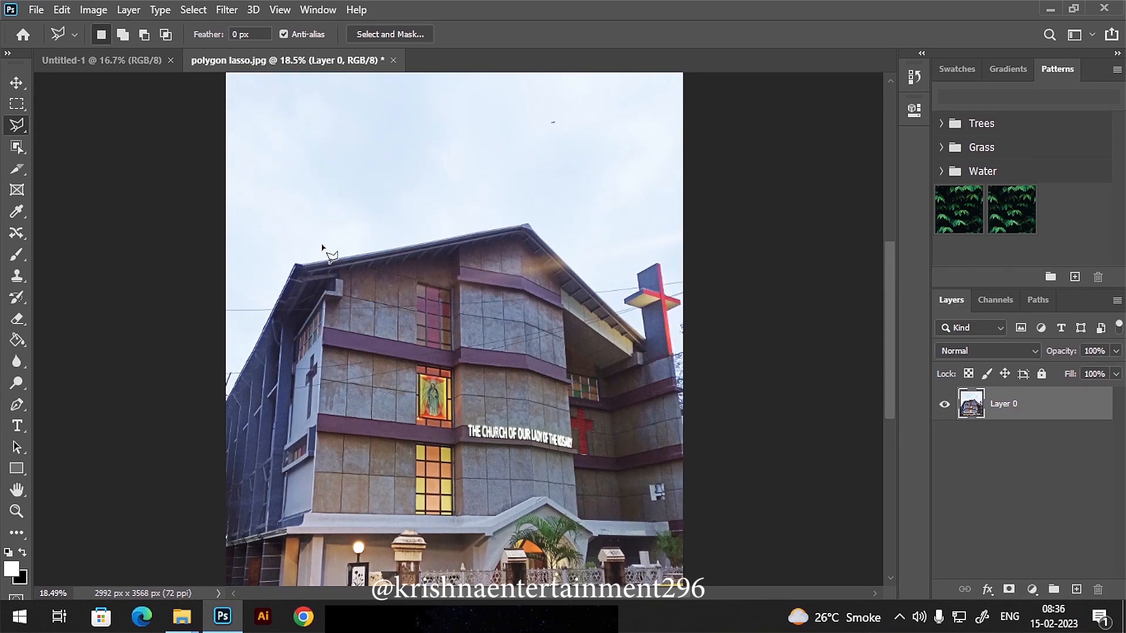
# Step: Try a large freehand Lasso oval across the sky and the upper part of the church, and deselect it
pyautogui.rightClick(25, 130)
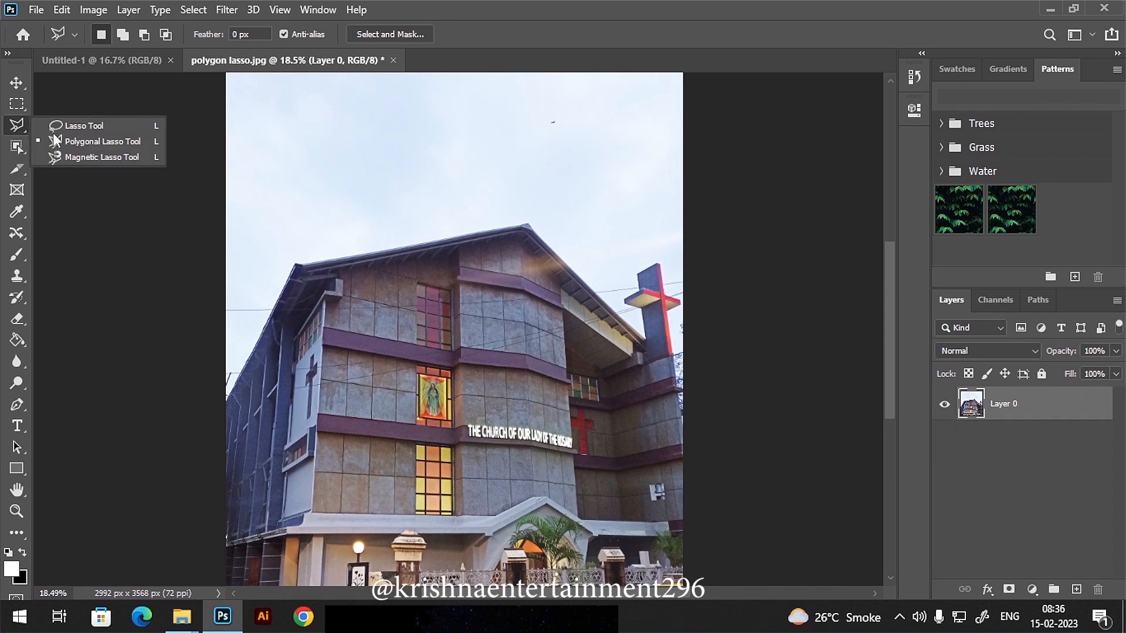
pyautogui.click(84, 157)
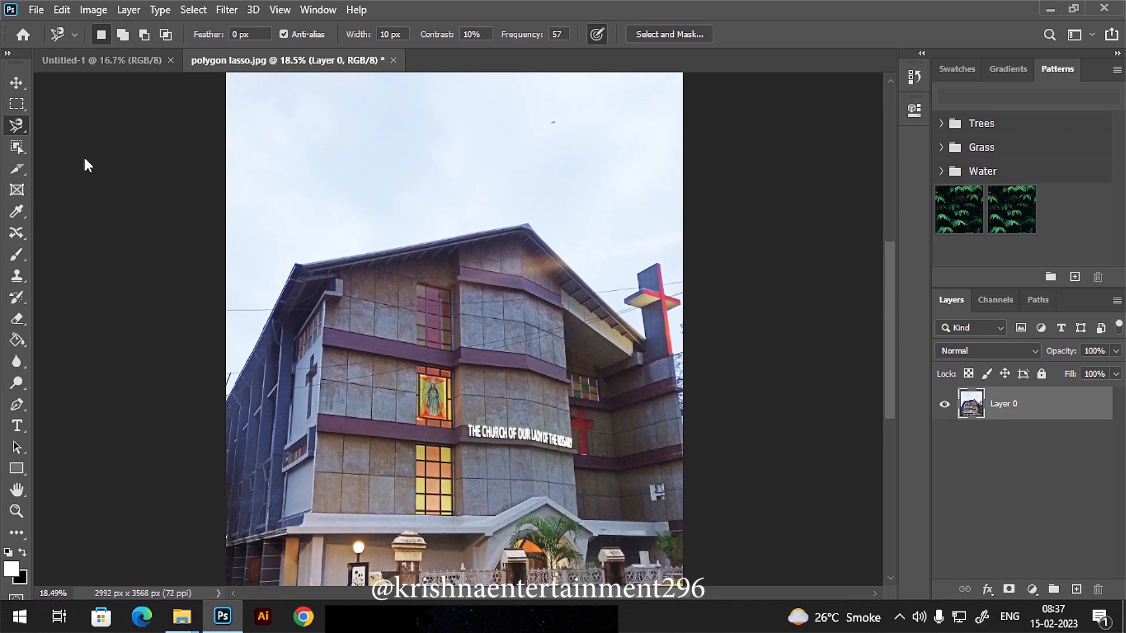
pyautogui.rightClick(23, 128)
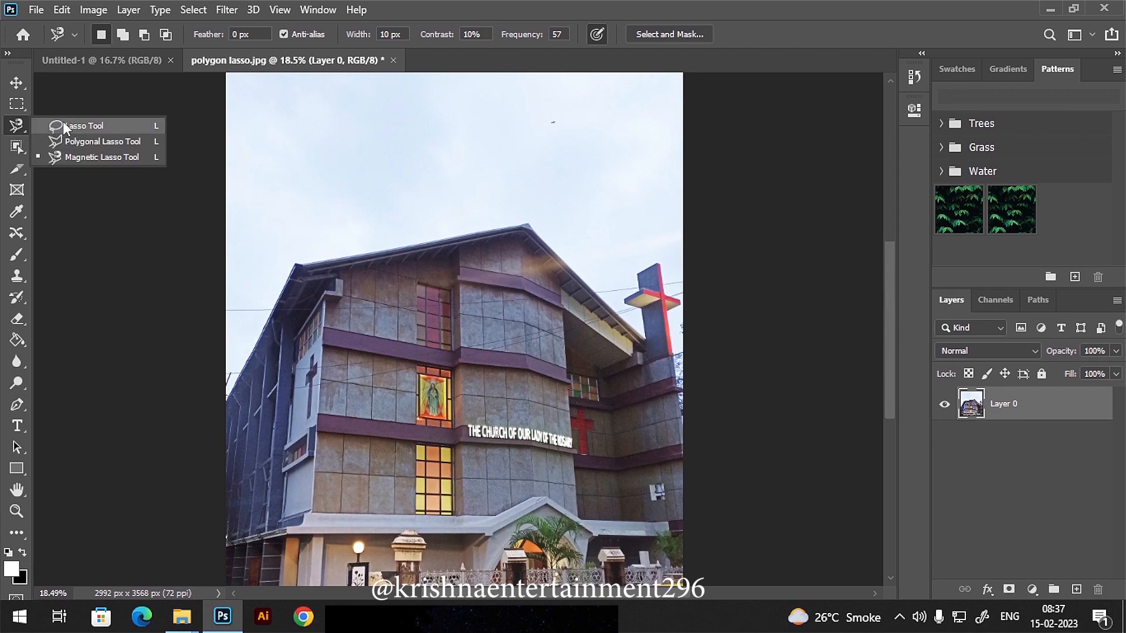
pyautogui.click(64, 126)
pyautogui.moveTo(261, 257)
pyautogui.mouseDown()
pyautogui.moveTo(324, 178)
pyautogui.moveTo(561, 165)
pyautogui.moveTo(626, 287)
pyautogui.moveTo(385, 389)
pyautogui.moveTo(270, 239)
pyautogui.moveTo(452, 151)
pyautogui.moveTo(593, 231)
pyautogui.moveTo(421, 401)
pyautogui.moveTo(264, 217)
pyautogui.moveTo(577, 172)
pyautogui.moveTo(604, 293)
pyautogui.moveTo(443, 384)
pyautogui.moveTo(364, 360)
pyautogui.mouseUp()
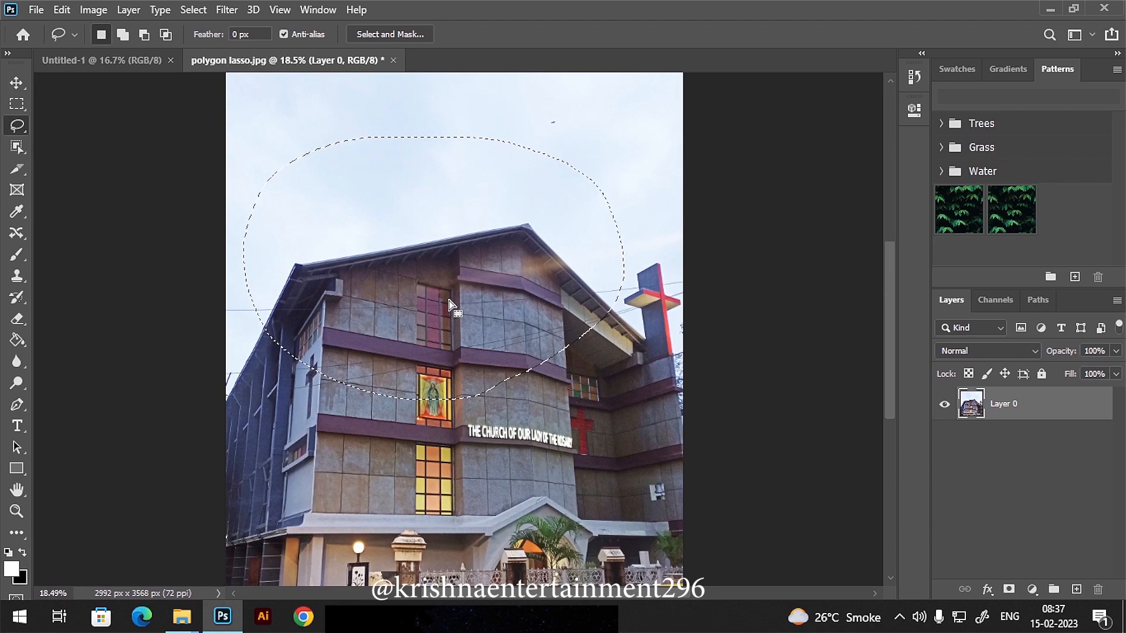
pyautogui.hotkey('ctrl', 'd')
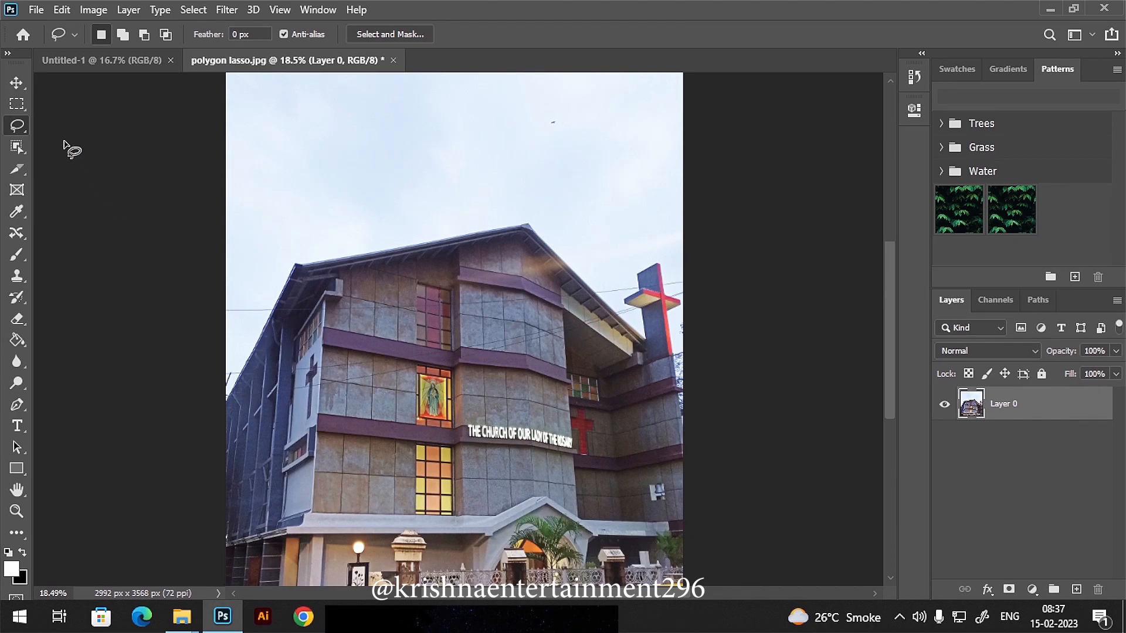
# Step: Trace the whole church building with the Magnetic Lasso tool, removing the stray anchor points near the lower-right edge, and deselect the closed outline
pyautogui.rightClick(25, 130)
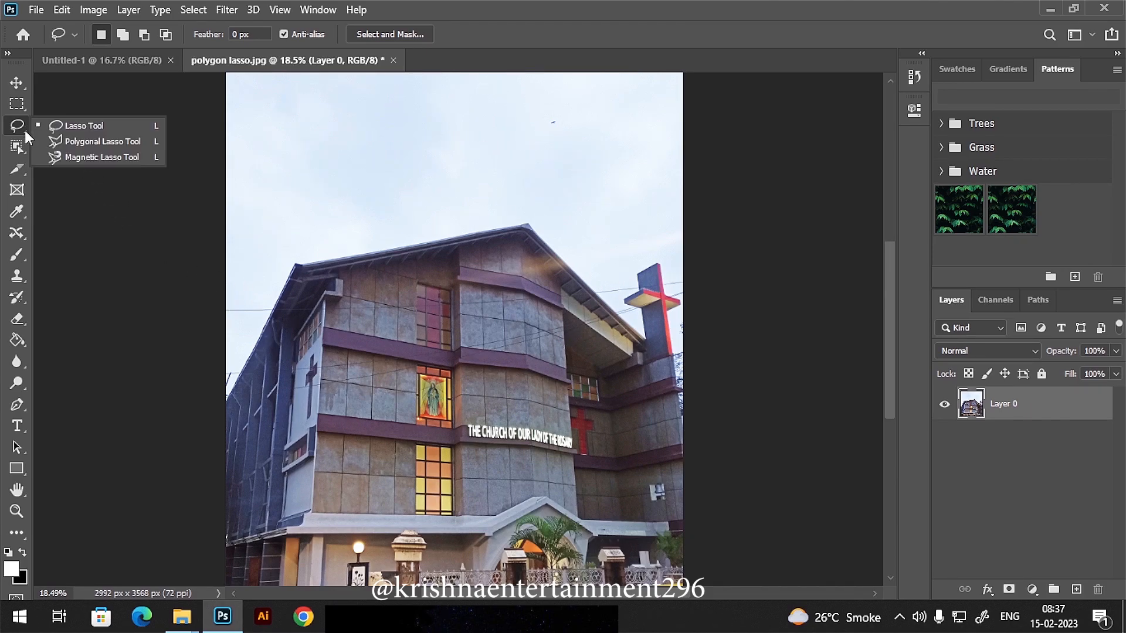
pyautogui.click(82, 157)
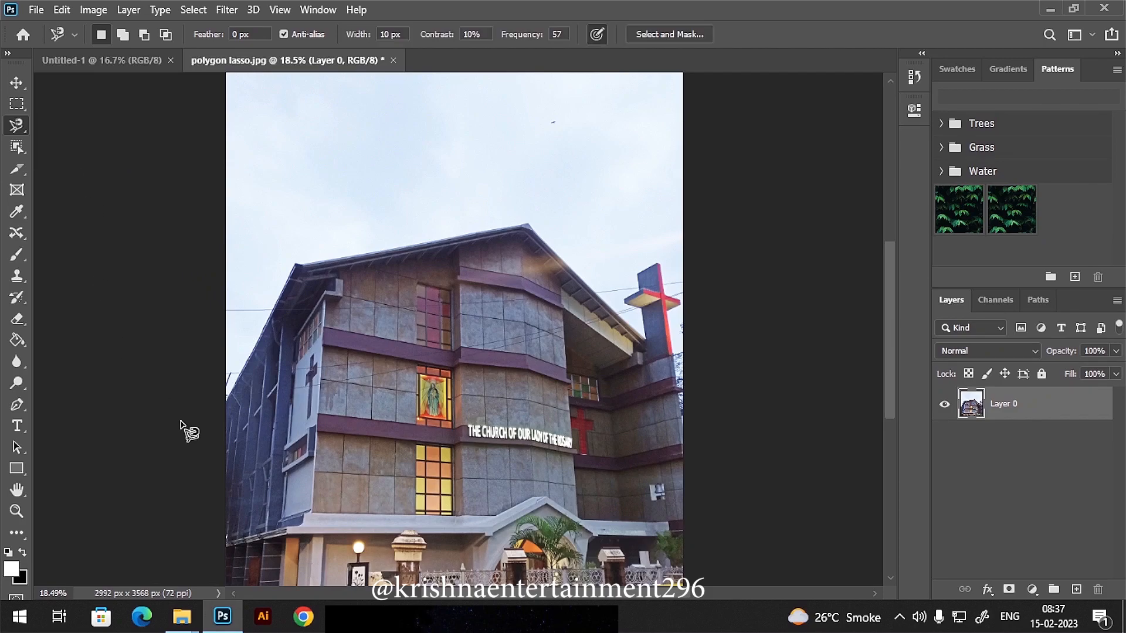
pyautogui.click(226, 402)
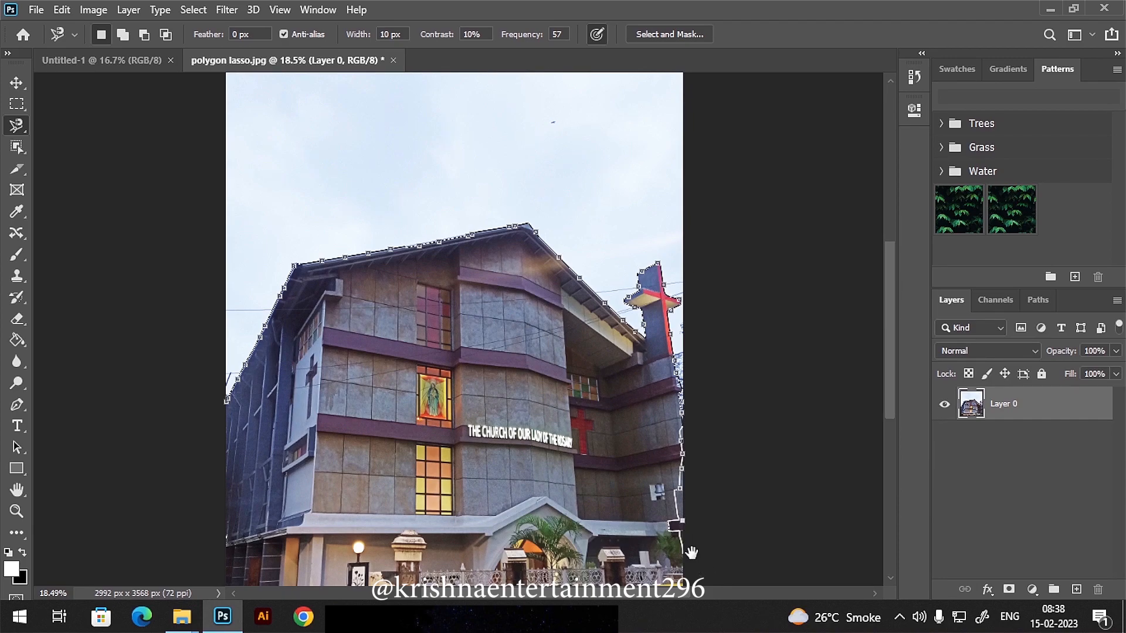
pyautogui.moveTo(692, 547); pyautogui.dragTo(687, 428)
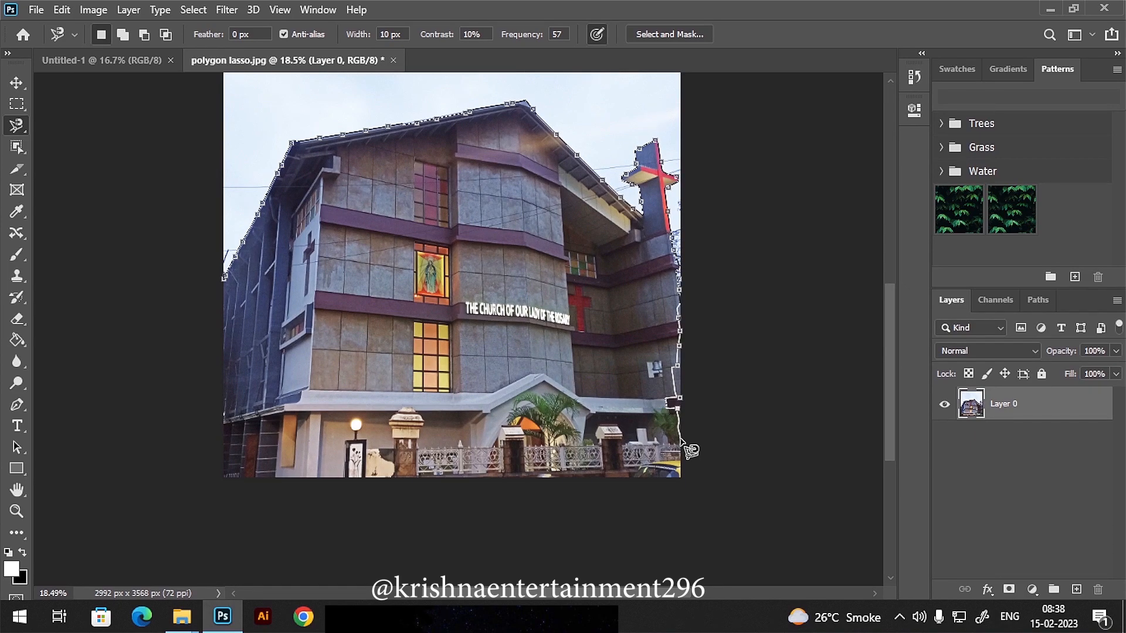
pyautogui.press('BackSpace')
pyautogui.press('BackSpace')
pyautogui.press('BackSpace')
pyautogui.press('BackSpace')
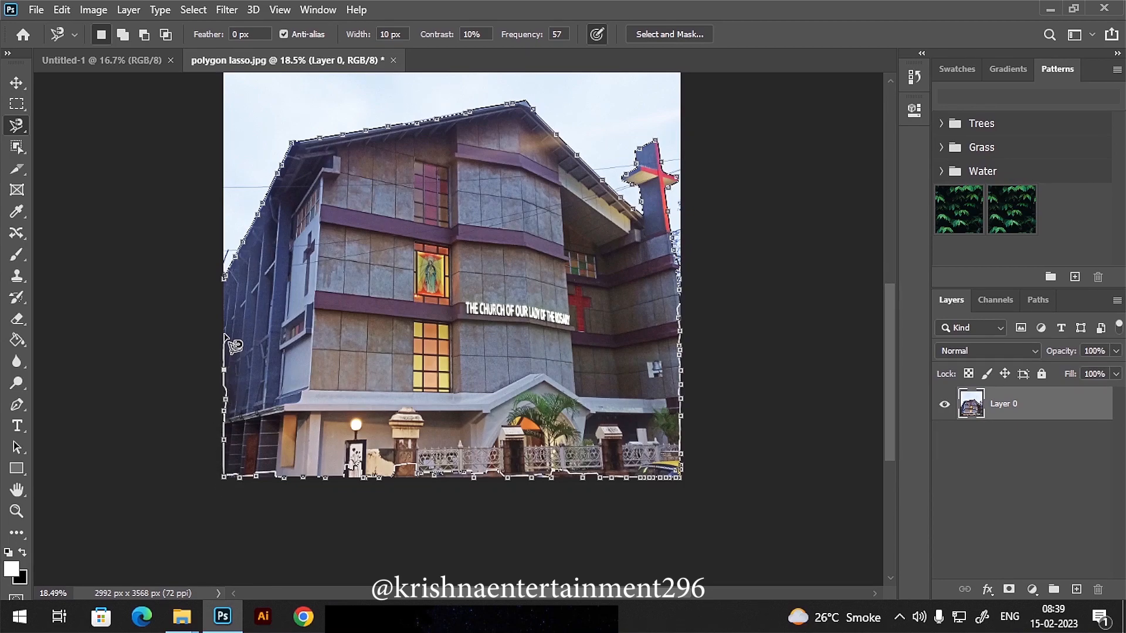
pyautogui.click(226, 277)
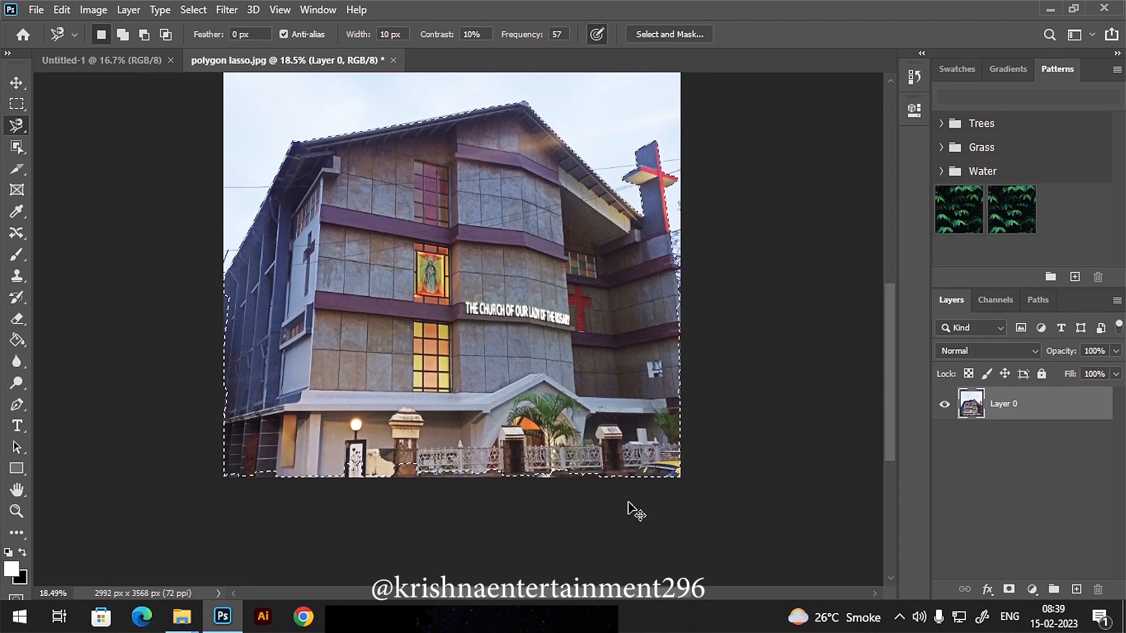
pyautogui.hotkey('ctrl', 'd')
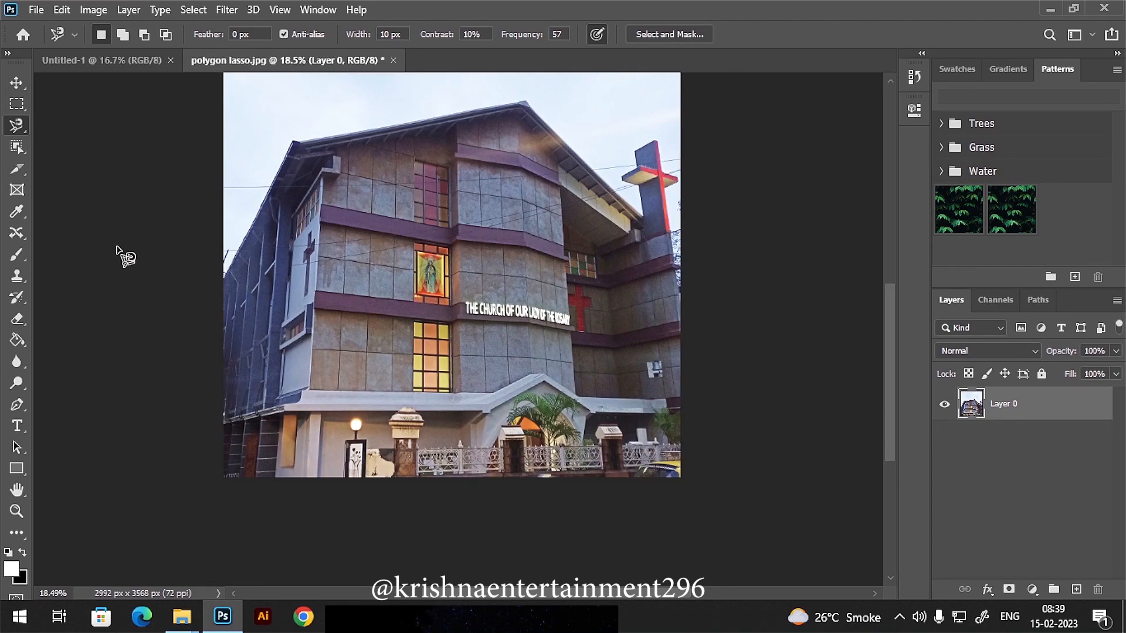
# Step: Lasso a circle around the roof's left corner and extend it in Add to Selection mode along the roofline and across the upper façade
pyautogui.rightClick(22, 131)
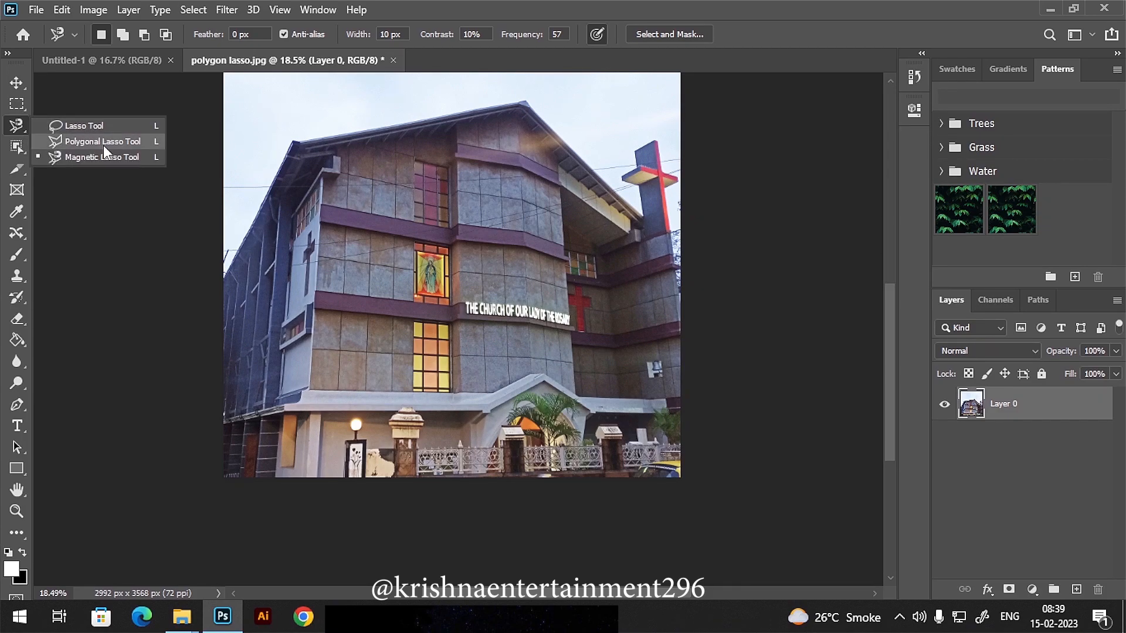
pyautogui.click(82, 125)
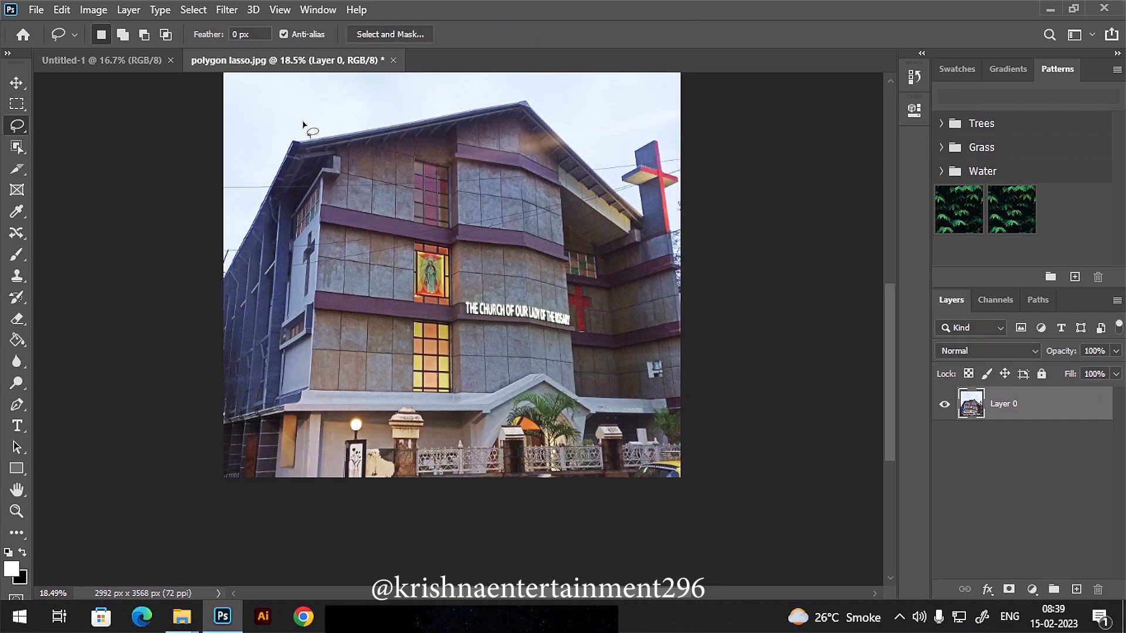
pyautogui.moveTo(270, 232)
pyautogui.mouseDown()
pyautogui.moveTo(375, 199)
pyautogui.moveTo(278, 120)
pyautogui.mouseUp()
pyautogui.click(122, 34)
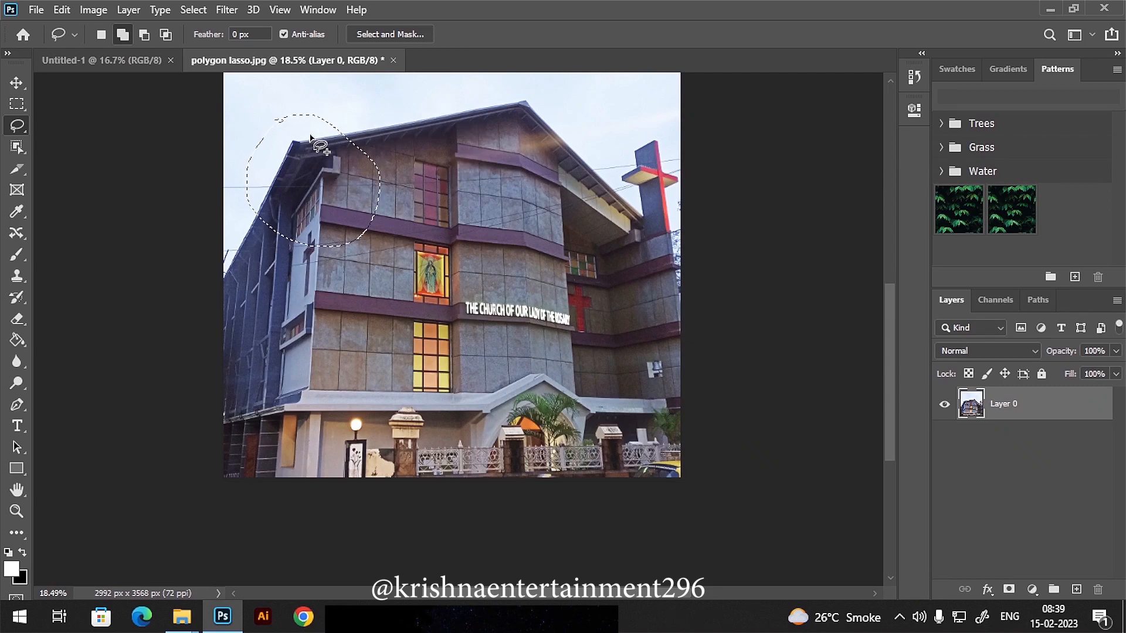
pyautogui.moveTo(451, 101)
pyautogui.mouseDown()
pyautogui.moveTo(540, 105)
pyautogui.moveTo(502, 143)
pyautogui.moveTo(420, 166)
pyautogui.moveTo(328, 156)
pyautogui.moveTo(322, 154)
pyautogui.mouseUp()
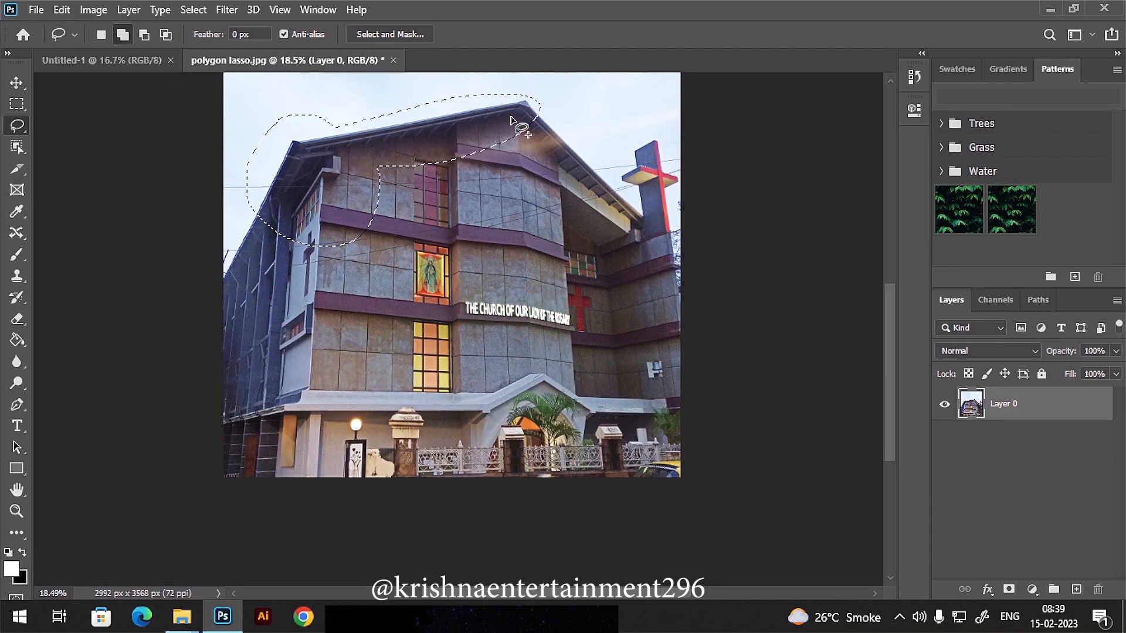
pyautogui.moveTo(592, 166)
pyautogui.mouseDown()
pyautogui.moveTo(644, 216)
pyautogui.moveTo(634, 230)
pyautogui.moveTo(514, 138)
pyautogui.moveTo(517, 108)
pyautogui.moveTo(533, 119)
pyautogui.moveTo(483, 119)
pyautogui.moveTo(410, 142)
pyautogui.moveTo(347, 191)
pyautogui.moveTo(375, 263)
pyautogui.moveTo(544, 247)
pyautogui.moveTo(580, 199)
pyautogui.moveTo(557, 166)
pyautogui.mouseUp()
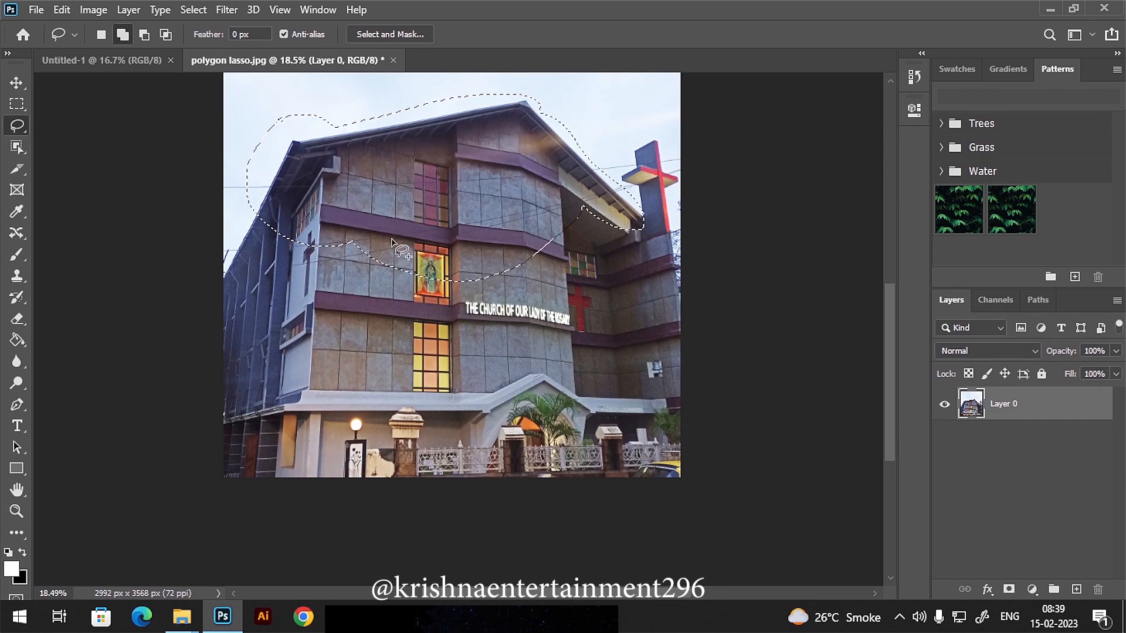
# Step: Extend the lasso selection in Add to Selection mode over the left wing, the lower façade and the area below the right roof edge
pyautogui.moveTo(241, 251)
pyautogui.mouseDown()
pyautogui.moveTo(276, 314)
pyautogui.moveTo(363, 252)
pyautogui.mouseUp()
pyautogui.moveTo(212, 317)
pyautogui.mouseDown()
pyautogui.moveTo(338, 347)
pyautogui.moveTo(264, 265)
pyautogui.moveTo(343, 375)
pyautogui.moveTo(436, 287)
pyautogui.moveTo(328, 259)
pyautogui.mouseUp()
pyautogui.moveTo(469, 245)
pyautogui.mouseDown()
pyautogui.moveTo(487, 261)
pyautogui.moveTo(505, 376)
pyautogui.moveTo(452, 252)
pyautogui.moveTo(464, 258)
pyautogui.mouseUp()
pyautogui.moveTo(552, 209)
pyautogui.mouseDown()
pyautogui.moveTo(666, 240)
pyautogui.moveTo(569, 299)
pyautogui.mouseUp()
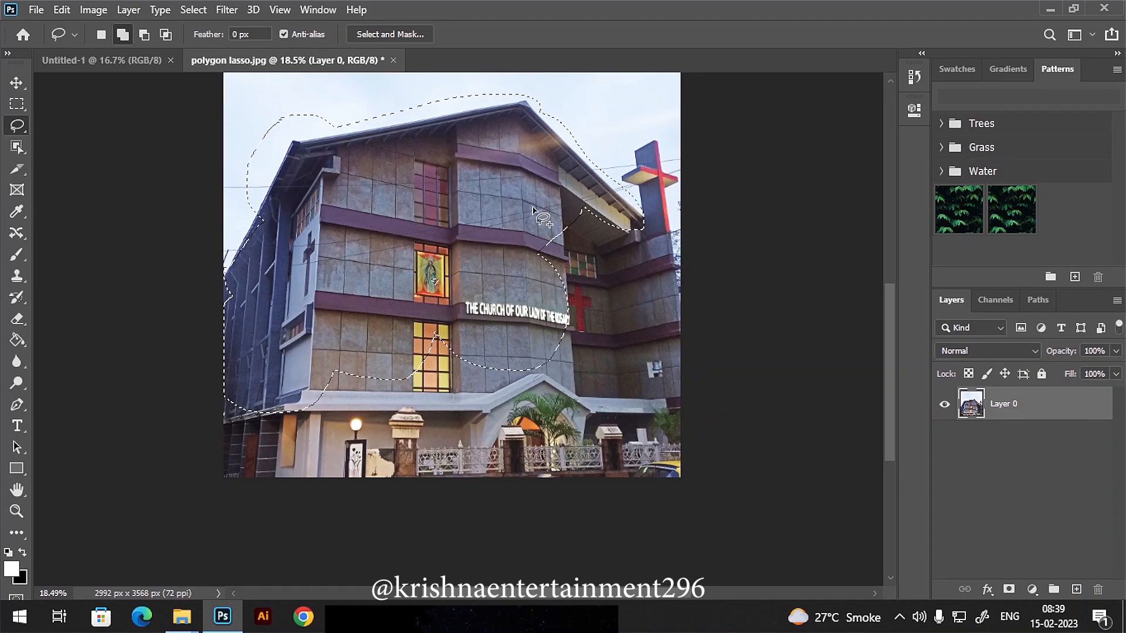
# Step: Remove the area below the church name sign from the selection with the Lasso in Subtract from Selection mode
pyautogui.click(144, 36)
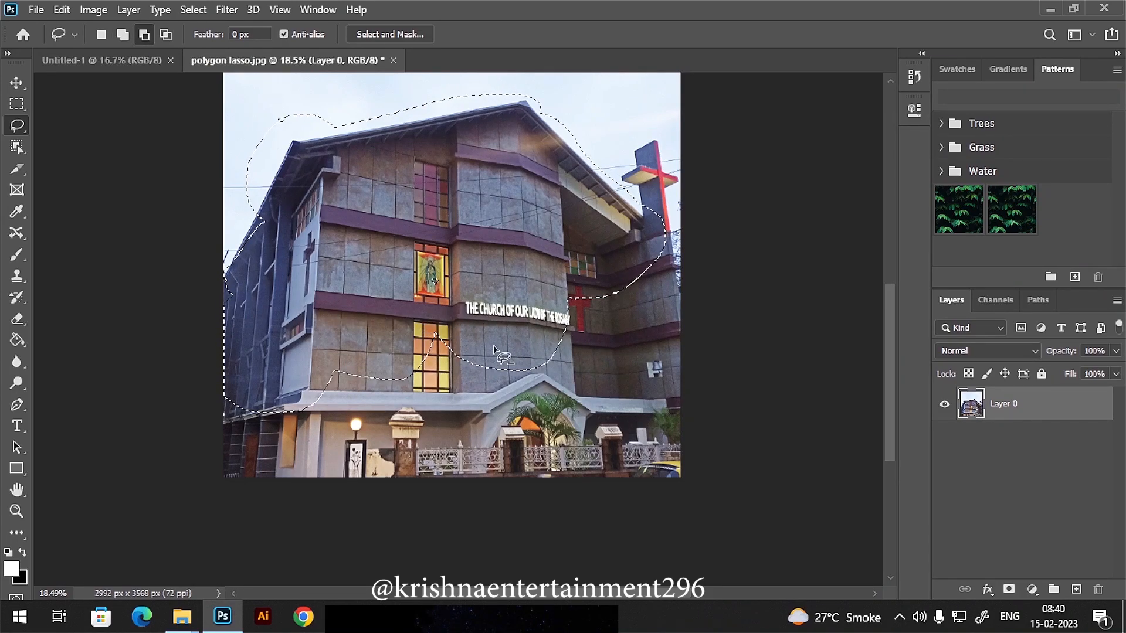
pyautogui.moveTo(584, 336); pyautogui.dragTo(276, 311)
pyautogui.moveTo(225, 342)
pyautogui.mouseDown()
pyautogui.moveTo(301, 436)
pyautogui.moveTo(466, 444)
pyautogui.moveTo(569, 410)
pyautogui.moveTo(583, 336)
pyautogui.mouseUp()
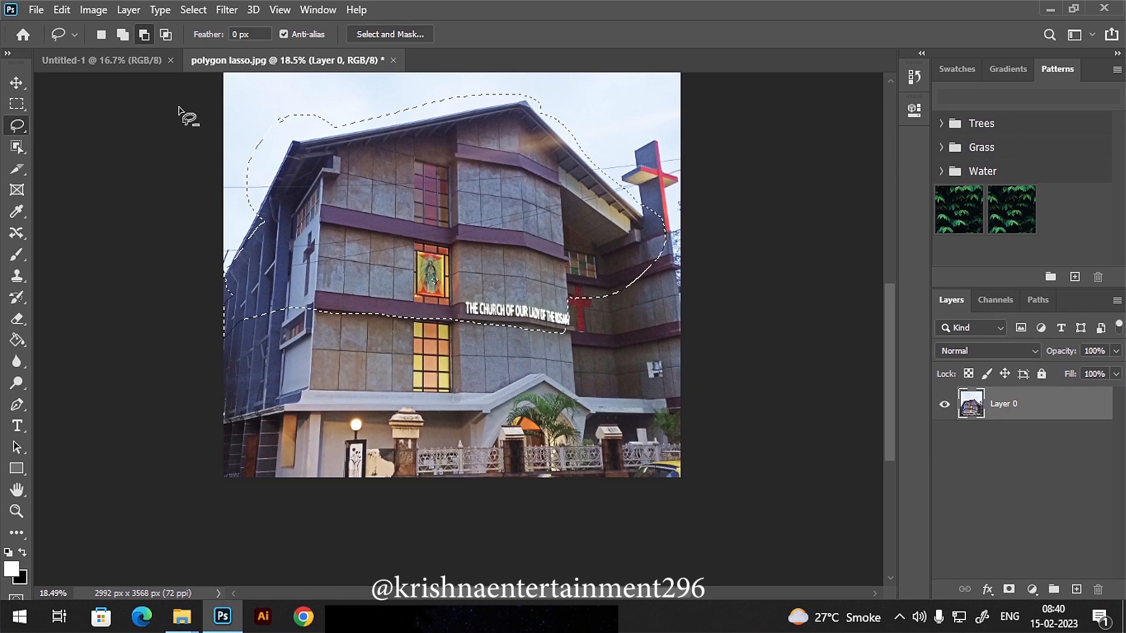
# Step: Reduce the selection to the upper window in Intersect with Selection mode, and try intersecting it with the stained-glass window below
pyautogui.click(166, 35)
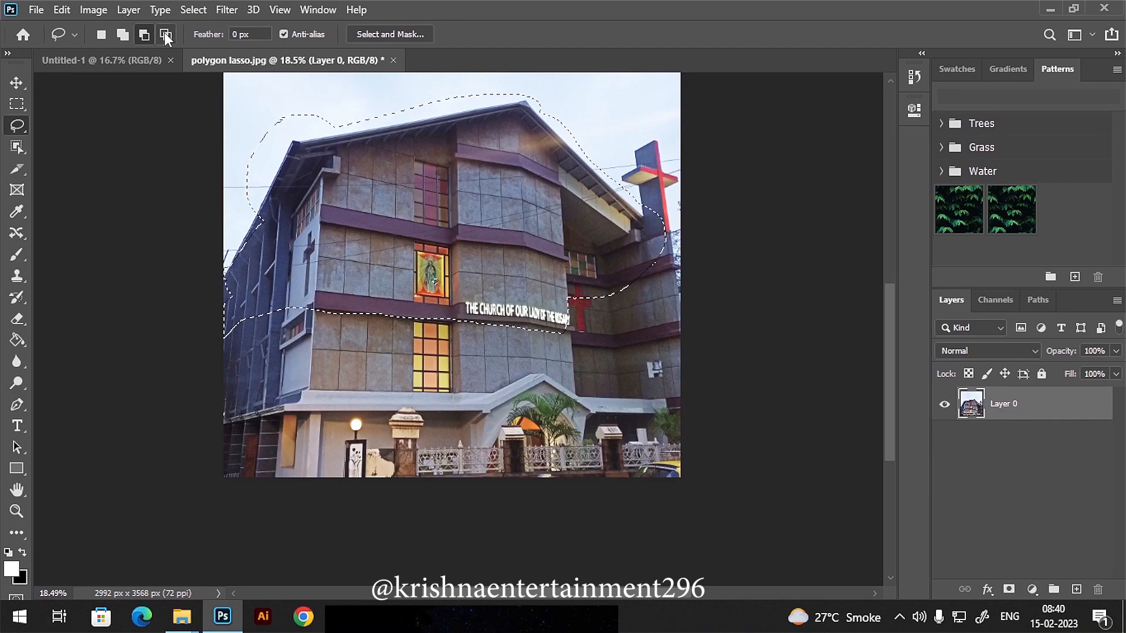
pyautogui.moveTo(428, 195)
pyautogui.mouseDown()
pyautogui.moveTo(414, 218)
pyautogui.moveTo(440, 229)
pyautogui.moveTo(450, 218)
pyautogui.moveTo(451, 177)
pyautogui.moveTo(415, 170)
pyautogui.moveTo(415, 216)
pyautogui.mouseUp()
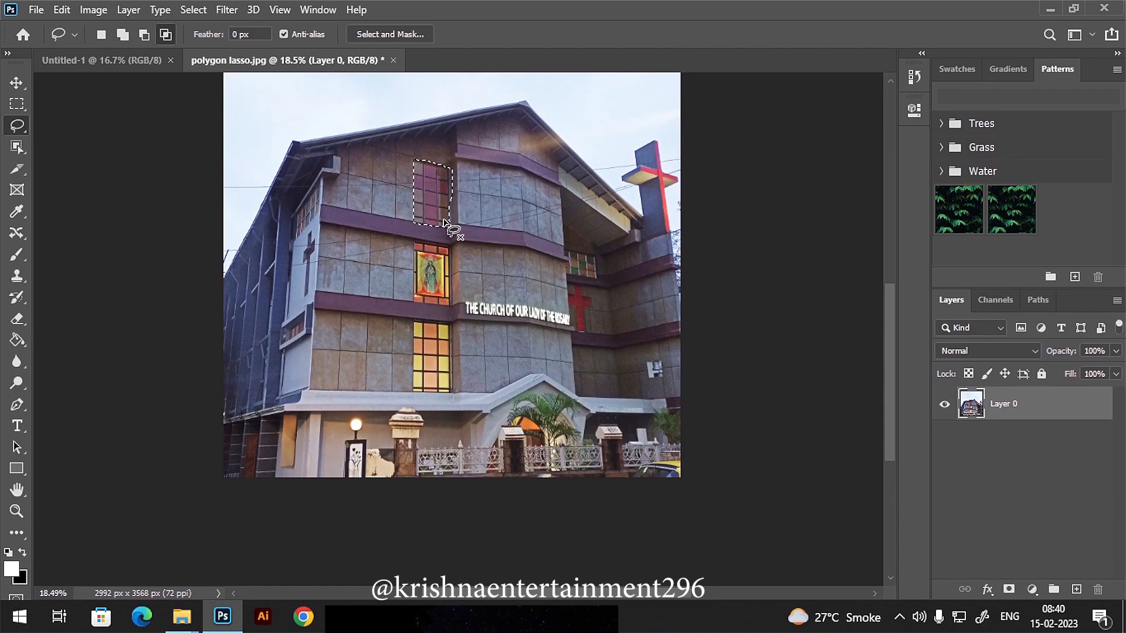
pyautogui.moveTo(414, 244)
pyautogui.mouseDown()
pyautogui.moveTo(447, 245)
pyautogui.moveTo(450, 302)
pyautogui.moveTo(436, 307)
pyautogui.moveTo(414, 284)
pyautogui.moveTo(415, 249)
pyautogui.mouseUp()
pyautogui.moveTo(412, 297); pyautogui.dragTo(412, 299)
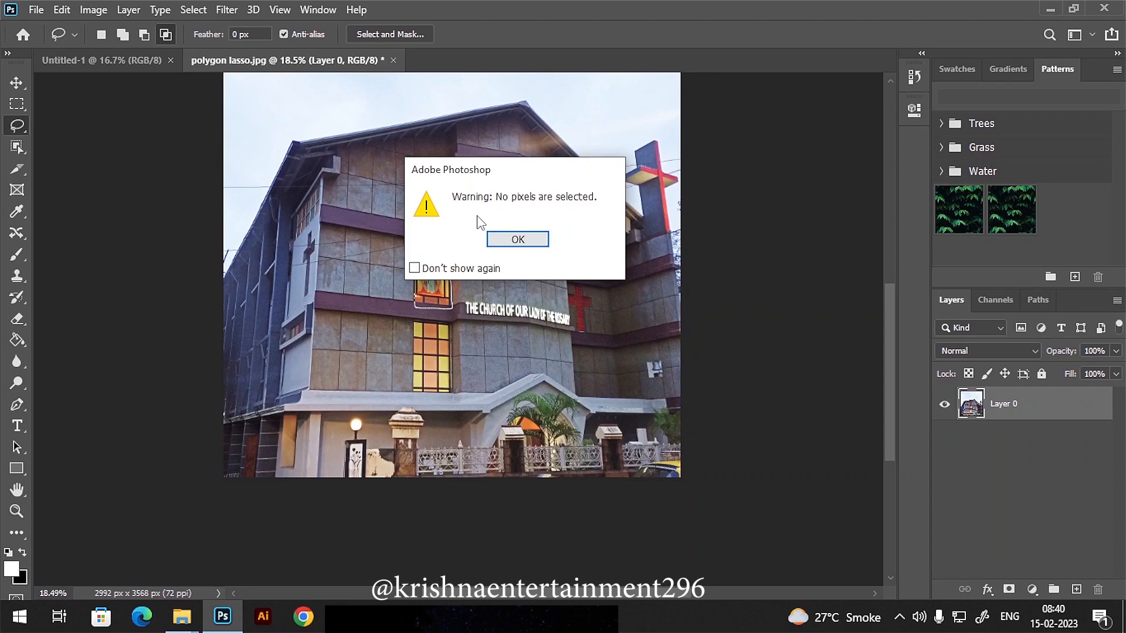
pyautogui.click(527, 239)
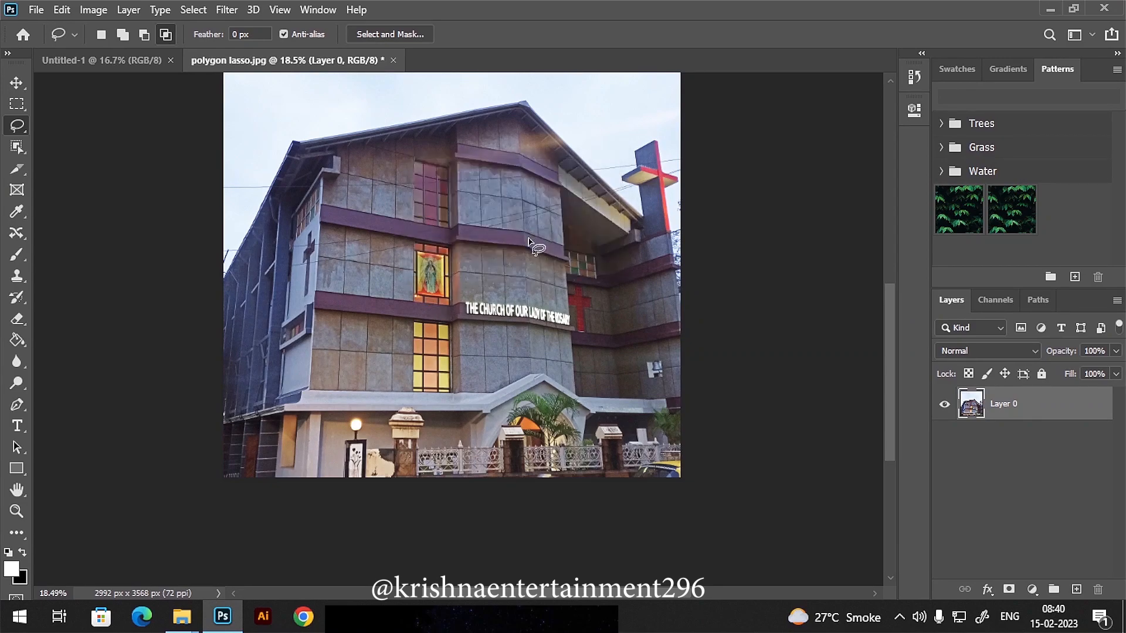
# Step: Lasso a large outline around the building and intersect it with the stained-glass window of the Virgin Mary
pyautogui.moveTo(299, 142)
pyautogui.mouseDown()
pyautogui.moveTo(565, 123)
pyautogui.moveTo(627, 220)
pyautogui.moveTo(667, 390)
pyautogui.moveTo(635, 472)
pyautogui.moveTo(345, 456)
pyautogui.moveTo(260, 317)
pyautogui.moveTo(264, 169)
pyautogui.moveTo(291, 147)
pyautogui.mouseUp()
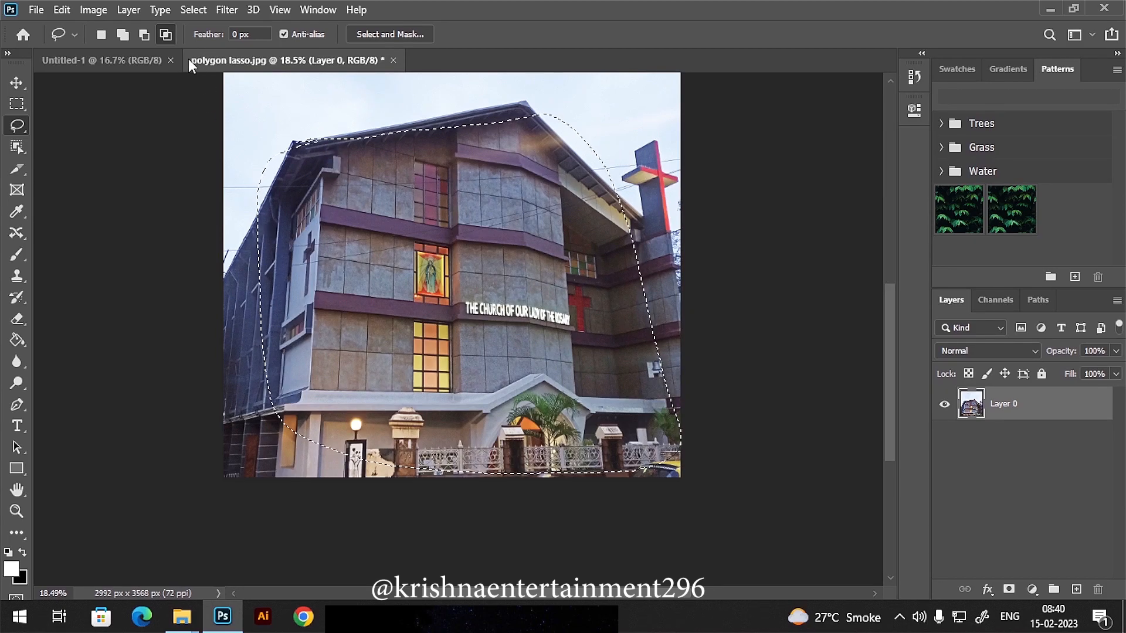
pyautogui.moveTo(413, 242)
pyautogui.mouseDown()
pyautogui.moveTo(454, 248)
pyautogui.moveTo(446, 304)
pyautogui.moveTo(415, 304)
pyautogui.moveTo(413, 243)
pyautogui.mouseUp()
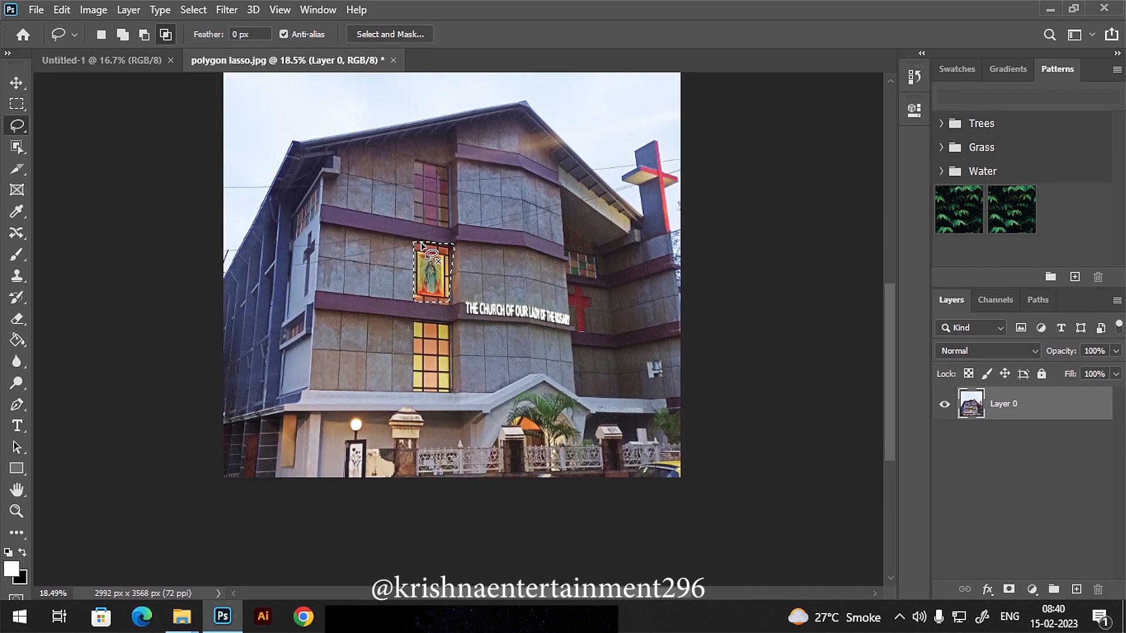
pyautogui.scroll(1, 425, 243)
pyautogui.scroll(5, 425, 243)
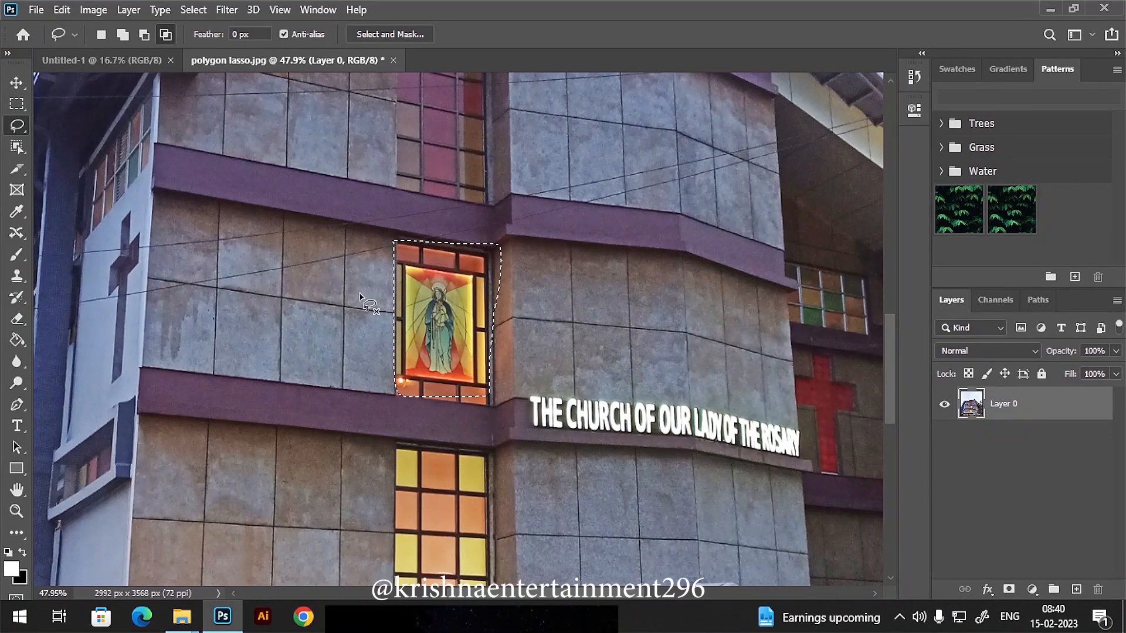
pyautogui.scroll(-4, 450, 302)
pyautogui.scroll(3, 450, 302)
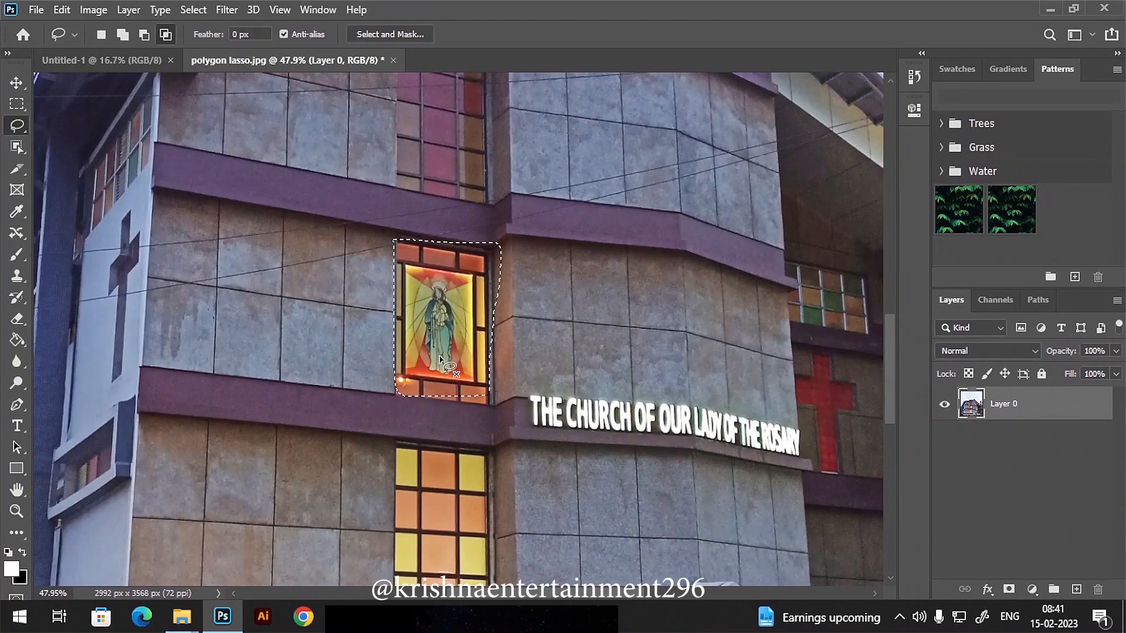
# Step: Trace the stained-glass window's frame with the Lasso in New Selection mode
pyautogui.click(100, 34)
pyautogui.moveTo(449, 247)
pyautogui.mouseDown()
pyautogui.moveTo(551, 258)
pyautogui.moveTo(452, 257)
pyautogui.mouseUp()
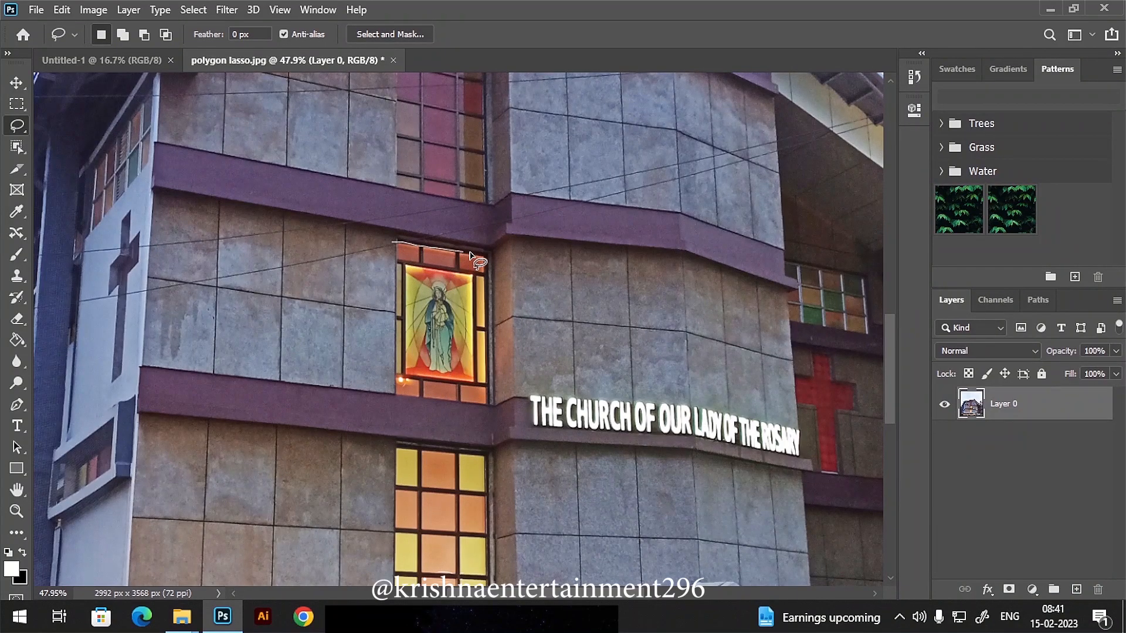
pyautogui.moveTo(485, 256); pyautogui.dragTo(486, 274)
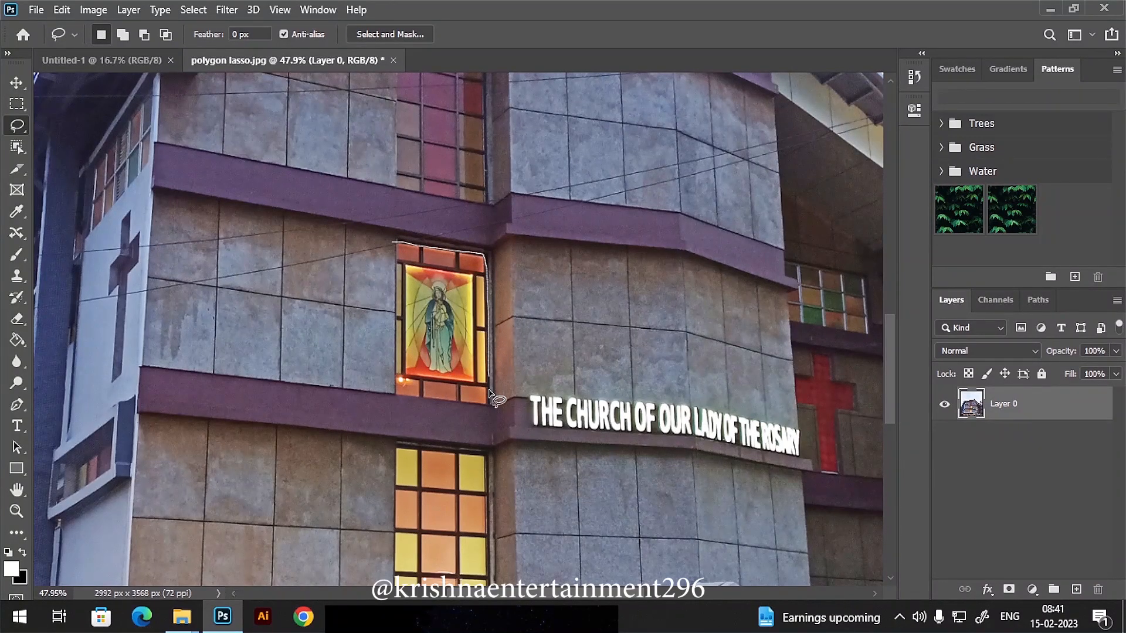
pyautogui.moveTo(490, 404)
pyautogui.mouseDown()
pyautogui.moveTo(395, 396)
pyautogui.moveTo(401, 242)
pyautogui.mouseUp()
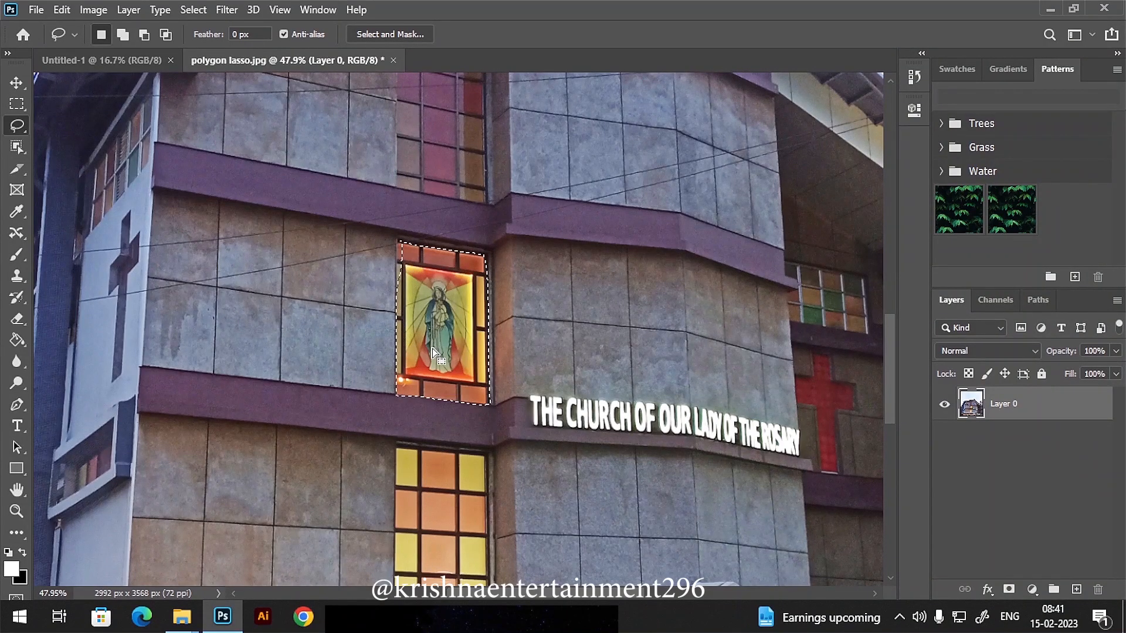
# Step: Set the Lasso feather to 10 px, copy the selected window to a new layer with Layer Via Copy, and hide Layer 0
pyautogui.click(243, 34)
pyautogui.write('10')
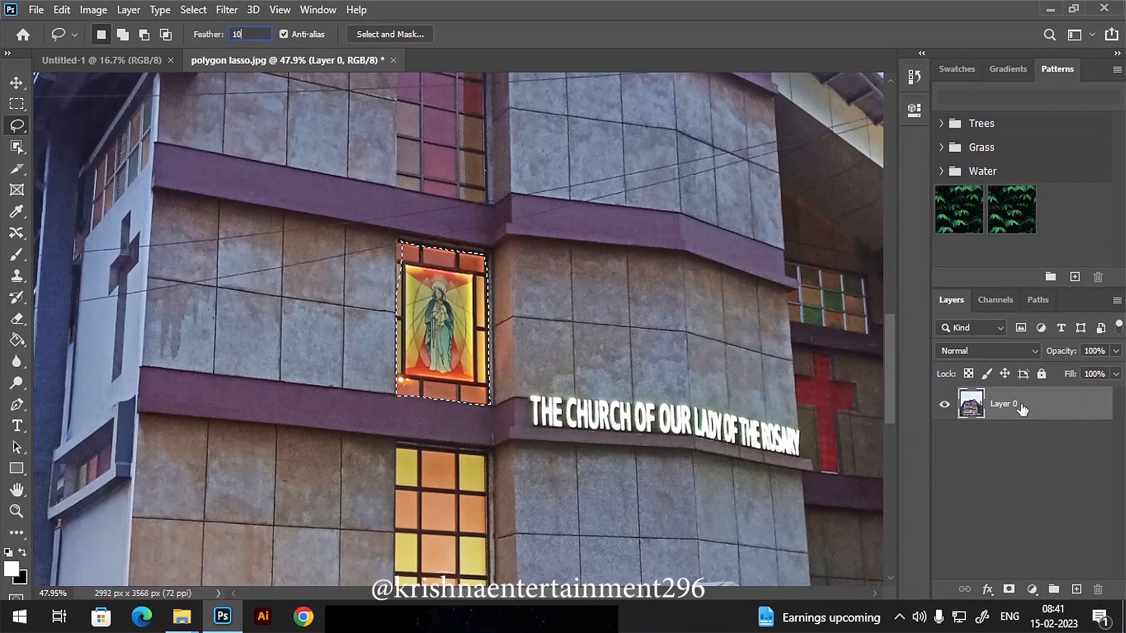
pyautogui.rightClick(418, 249)
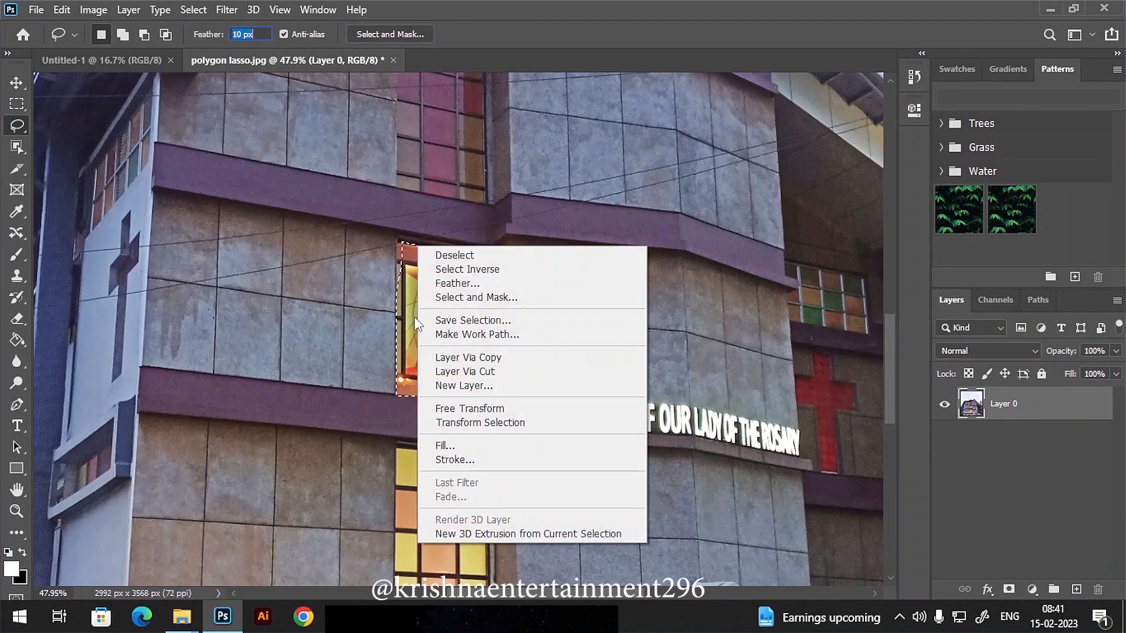
pyautogui.click(463, 360)
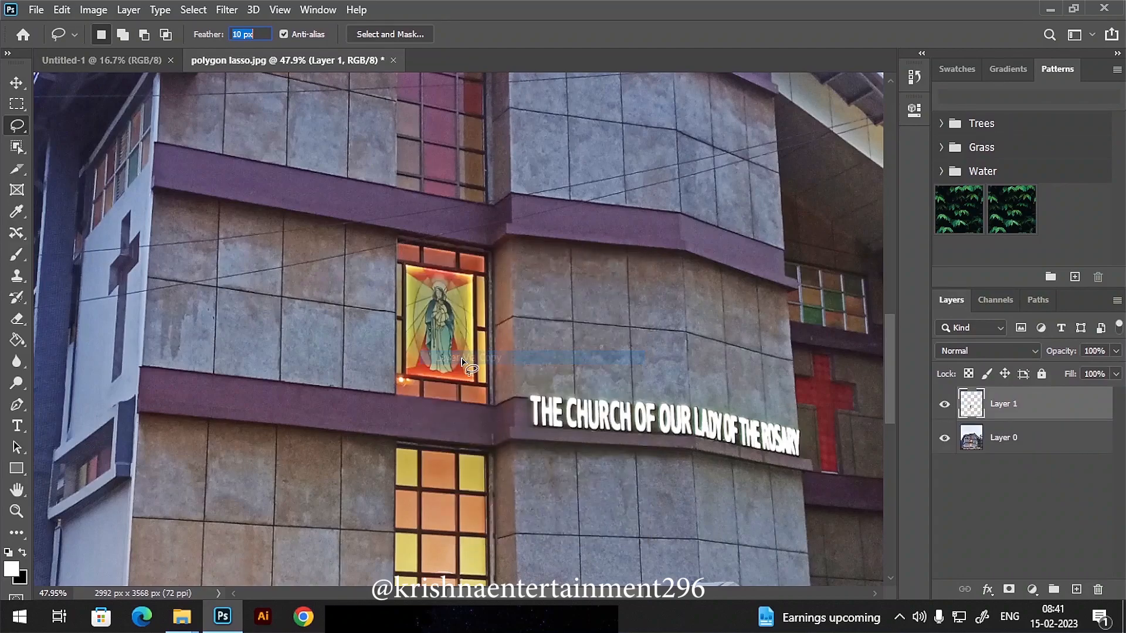
pyautogui.click(944, 441)
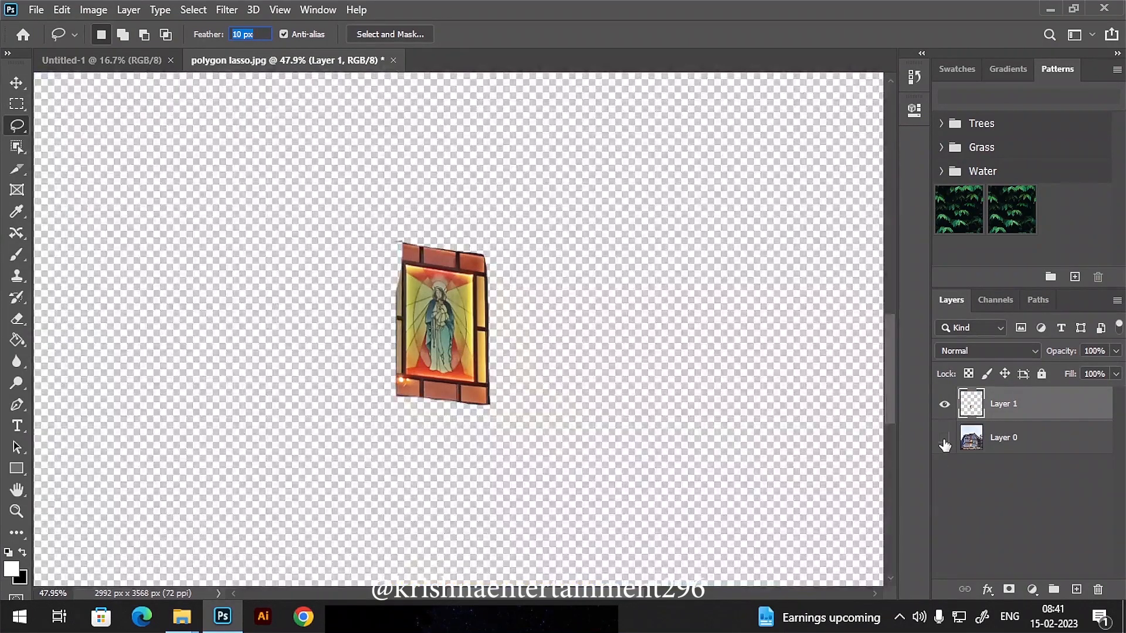
# Step: Examine the edges of the cut-out stained-glass window up close
pyautogui.press('alt')
pyautogui.press('v')
pyautogui.scroll(5, 387, 329)
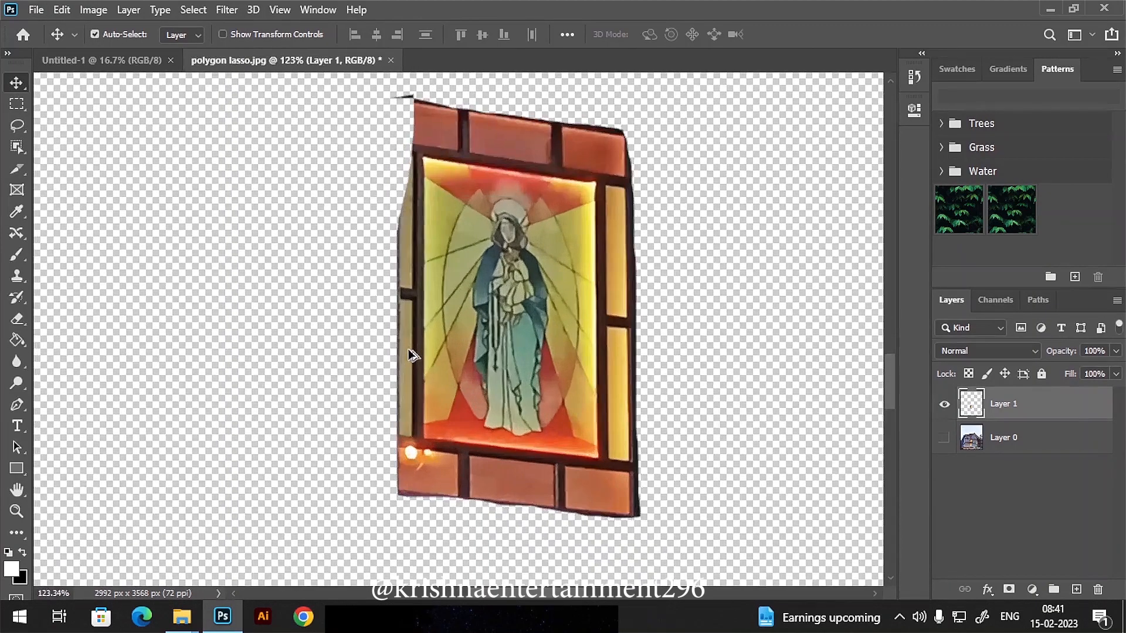
pyautogui.scroll(4, 408, 355)
pyautogui.scroll(-8, 404, 358)
pyautogui.scroll(3, 446, 379)
pyautogui.scroll(-4, 452, 377)
pyautogui.scroll(2, 463, 371)
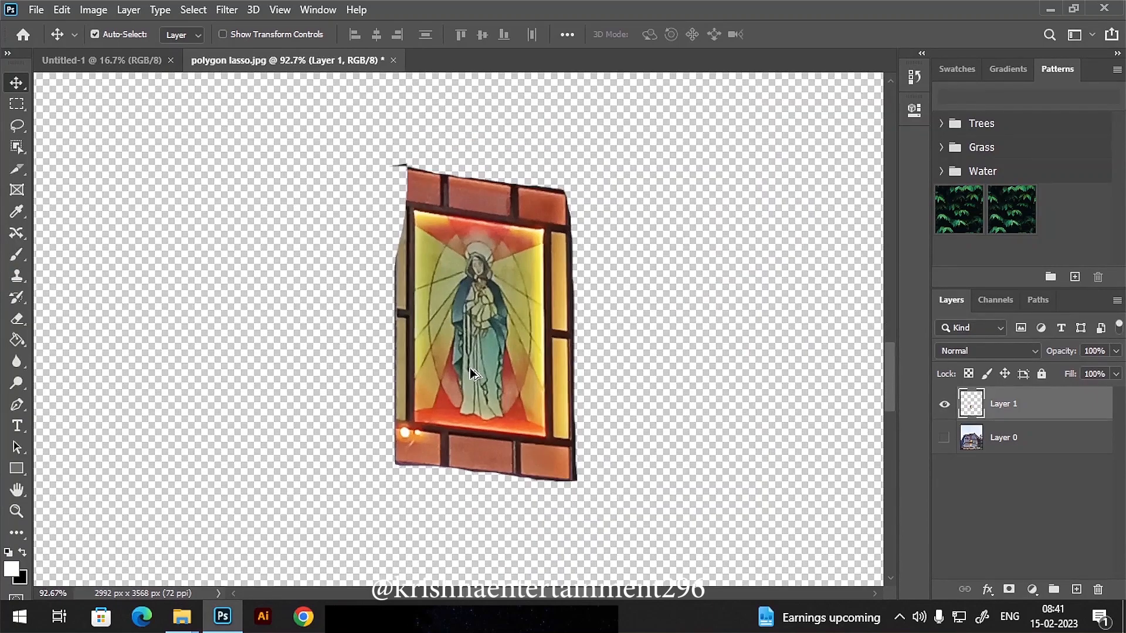
# Step: Show Layer 0 again and merge Layer 1 down into it
pyautogui.click(945, 439)
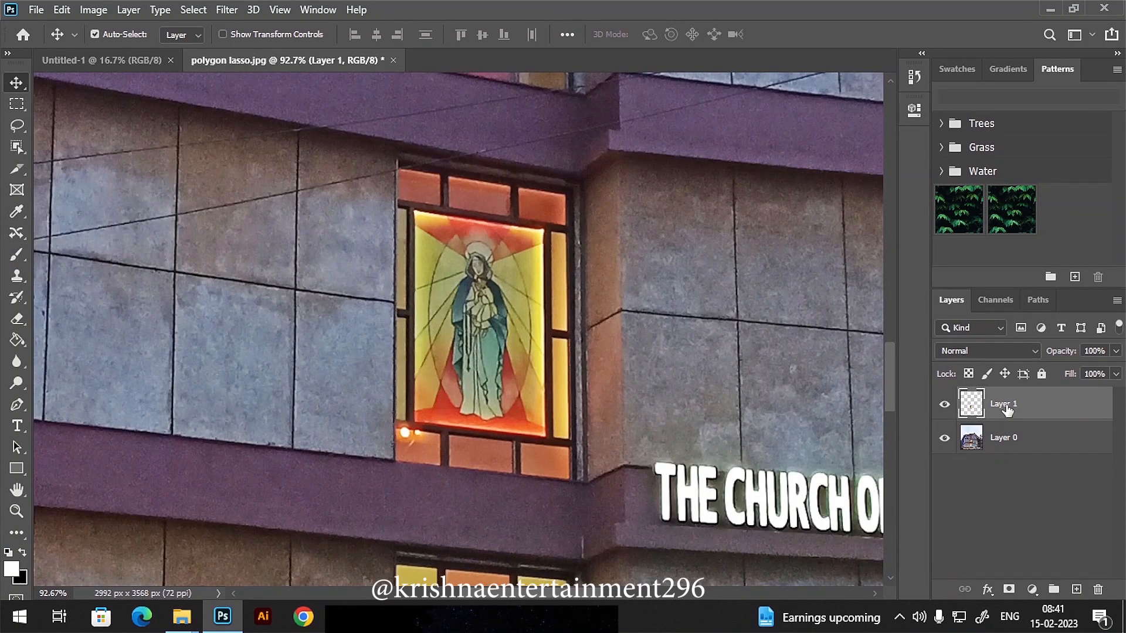
pyautogui.click(1014, 443)
pyautogui.click(1023, 412)
pyautogui.hotkey('ctrl', 'e')
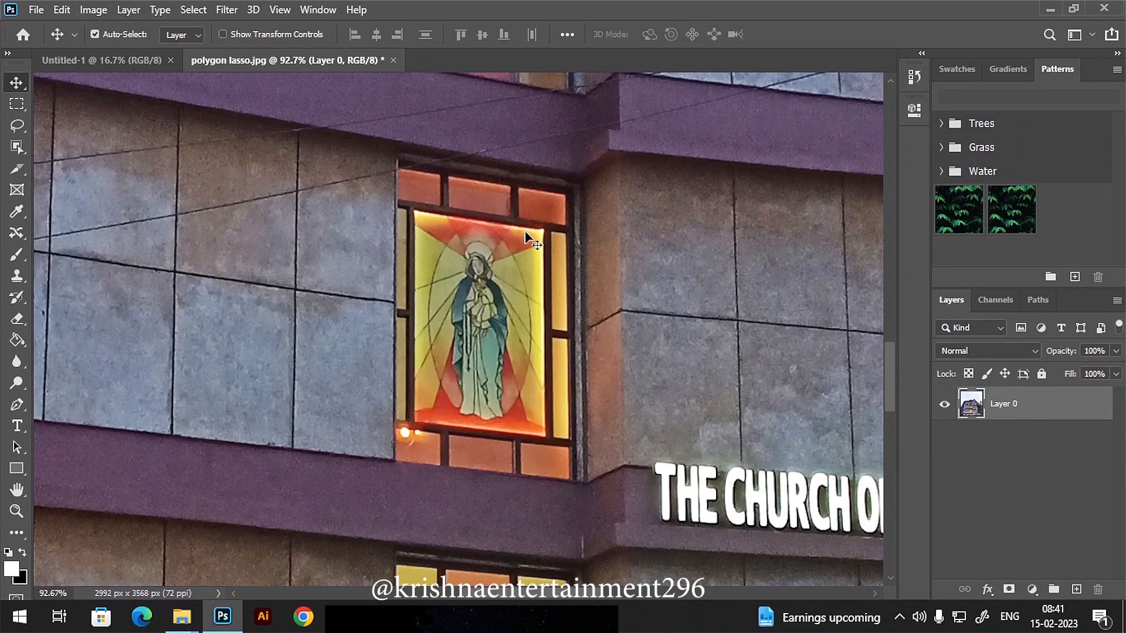
# Step: Lasso an outline around the stained-glass window with a 50 px feather, copy it to a new layer, and hide Layer 0
pyautogui.click(17, 125)
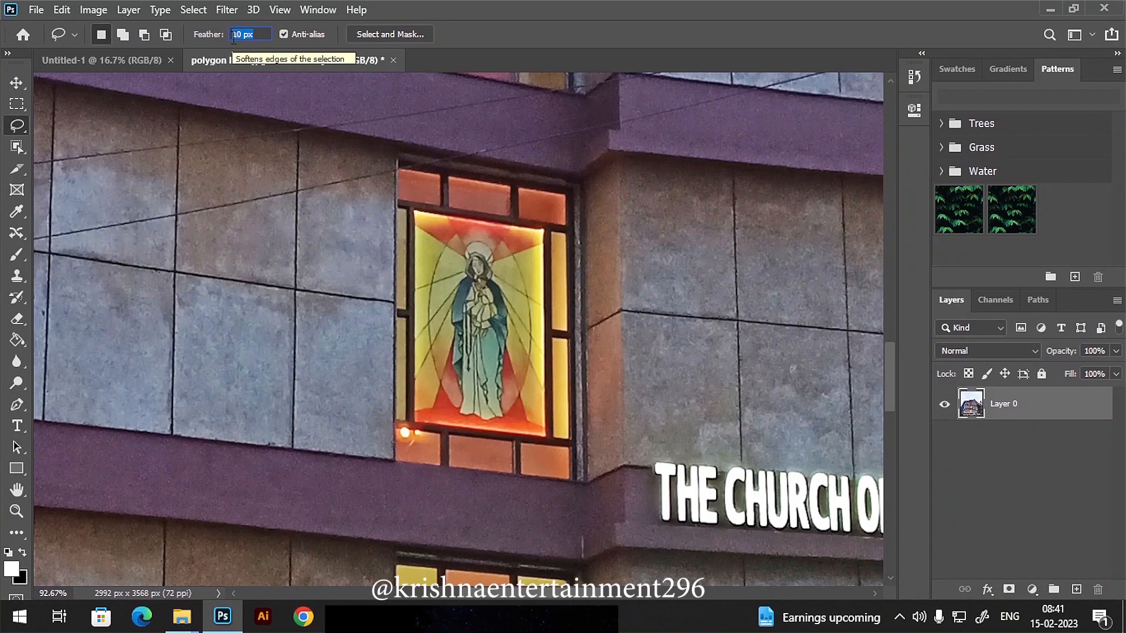
pyautogui.write('50')
pyautogui.moveTo(391, 163)
pyautogui.mouseDown()
pyautogui.moveTo(536, 179)
pyautogui.moveTo(559, 193)
pyautogui.moveTo(583, 343)
pyautogui.moveTo(572, 478)
pyautogui.moveTo(401, 473)
pyautogui.moveTo(382, 439)
pyautogui.moveTo(378, 364)
pyautogui.moveTo(393, 168)
pyautogui.mouseUp()
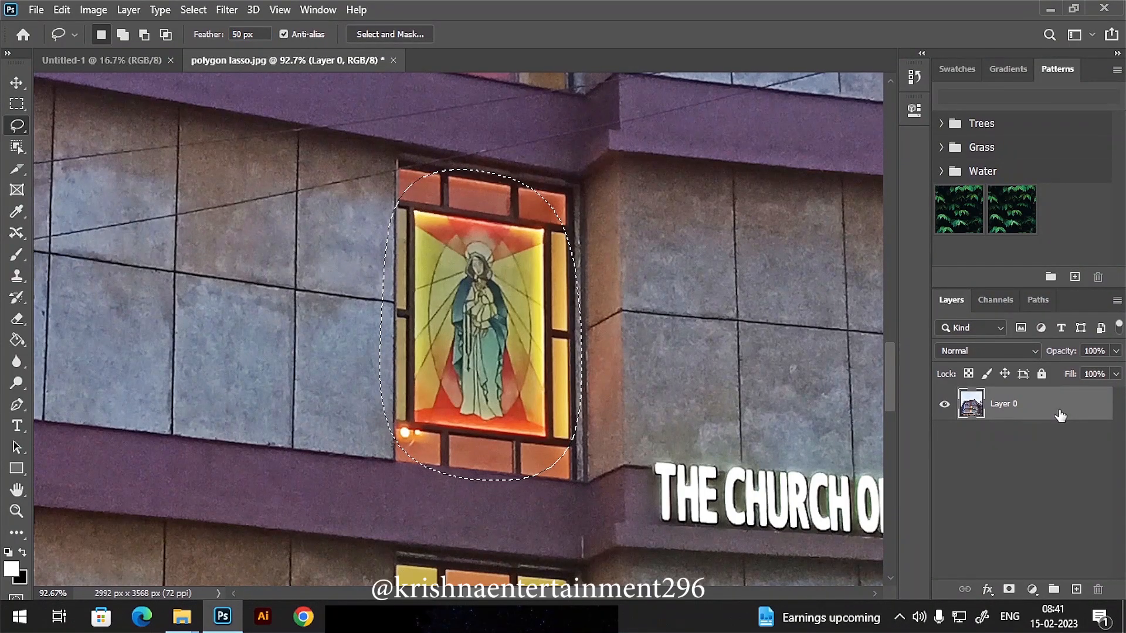
pyautogui.hotkey('ctrl', 'j')
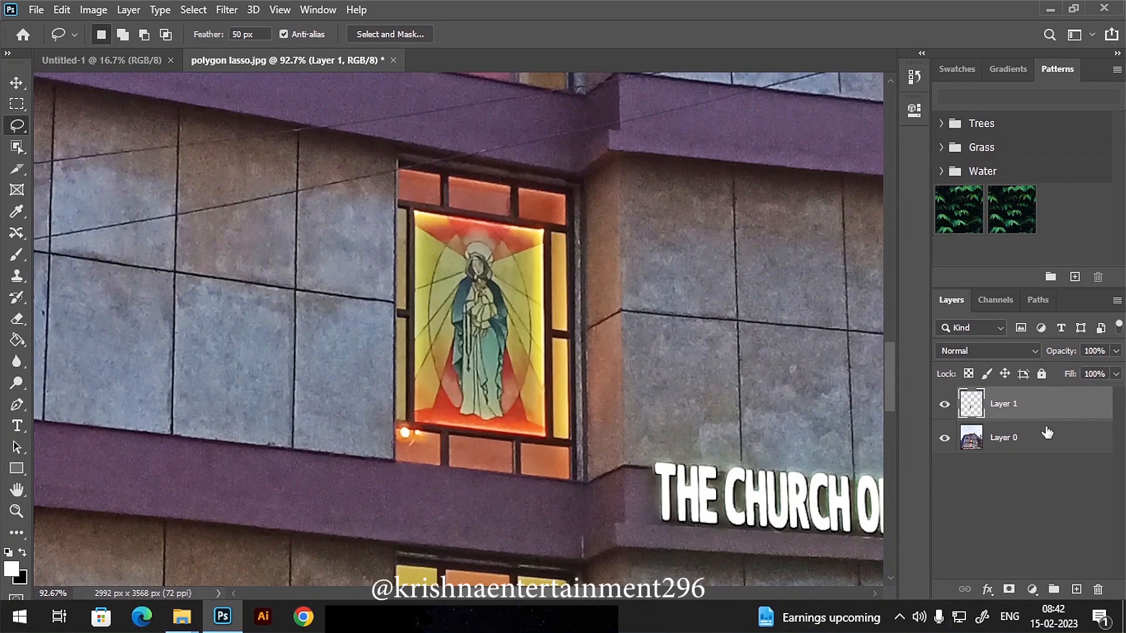
pyautogui.click(944, 439)
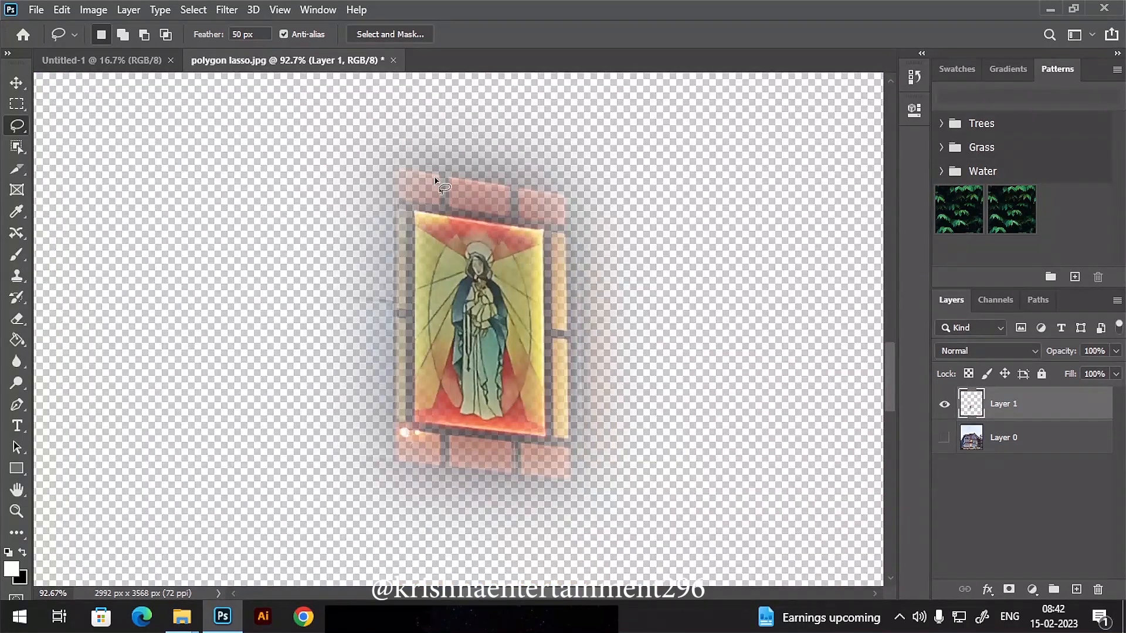
pyautogui.scroll(1, 575, 329)
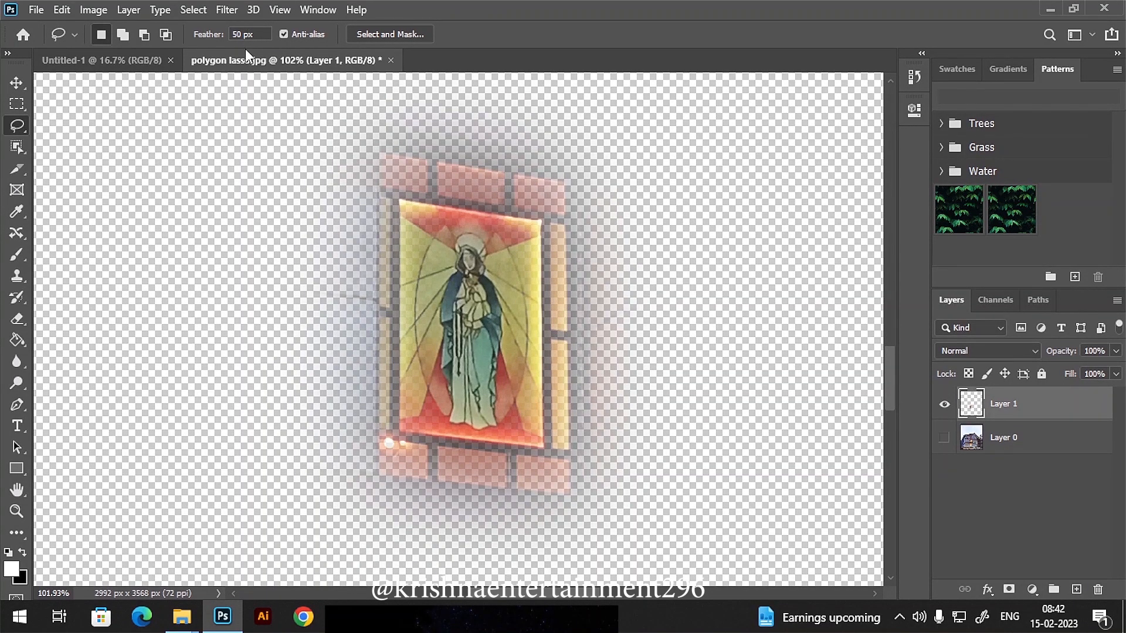
# Step: Undo the hiding of Layer 0 and the 50 px feathered layer copy, and set the Lasso feather to 10.1 px
pyautogui.hotkey('ctrl', 'z')
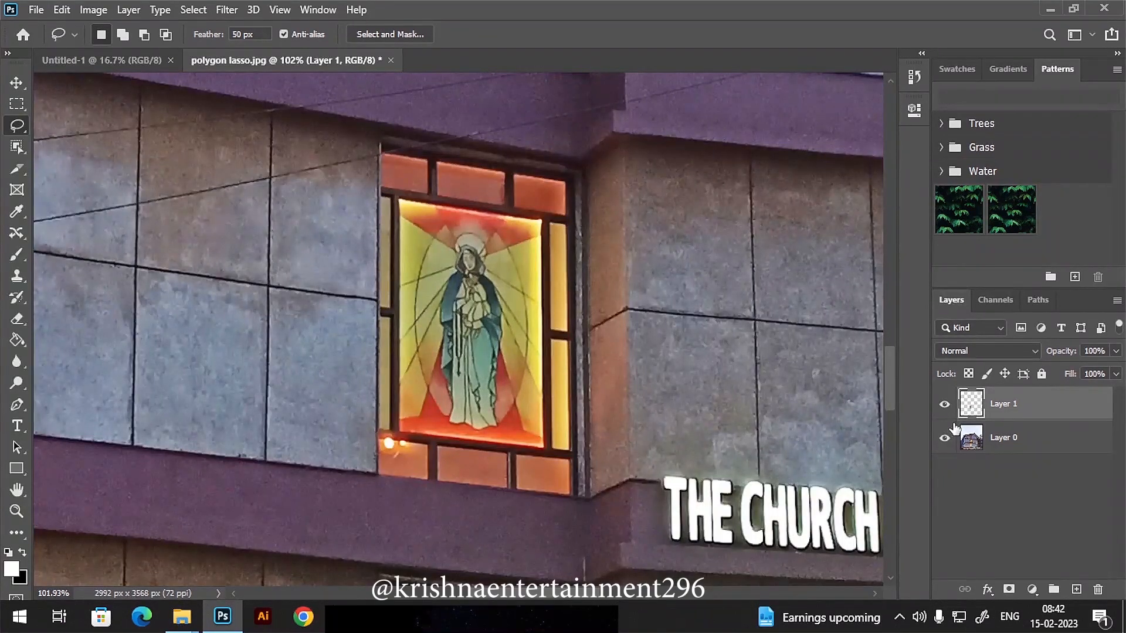
pyautogui.hotkey('ctrl', 'z')
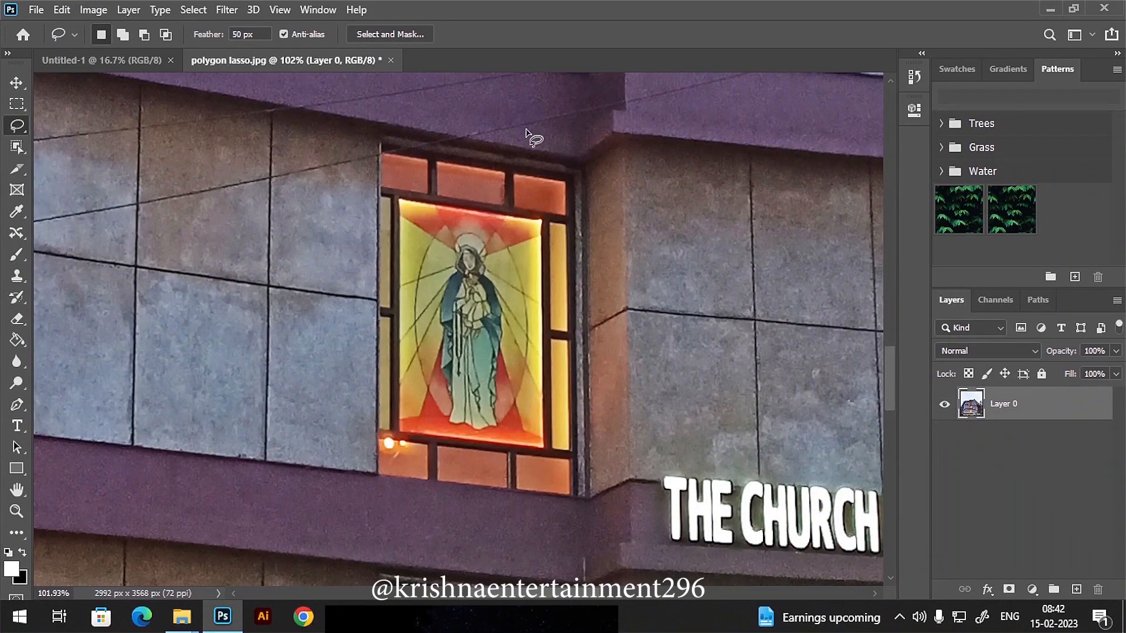
pyautogui.click(237, 35)
pyautogui.write('10.1')
pyautogui.press('Return')
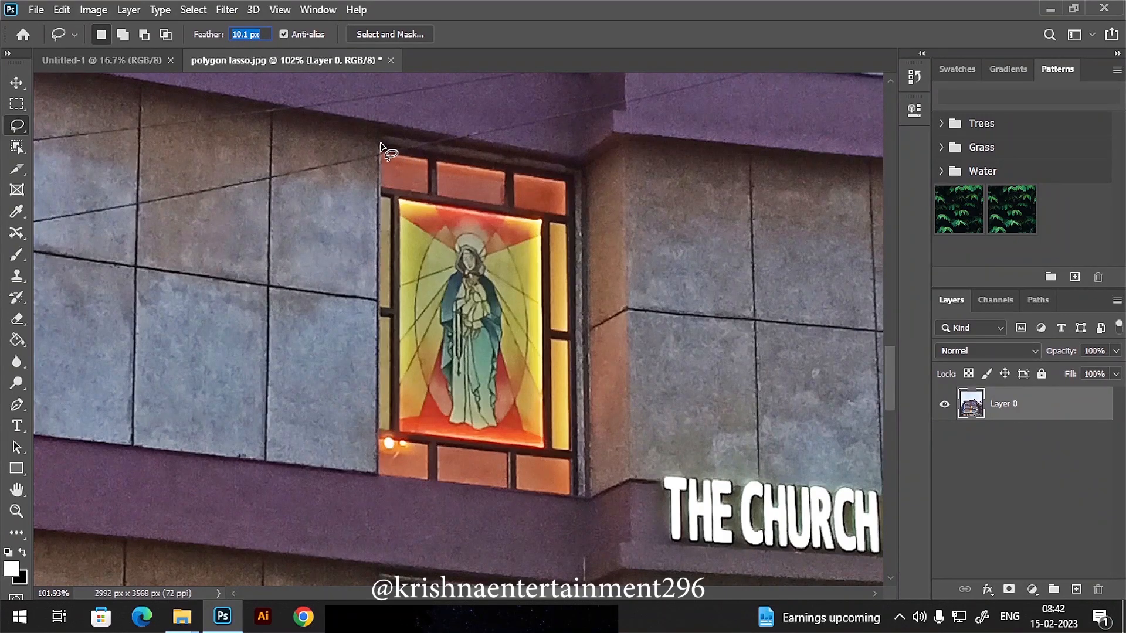
# Step: Lasso around the stained-glass window, copy it to a new layer, and check the cut-out's edges with Layer 0 temporarily hidden
pyautogui.moveTo(417, 149)
pyautogui.mouseDown()
pyautogui.moveTo(582, 176)
pyautogui.moveTo(568, 388)
pyautogui.moveTo(576, 500)
pyautogui.moveTo(423, 499)
pyautogui.moveTo(369, 441)
pyautogui.moveTo(385, 152)
pyautogui.mouseUp()
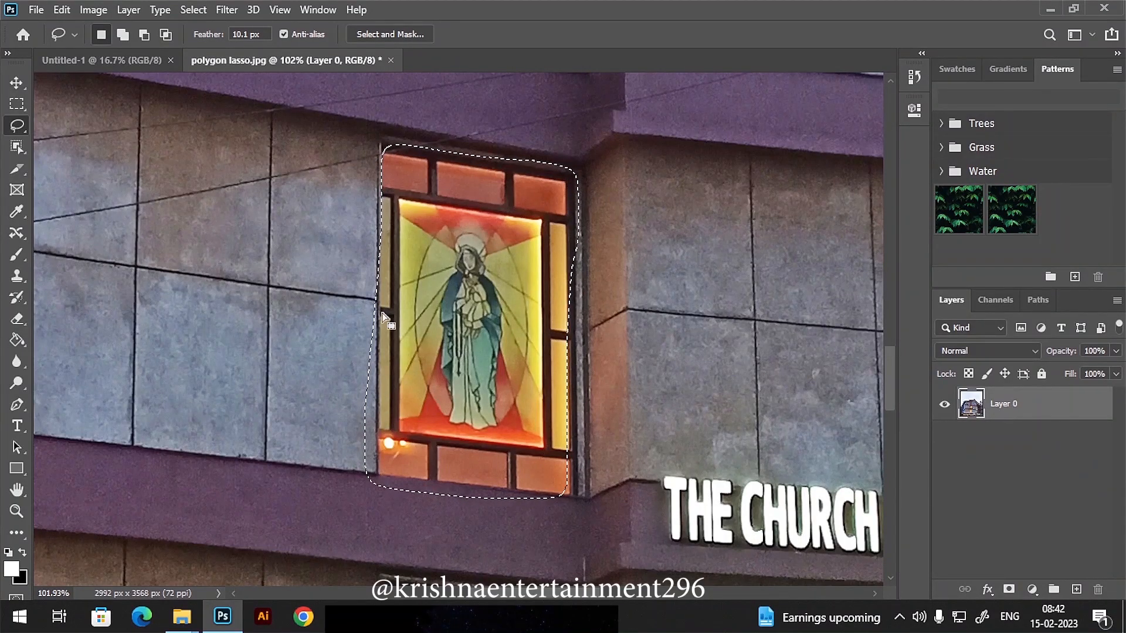
pyautogui.hotkey('ctrl', 'j')
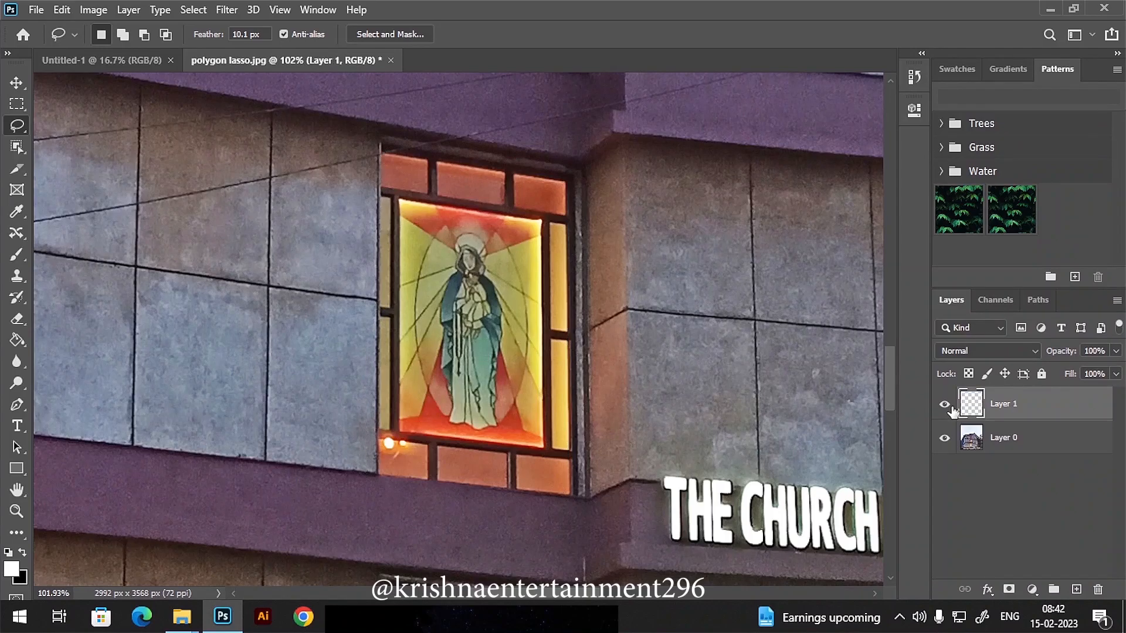
pyautogui.click(943, 437)
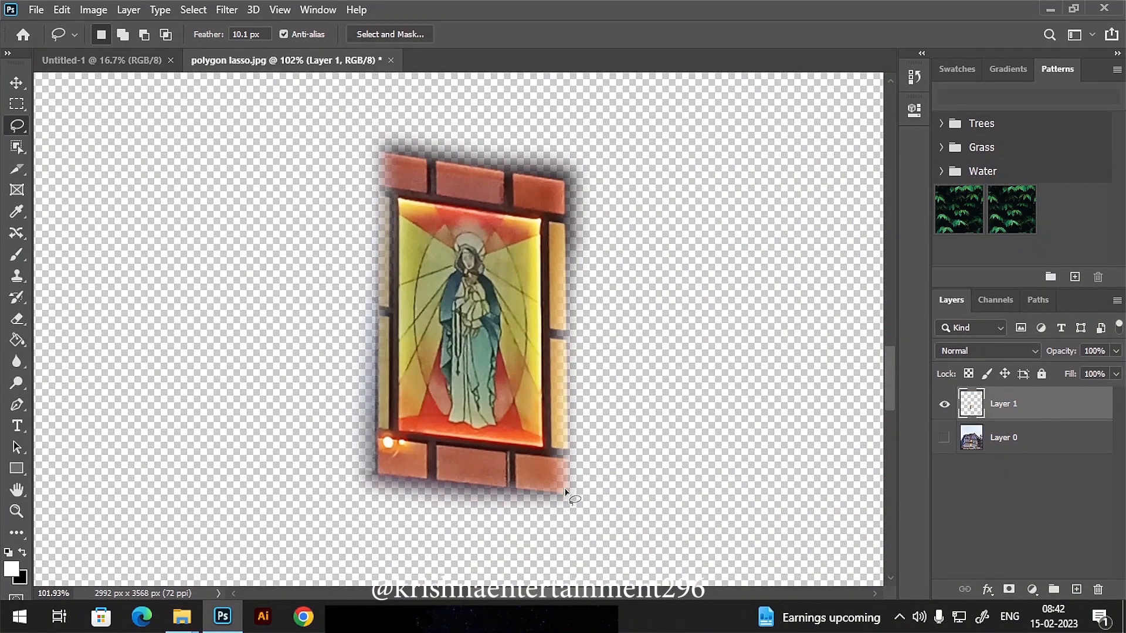
pyautogui.scroll(-1, 531, 311)
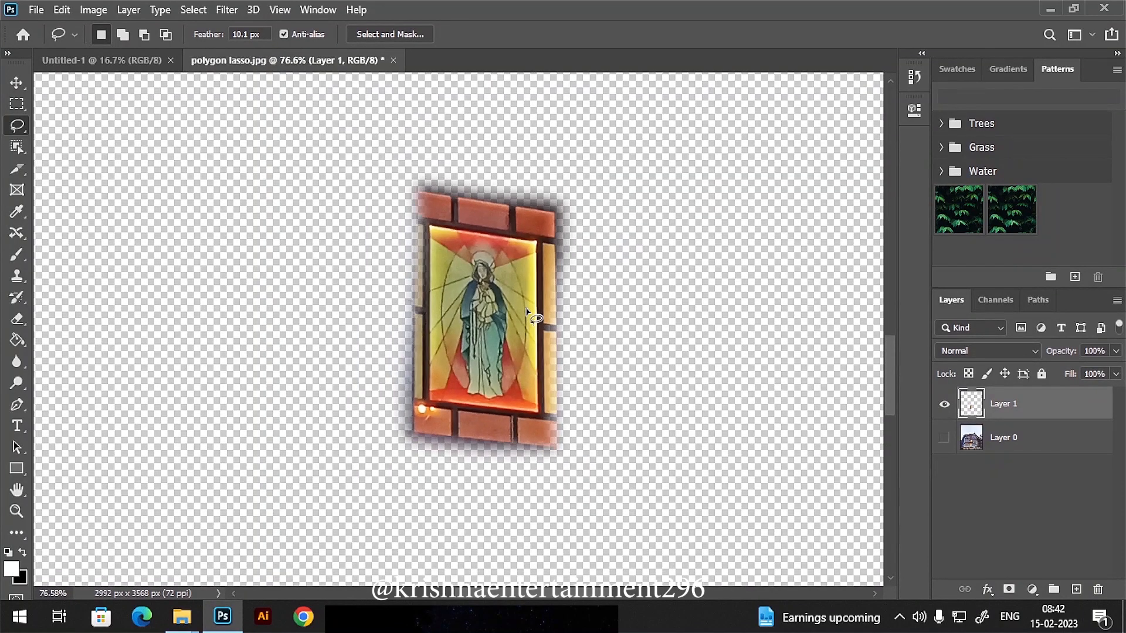
pyautogui.click(944, 438)
pyautogui.scroll(-3, 457, 269)
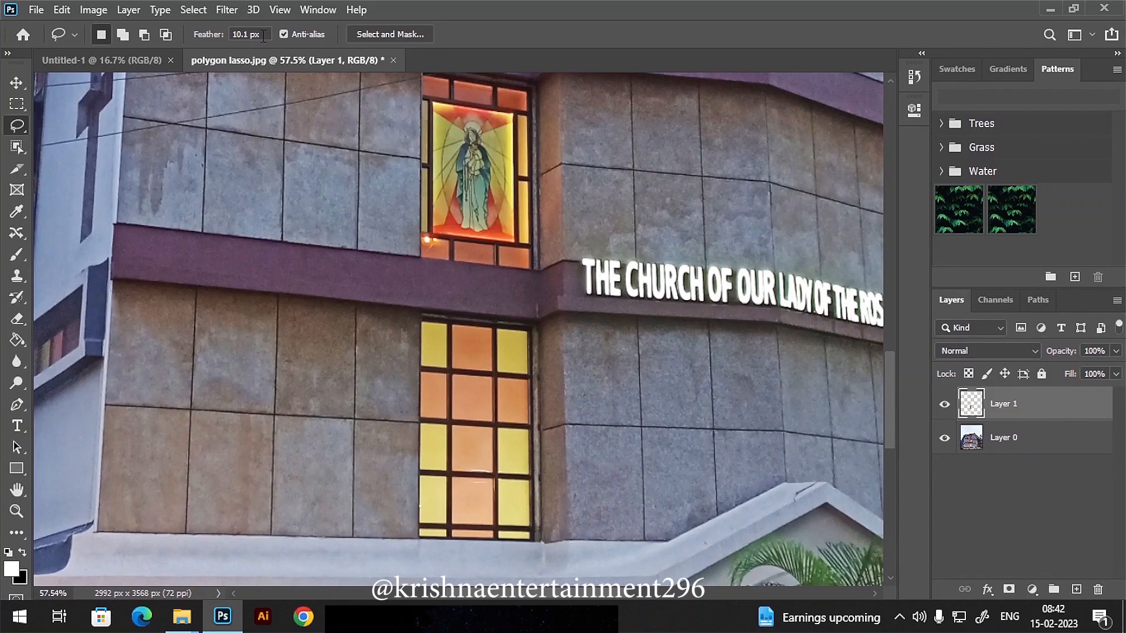
# Step: Set the lasso feather to 0 px and outline the yellow-and-orange window below the stained-glass one with the Polygonal Lasso
pyautogui.click(263, 36)
pyautogui.write('0')
pyautogui.press('Return')
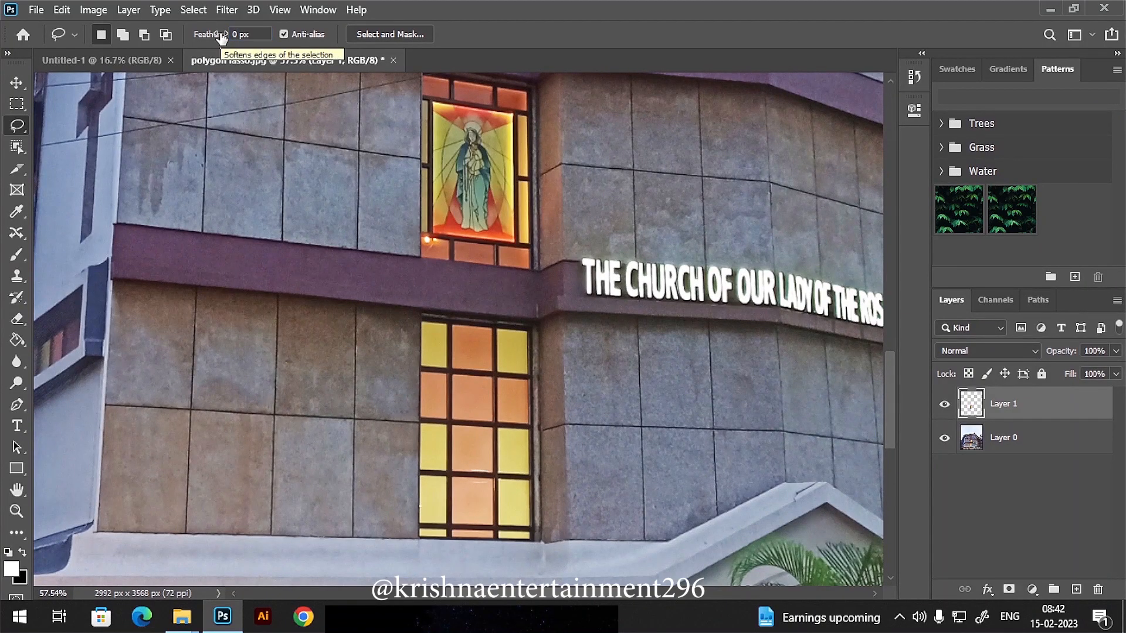
pyautogui.rightClick(23, 132)
pyautogui.click(64, 138)
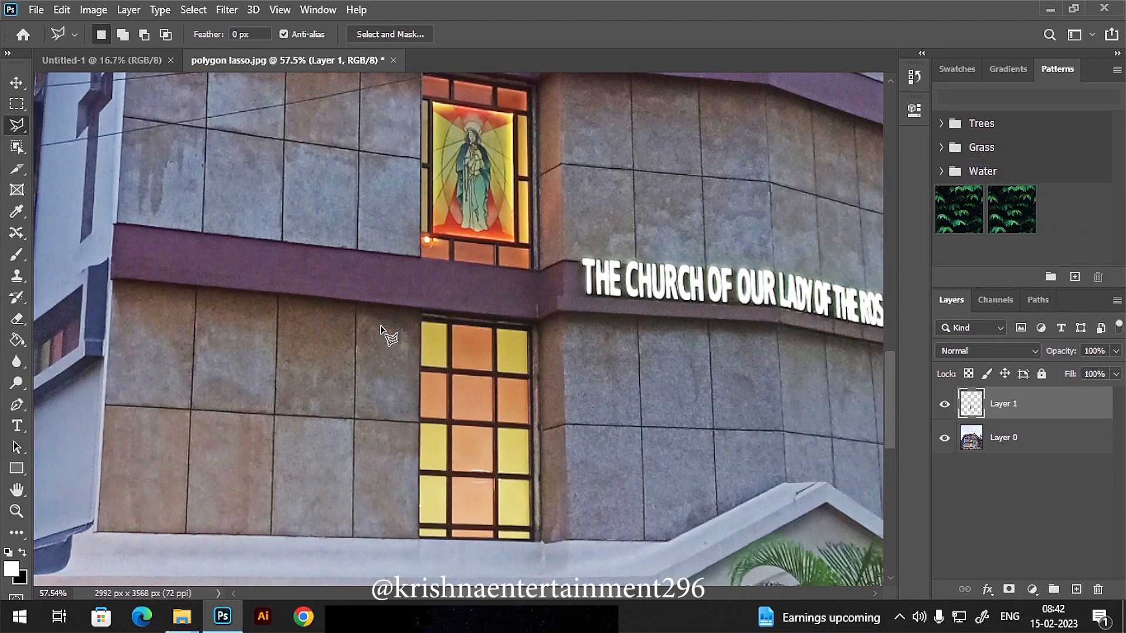
pyautogui.click(422, 317)
pyautogui.click(535, 330)
pyautogui.moveTo(524, 302); pyautogui.dragTo(502, 201)
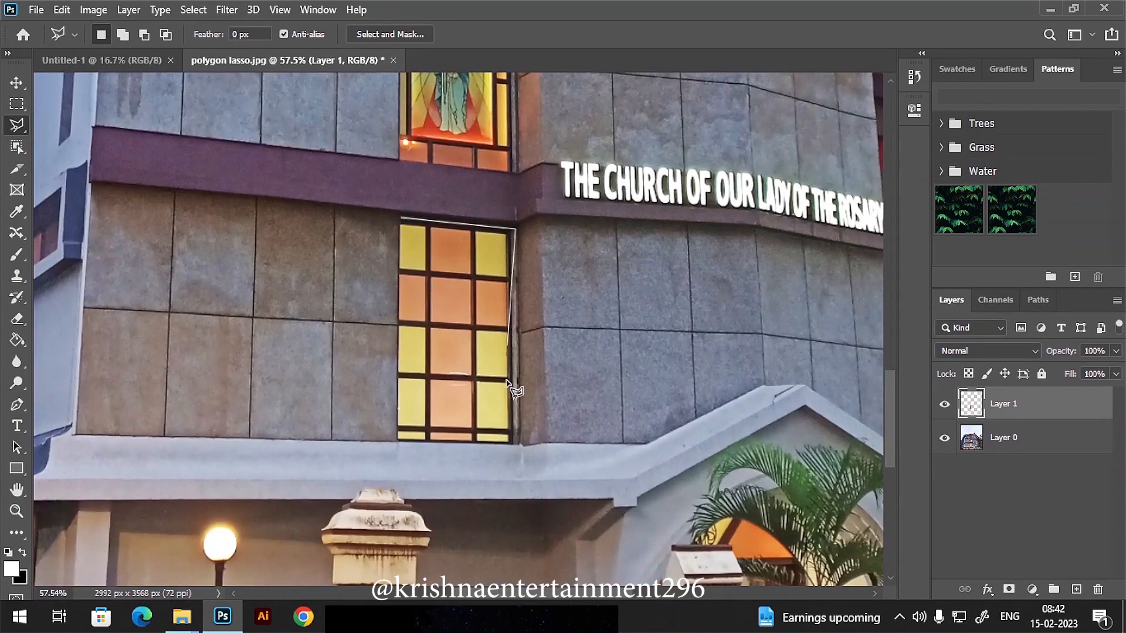
pyautogui.click(516, 444)
pyautogui.click(398, 441)
pyautogui.click(400, 222)
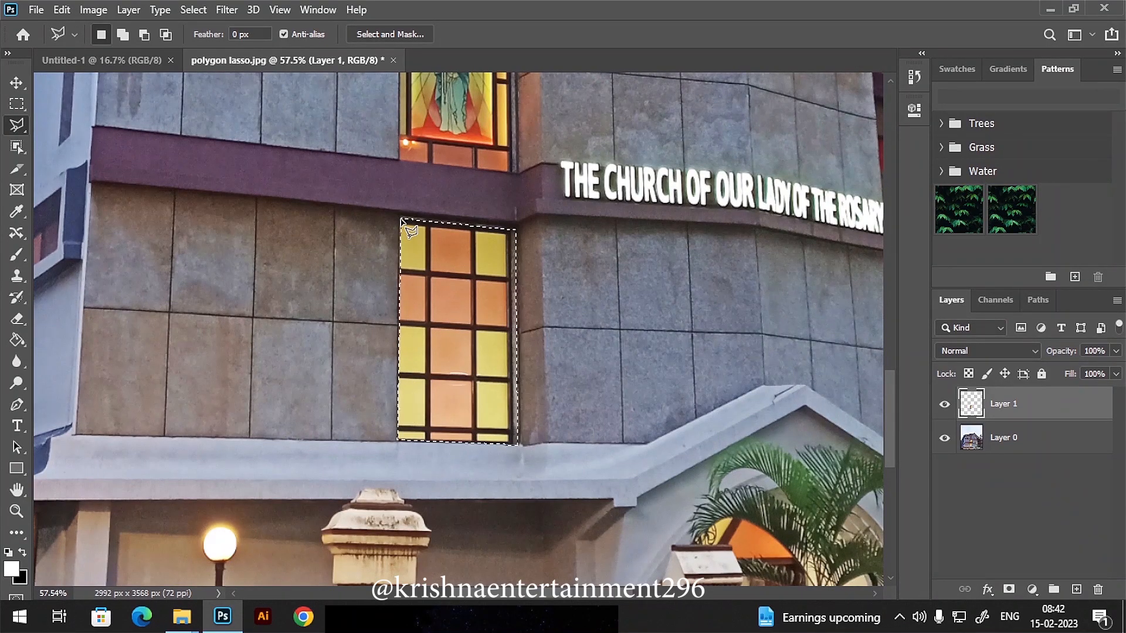
# Step: Copy the selected window from Layer 0 to a new layer, hide Layer 0, and compare the edges of both cut-outs
pyautogui.click(1054, 444)
pyautogui.hotkey('ctrl', 'j')
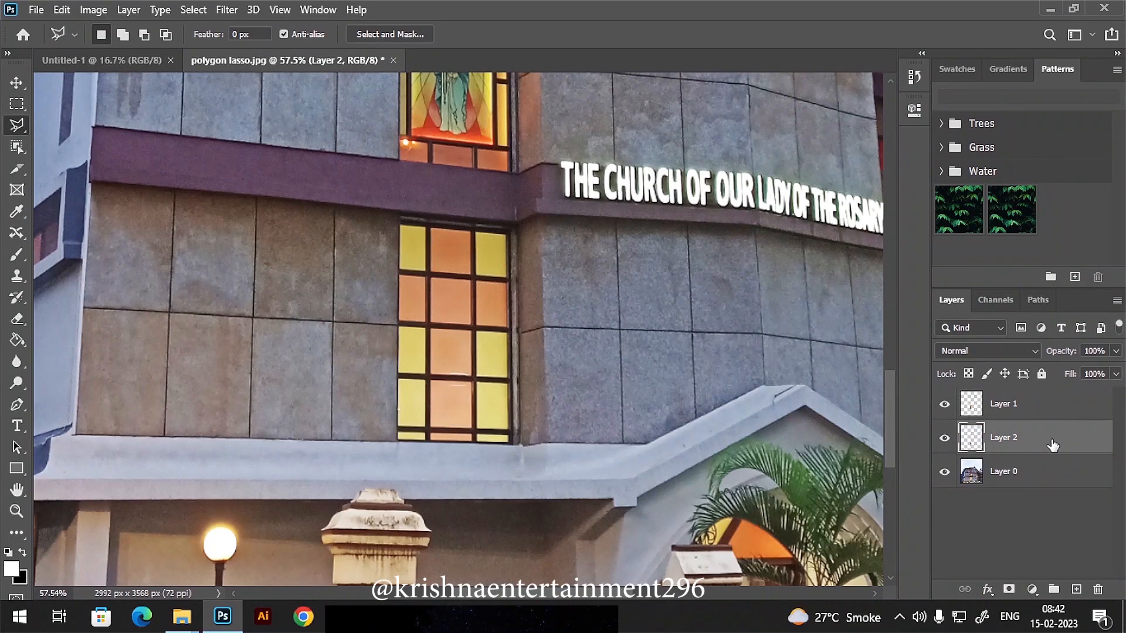
pyautogui.click(945, 473)
pyautogui.scroll(1, 561, 307)
pyautogui.moveTo(512, 212); pyautogui.dragTo(495, 338)
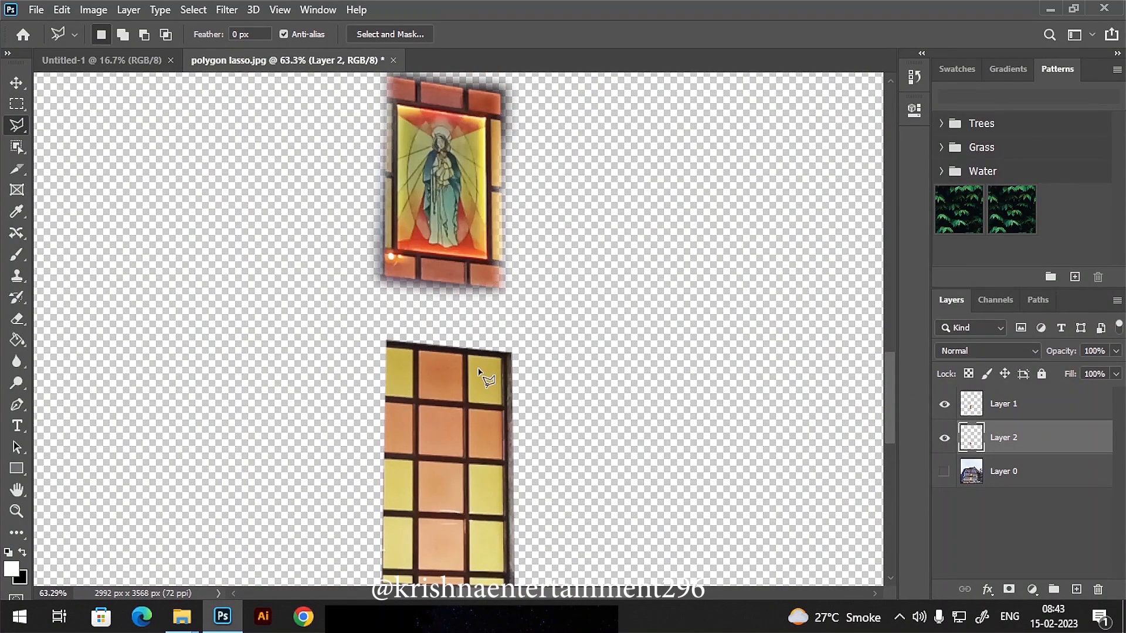
pyautogui.moveTo(524, 404); pyautogui.dragTo(516, 302)
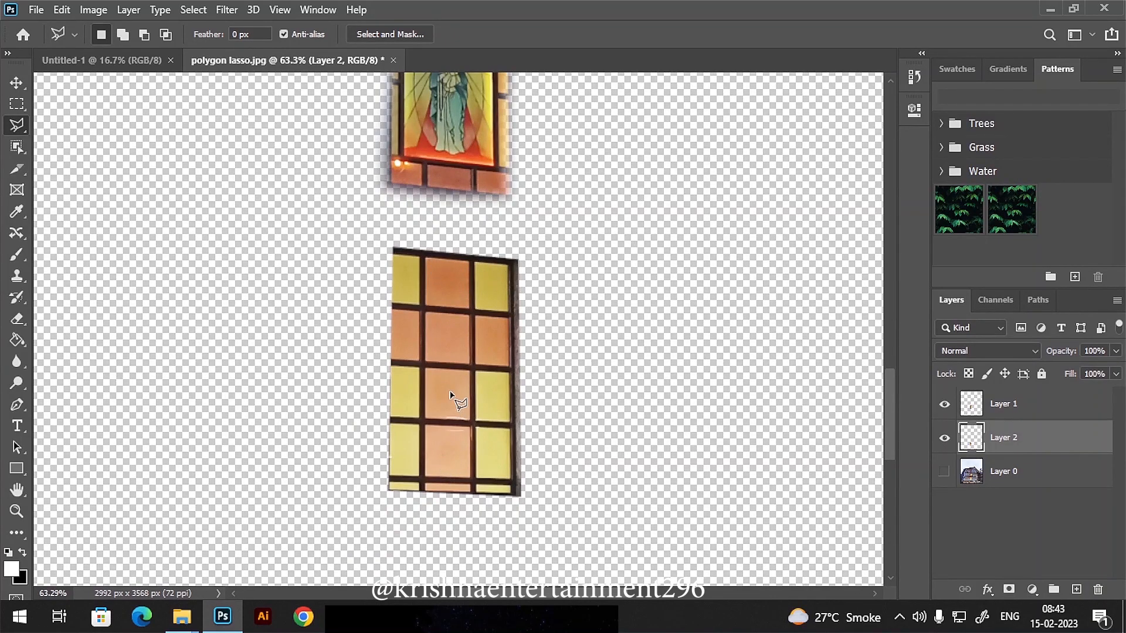
pyautogui.scroll(-5, 464, 369)
pyautogui.scroll(2, 481, 319)
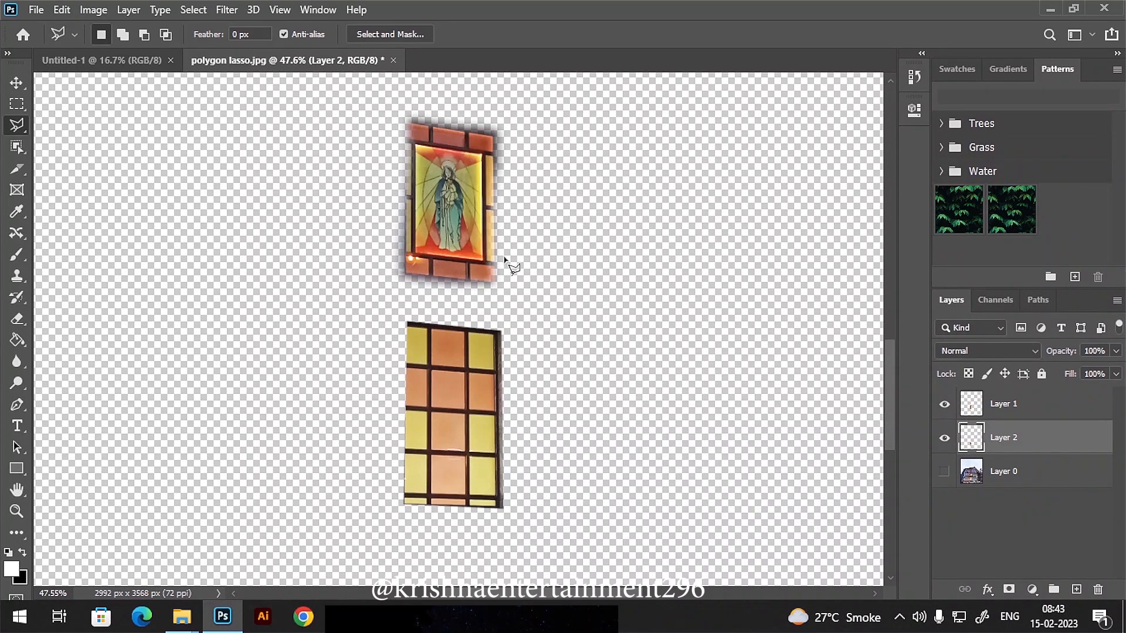
# Step: Delete the two window cut-out layers and show Layer 0 again
pyautogui.click(1037, 412)
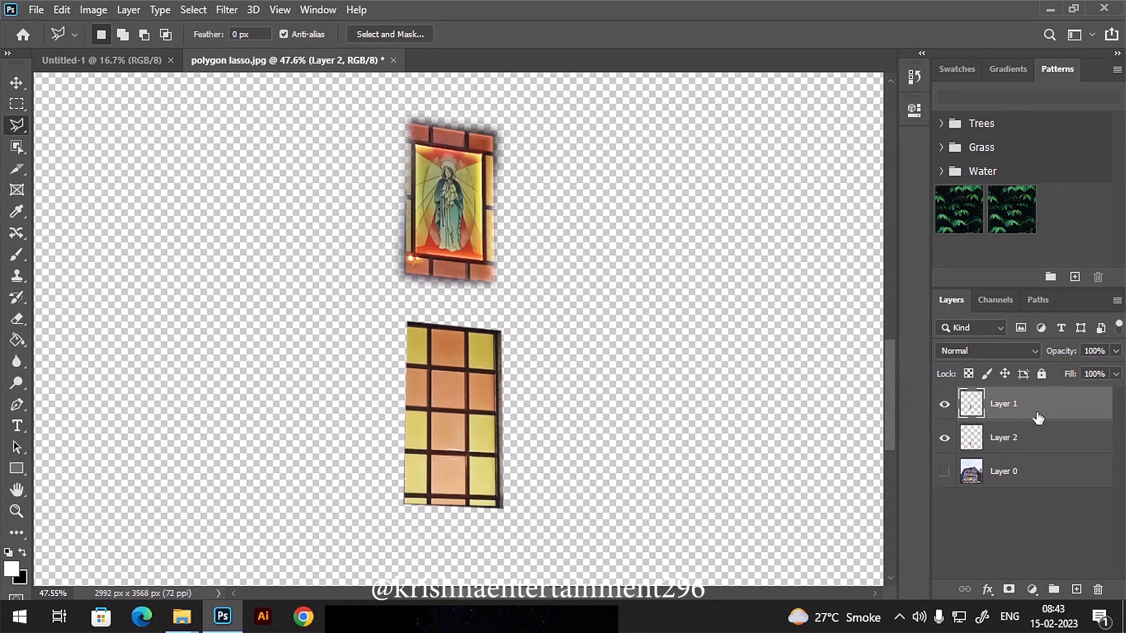
pyautogui.press('Delete')
pyautogui.press('Delete')
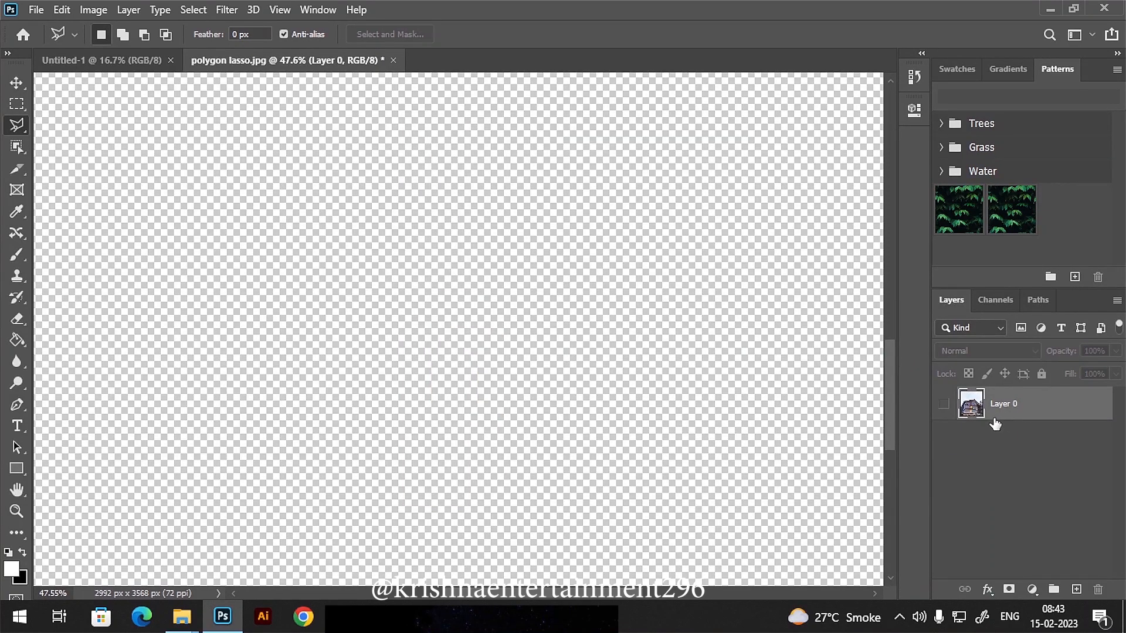
pyautogui.click(943, 404)
pyautogui.scroll(-3, 443, 340)
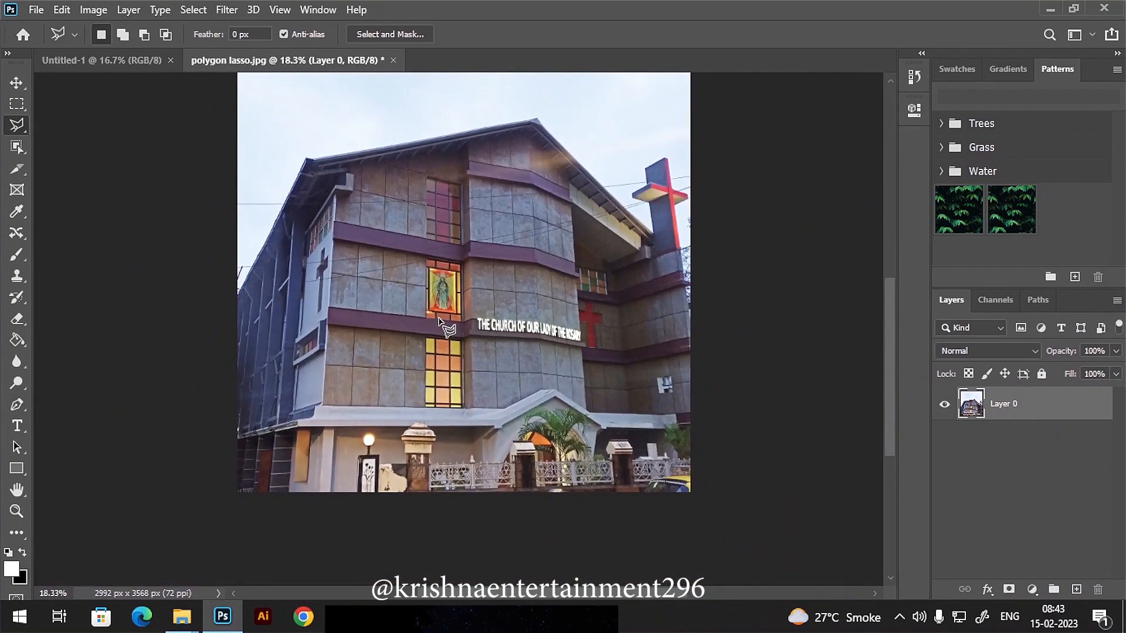
pyautogui.scroll(1, 440, 319)
pyautogui.scroll(1, 440, 319)
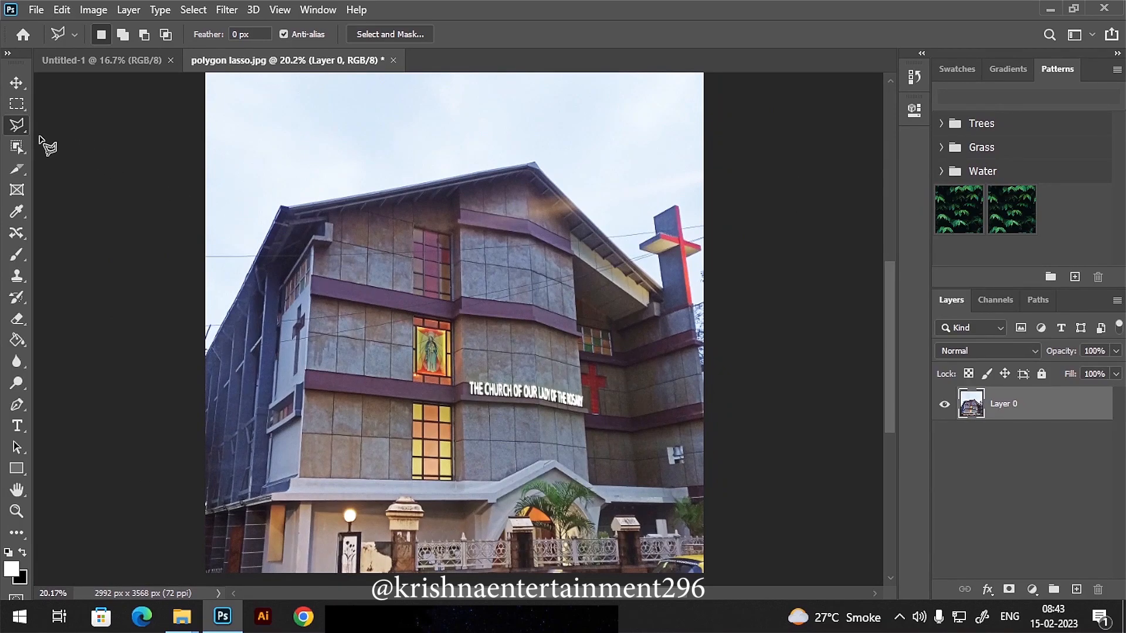
# Step: Select the entire sky above the church with the Quick Selection tool, adjusting its brush size
pyautogui.click(21, 145)
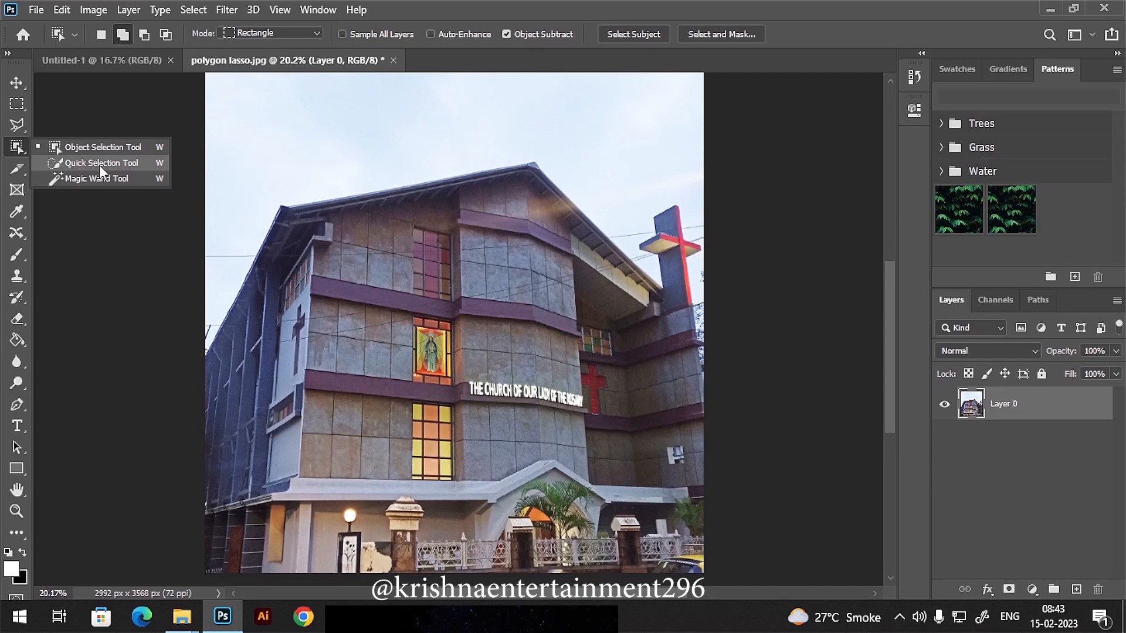
pyautogui.click(99, 164)
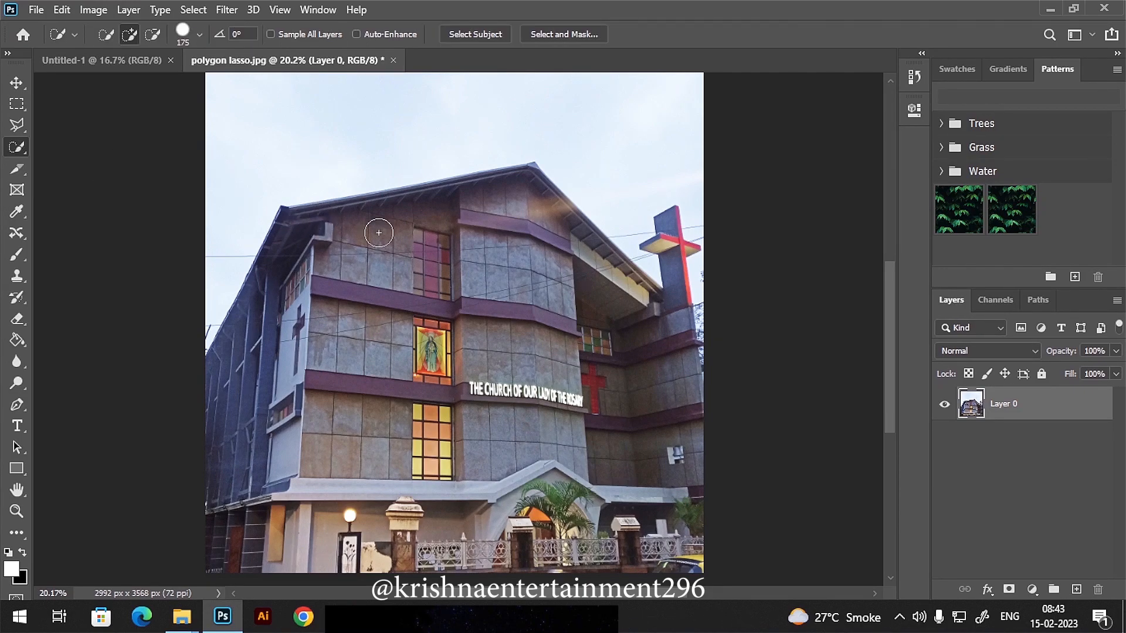
pyautogui.scroll(-3, 476, 234)
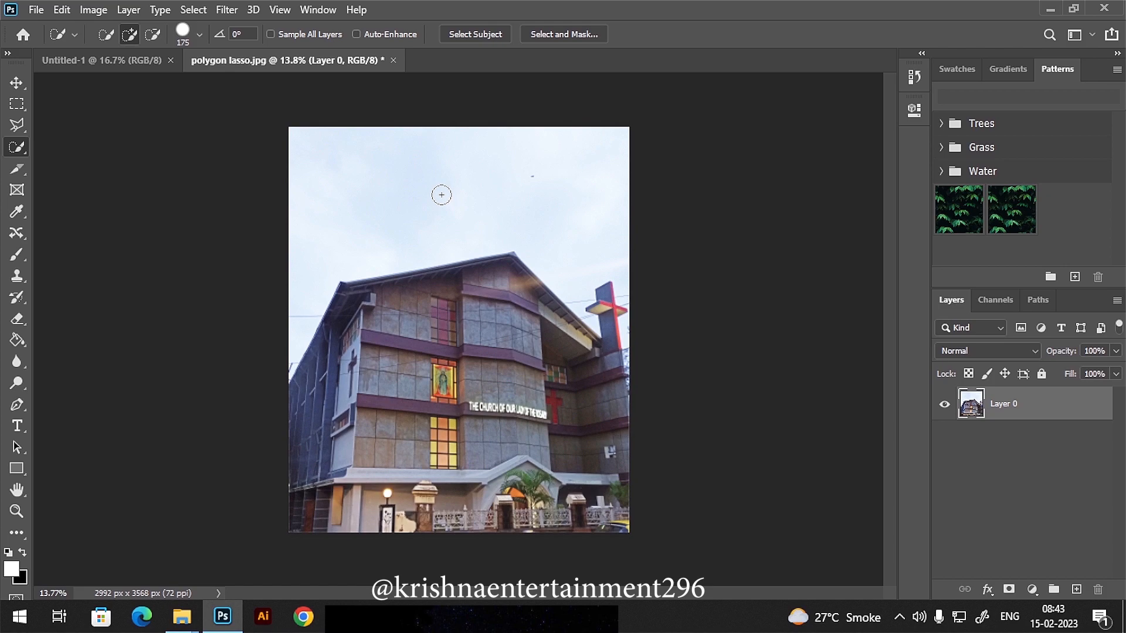
pyautogui.press(']')
pyautogui.press(']')
pyautogui.press(']')
pyautogui.press(']')
pyautogui.press(']')
pyautogui.press('[')
pyautogui.press('[')
pyautogui.press('[')
pyautogui.press(']')
pyautogui.press(']')
pyautogui.press(']')
pyautogui.press('[')
pyautogui.press('[')
pyautogui.press(']')
pyautogui.press(']')
pyautogui.press('[')
pyautogui.press('[')
pyautogui.press(']')
pyautogui.press(']')
pyautogui.press(']')
pyautogui.press(']')
pyautogui.press(']')
pyautogui.press(']')
pyautogui.press('[')
pyautogui.press('[')
pyautogui.press('[')
pyautogui.press('[')
pyautogui.press('[')
pyautogui.press(']')
pyautogui.press(']')
pyautogui.press('[')
pyautogui.press('[')
pyautogui.press(']')
pyautogui.press(']')
pyautogui.moveTo(432, 184)
pyautogui.mouseDown()
pyautogui.moveTo(520, 191)
pyautogui.moveTo(621, 251)
pyautogui.moveTo(280, 238)
pyautogui.mouseUp()
# Step: Try deleting the selected sky from Layer 0 and undo the deletion
pyautogui.press('[')
pyautogui.press('[')
pyautogui.press('[')
pyautogui.press('[')
pyautogui.press('[')
pyautogui.press('Delete')
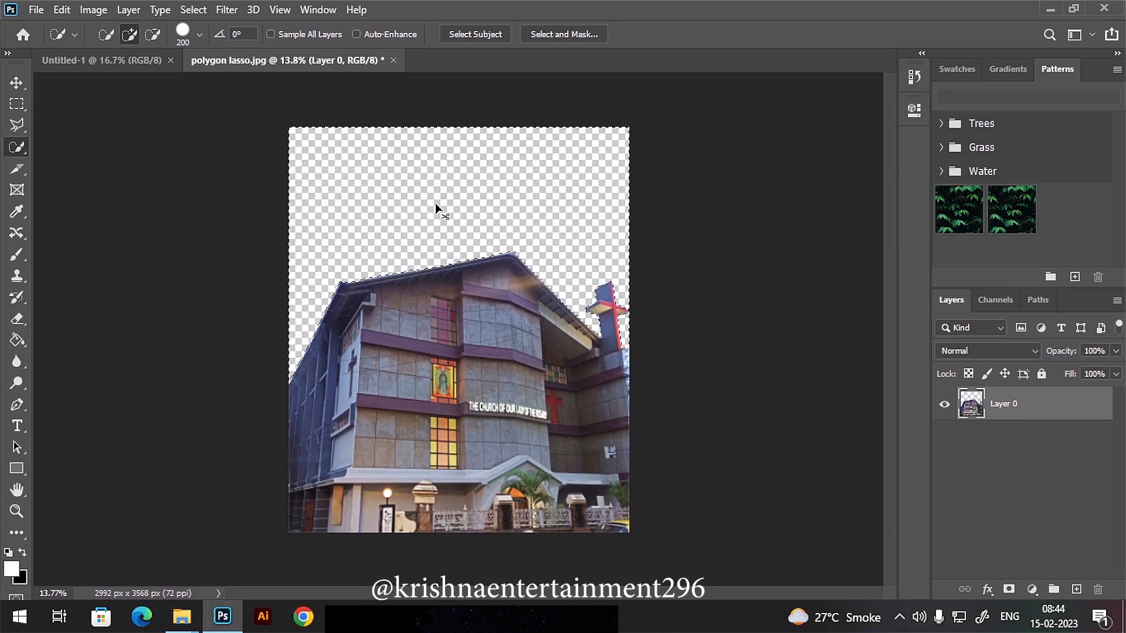
pyautogui.hotkey('ctrl', 'z')
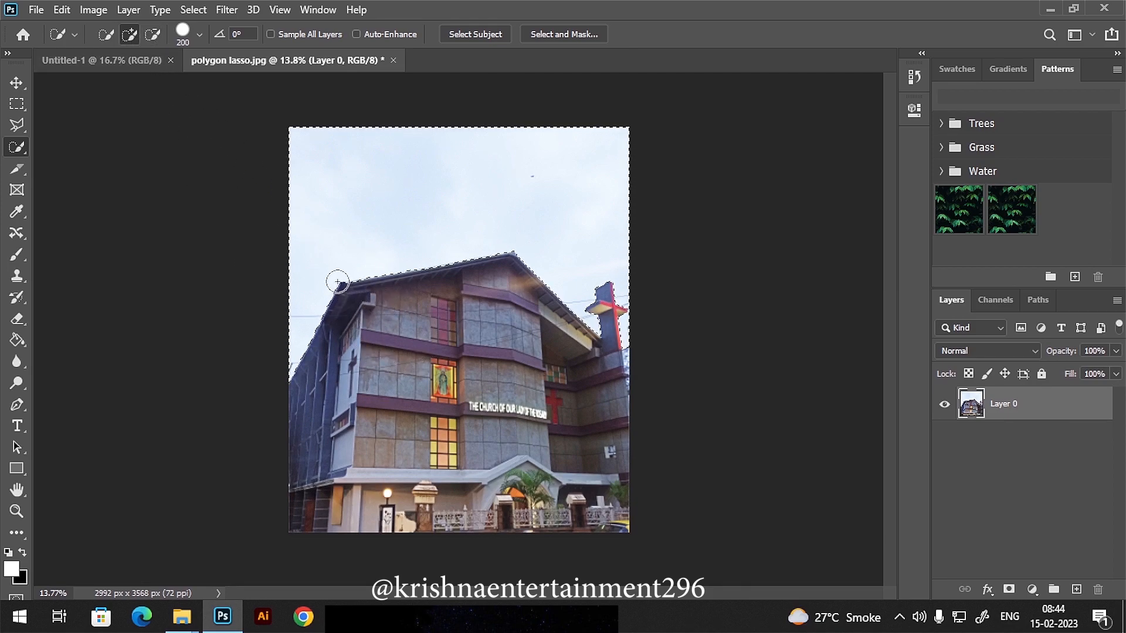
# Step: Add part of the church facade to the selection with a 200 px brush, and subtract it again, enlarging the brush to 600 px
pyautogui.moveTo(461, 320)
pyautogui.mouseDown()
pyautogui.moveTo(546, 323)
pyautogui.moveTo(554, 366)
pyautogui.moveTo(524, 344)
pyautogui.moveTo(537, 369)
pyautogui.moveTo(597, 383)
pyautogui.mouseUp()
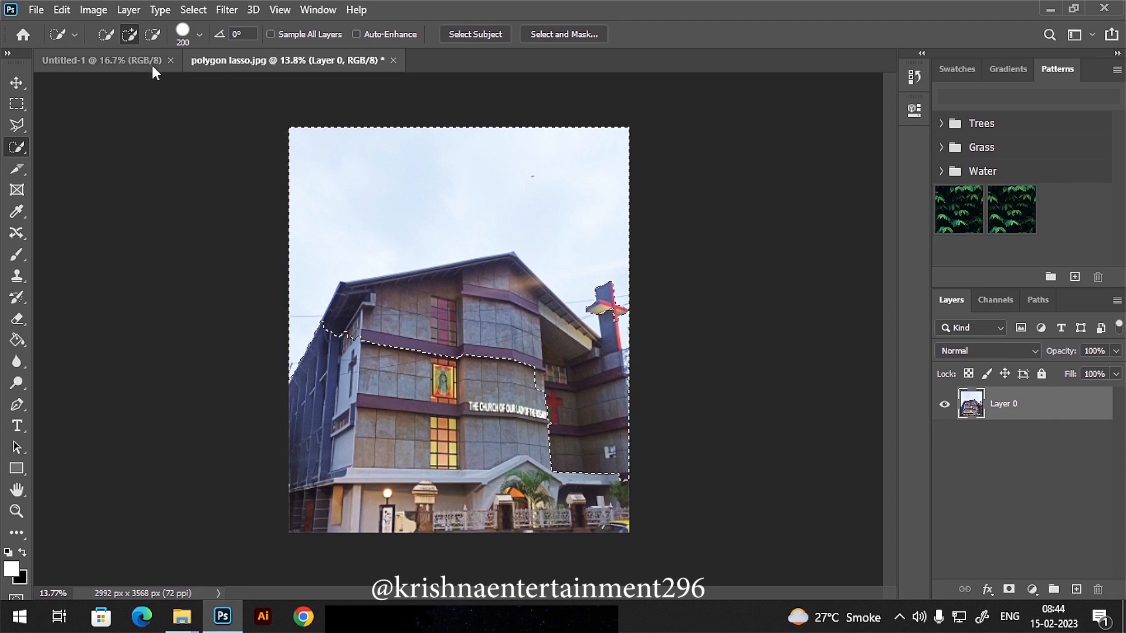
pyautogui.click(154, 36)
pyautogui.press(']')
pyautogui.press(']')
pyautogui.press(']')
pyautogui.press(']')
pyautogui.press(']')
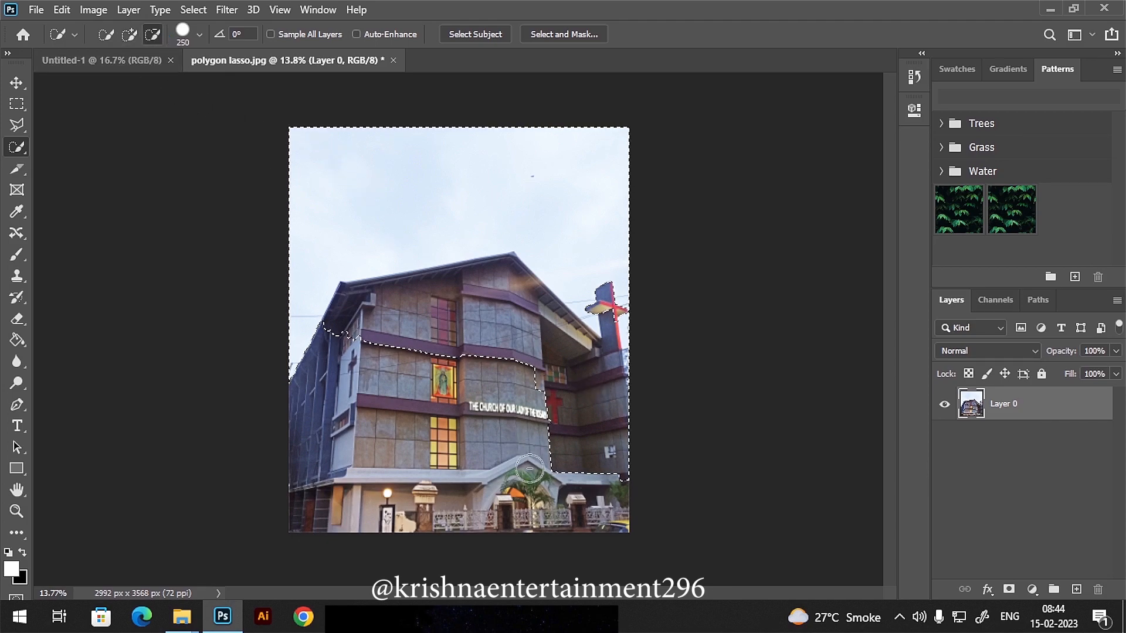
pyautogui.click(563, 461)
pyautogui.moveTo(564, 461)
pyautogui.mouseDown()
pyautogui.moveTo(556, 386)
pyautogui.moveTo(617, 396)
pyautogui.moveTo(537, 346)
pyautogui.moveTo(532, 317)
pyautogui.moveTo(552, 349)
pyautogui.moveTo(463, 353)
pyautogui.moveTo(444, 327)
pyautogui.moveTo(469, 312)
pyautogui.moveTo(356, 316)
pyautogui.mouseUp()
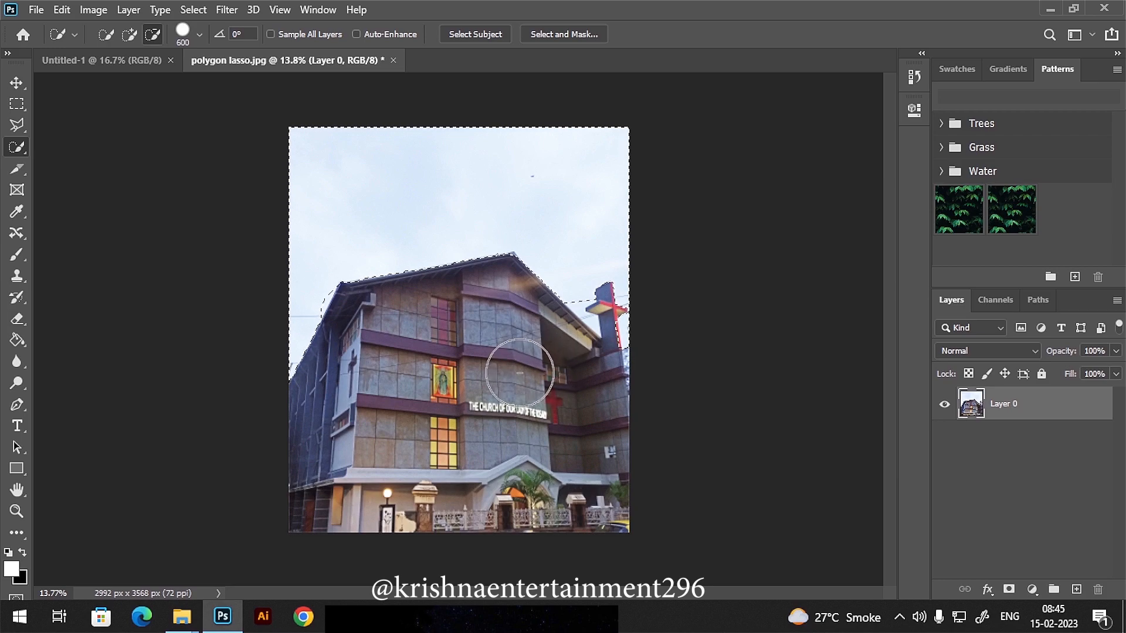
# Step: Clear the existing selection and select the sky with the Magic Wand at tolerance 32
pyautogui.rightClick(23, 154)
pyautogui.click(82, 180)
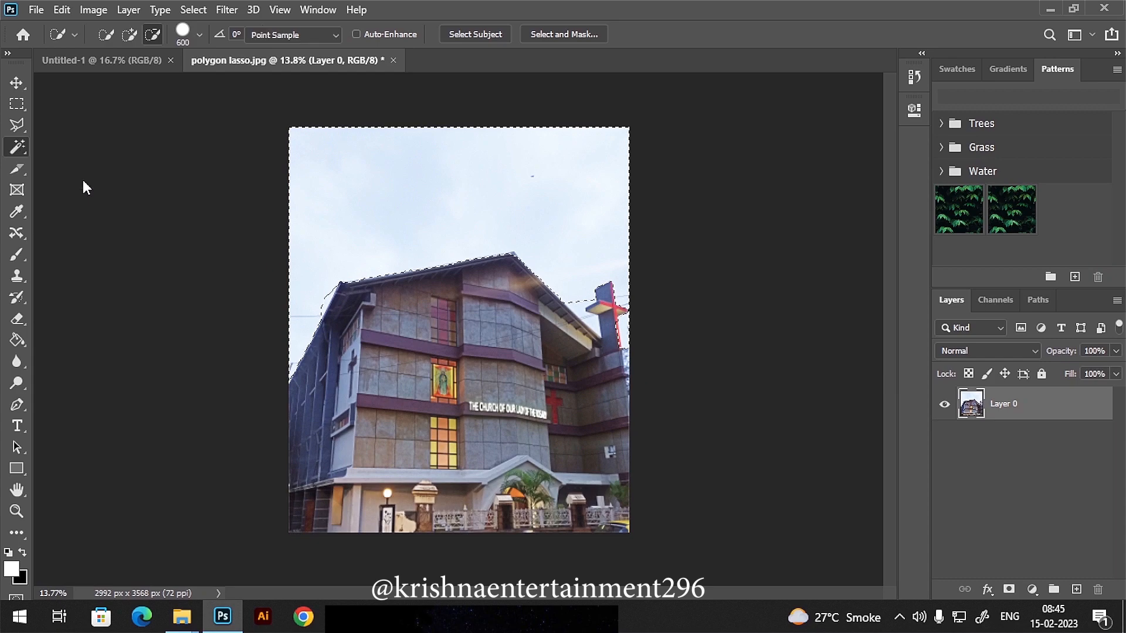
pyautogui.hotkey('ctrl', 'd')
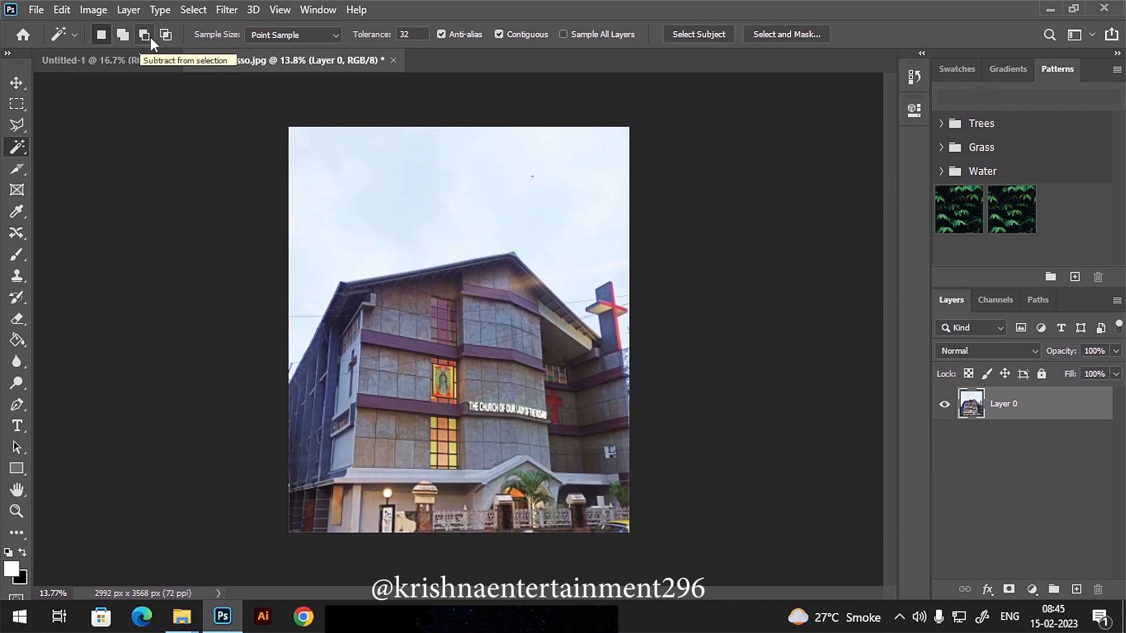
pyautogui.click(393, 177)
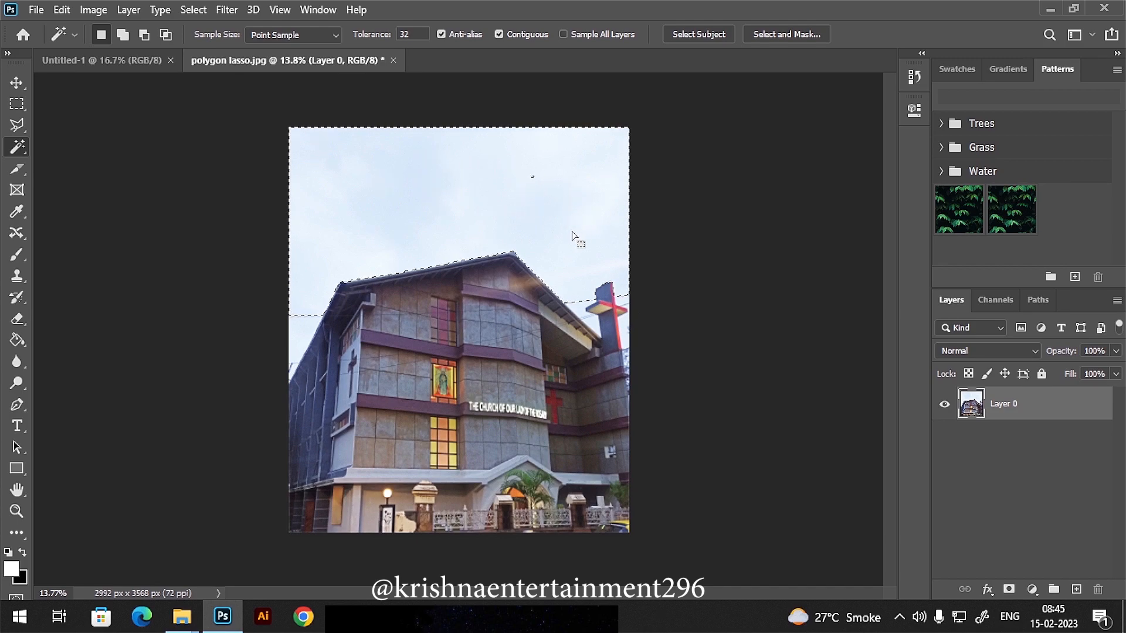
# Step: Try the Magic Wand on individual panes of the church's upper purple window, and clear the selection
pyautogui.hotkey('ctrl', 'd')
pyautogui.scroll(5, 475, 355)
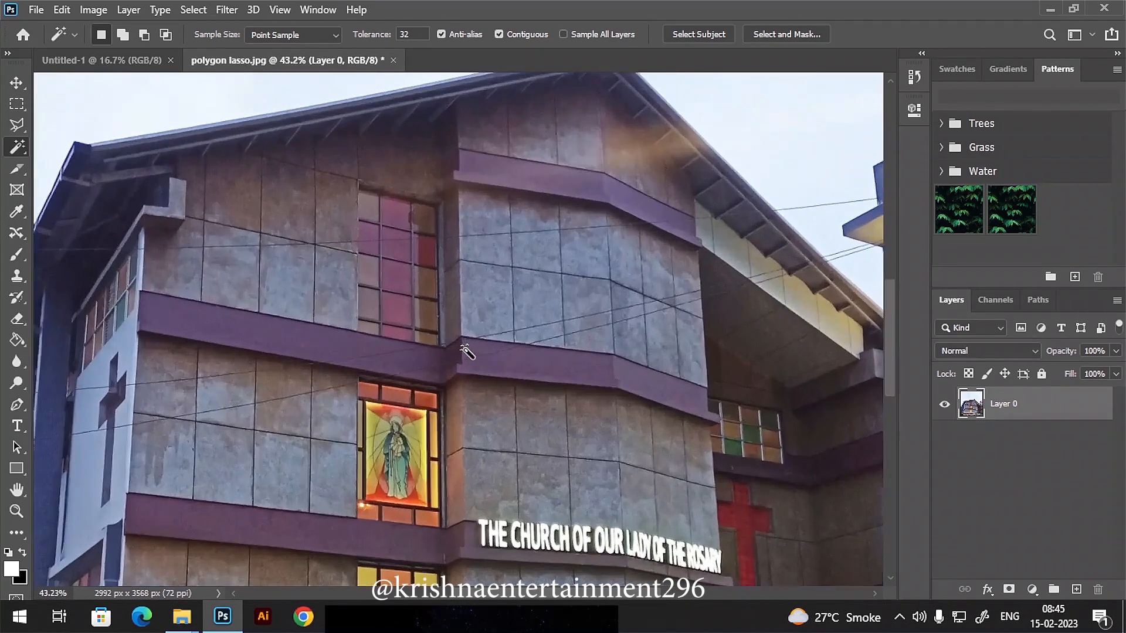
pyautogui.click(425, 318)
pyautogui.click(428, 294)
pyautogui.click(391, 217)
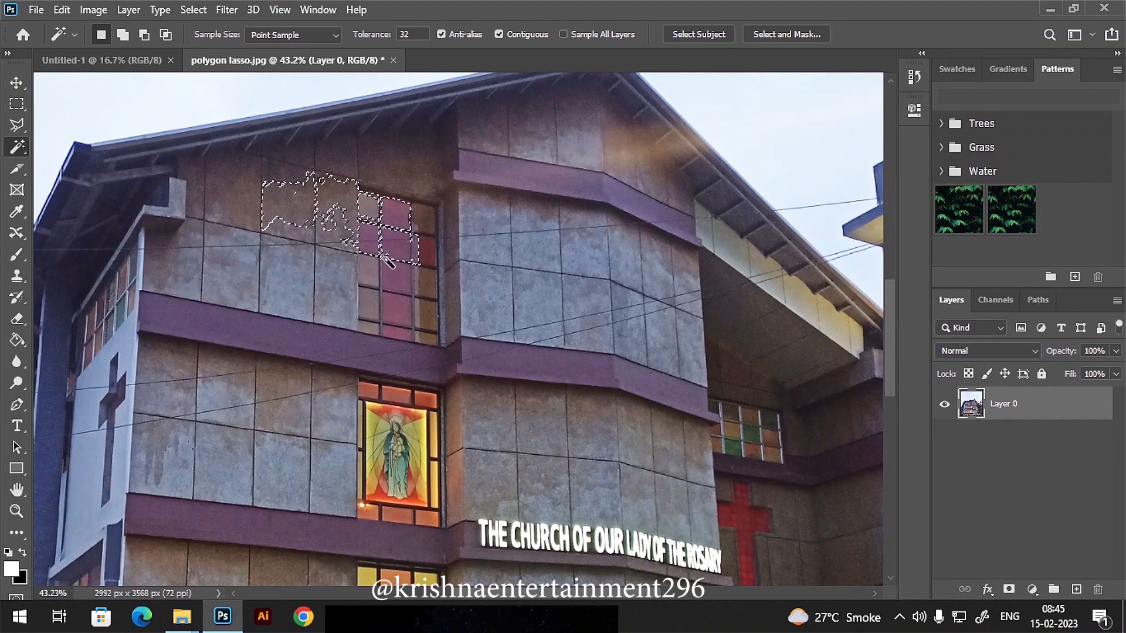
pyautogui.click(394, 309)
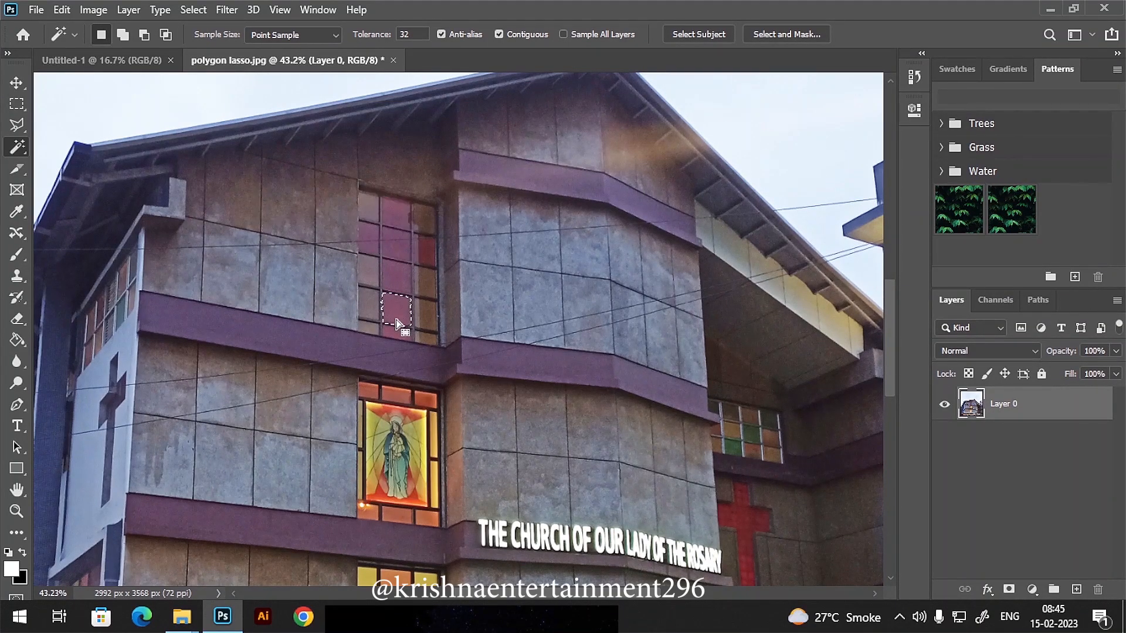
pyautogui.click(397, 257)
pyautogui.hotkey('ctrl', 'd')
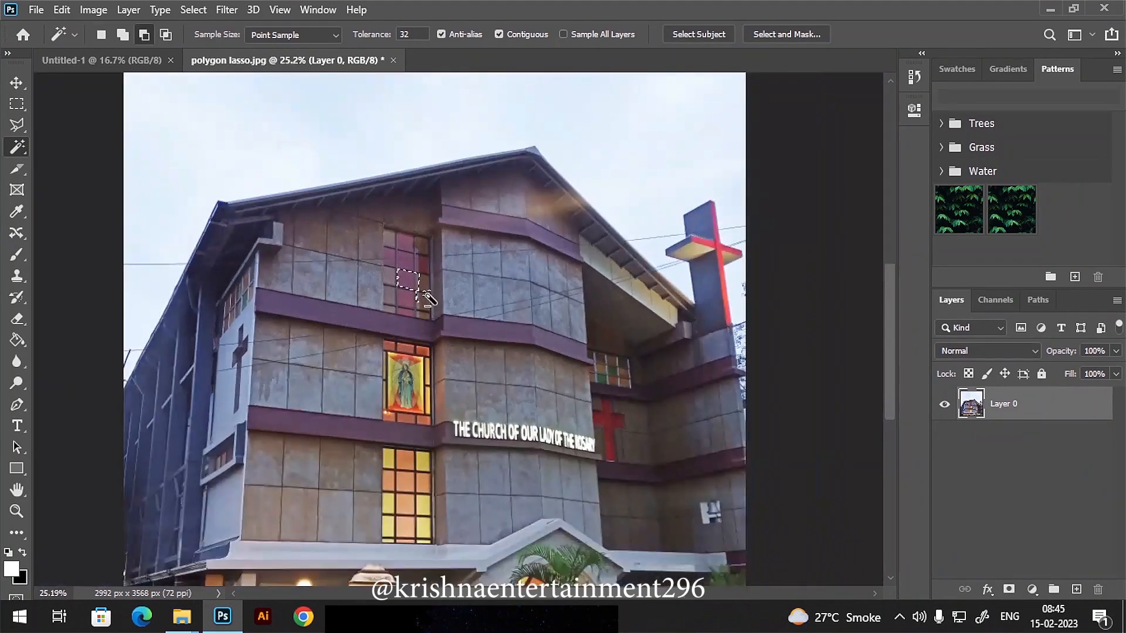
pyautogui.scroll(-5, 411, 282)
pyautogui.scroll(-2, 484, 325)
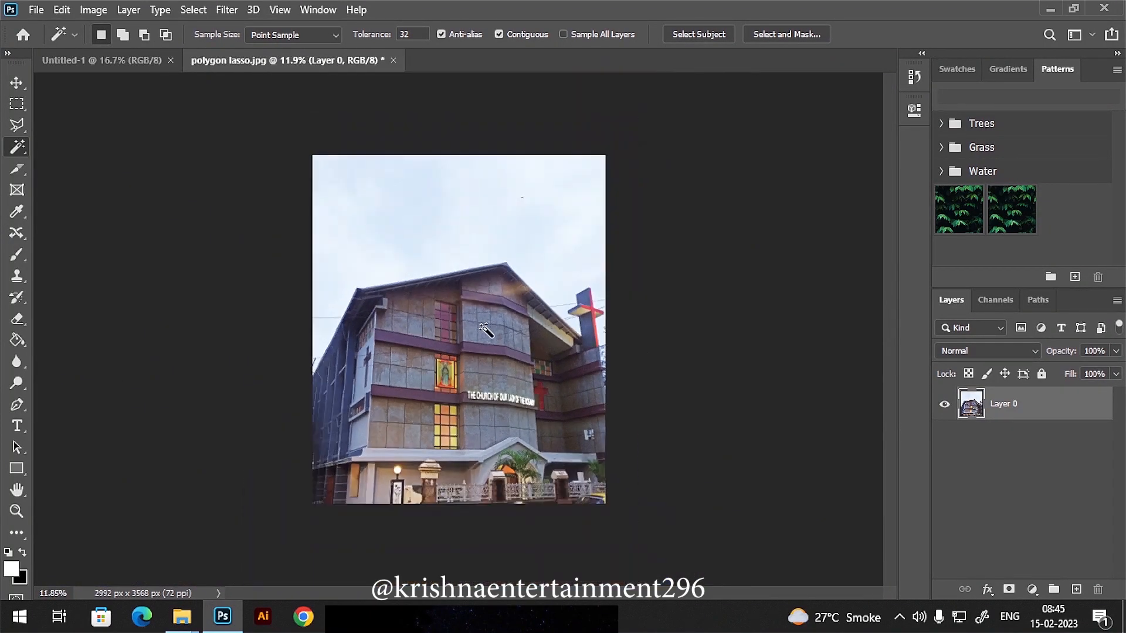
# Step: Open the "magic wand" image from the "ps tutoro" folder in File Explorer as a separate Photoshop document
pyautogui.click(128, 62)
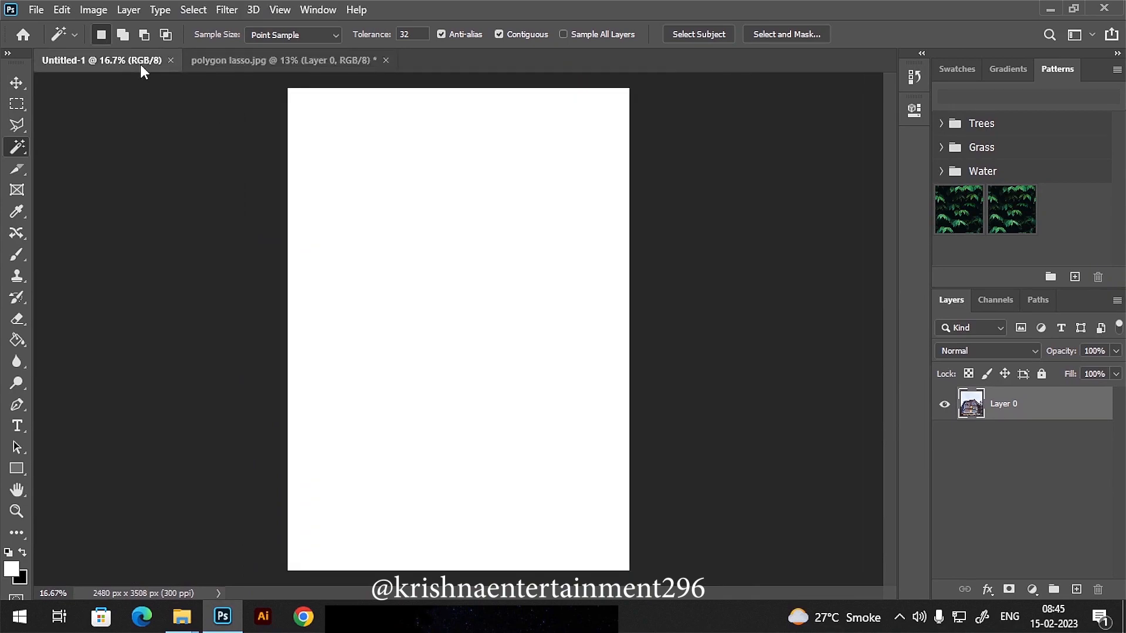
pyautogui.click(223, 61)
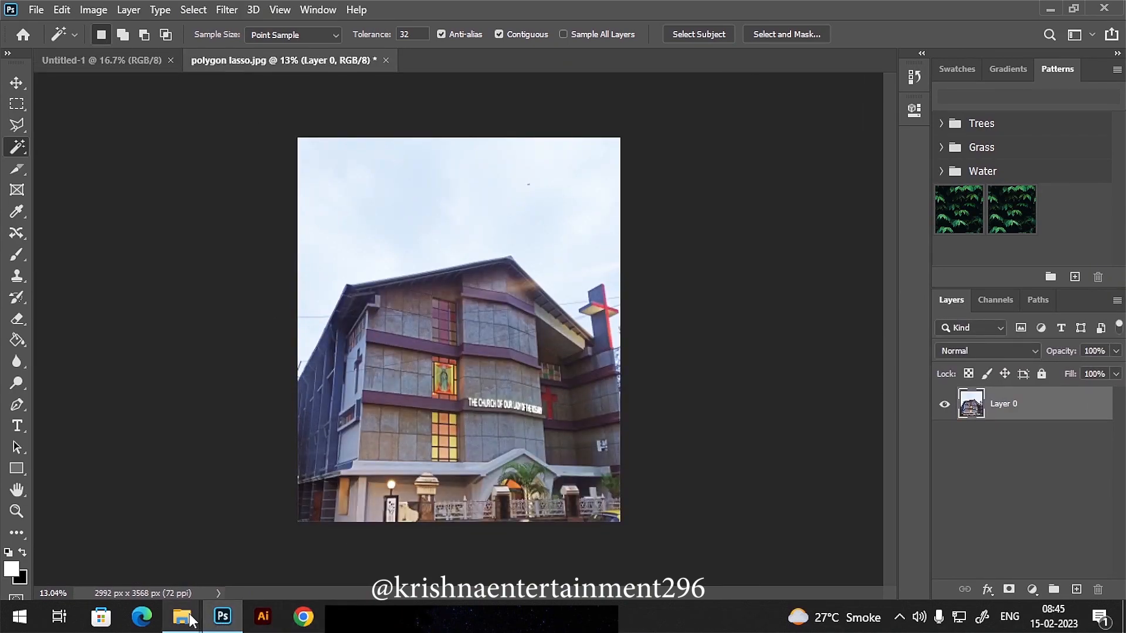
pyautogui.moveTo(182, 616)
pyautogui.click(256, 580)
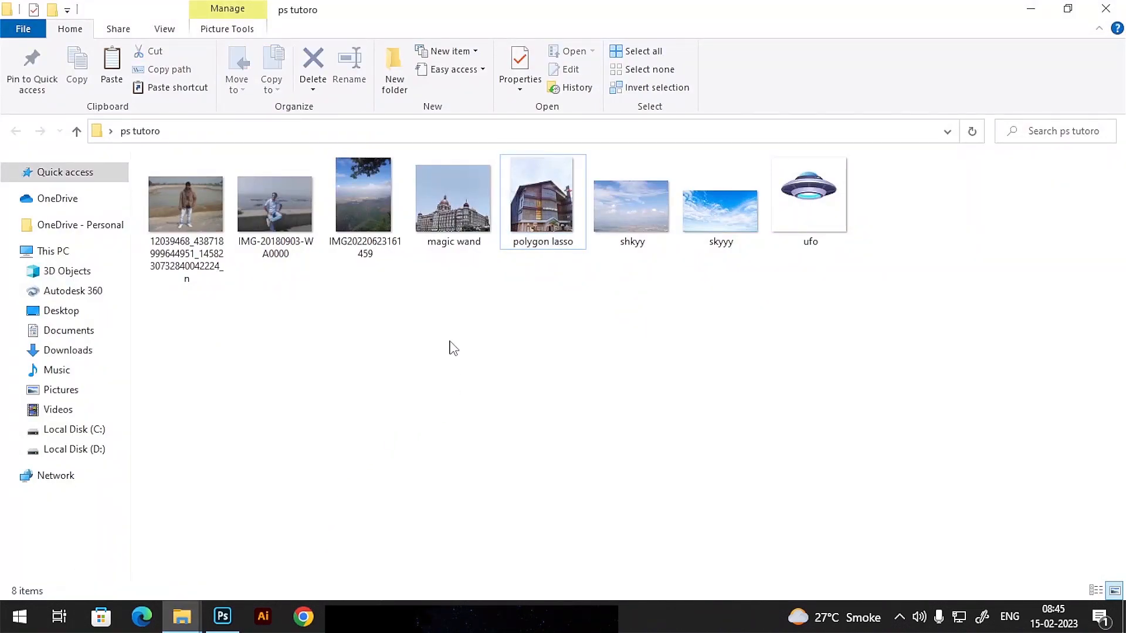
pyautogui.moveTo(452, 218)
pyautogui.mouseDown()
pyautogui.moveTo(452, 302)
pyautogui.moveTo(377, 487)
pyautogui.moveTo(197, 628)
pyautogui.moveTo(229, 626)
pyautogui.moveTo(488, 195)
pyautogui.moveTo(525, 62)
pyautogui.mouseUp()
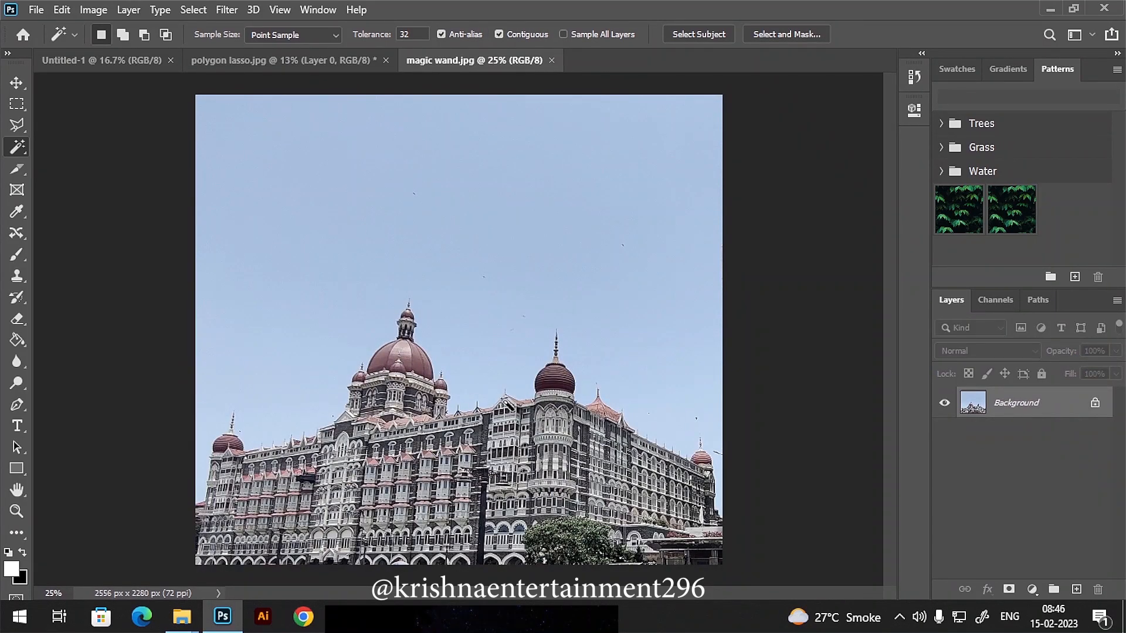
# Step: Unlock the Background layer of the magic wand image and look over the building's domes and facade
pyautogui.scroll(1, 539, 439)
pyautogui.scroll(-2, 540, 440)
pyautogui.scroll(5, 540, 439)
pyautogui.scroll(-5, 539, 440)
pyautogui.scroll(3, 546, 442)
pyautogui.scroll(-2, 669, 443)
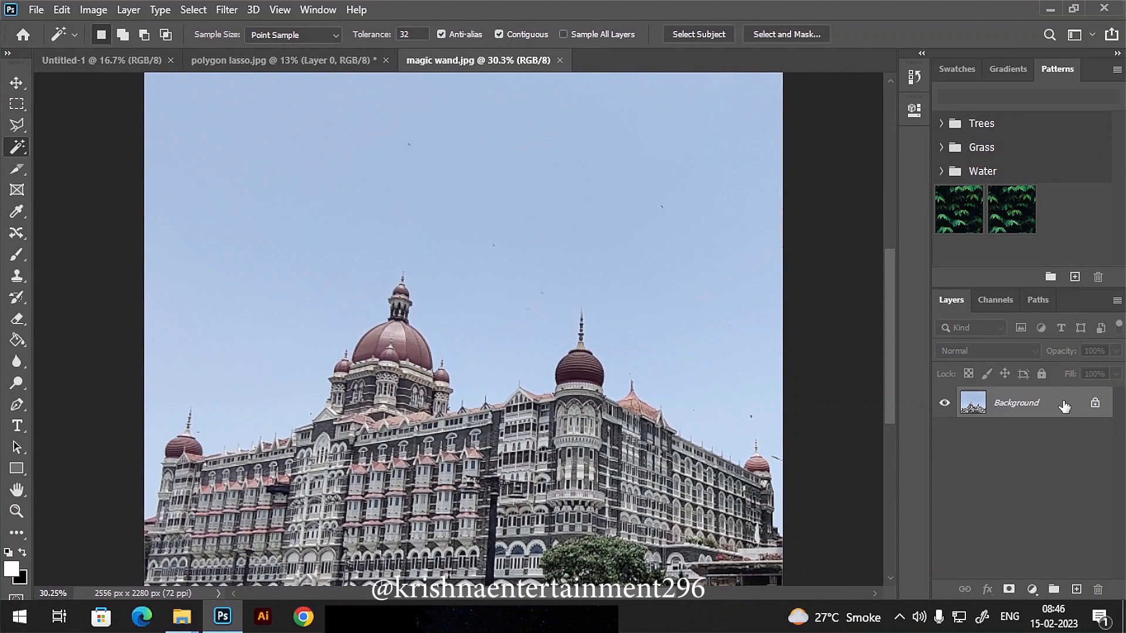
pyautogui.click(1094, 404)
pyautogui.scroll(3, 493, 439)
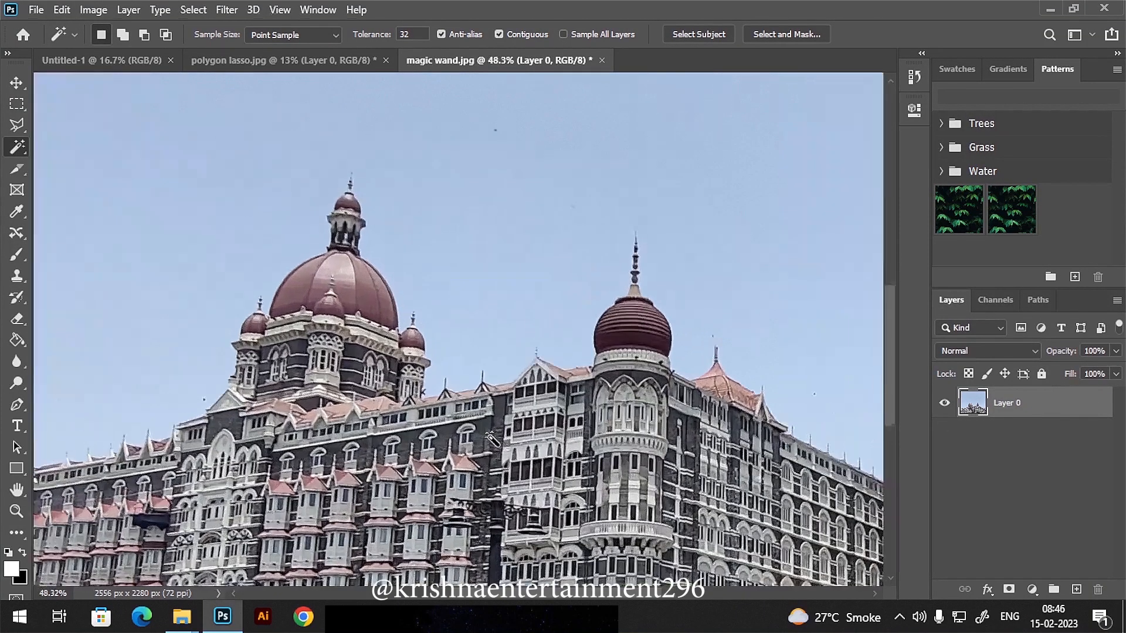
pyautogui.scroll(-5, 553, 460)
pyautogui.hscroll(4, 554, 459)
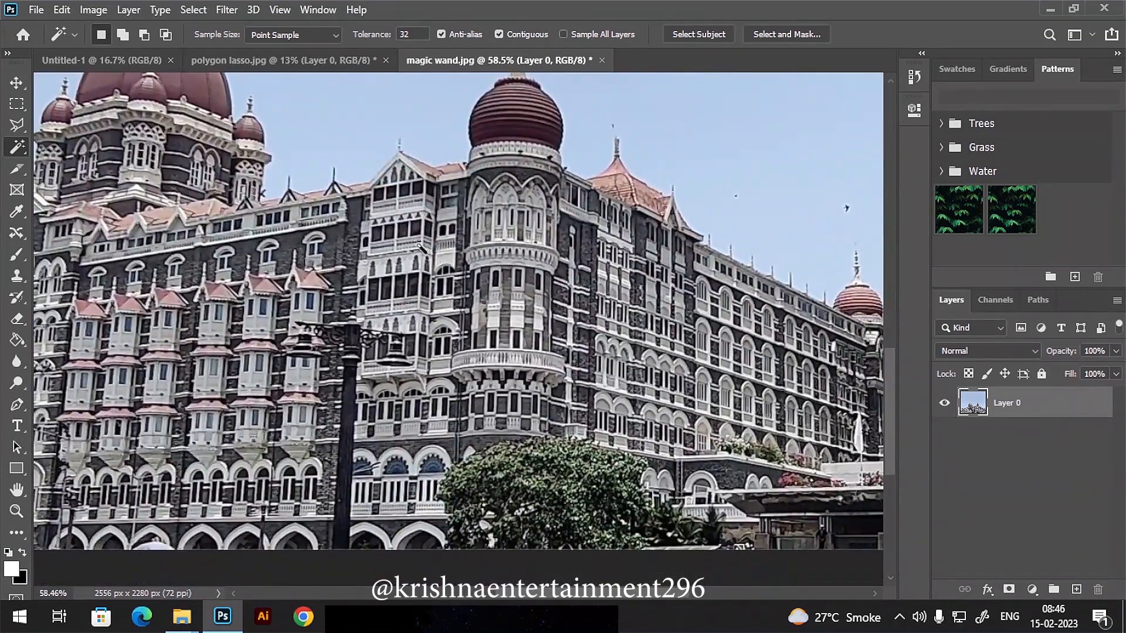
# Step: Sample several dark stone patches on the building's facade with the Magic Wand at tolerance 32 with Contiguous on
pyautogui.scroll(-2, 573, 290)
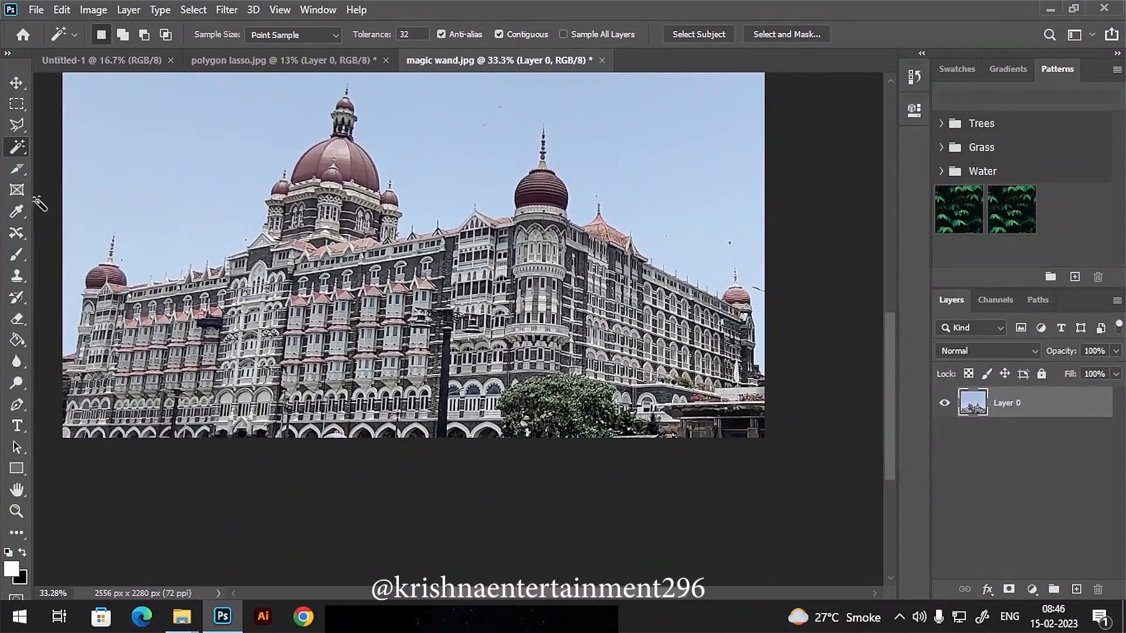
pyautogui.rightClick(26, 152)
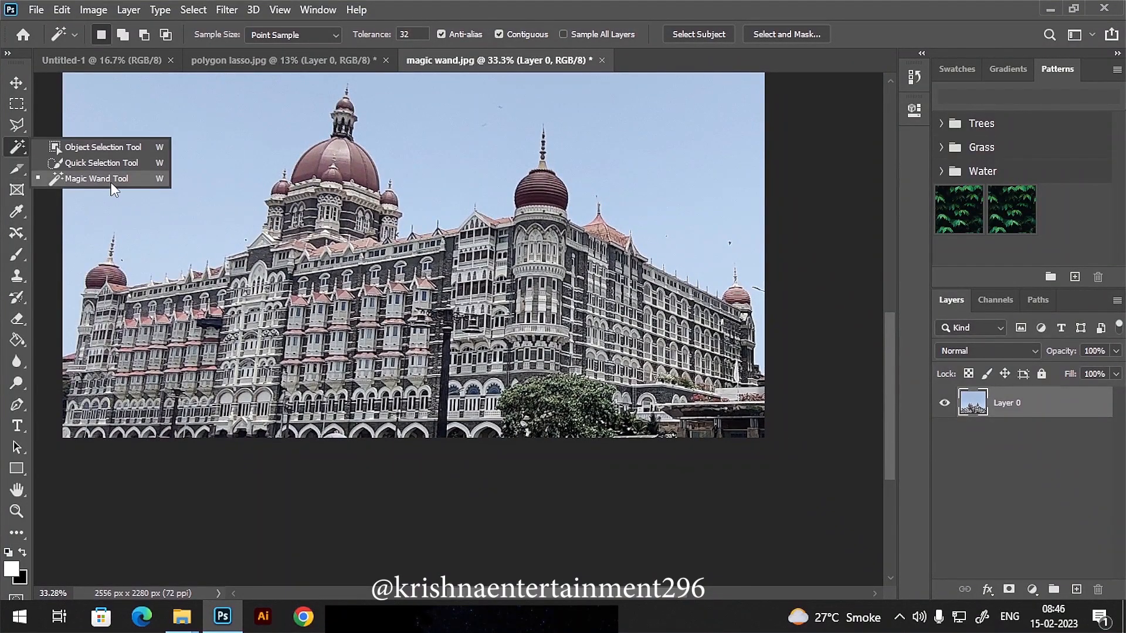
pyautogui.click(112, 183)
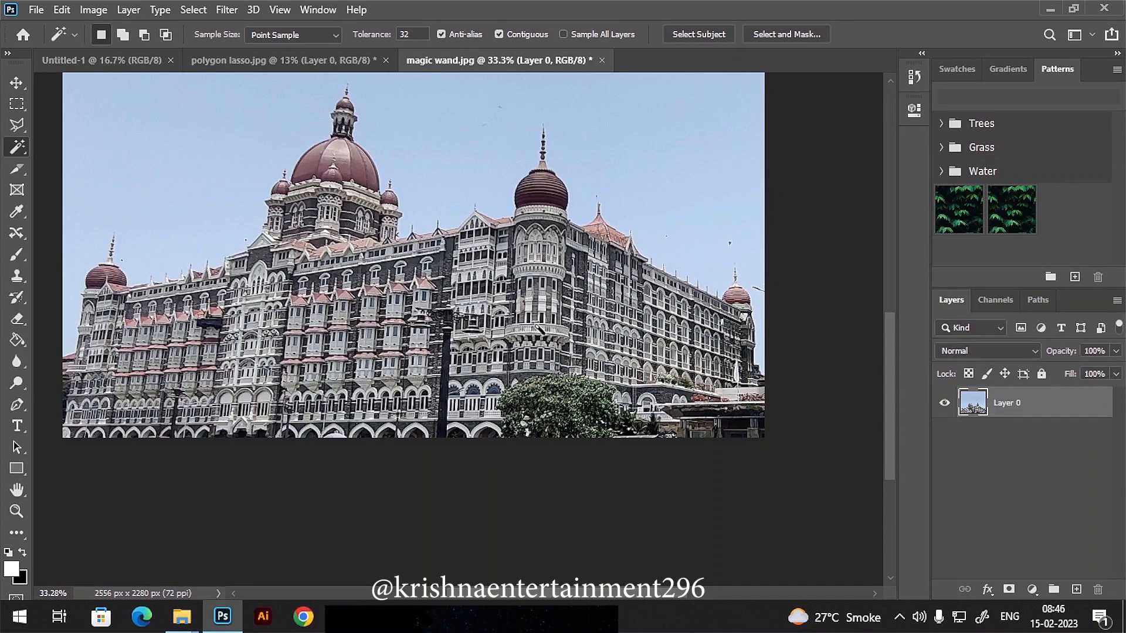
pyautogui.scroll(2, 540, 323)
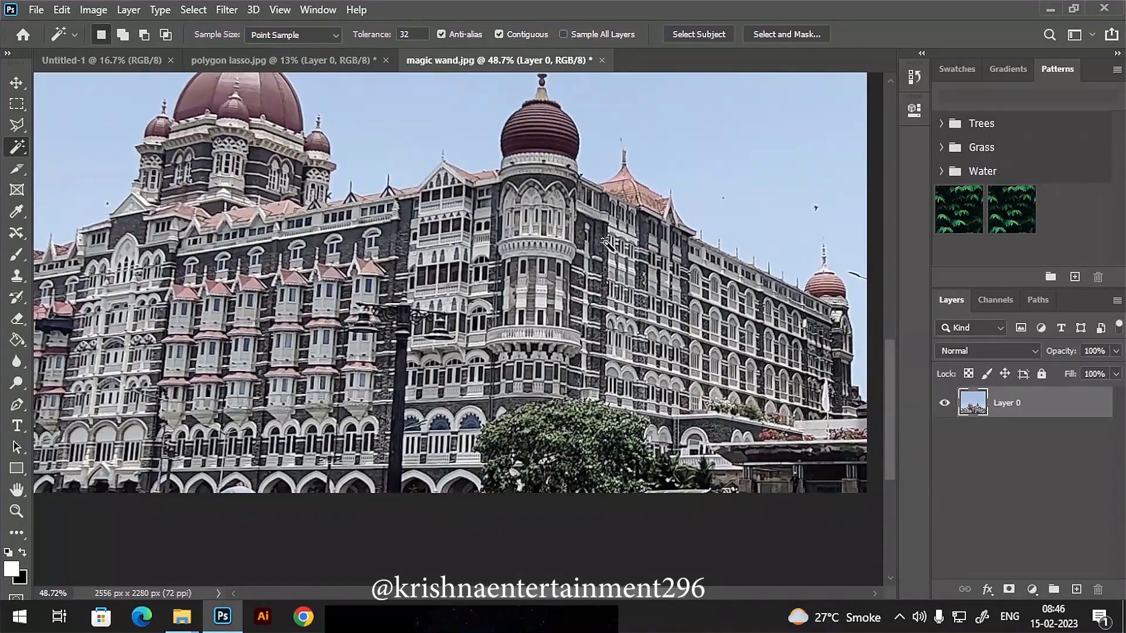
pyautogui.click(599, 237)
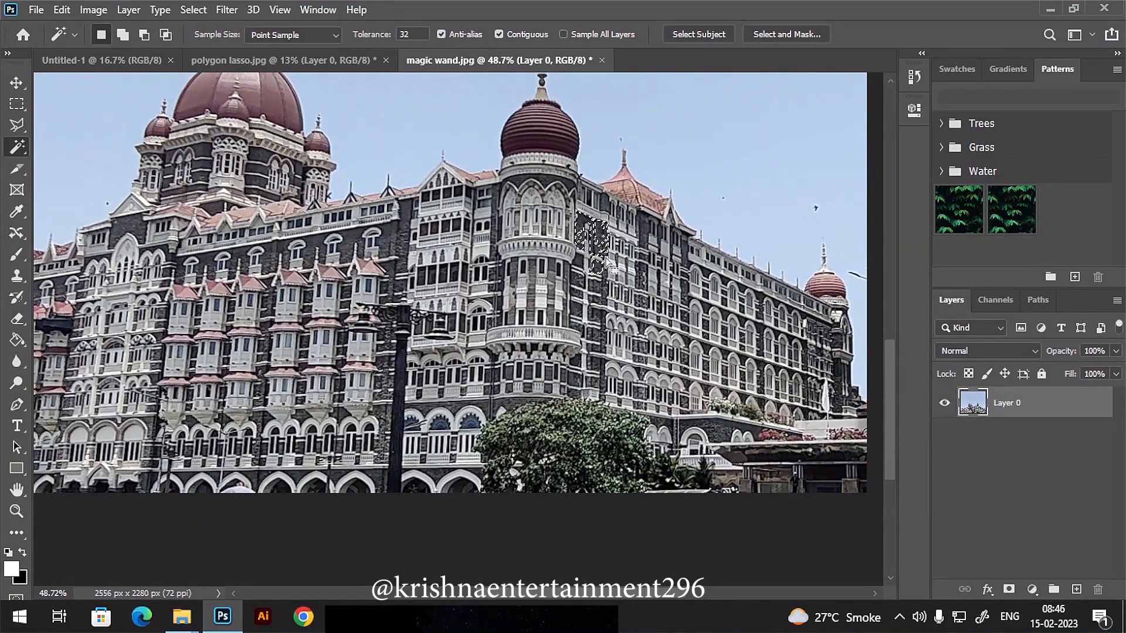
pyautogui.click(596, 287)
pyautogui.click(404, 248)
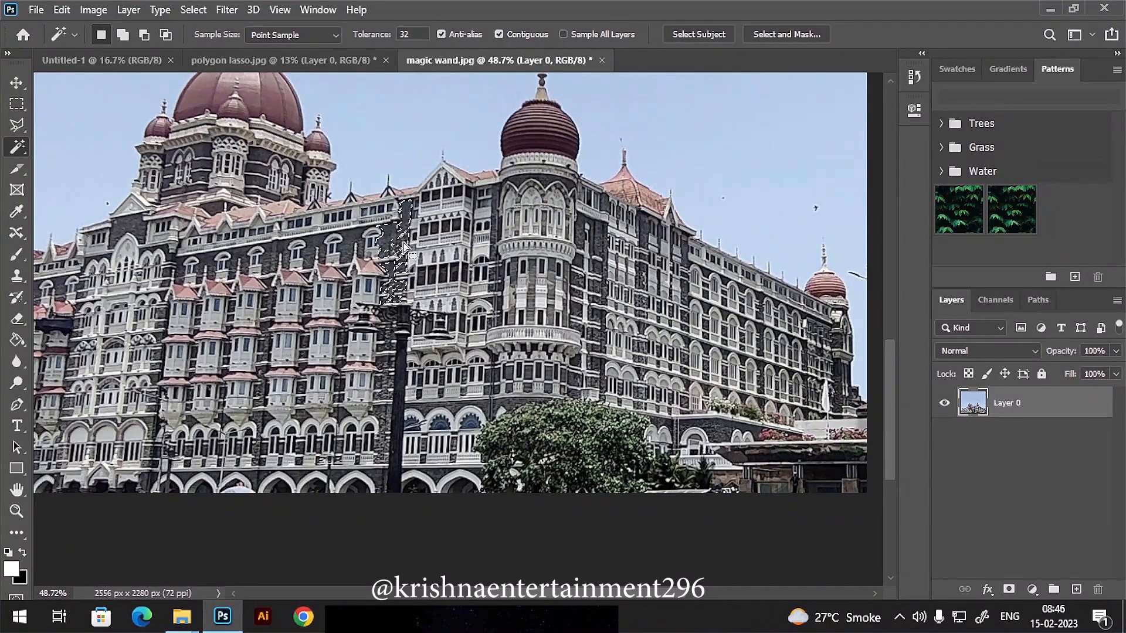
pyautogui.click(319, 249)
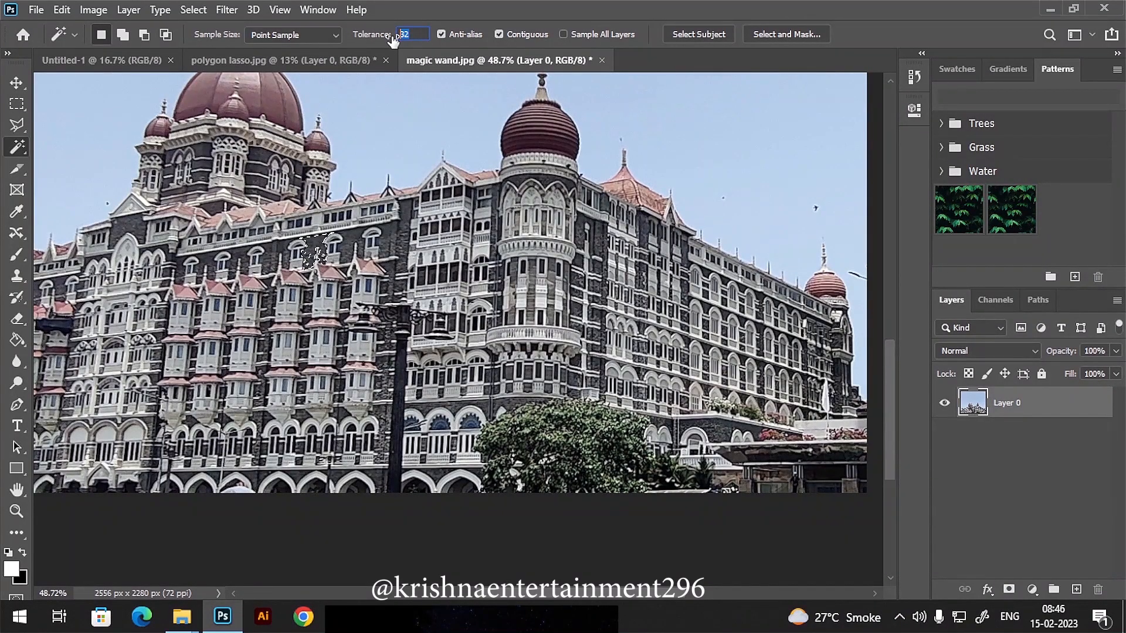
# Step: Raise the Magic Wand tolerance to 100 and sample the dark facade beside and beyond the corner tower
pyautogui.write('00')
pyautogui.click(602, 240)
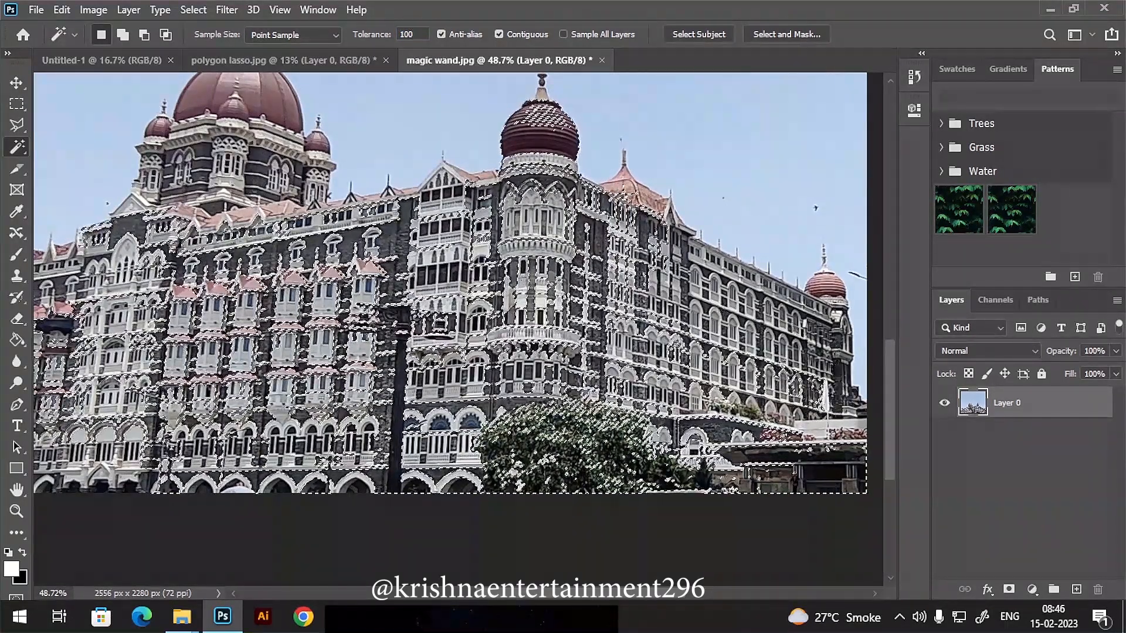
pyautogui.click(647, 272)
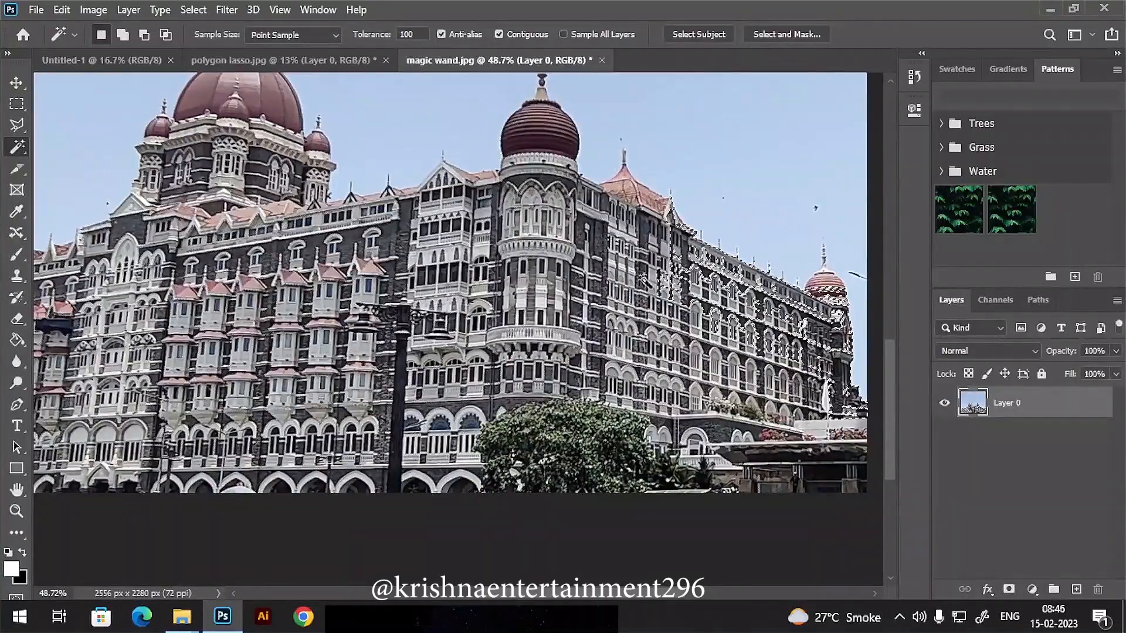
pyautogui.click(646, 271)
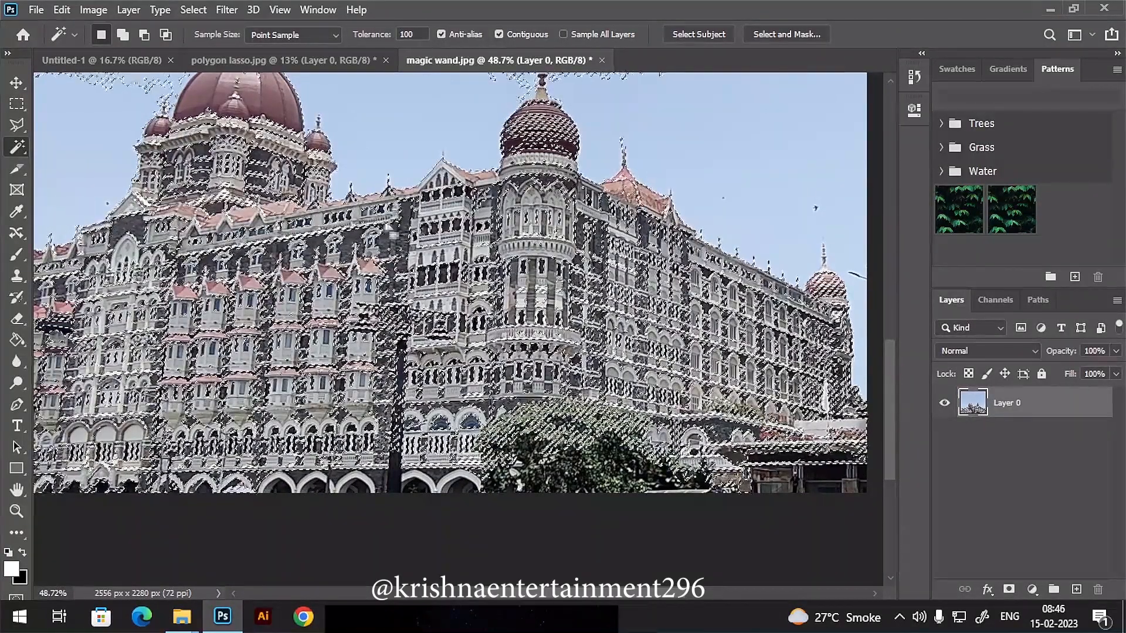
# Step: Select the dark stone across the whole building with tolerance 32 and Contiguous off, and clear the selection
pyautogui.click(373, 37)
pyautogui.write('32')
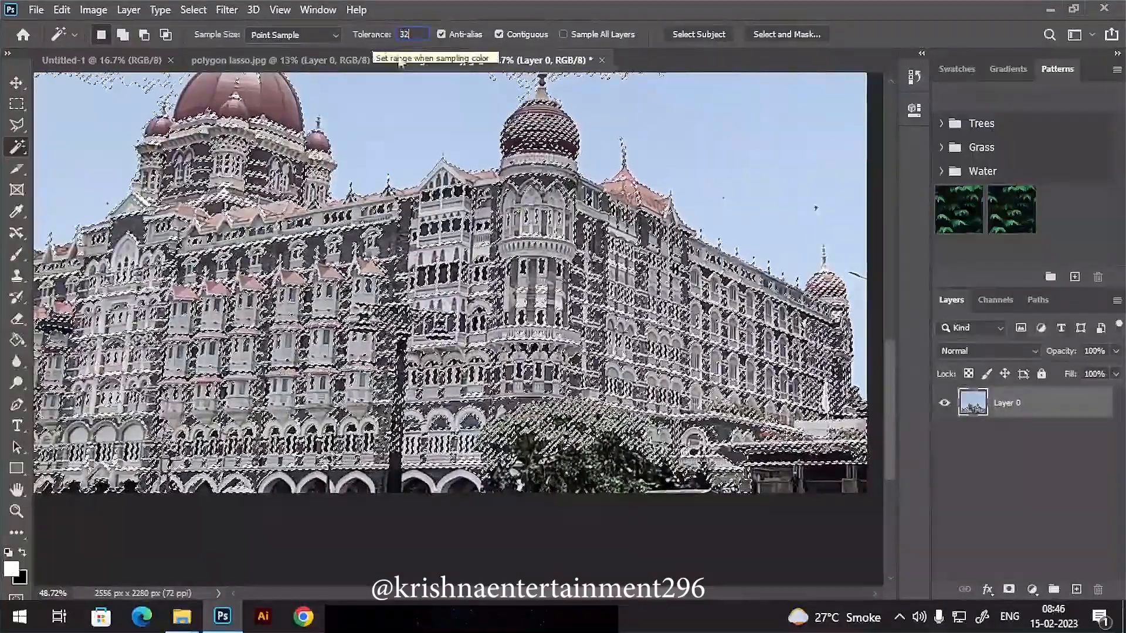
pyautogui.click(499, 34)
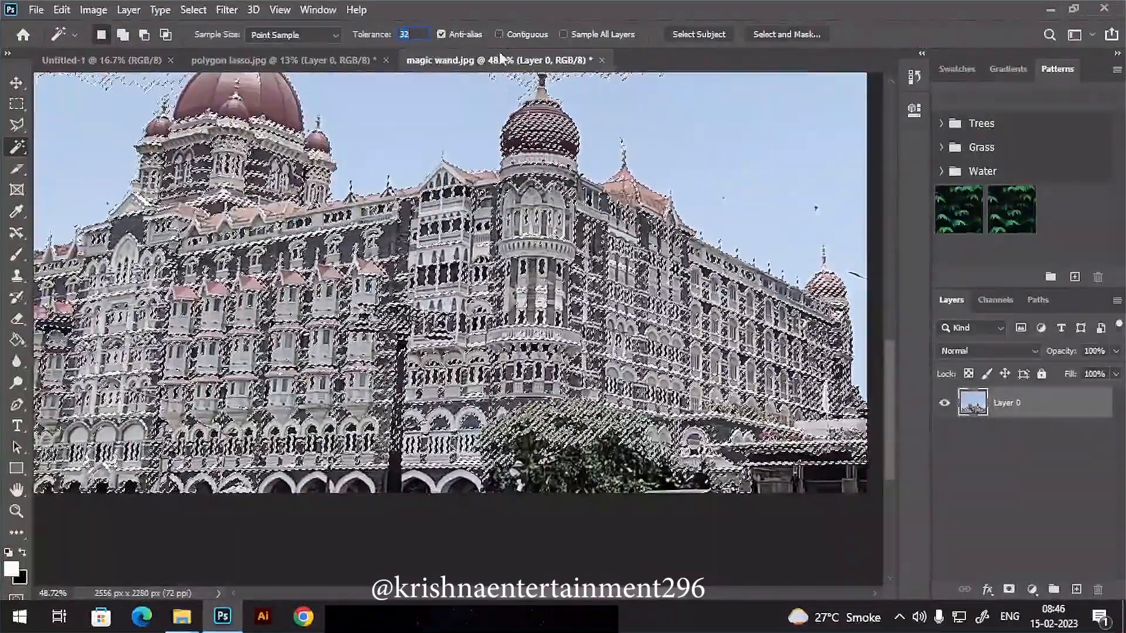
pyautogui.click(578, 237)
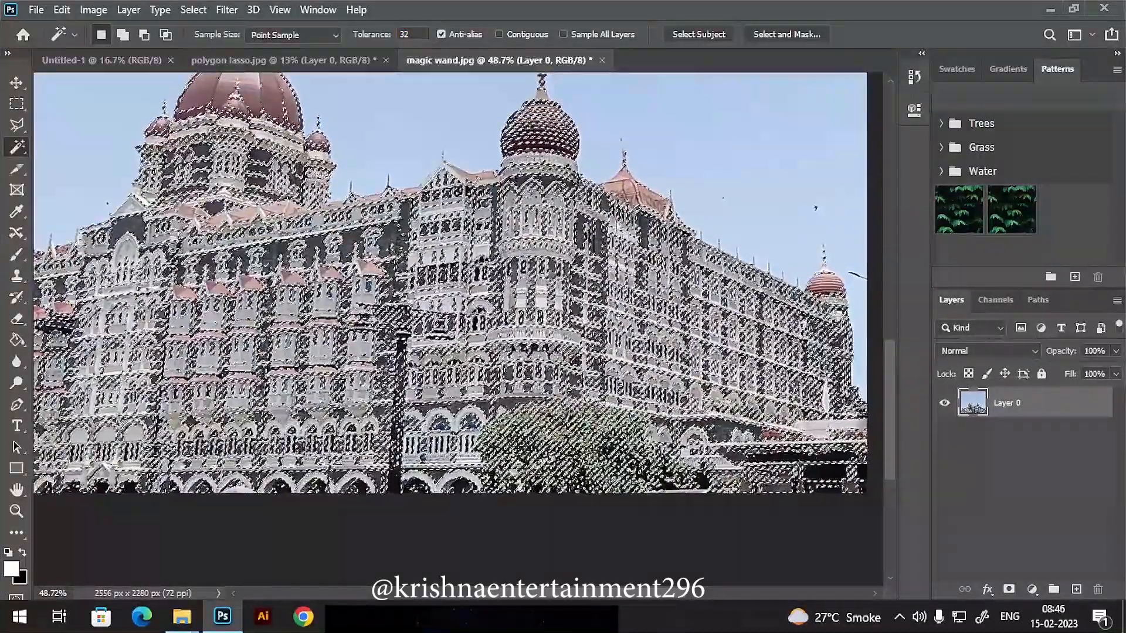
pyautogui.scroll(-6, 582, 254)
pyautogui.scroll(2, 576, 256)
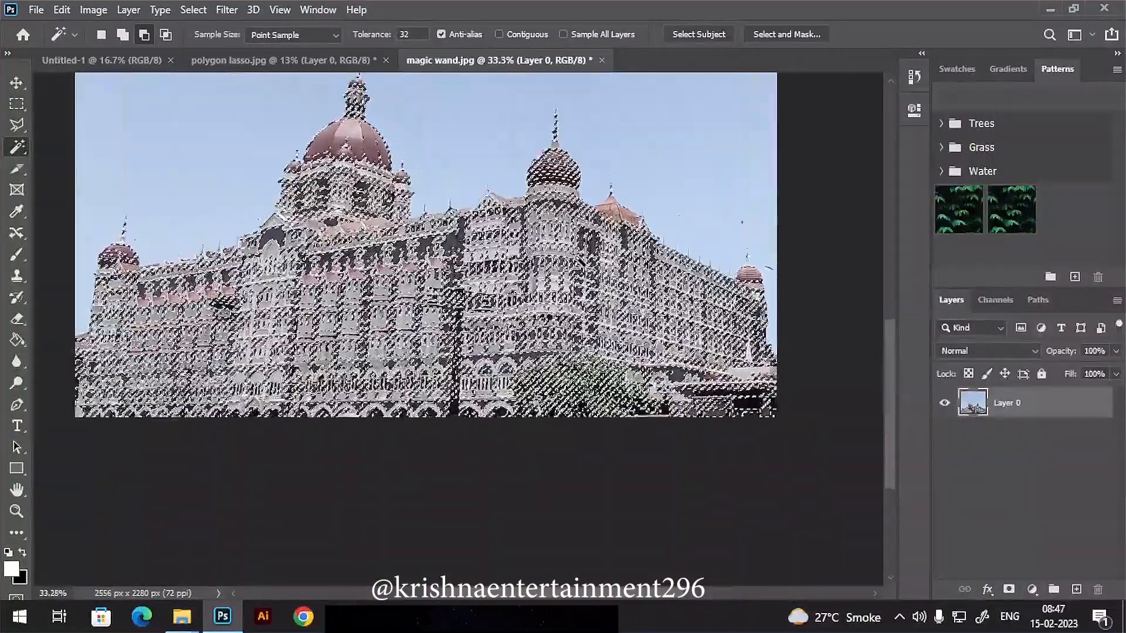
pyautogui.moveTo(529, 258); pyautogui.dragTo(531, 276)
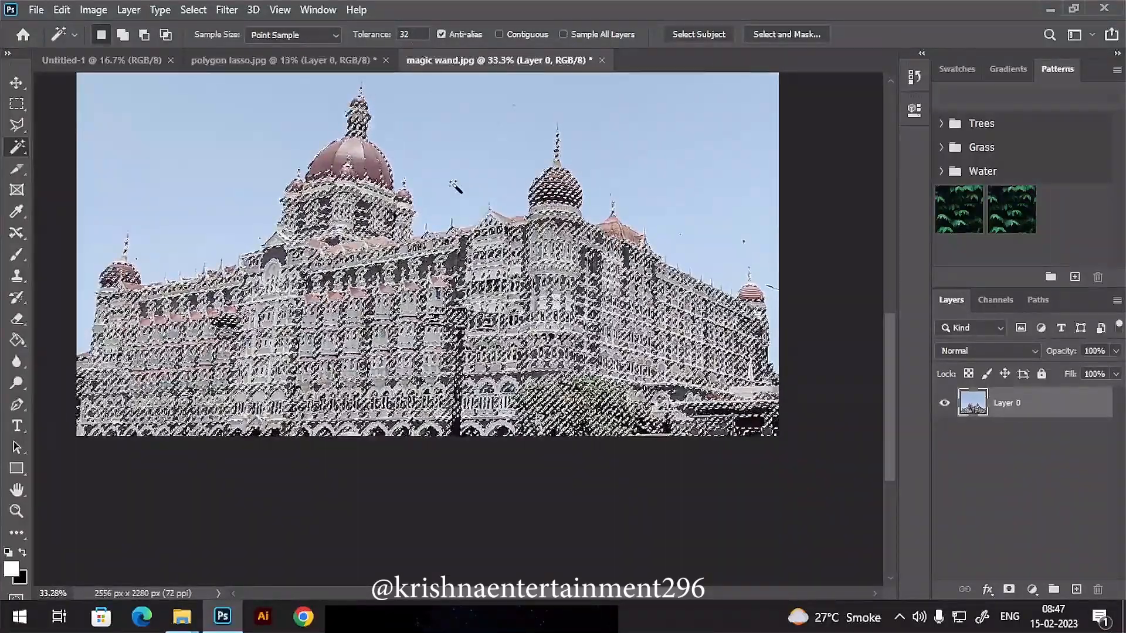
pyautogui.hotkey('ctrl', 'd')
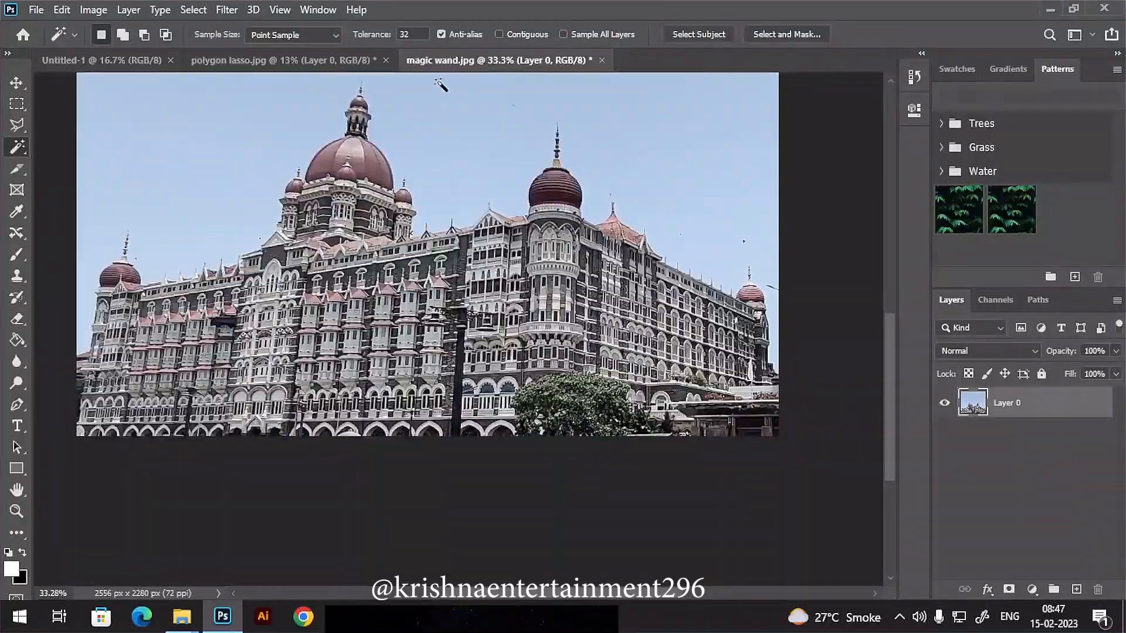
# Step: Try the Magic Wand on the dark facade beside the corner tower at tolerance 60 with Contiguous on, and clear the selection
pyautogui.click(400, 36)
pyautogui.write('1')
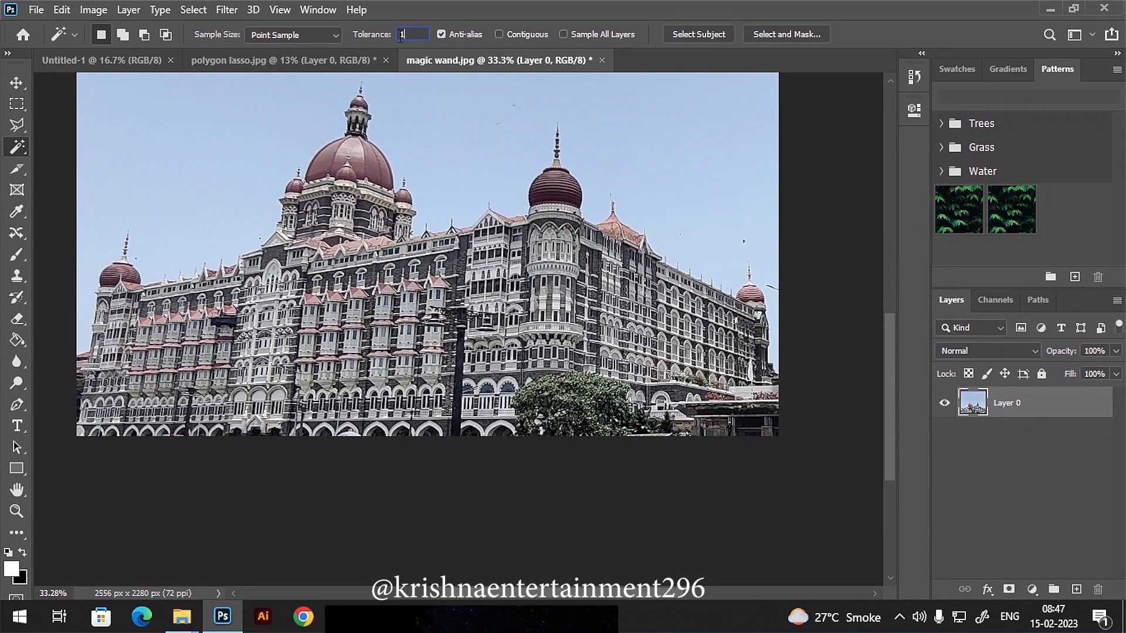
pyautogui.write('0')
pyautogui.press('BackSpace')
pyautogui.press('BackSpace')
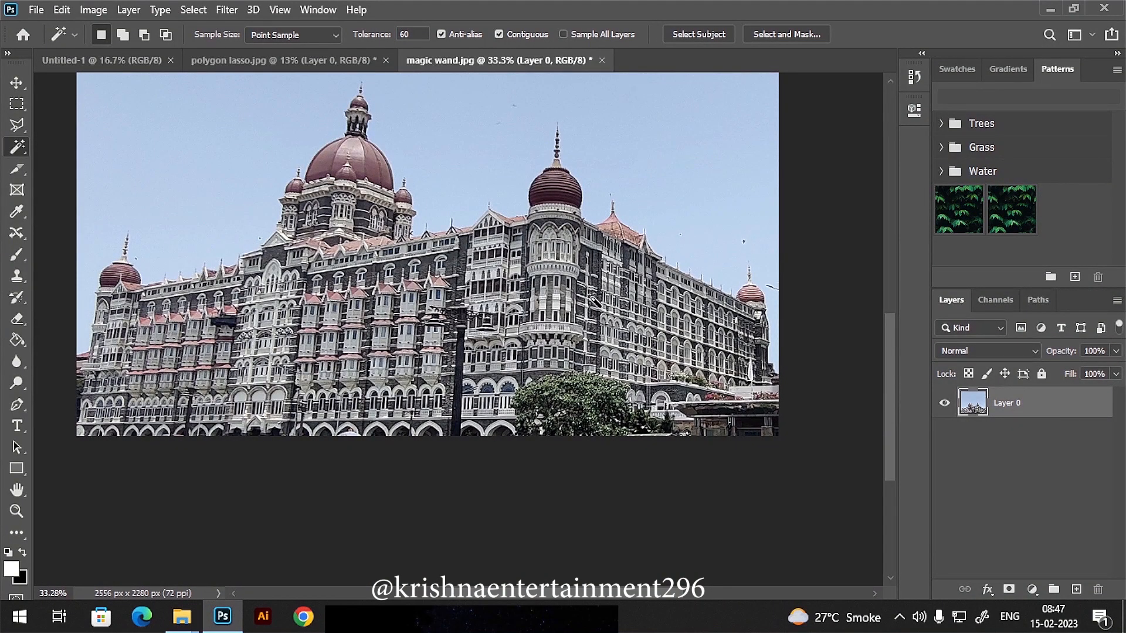
pyautogui.click(597, 263)
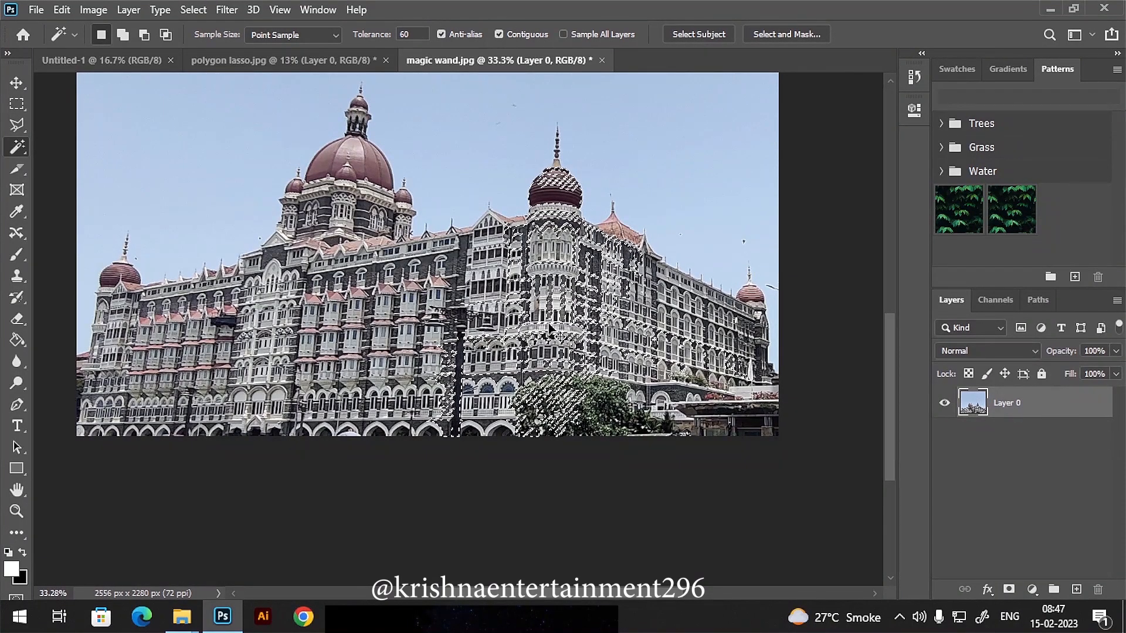
pyautogui.hotkey('ctrl', 'd')
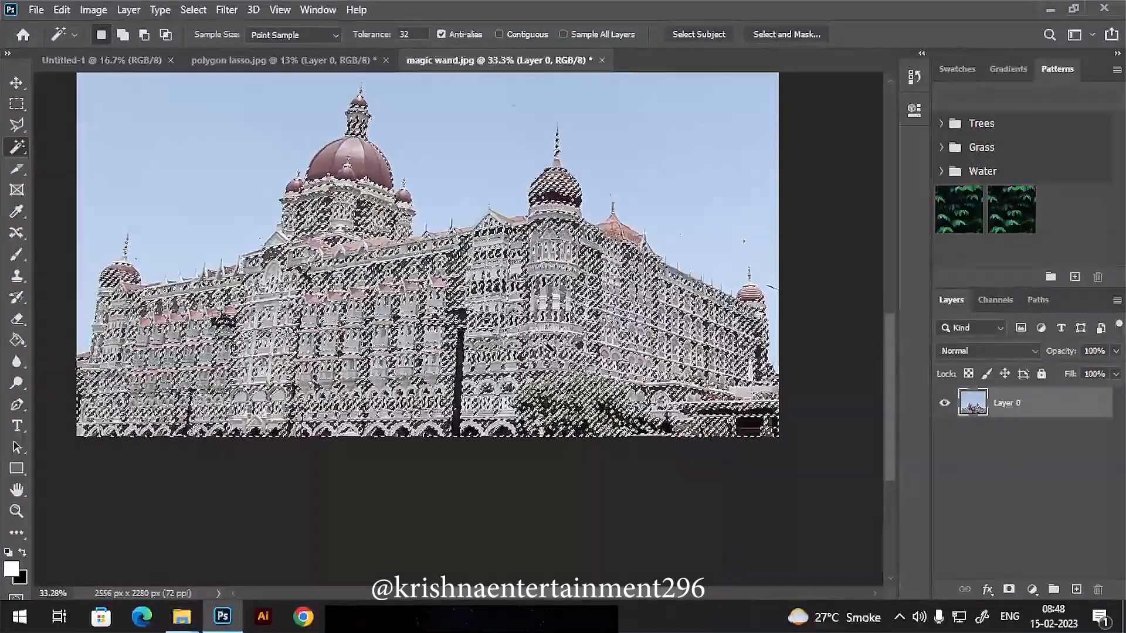
# Step: Copy the selected dark areas to a new layer, examine them with Layer 0 hidden, and show Layer 0 again
pyautogui.hotkey('ctrl', 'j')
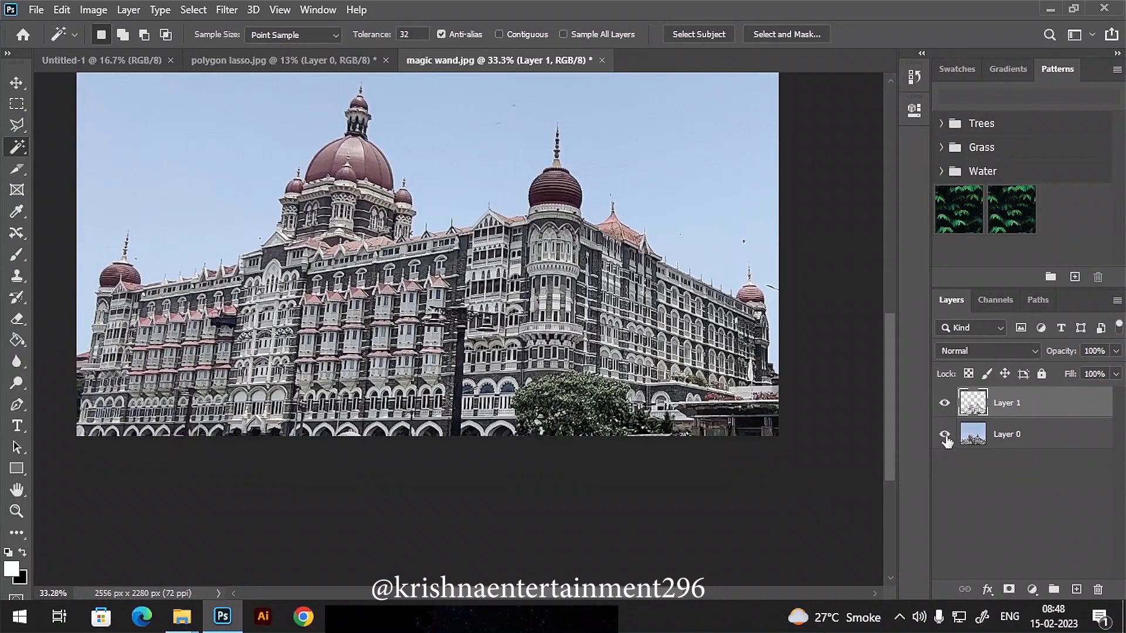
pyautogui.scroll(-4, 604, 378)
pyautogui.scroll(6, 597, 374)
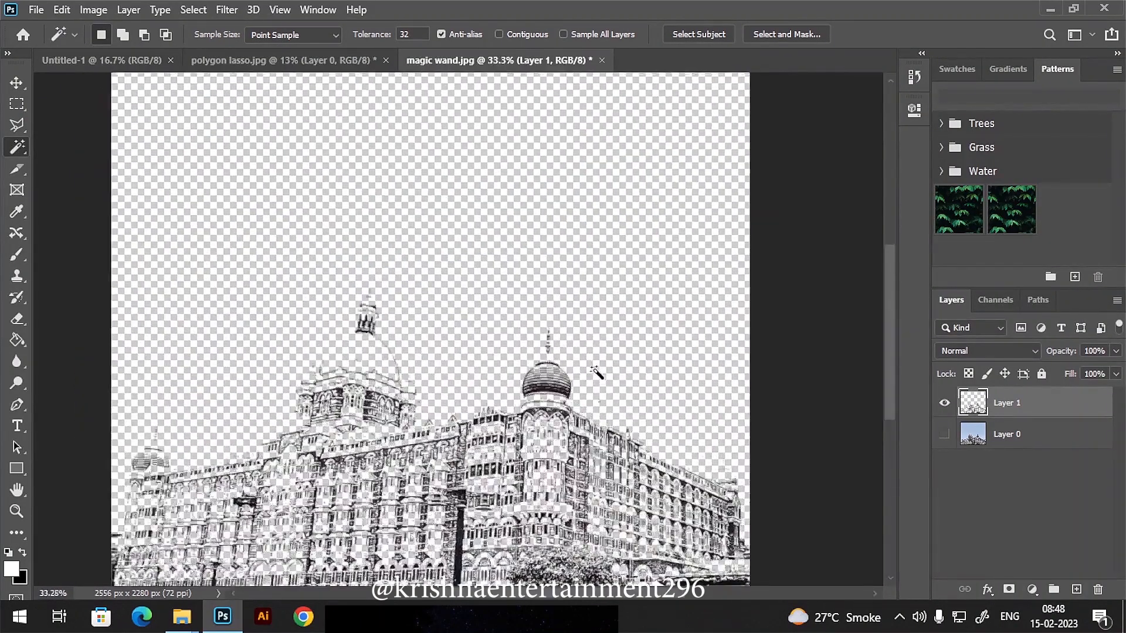
pyautogui.moveTo(552, 451); pyautogui.dragTo(618, 241)
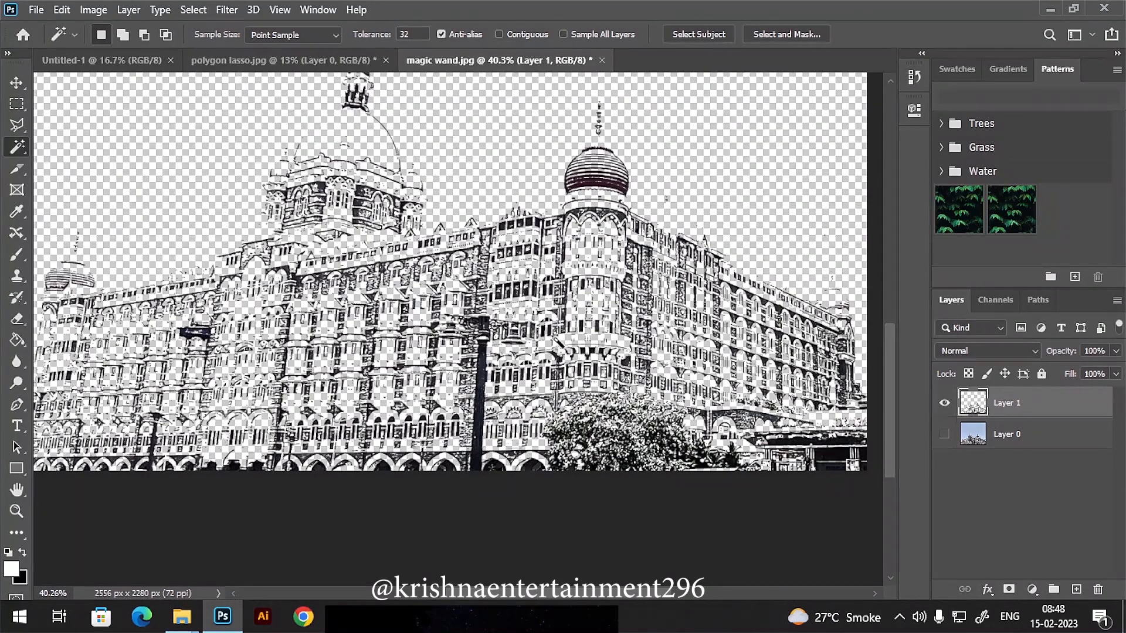
pyautogui.scroll(-3, 569, 319)
pyautogui.scroll(4, 569, 319)
pyautogui.moveTo(616, 377); pyautogui.dragTo(641, 191)
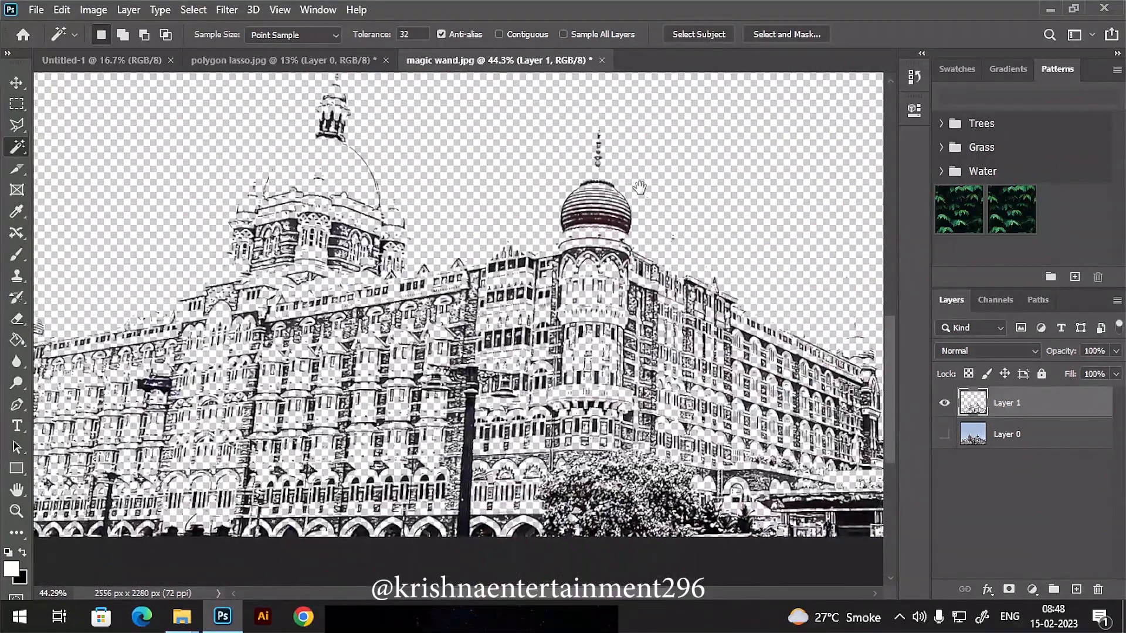
pyautogui.click(945, 436)
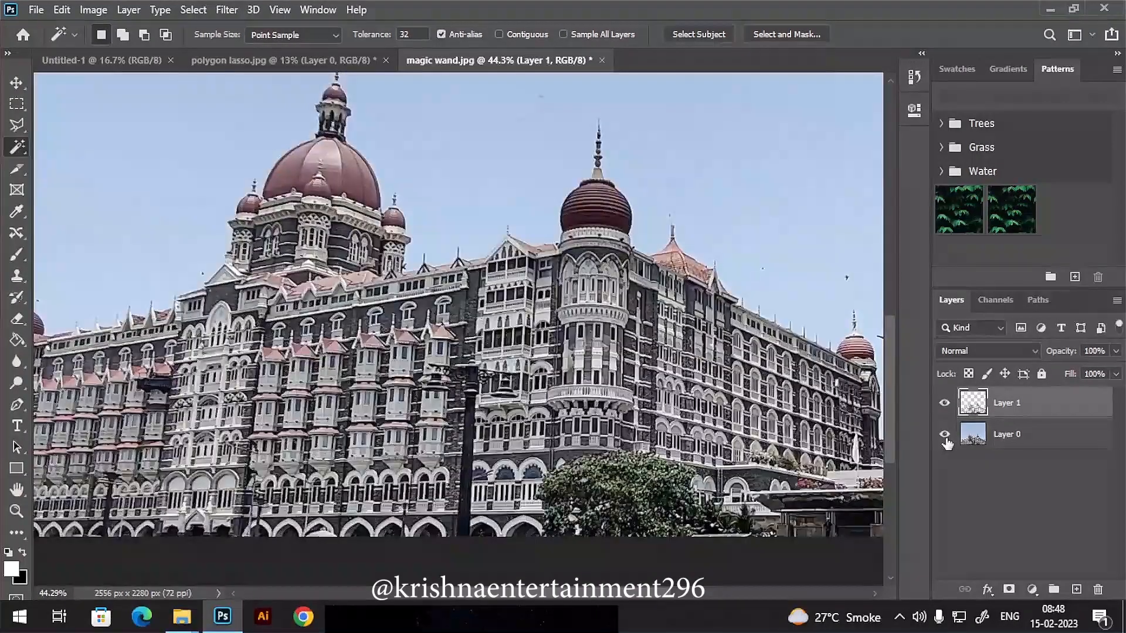
# Step: Add a Color Overlay layer style to Layer 1 with the orange colour ff8a00
pyautogui.doubleClick(1069, 406)
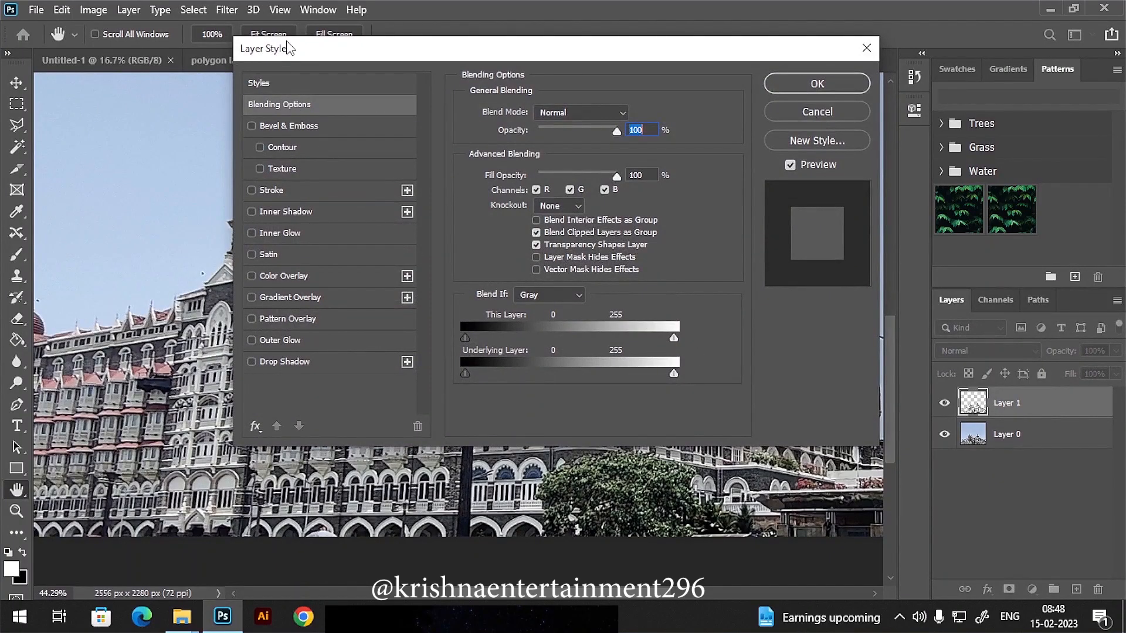
pyautogui.click(312, 273)
pyautogui.moveTo(511, 51); pyautogui.dragTo(519, 86)
pyautogui.click(642, 148)
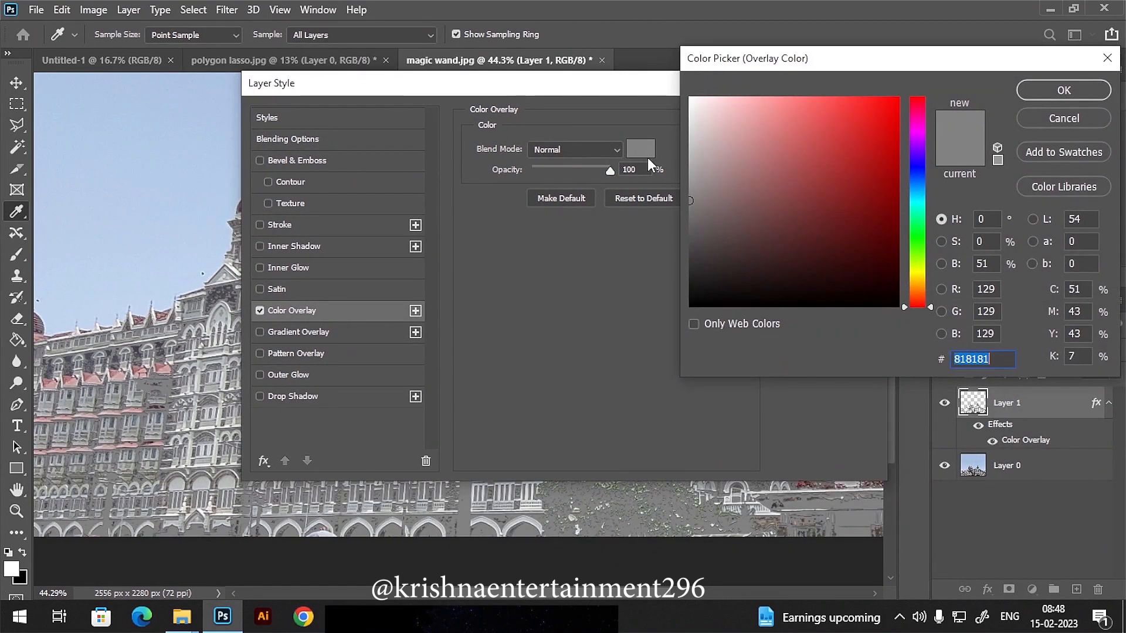
pyautogui.click(917, 285)
pyautogui.moveTo(915, 285); pyautogui.dragTo(918, 289)
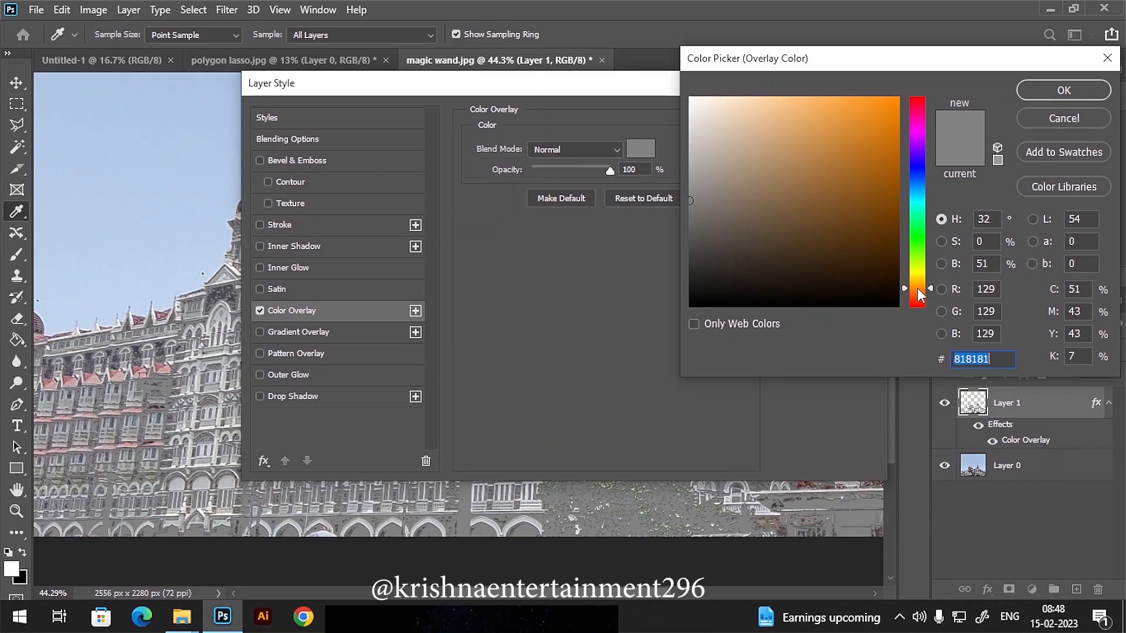
pyautogui.moveTo(899, 121); pyautogui.dragTo(897, 98)
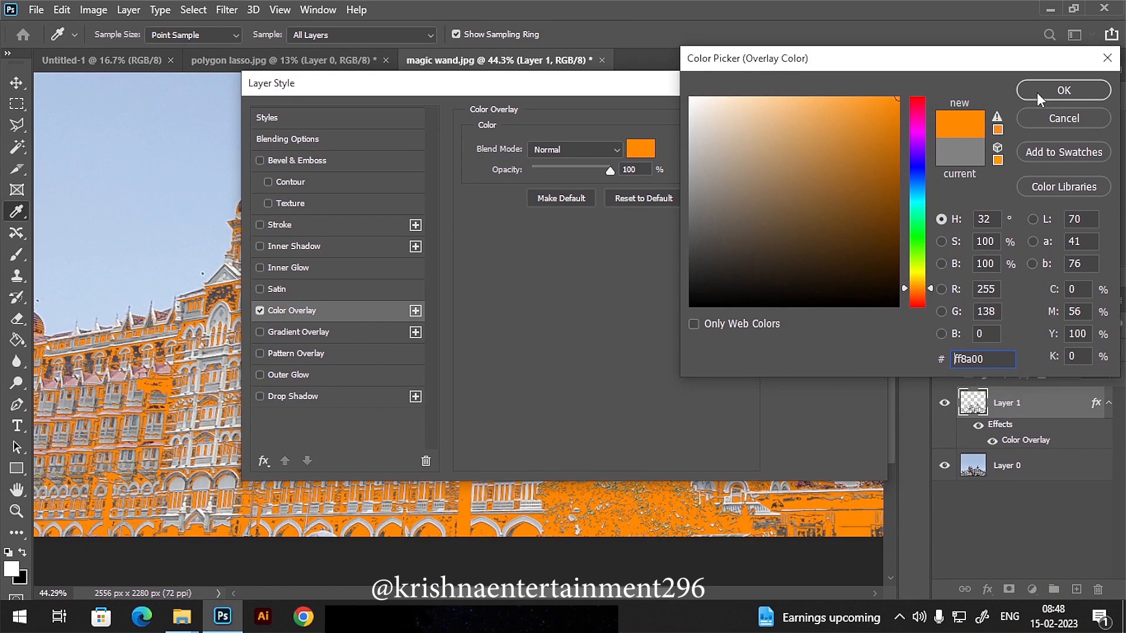
pyautogui.click(1064, 90)
# Step: Try Linear Burn and Screen as the Color Overlay's blend mode, and apply it as Color Dodge
pyautogui.moveTo(663, 94); pyautogui.dragTo(1033, 158)
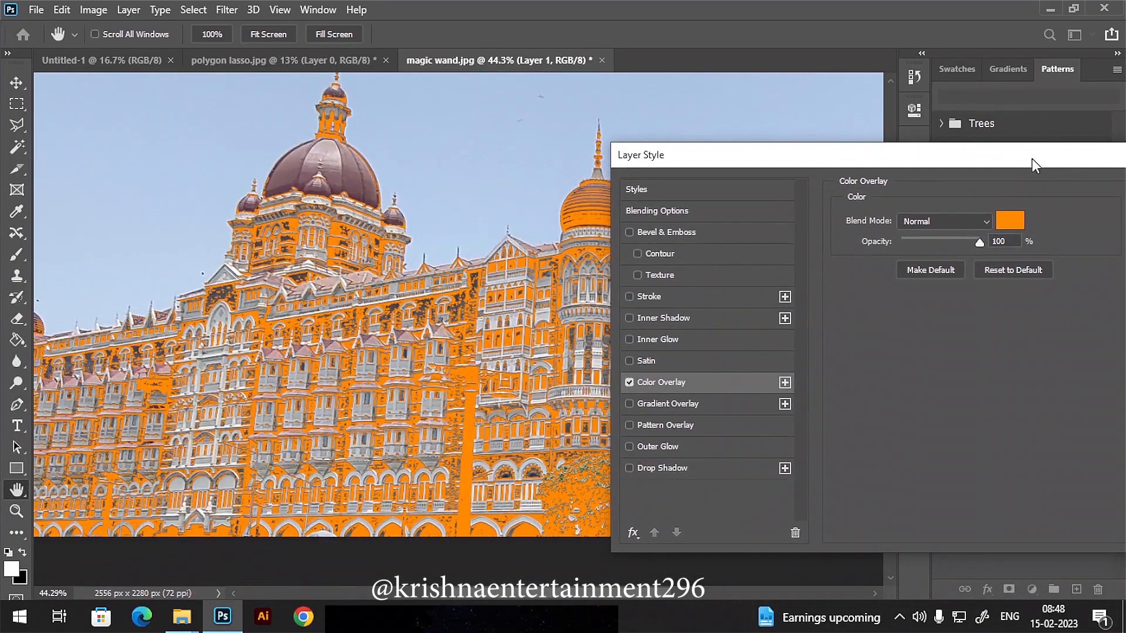
pyautogui.click(983, 222)
pyautogui.click(928, 278)
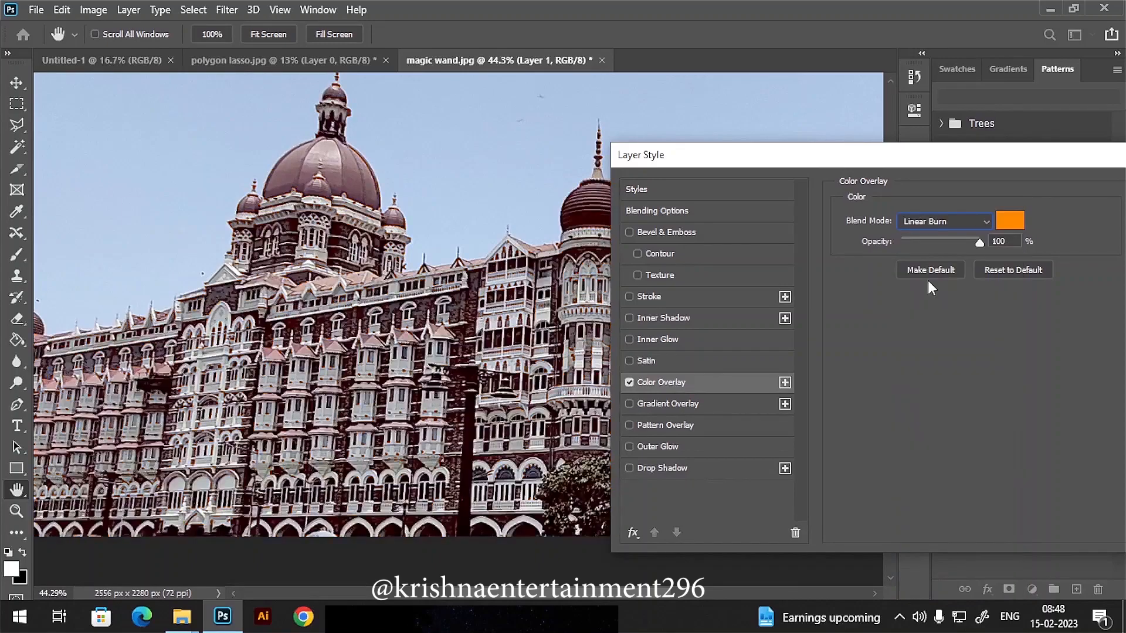
pyautogui.click(935, 221)
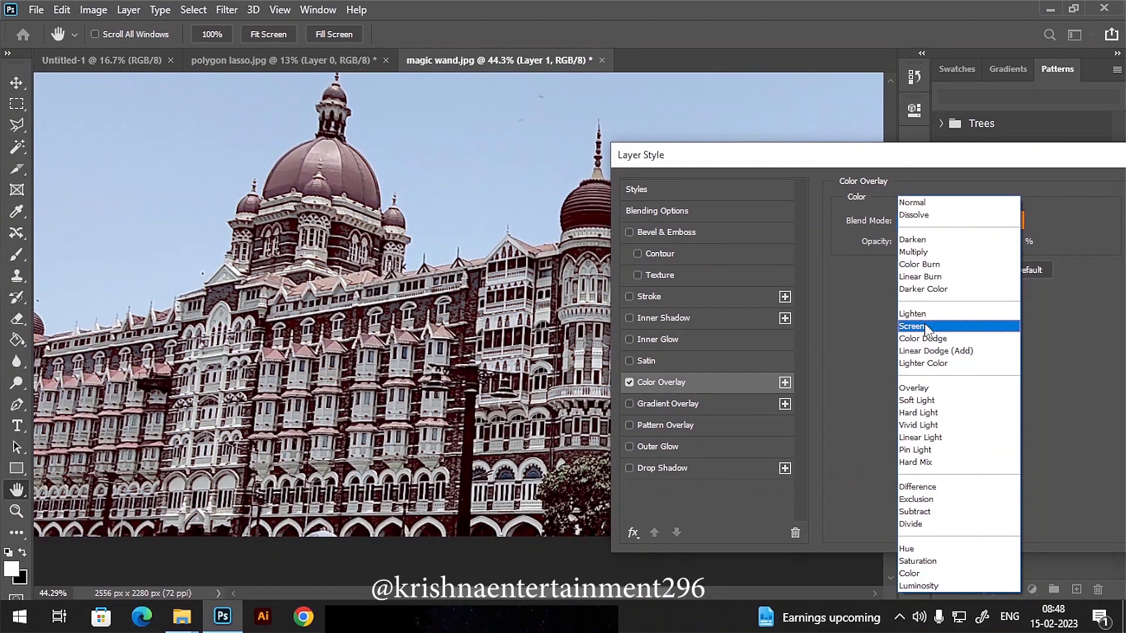
pyautogui.click(925, 322)
pyautogui.click(938, 220)
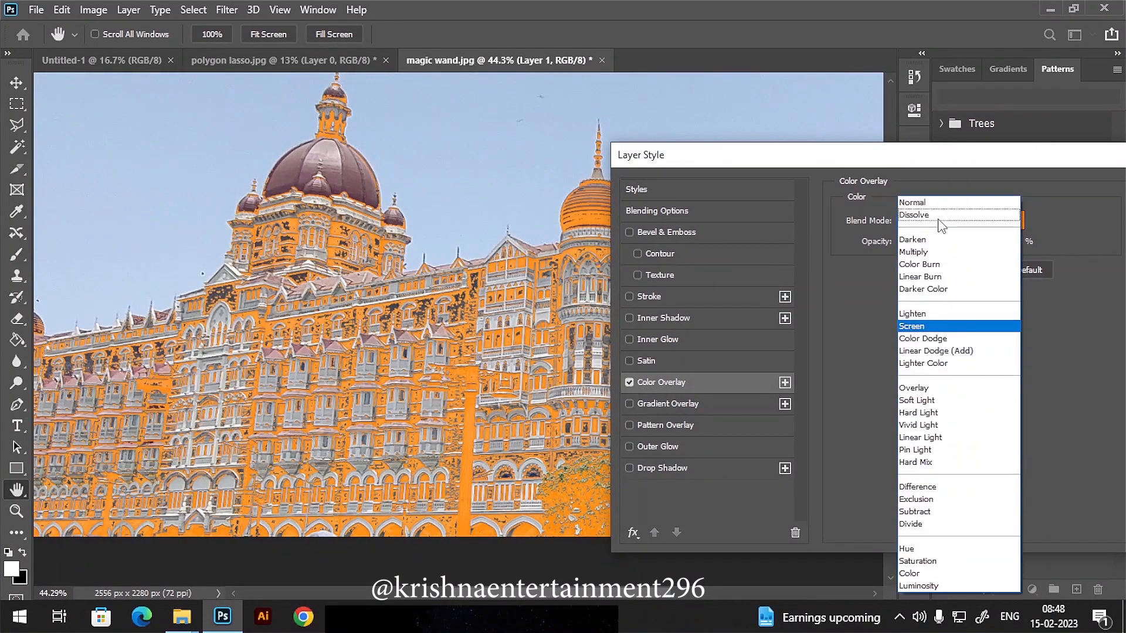
pyautogui.click(931, 339)
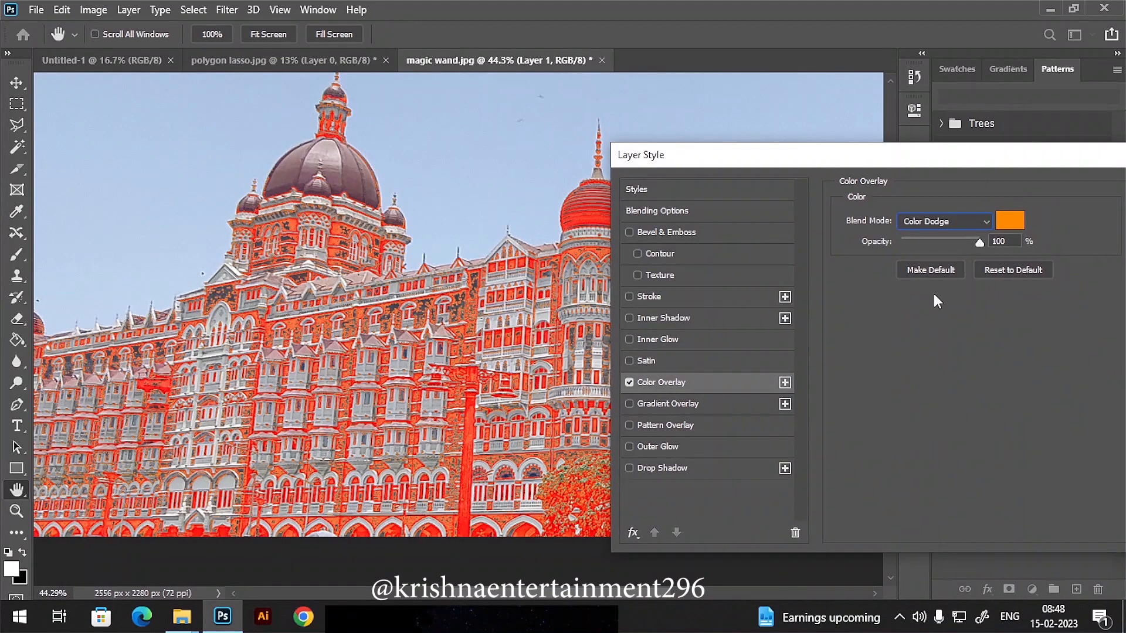
pyautogui.moveTo(1054, 163); pyautogui.dragTo(822, 130)
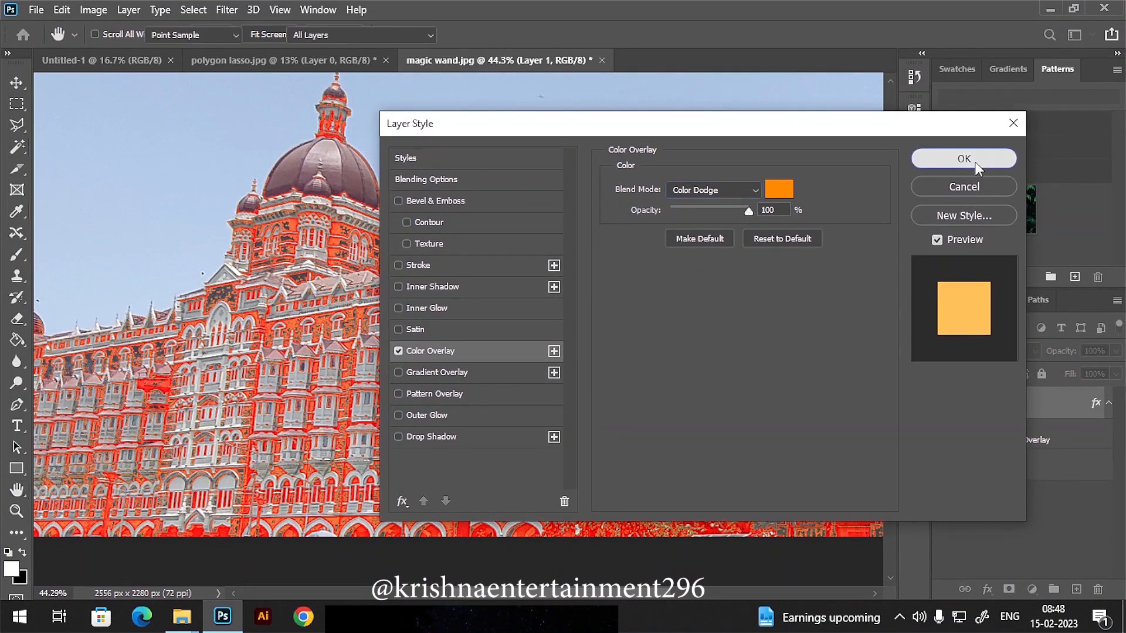
pyautogui.click(975, 162)
# Step: Lower the opacity of Layer 1 to about 67% and deselect the layer
pyautogui.press('w')
pyautogui.scroll(-3, 595, 346)
pyautogui.scroll(1, 596, 346)
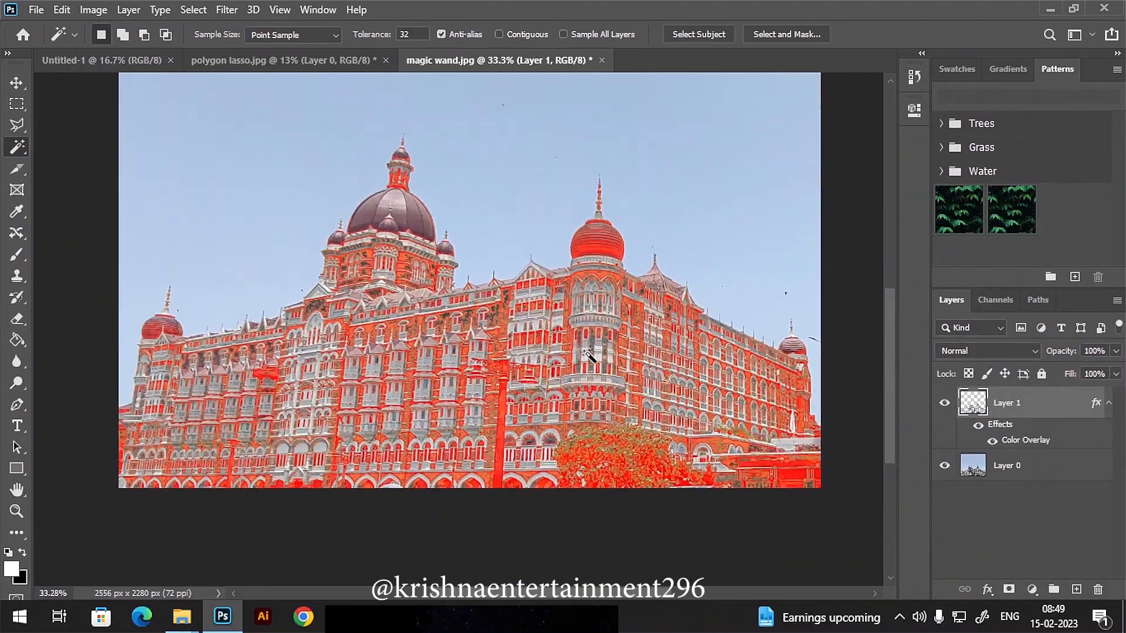
pyautogui.scroll(5, 589, 354)
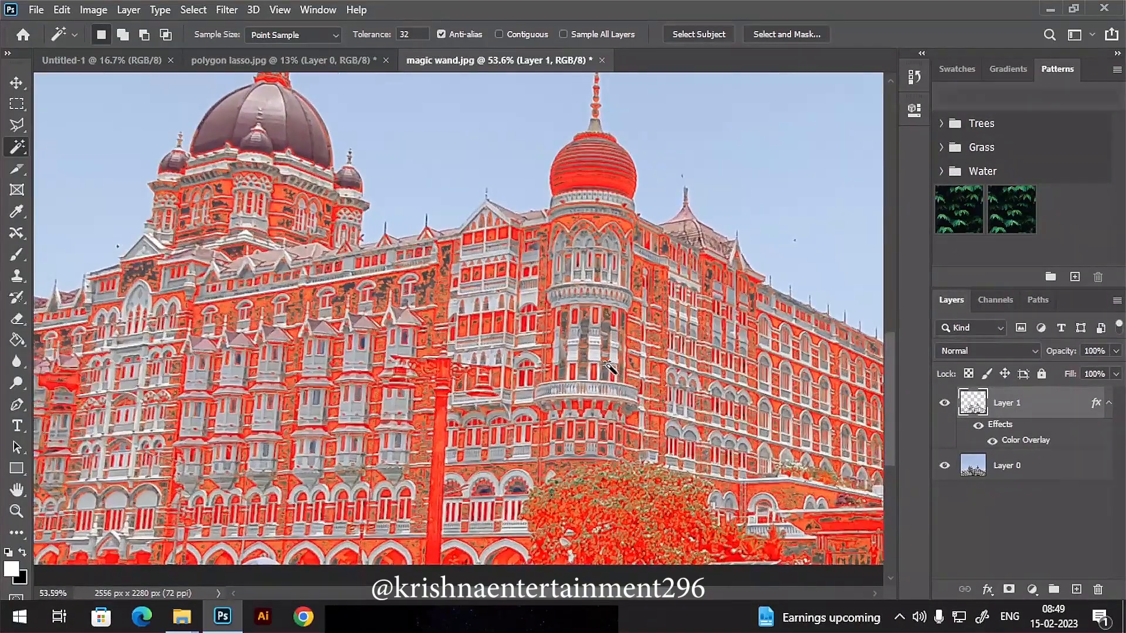
pyautogui.moveTo(610, 366); pyautogui.dragTo(578, 411)
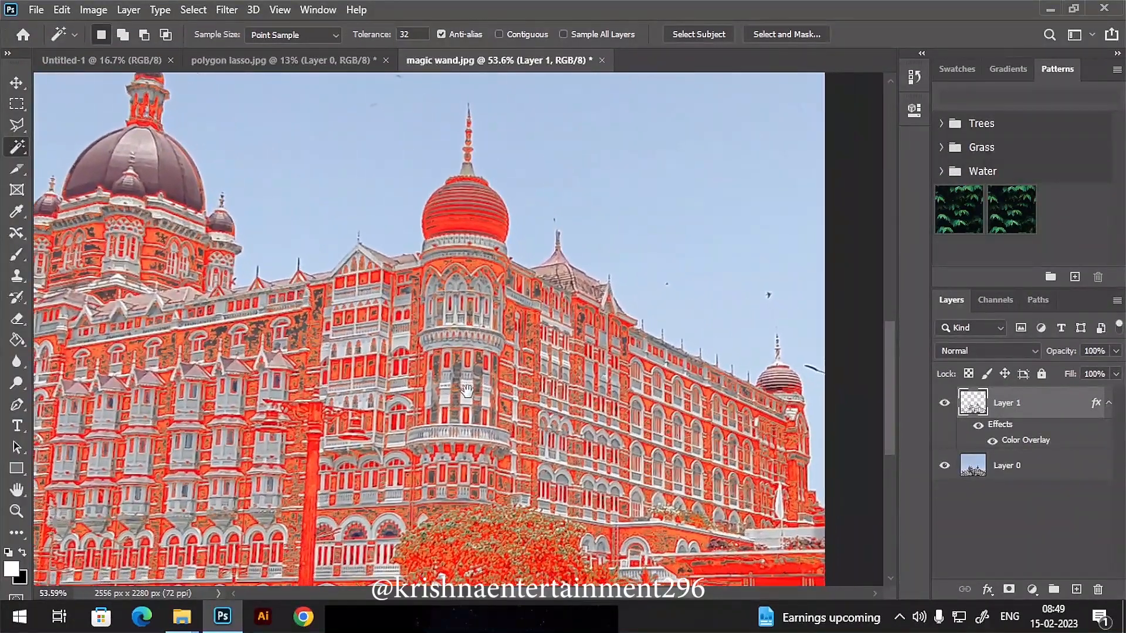
pyautogui.click(1116, 352)
pyautogui.moveTo(1112, 376); pyautogui.dragTo(1084, 373)
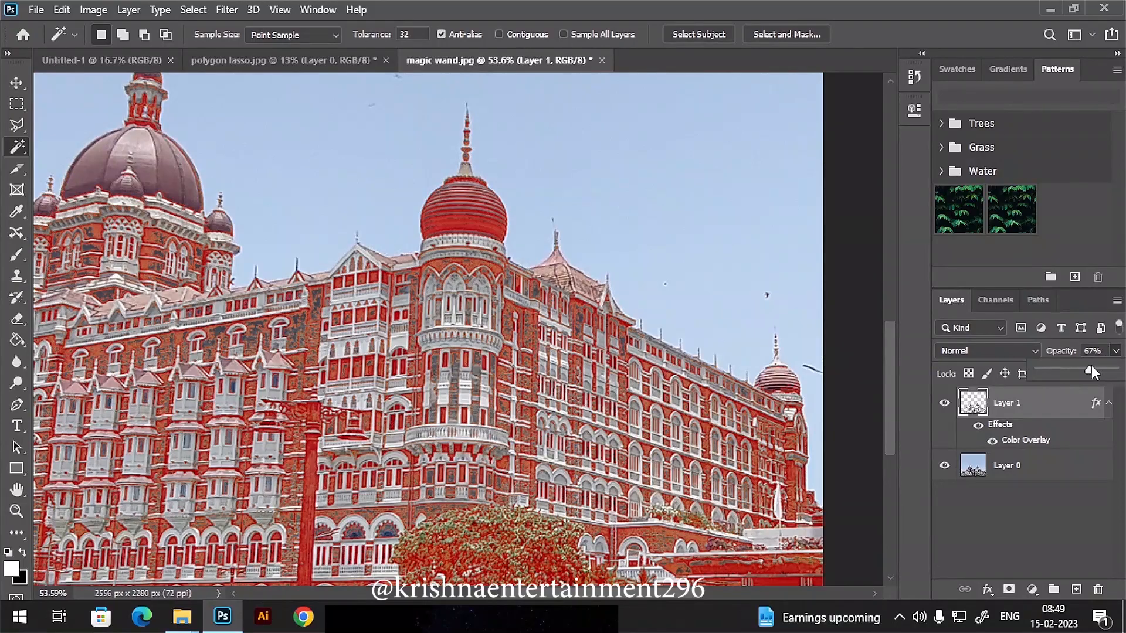
pyautogui.click(1037, 526)
pyautogui.click(1032, 520)
# Step: Select the sky on Layer 0 with the Magic Wand at tolerance 32, delete it, and clear the selection
pyautogui.scroll(-2, 597, 420)
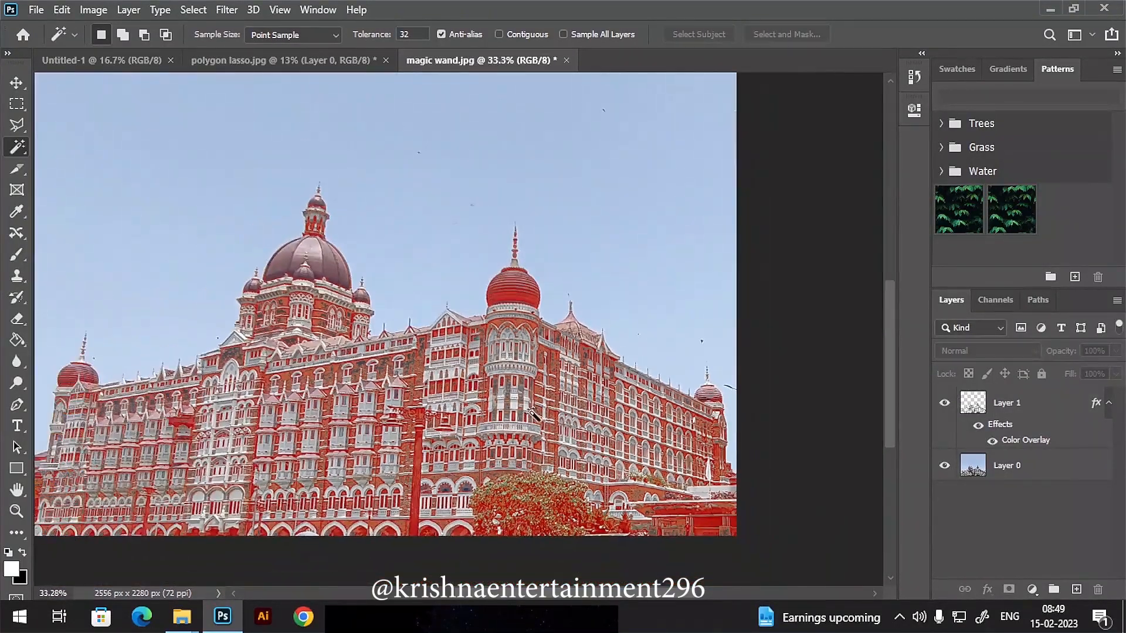
pyautogui.scroll(2, 532, 413)
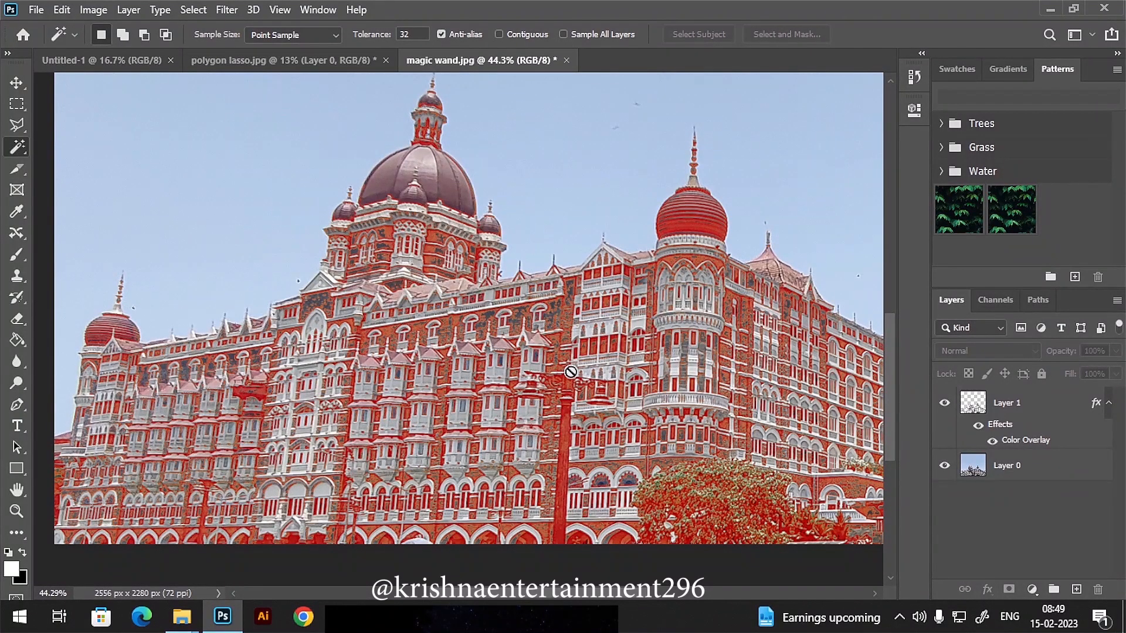
pyautogui.scroll(-1, 570, 372)
pyautogui.scroll(1, 605, 385)
pyautogui.scroll(-2, 610, 384)
pyautogui.moveTo(589, 375); pyautogui.dragTo(522, 414)
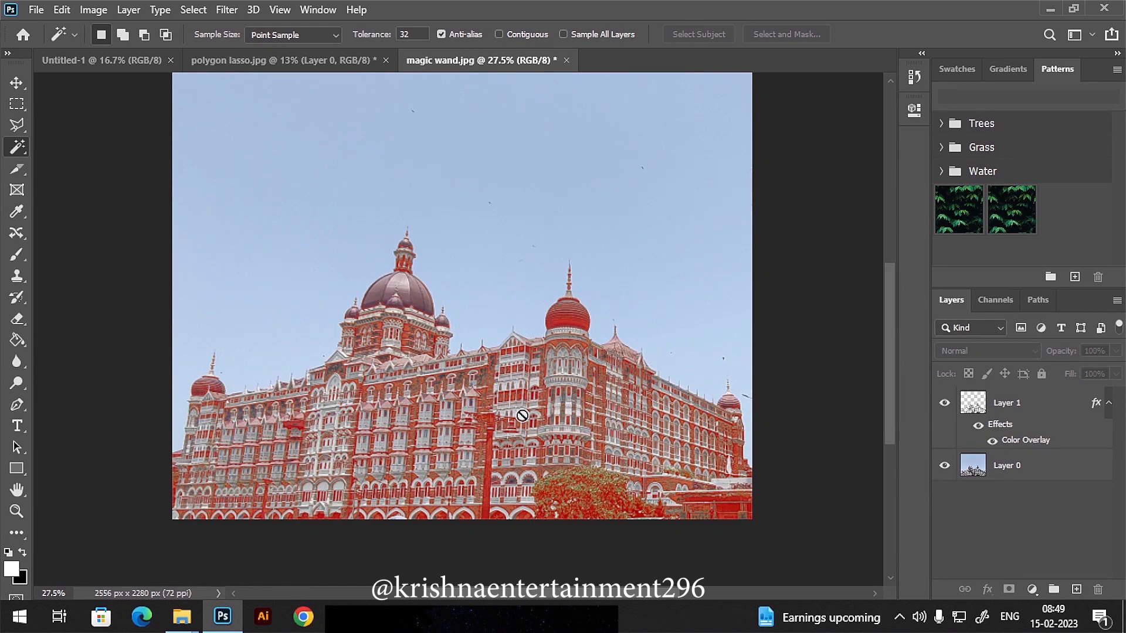
pyautogui.click(1064, 470)
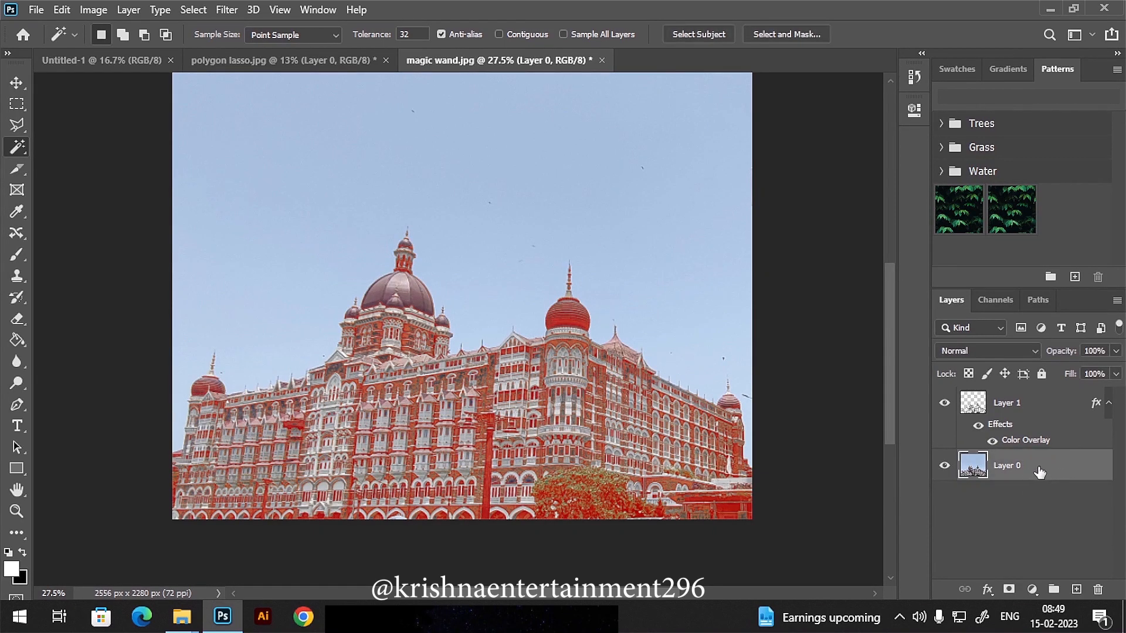
pyautogui.click(309, 151)
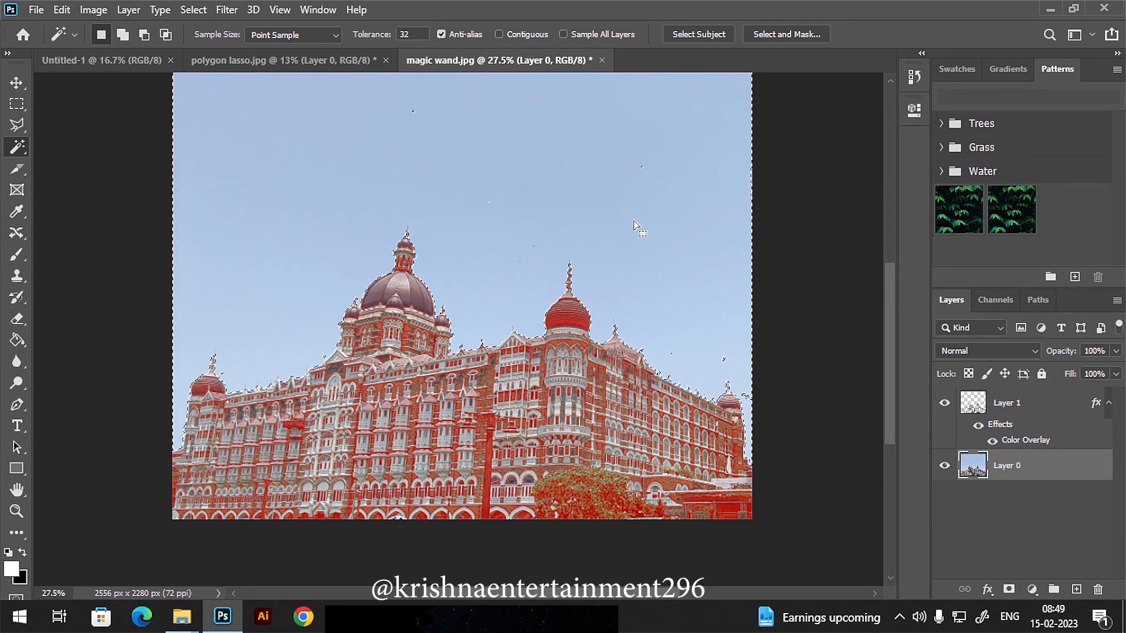
pyautogui.press('alt')
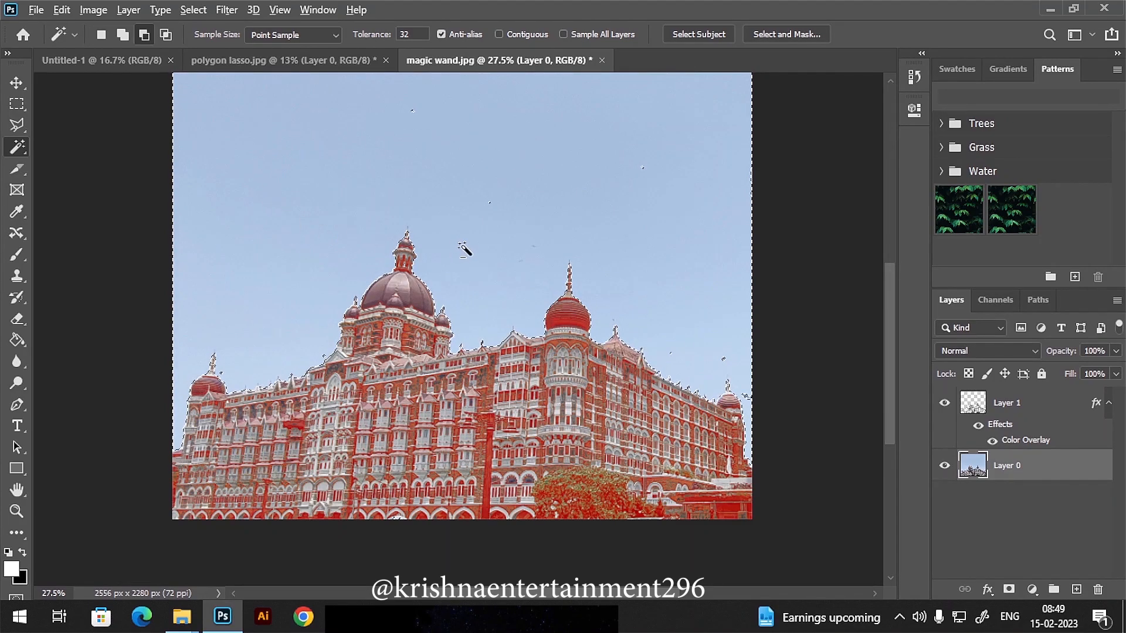
pyautogui.scroll(2, 460, 248)
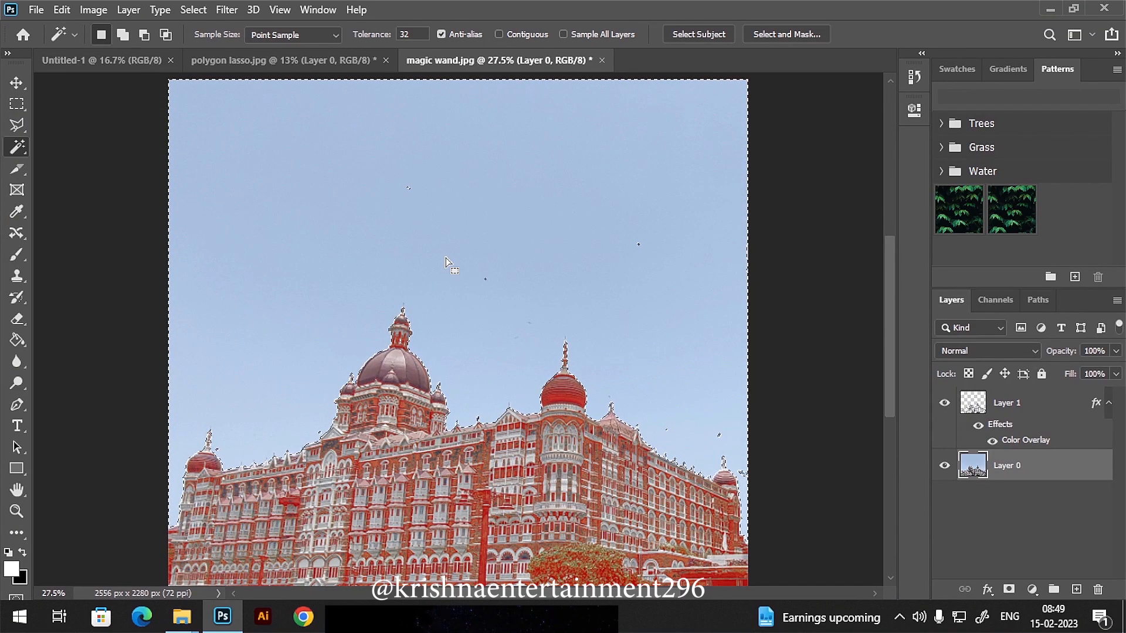
pyautogui.press('Delete')
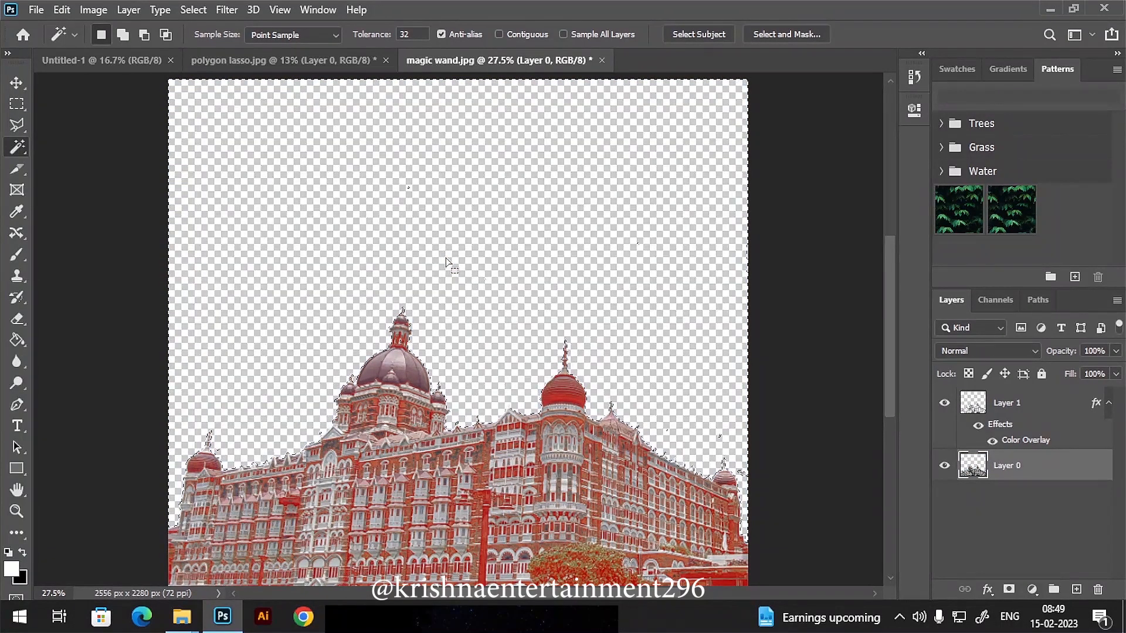
pyautogui.hotkey('ctrl', 'd')
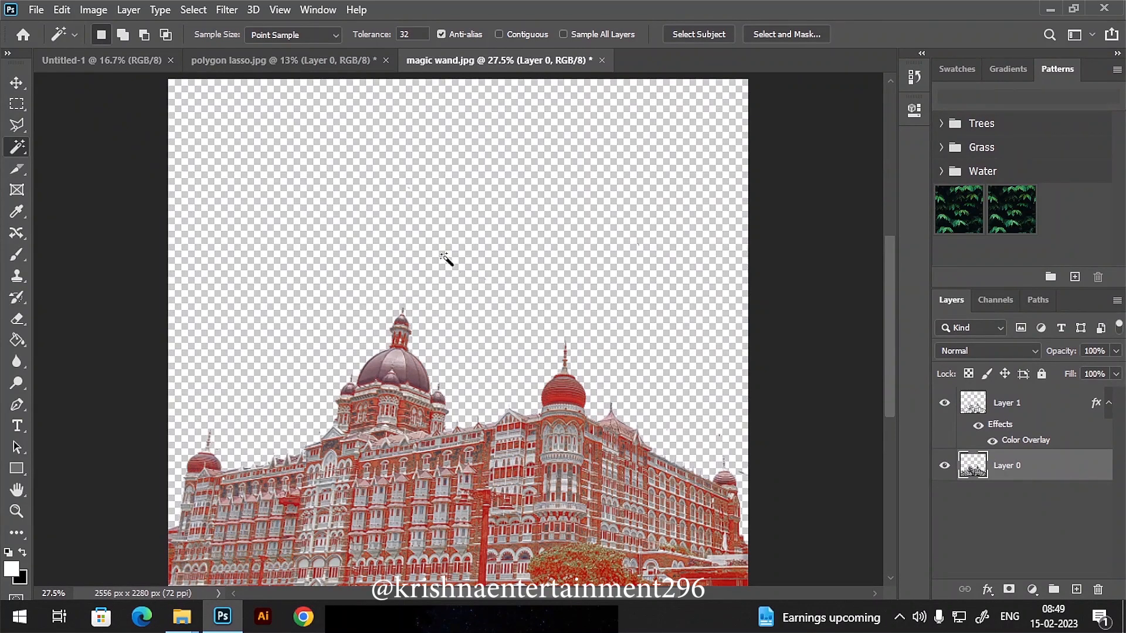
# Step: Place the shkyy image over the canvas at 95.80% scale and move its layer beneath Layer 0
pyautogui.scroll(-3, 469, 327)
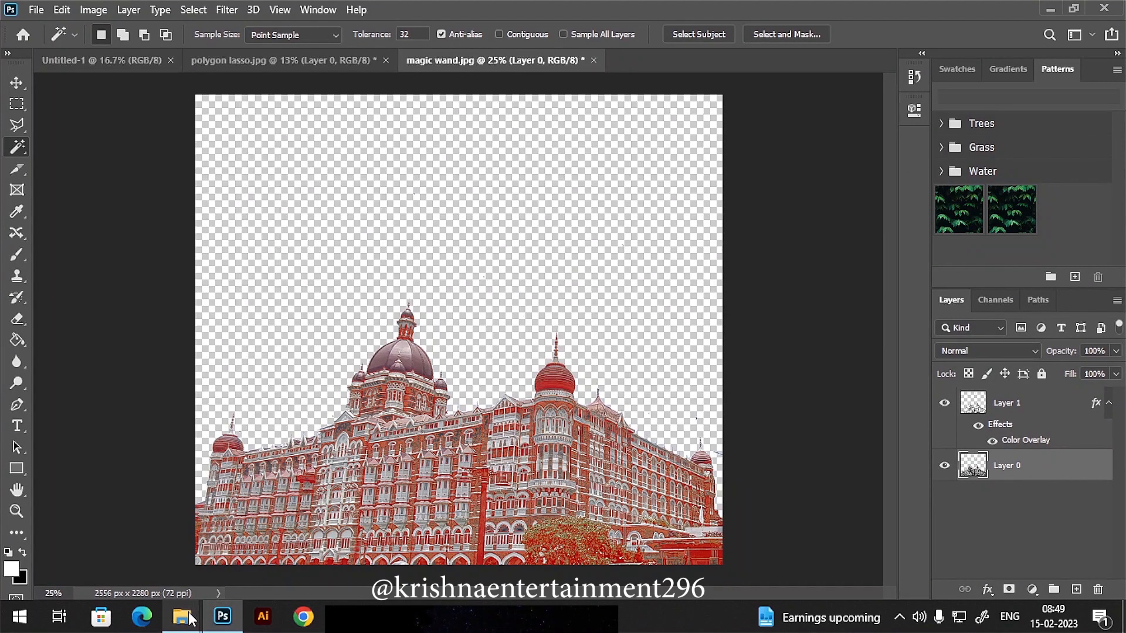
pyautogui.moveTo(182, 617)
pyautogui.click(265, 536)
pyautogui.click(540, 356)
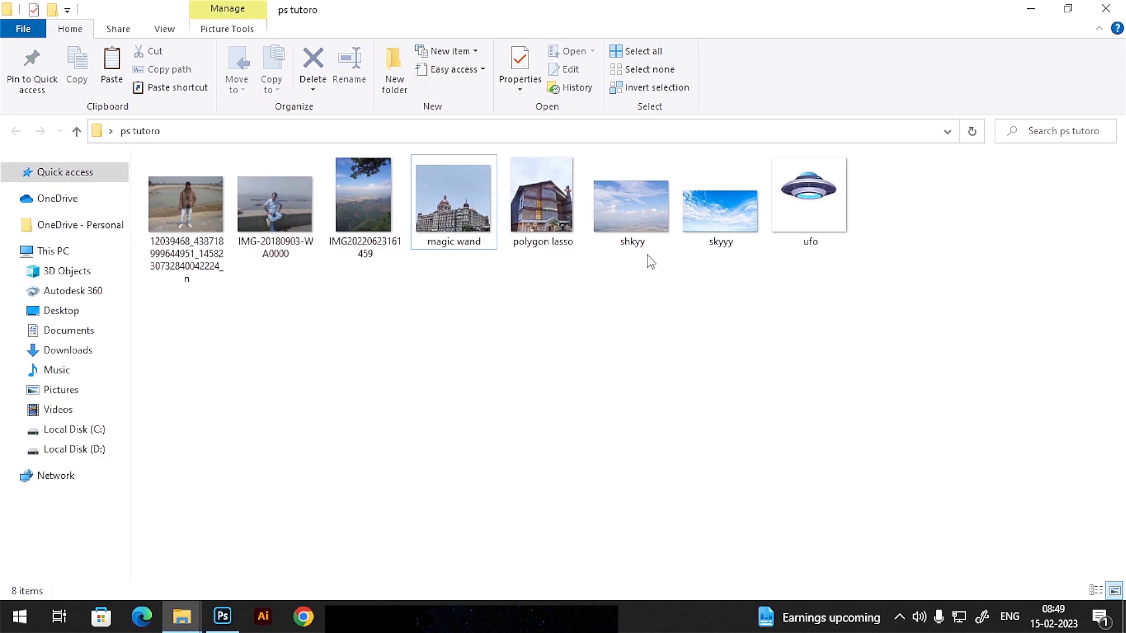
pyautogui.moveTo(635, 209); pyautogui.dragTo(498, 452)
pyautogui.moveTo(473, 360); pyautogui.dragTo(473, 363)
pyautogui.moveTo(474, 271); pyautogui.dragTo(470, 221)
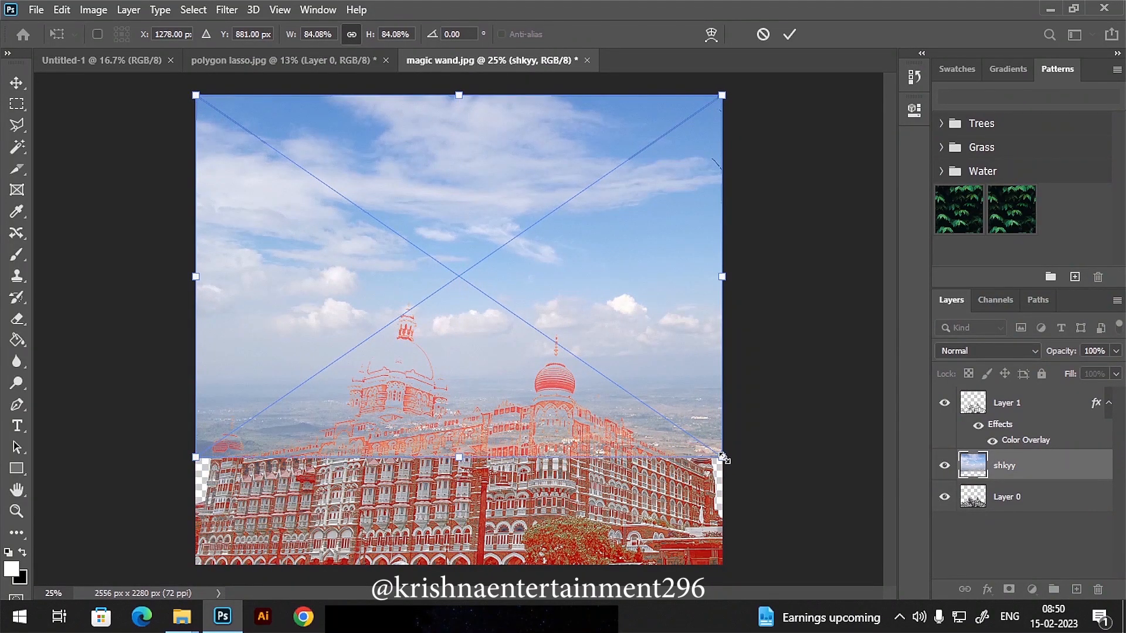
pyautogui.moveTo(723, 457); pyautogui.dragTo(794, 514)
pyautogui.moveTo(698, 382); pyautogui.dragTo(671, 379)
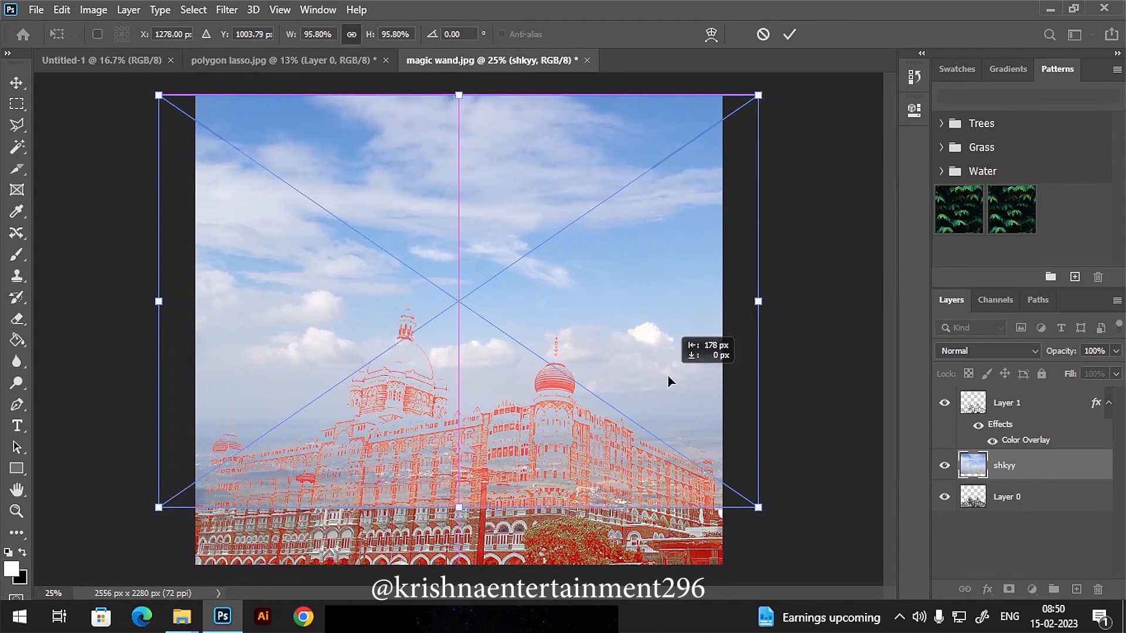
pyautogui.click(789, 35)
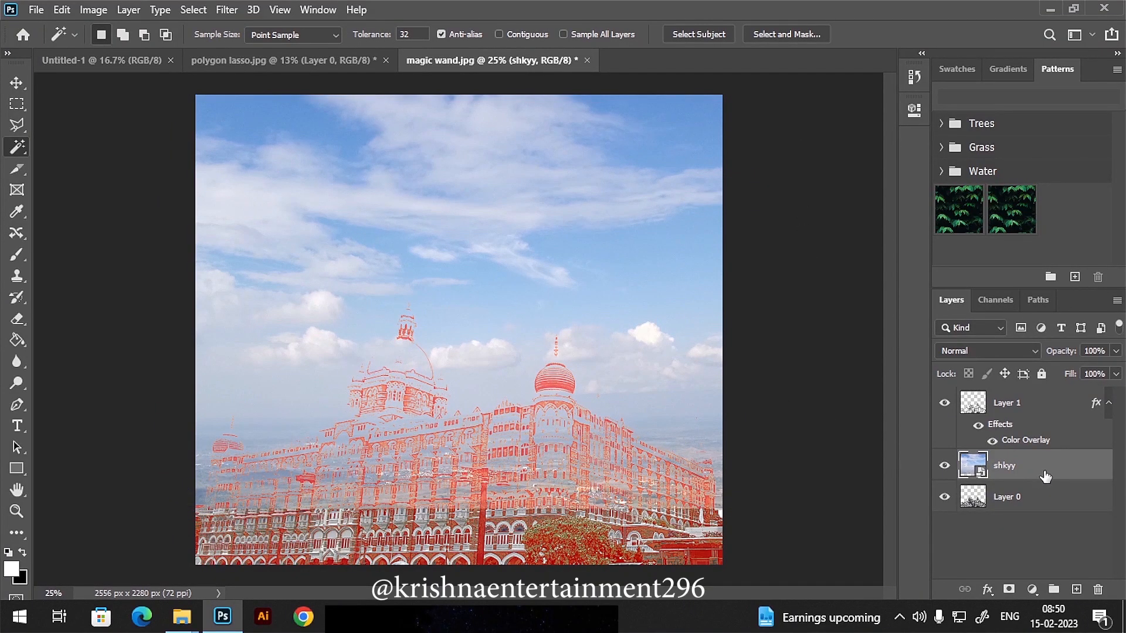
pyautogui.moveTo(1046, 475); pyautogui.dragTo(1040, 526)
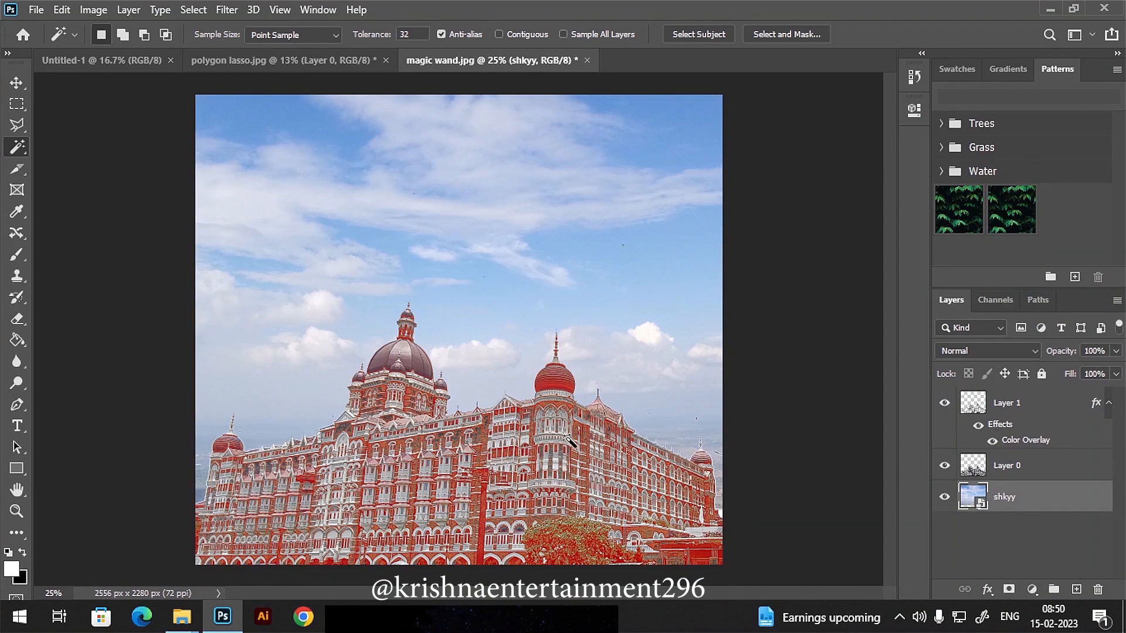
# Step: Examine the recoloured building against the new cloudy sky, up close and as a whole
pyautogui.scroll(-2, 570, 438)
pyautogui.scroll(2, 570, 438)
pyautogui.scroll(-1, 570, 438)
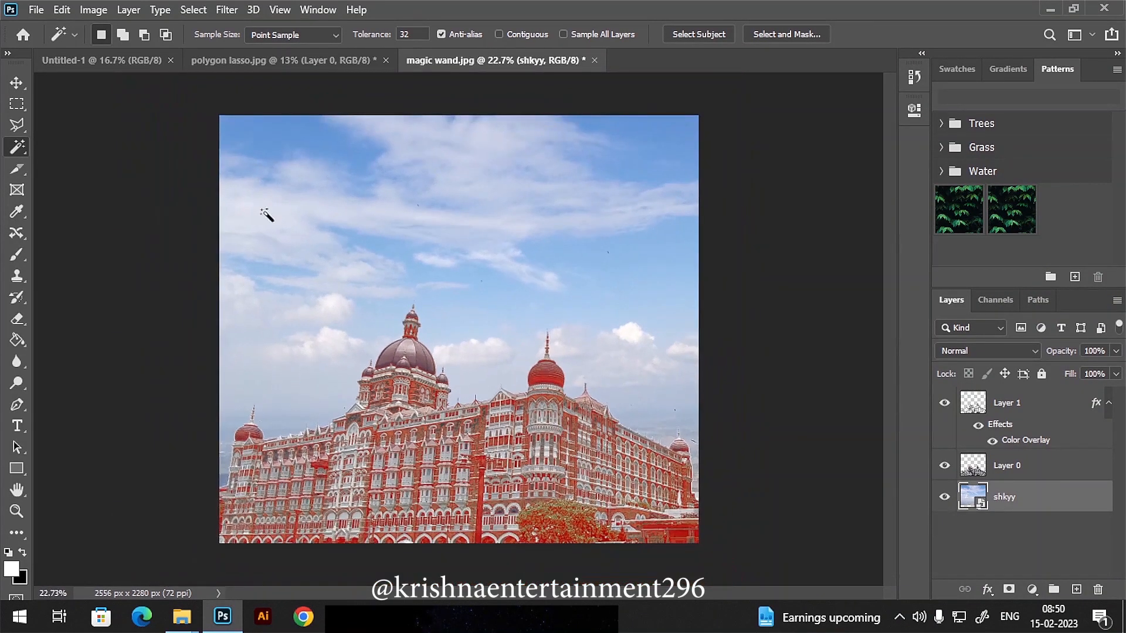
pyautogui.click(16, 83)
pyautogui.moveTo(510, 231)
pyautogui.mouseDown()
pyautogui.moveTo(512, 243)
pyautogui.moveTo(520, 195)
pyautogui.moveTo(515, 226)
pyautogui.mouseUp()
pyautogui.scroll(2, 521, 431)
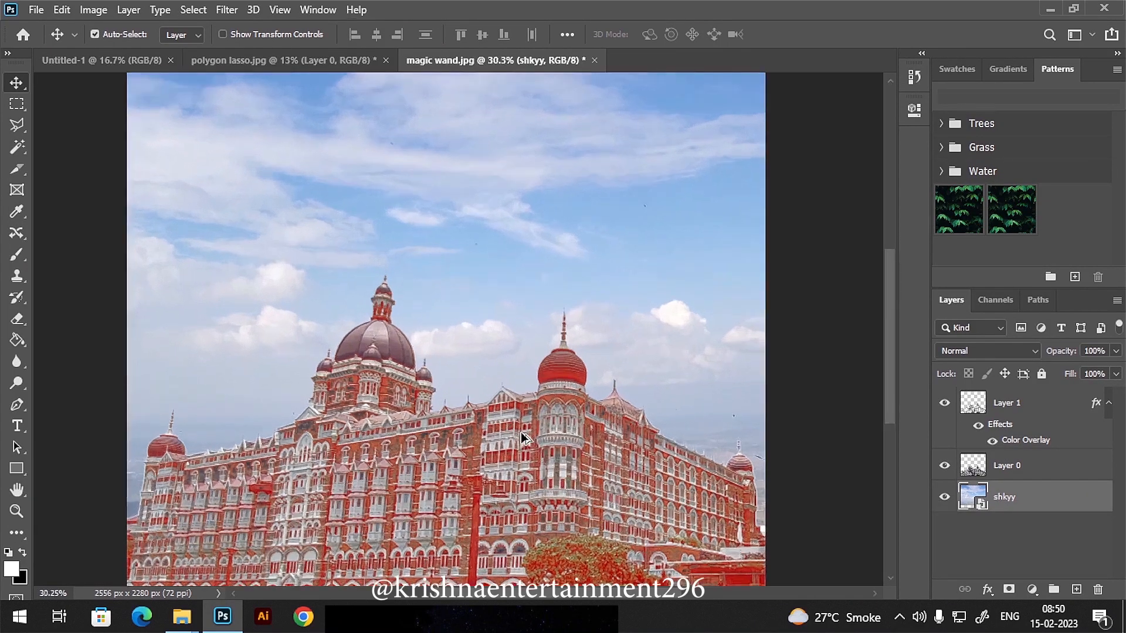
pyautogui.scroll(-1, 522, 434)
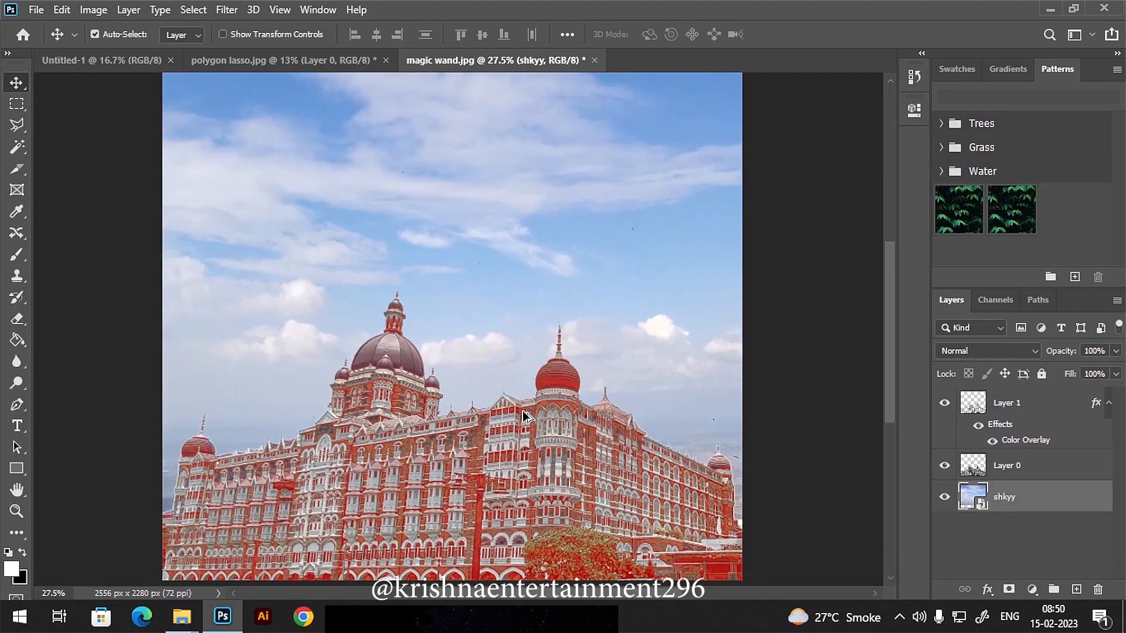
pyautogui.scroll(-1, 523, 416)
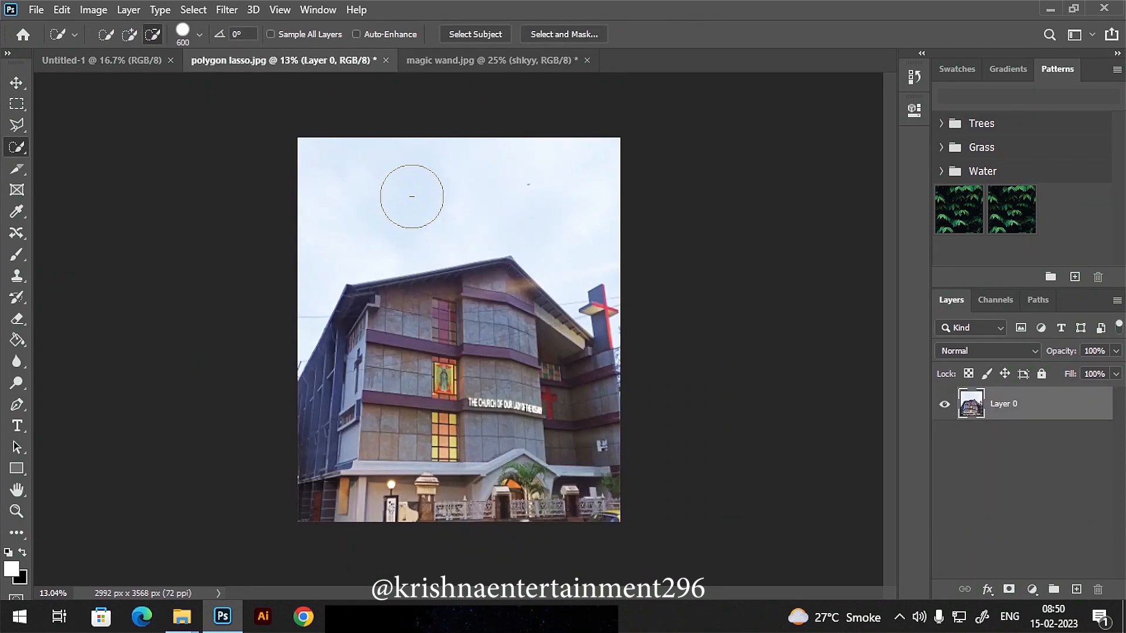
# Step: In polygon lasso.jpg, select the sky above the church with the Quick Selection tool in add mode and delete it
pyautogui.click(130, 34)
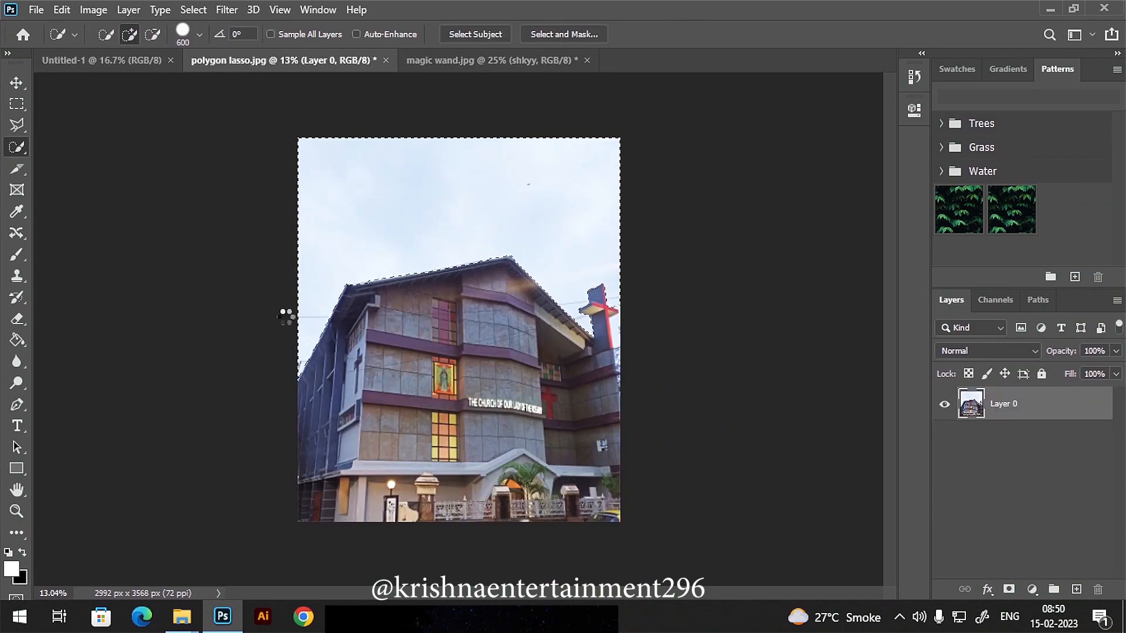
pyautogui.press('[')
pyautogui.press('[')
pyautogui.press('[')
pyautogui.press('Delete')
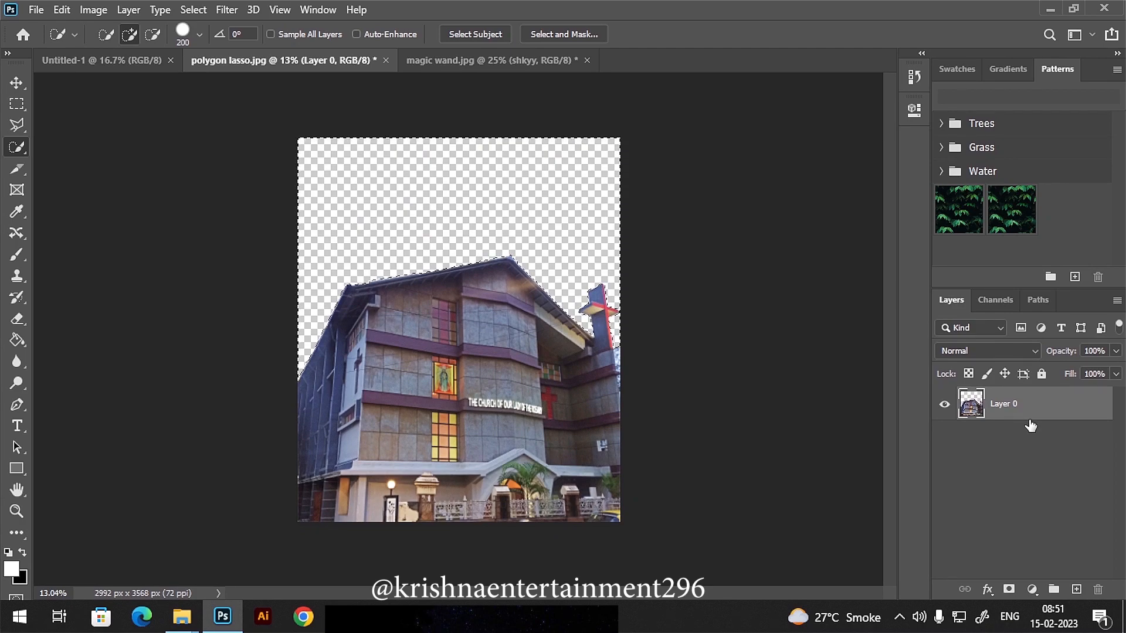
pyautogui.moveTo(193, 622)
pyautogui.click(239, 567)
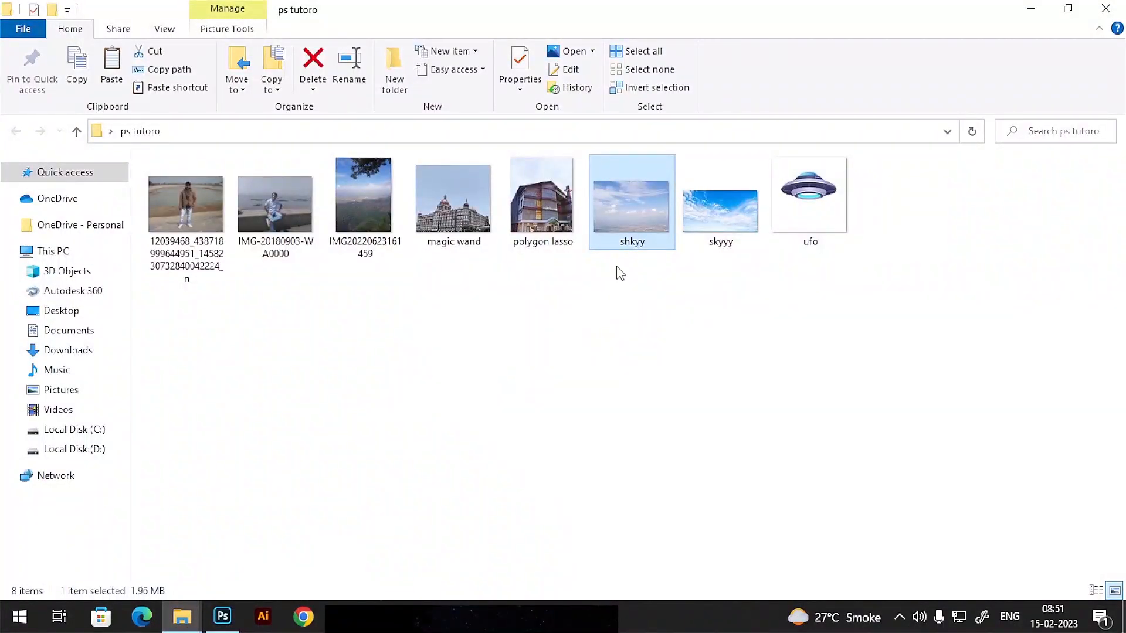
pyautogui.moveTo(369, 260); pyautogui.dragTo(437, 306)
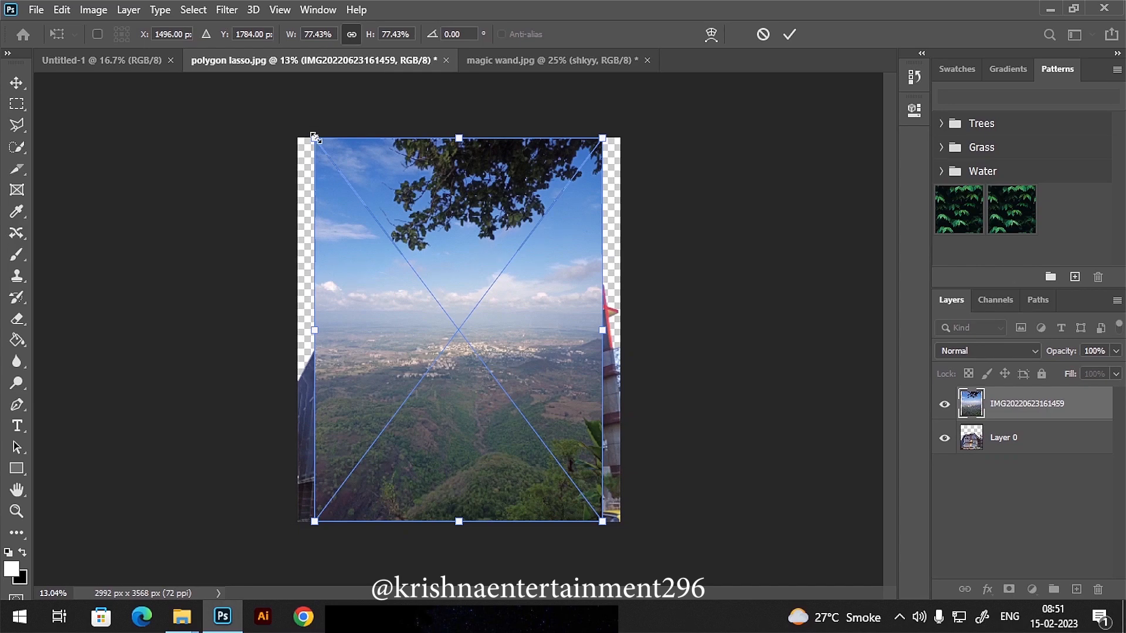
pyautogui.press('super+space')
pyautogui.moveTo(303, 139); pyautogui.dragTo(293, 108)
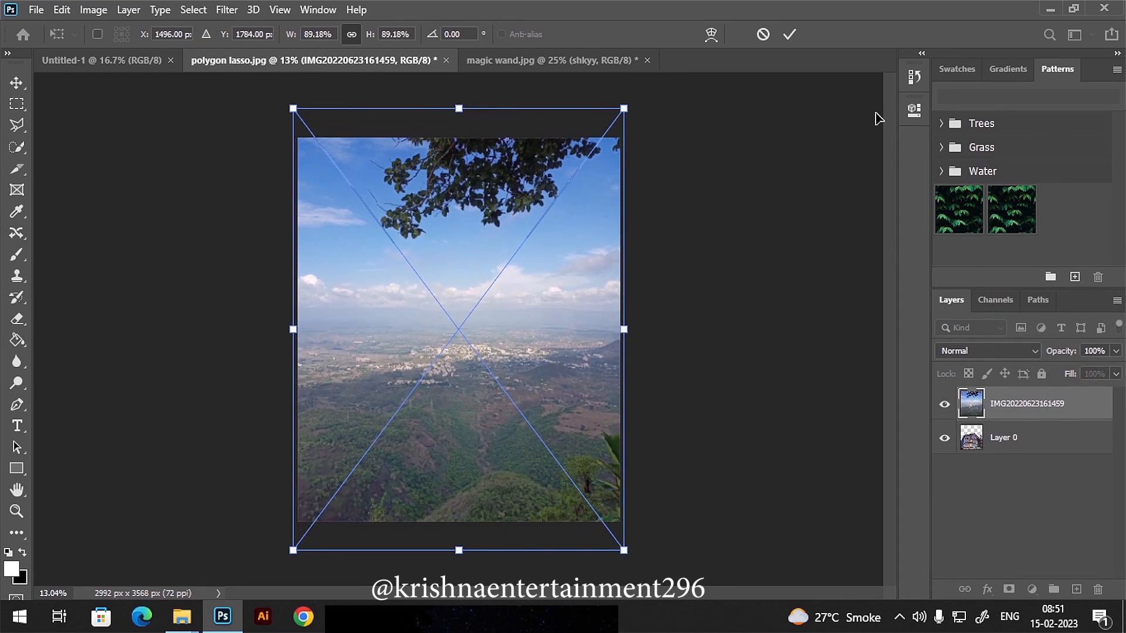
pyautogui.click(791, 35)
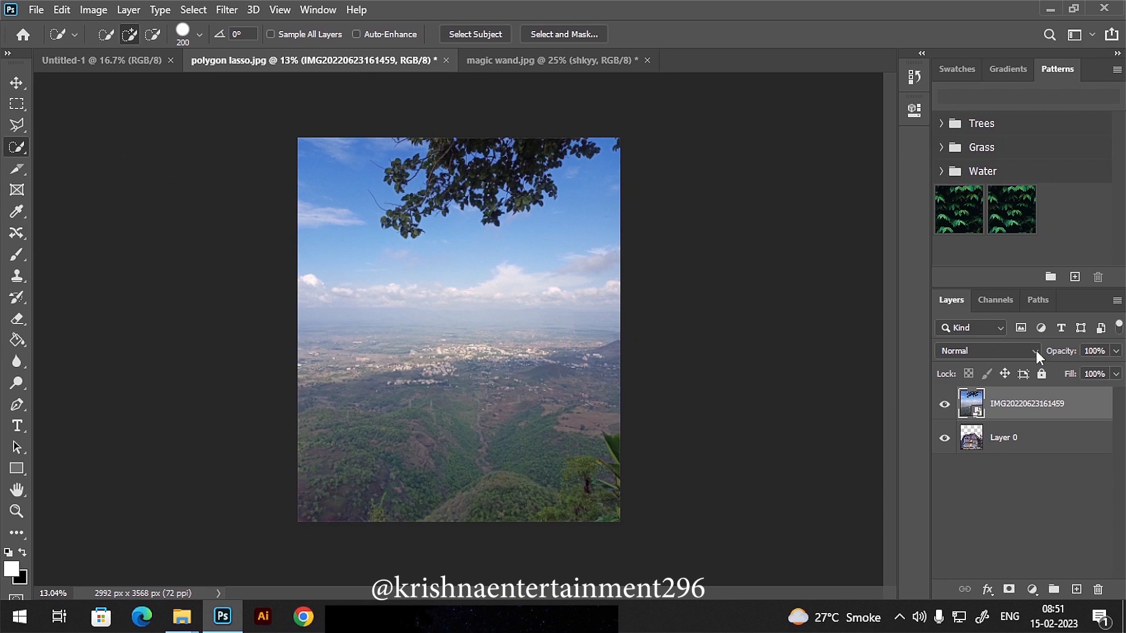
# Step: Select a full-width band of the landscape photo from the lower sky to the town with the Rectangular Marquee tool and nudge it slightly down
pyautogui.click(17, 104)
pyautogui.moveTo(291, 234); pyautogui.dragTo(649, 388)
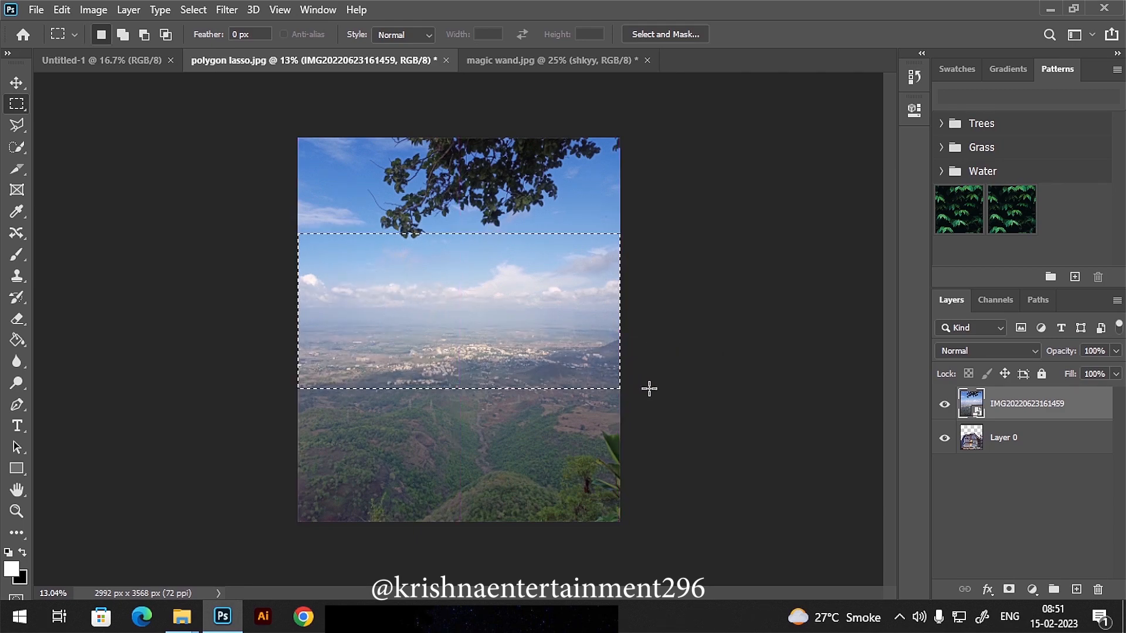
pyautogui.press('Down')
pyautogui.press('Down')
pyautogui.press('Down')
pyautogui.press('Down')
pyautogui.press('Down')
pyautogui.press('Down')
pyautogui.press('Down')
pyautogui.press('Down')
pyautogui.press('Down')
pyautogui.press('Down')
pyautogui.press('Down')
pyautogui.press('Down')
pyautogui.press('Down')
pyautogui.press('Down')
pyautogui.press('Down')
pyautogui.press('Down')
pyautogui.press('Down')
pyautogui.press('Down')
pyautogui.press('Down')
pyautogui.press('Down')
pyautogui.press('Down')
pyautogui.press('Down')
pyautogui.press('Down')
pyautogui.press('Down')
pyautogui.press('Down')
pyautogui.press('Down')
pyautogui.press('Down')
pyautogui.press('Down')
pyautogui.press('Up')
pyautogui.press('Up')
pyautogui.press('Up')
pyautogui.press('Up')
pyautogui.press('Up')
pyautogui.press('Up')
pyautogui.press('Up')
pyautogui.press('Up')
pyautogui.press('Up')
pyautogui.press('Up')
pyautogui.press('Up')
pyautogui.press('Up')
pyautogui.press('Up')
pyautogui.press('Up')
pyautogui.press('Up')
pyautogui.press('Up')
pyautogui.press('Up')
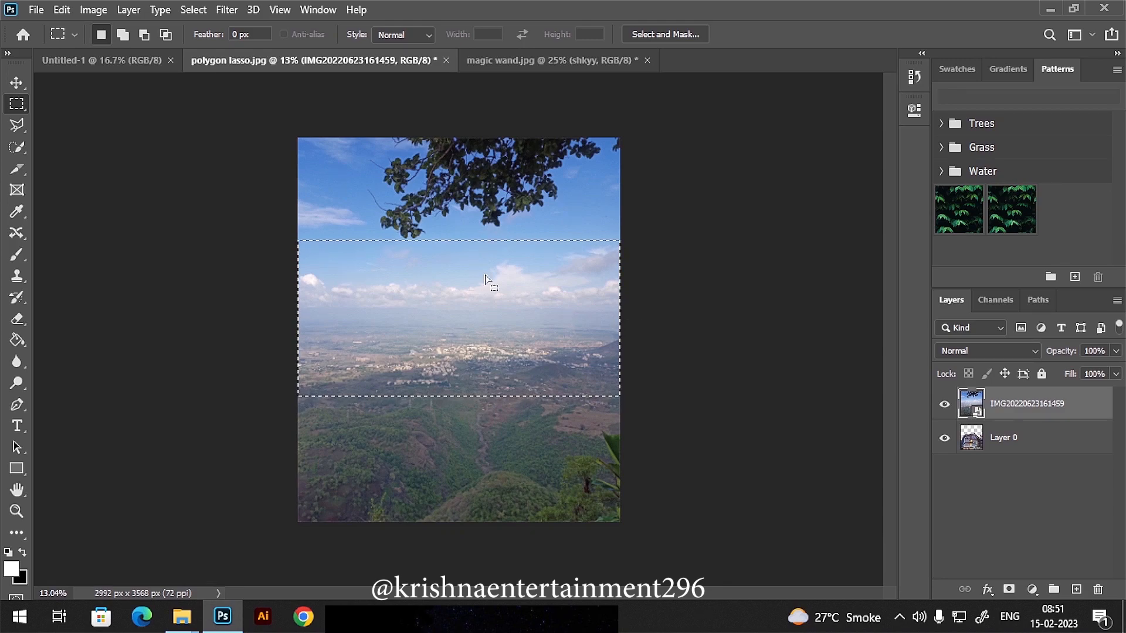
pyautogui.rightClick(518, 241)
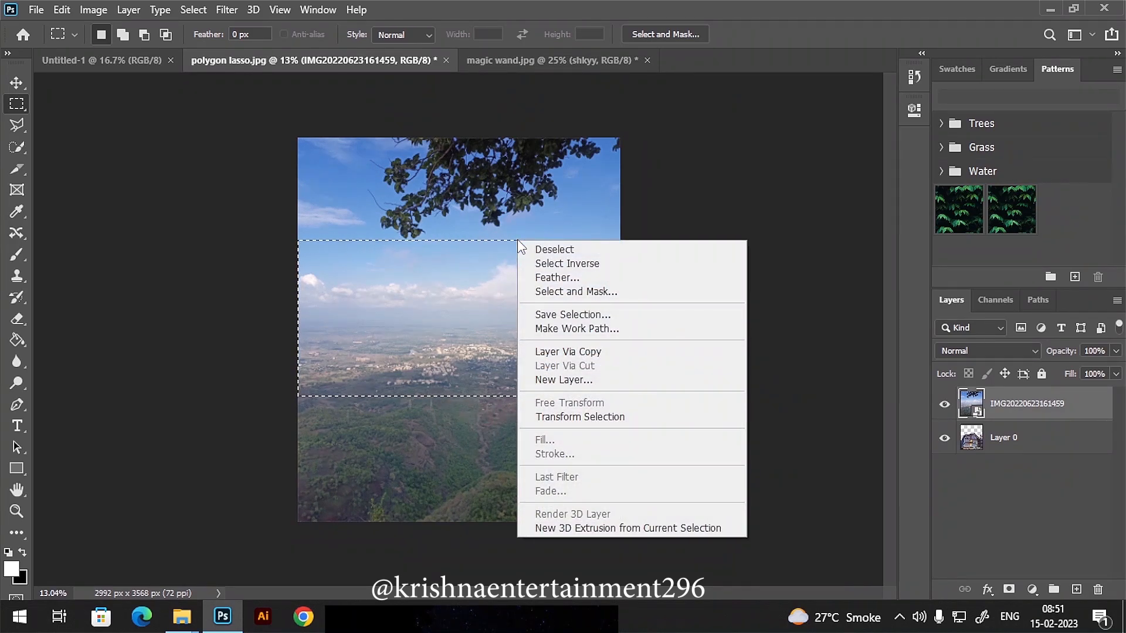
pyautogui.click(562, 352)
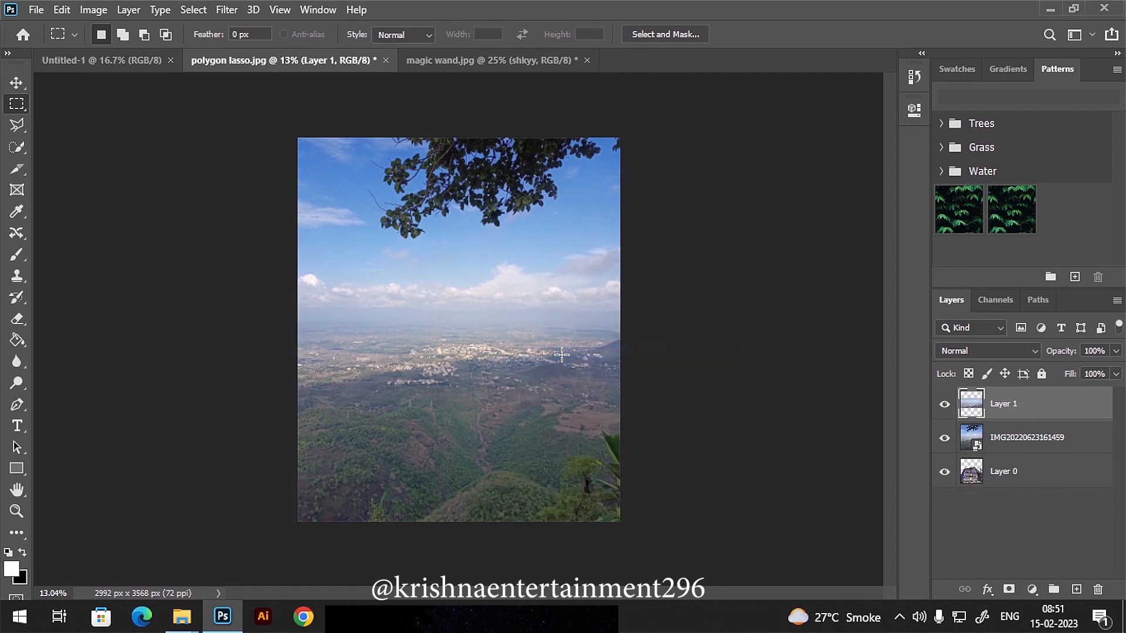
pyautogui.click(1012, 453)
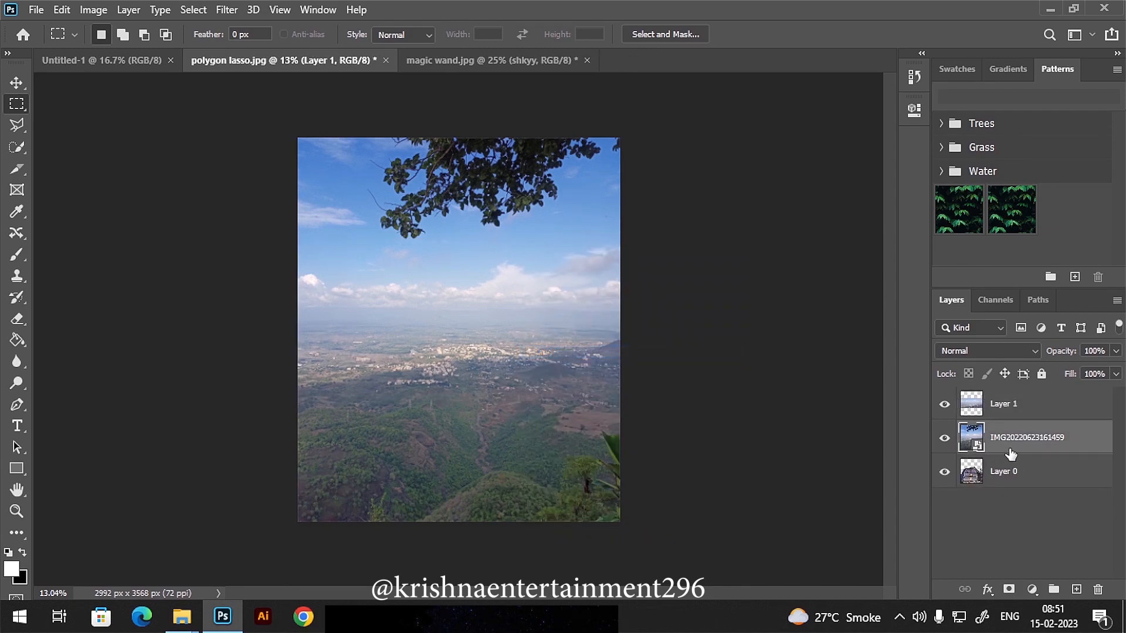
pyautogui.press('Delete')
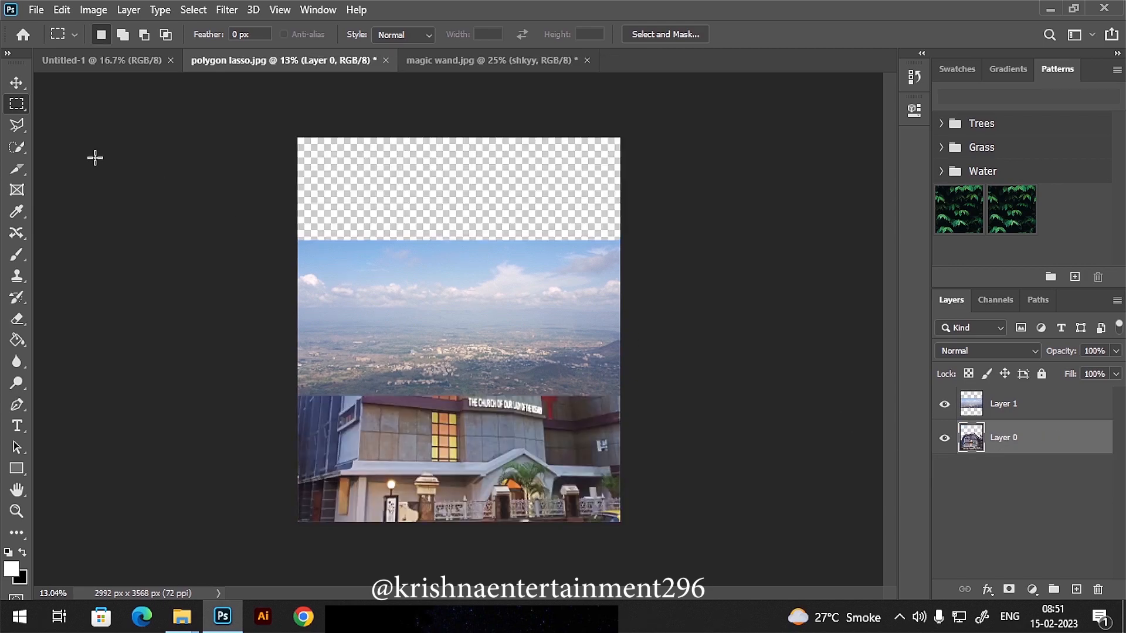
# Step: Move the copied landscape band on Layer 1 up to the canvas's upper edge
pyautogui.click(16, 83)
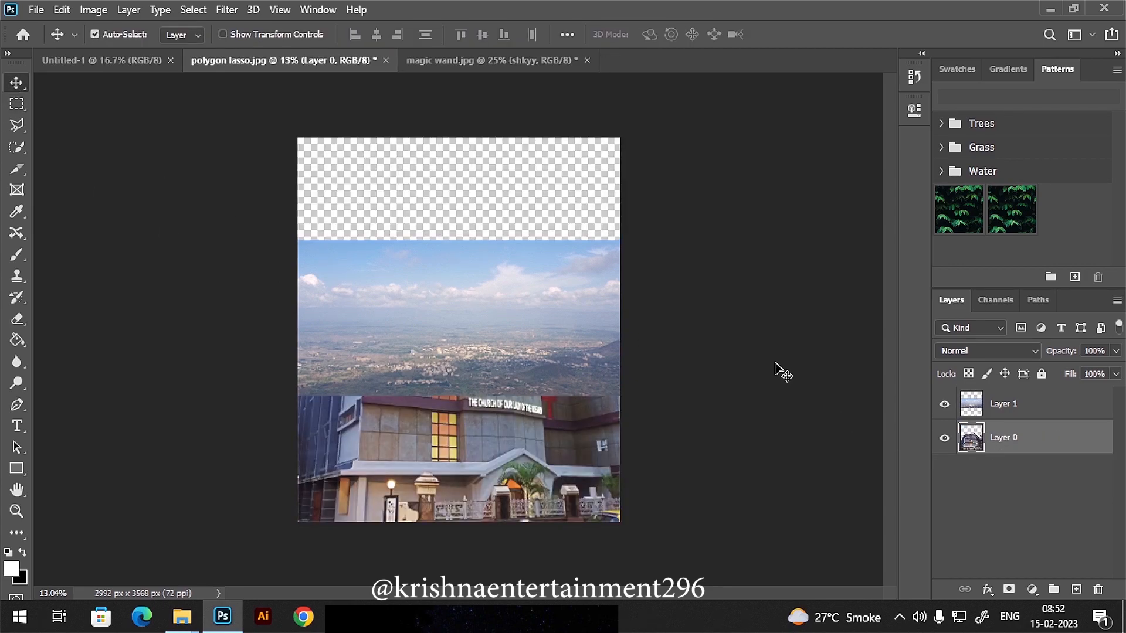
pyautogui.click(1044, 415)
pyautogui.moveTo(462, 287); pyautogui.dragTo(459, 188)
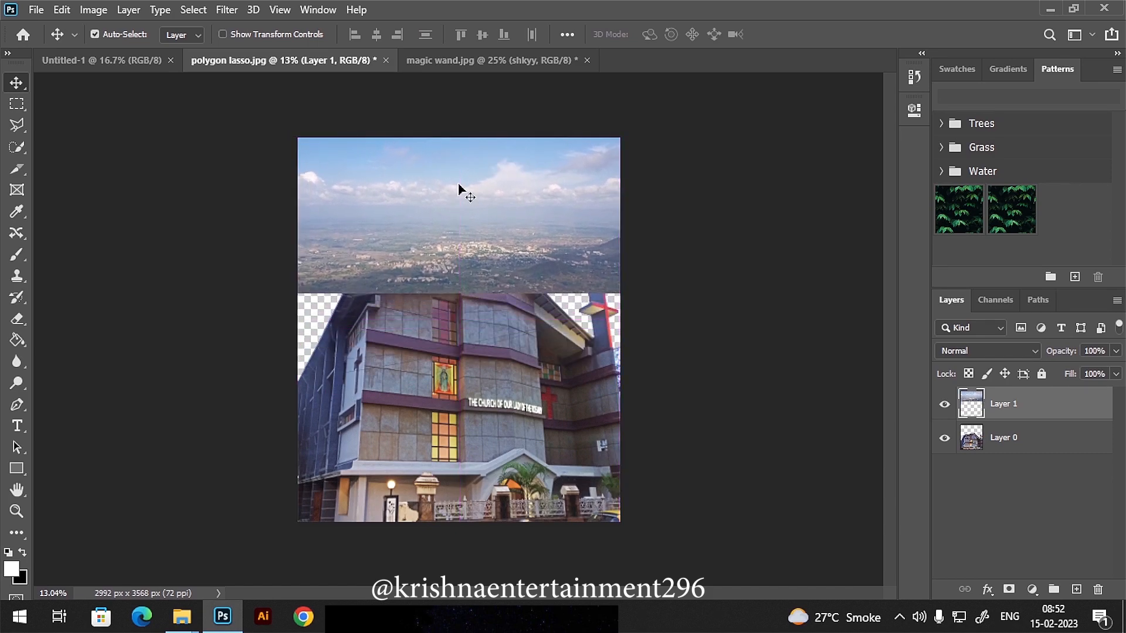
# Step: Scale the landscape band to 182.66% so it covers the sky area, and place Layer 1 beneath Layer 0
pyautogui.hotkey('ctrl', 't')
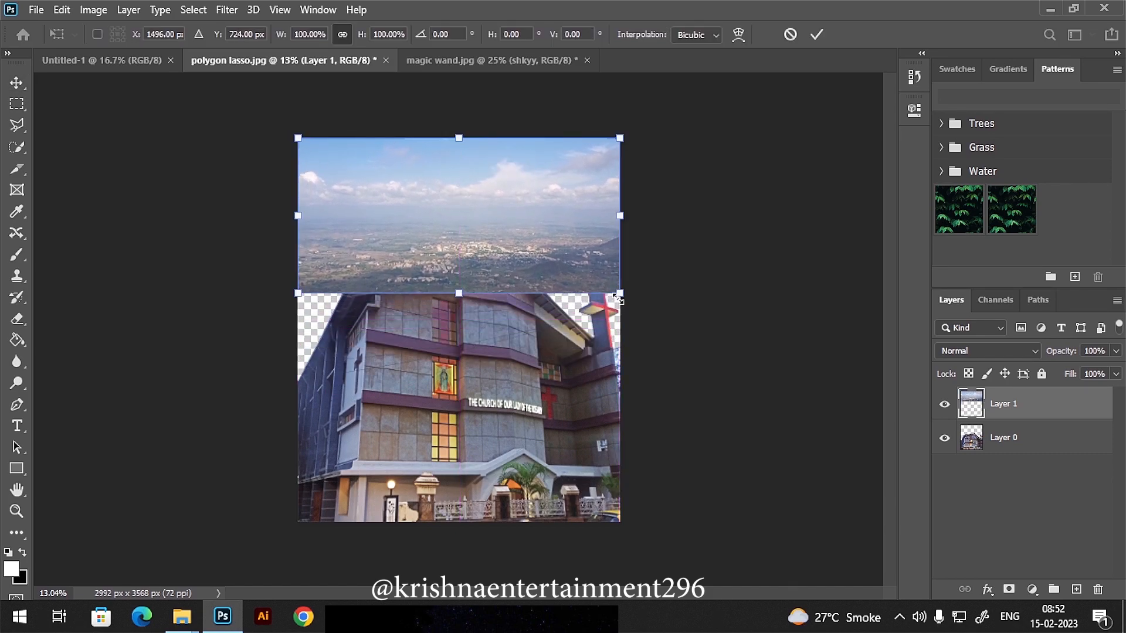
pyautogui.moveTo(619, 292); pyautogui.dragTo(749, 354)
pyautogui.moveTo(624, 336); pyautogui.dragTo(626, 360)
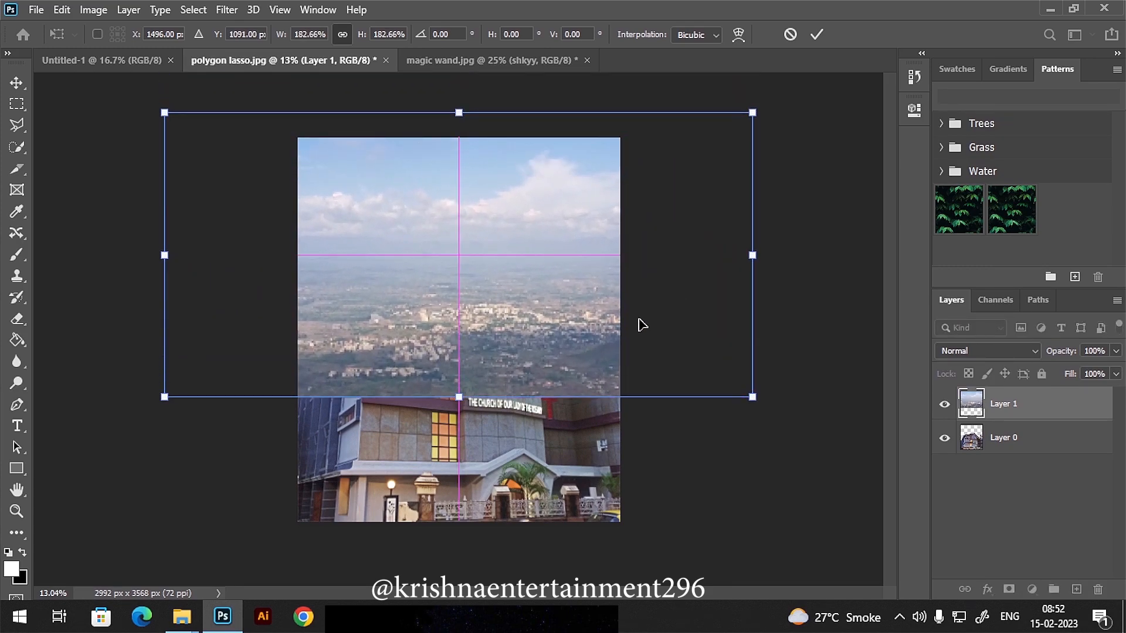
pyautogui.click(817, 34)
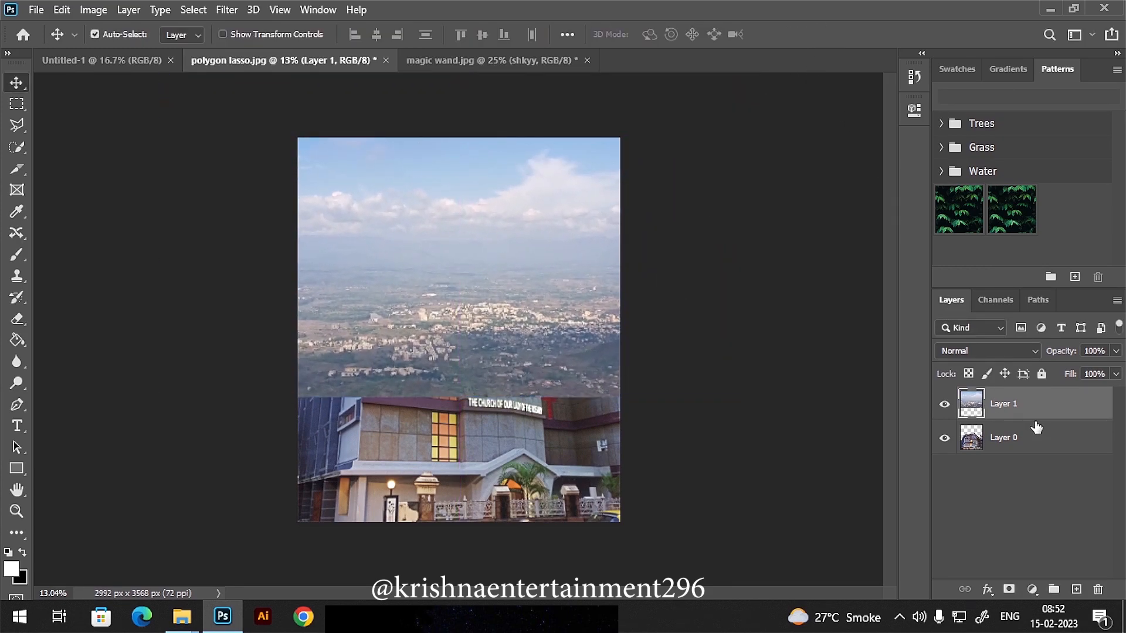
pyautogui.moveTo(1038, 414); pyautogui.dragTo(1037, 463)
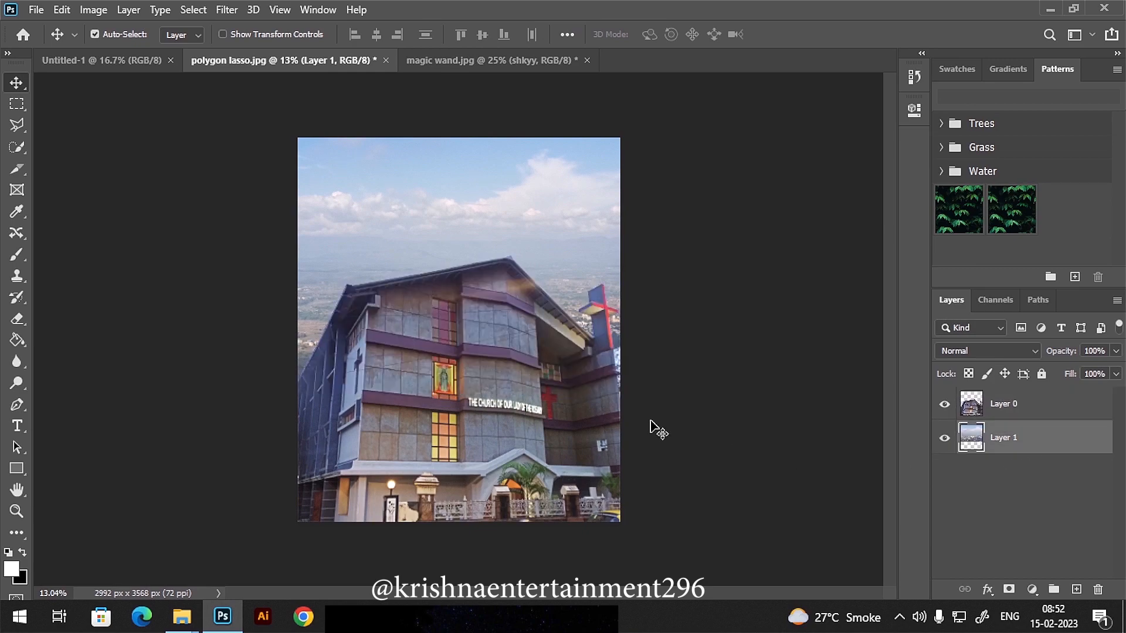
pyautogui.scroll(1, 515, 311)
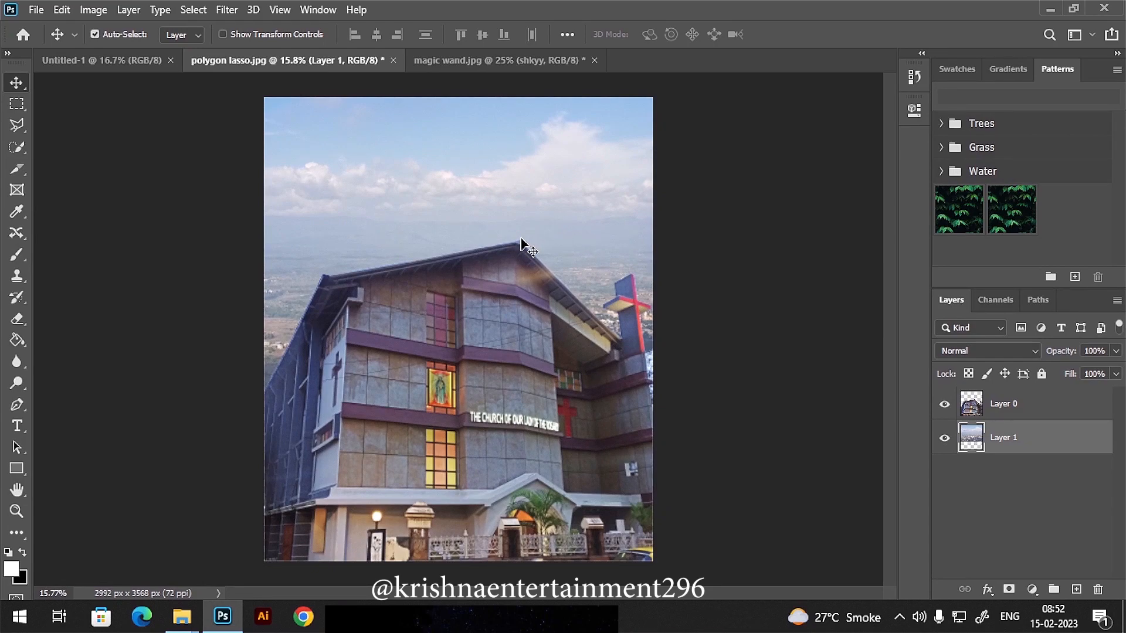
pyautogui.click(26, 153)
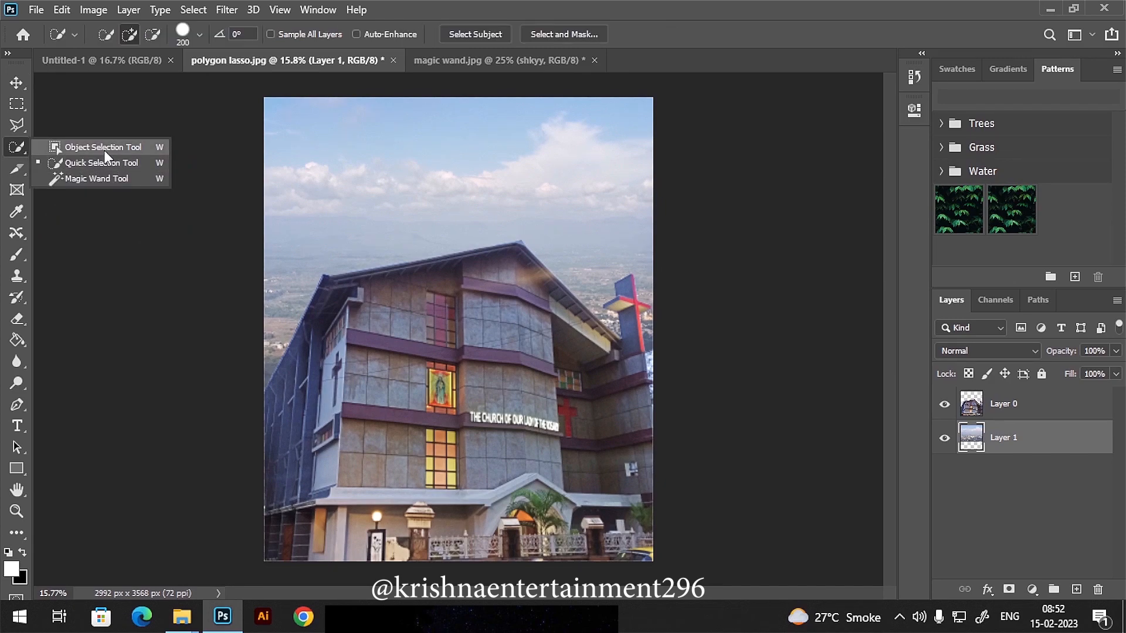
pyautogui.click(508, 59)
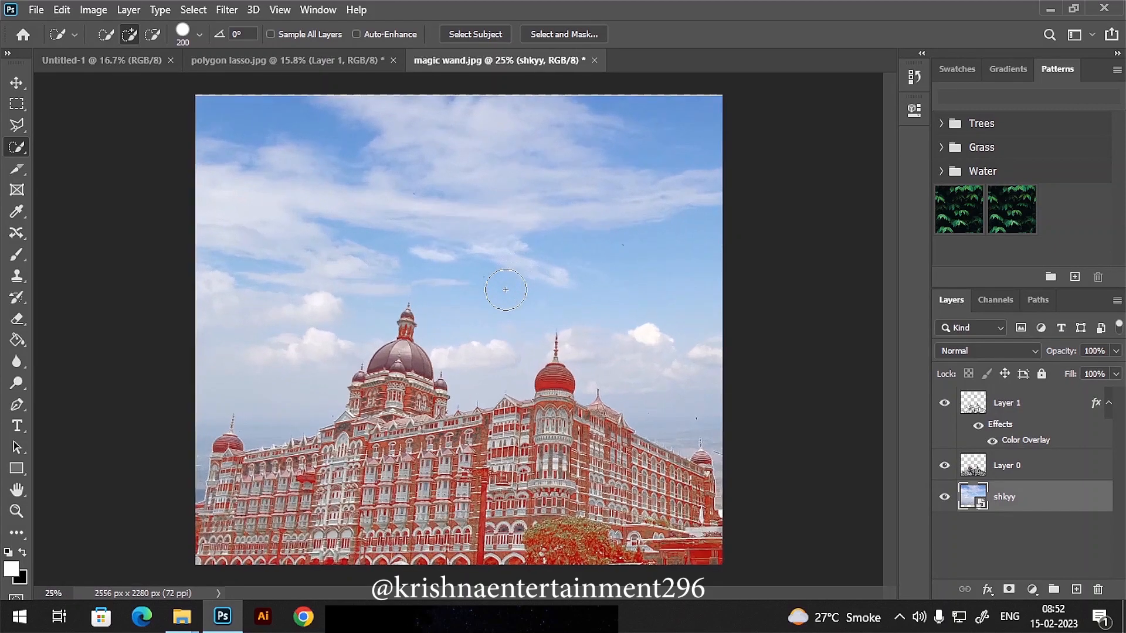
pyautogui.click(318, 66)
pyautogui.click(462, 64)
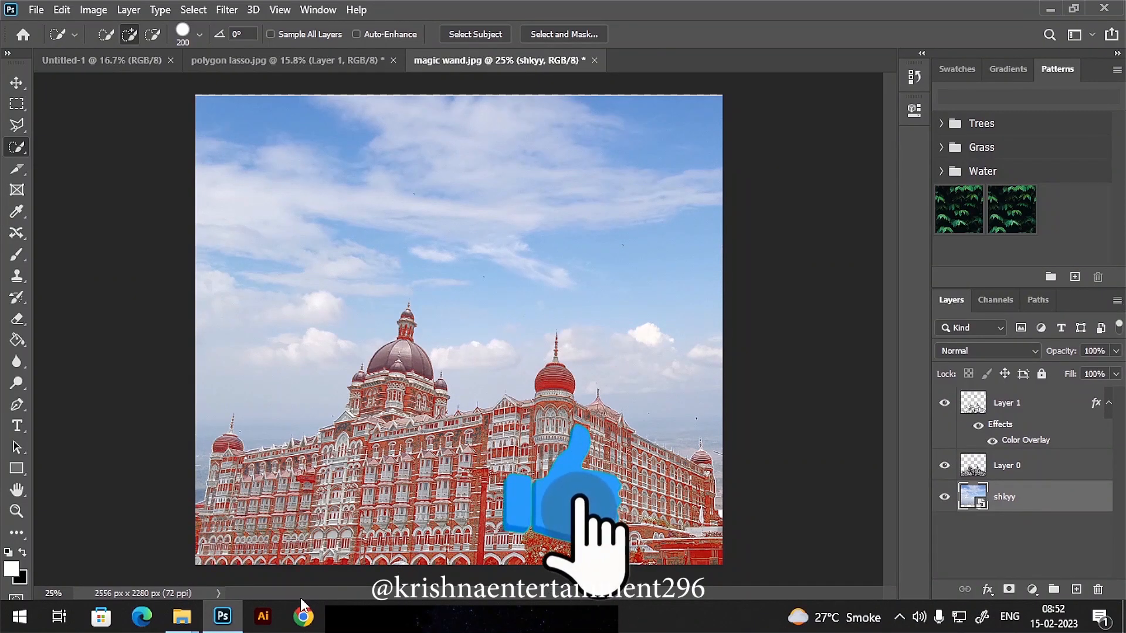
# Step: Open the photo of the man standing by the water from the ps tutoro folder as a separate document and unlock its background layer
pyautogui.moveTo(194, 620)
pyautogui.click(270, 552)
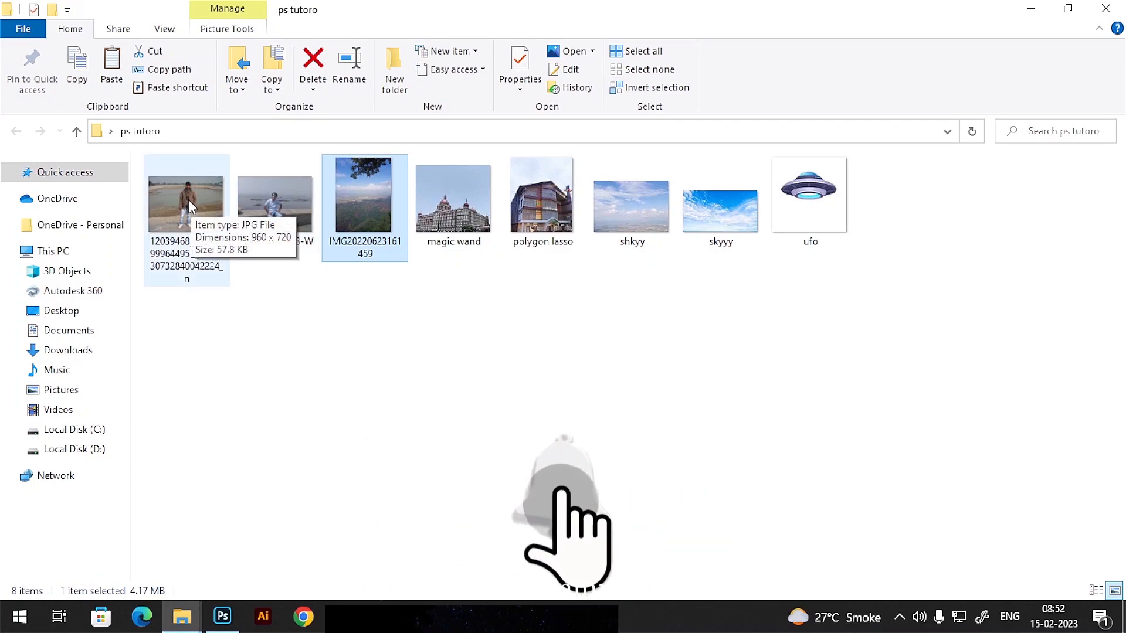
pyautogui.click(189, 199)
pyautogui.moveTo(188, 199)
pyautogui.mouseDown()
pyautogui.moveTo(261, 382)
pyautogui.moveTo(227, 614)
pyautogui.moveTo(628, 198)
pyautogui.moveTo(670, 55)
pyautogui.moveTo(737, 59)
pyautogui.moveTo(691, 63)
pyautogui.mouseUp()
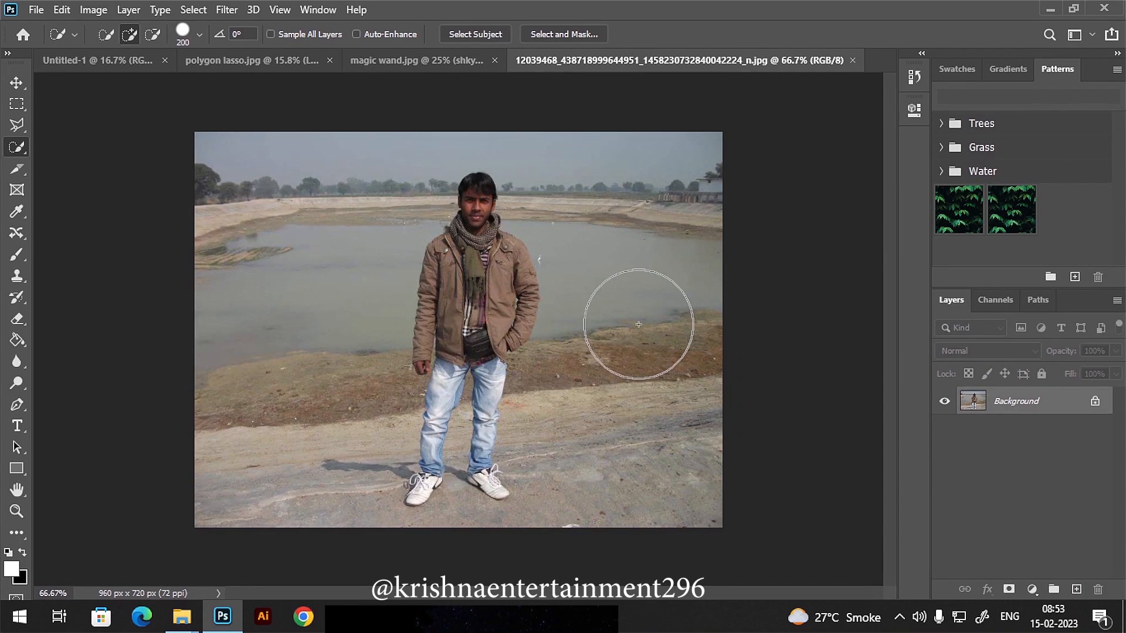
pyautogui.click(1095, 402)
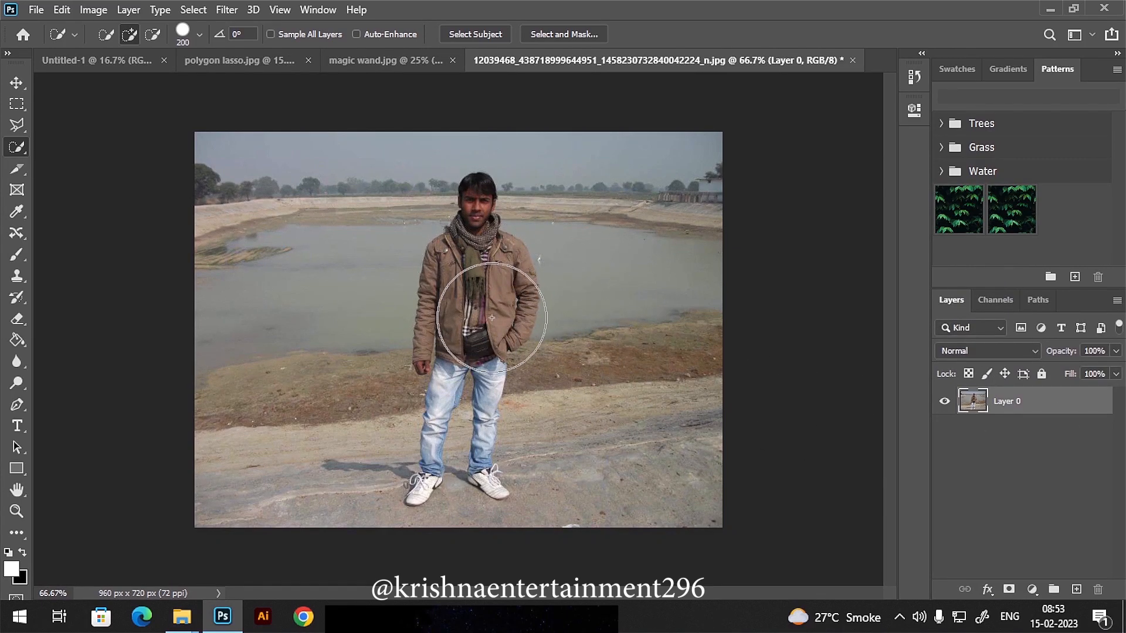
# Step: Brighten the photo with a Brightness/Contrast adjustment, setting Brightness to 60
pyautogui.click(88, 12)
pyautogui.moveTo(131, 50)
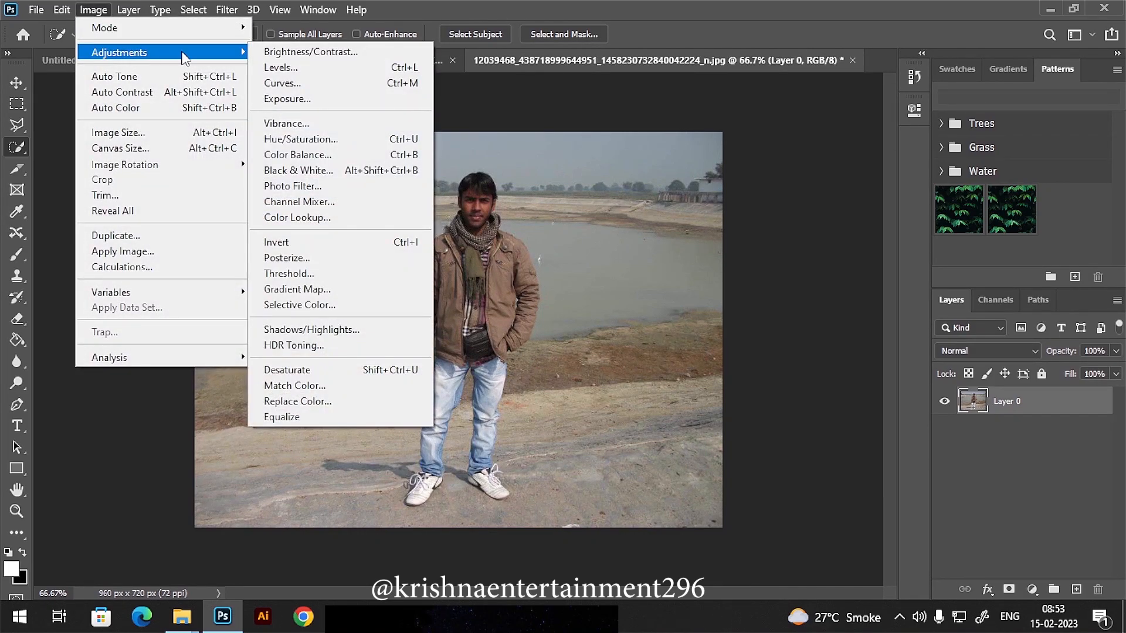
pyautogui.click(301, 54)
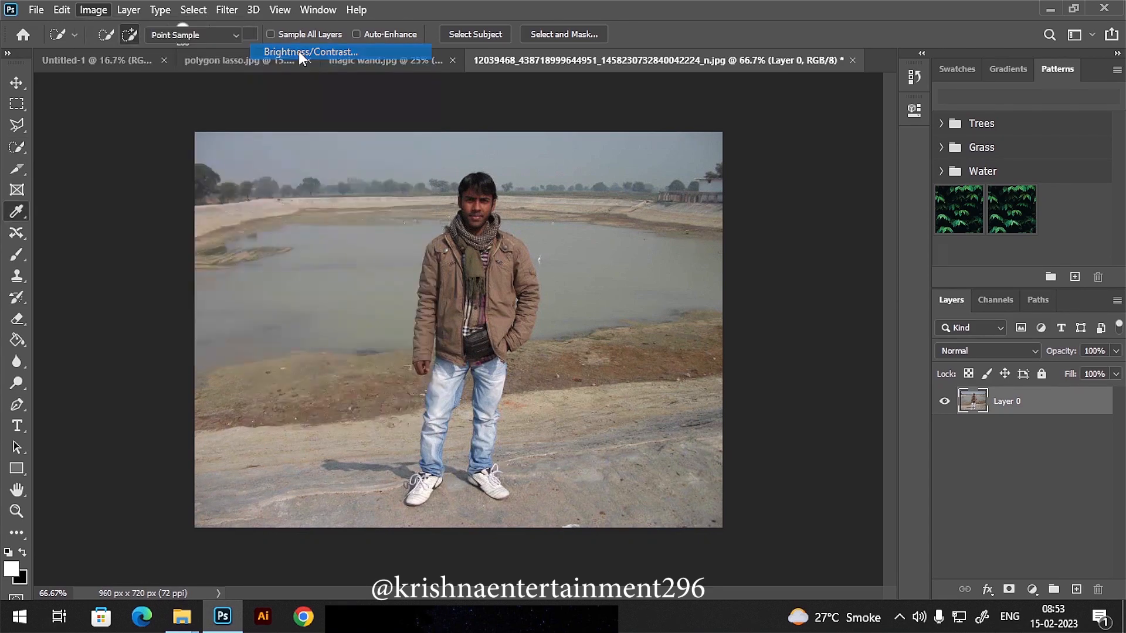
pyautogui.moveTo(787, 211); pyautogui.dragTo(818, 214)
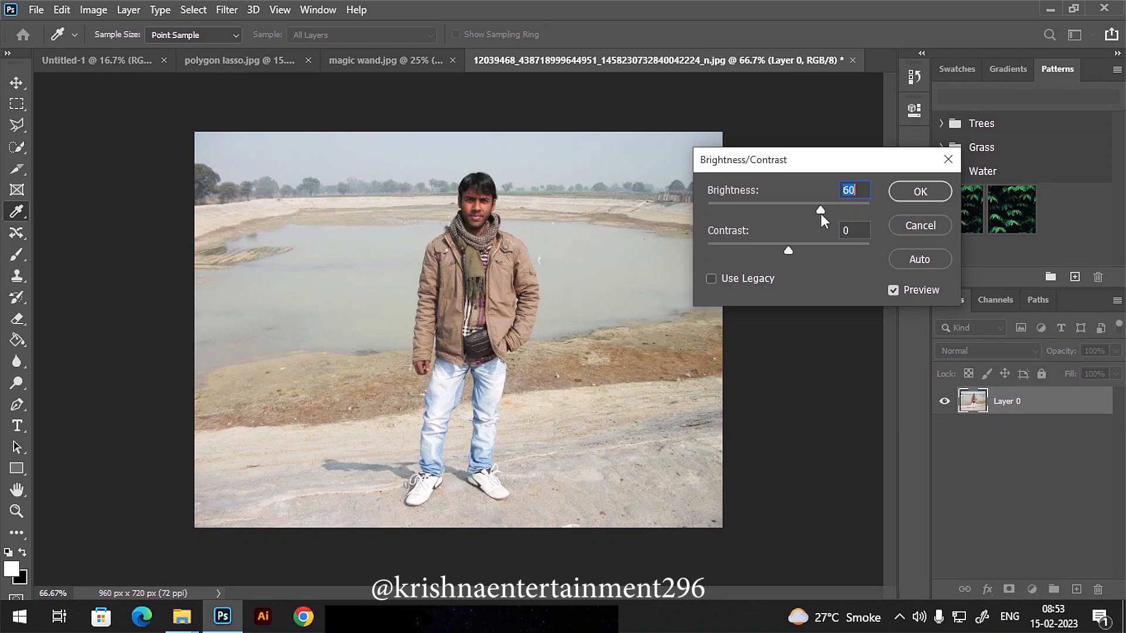
pyautogui.click(921, 193)
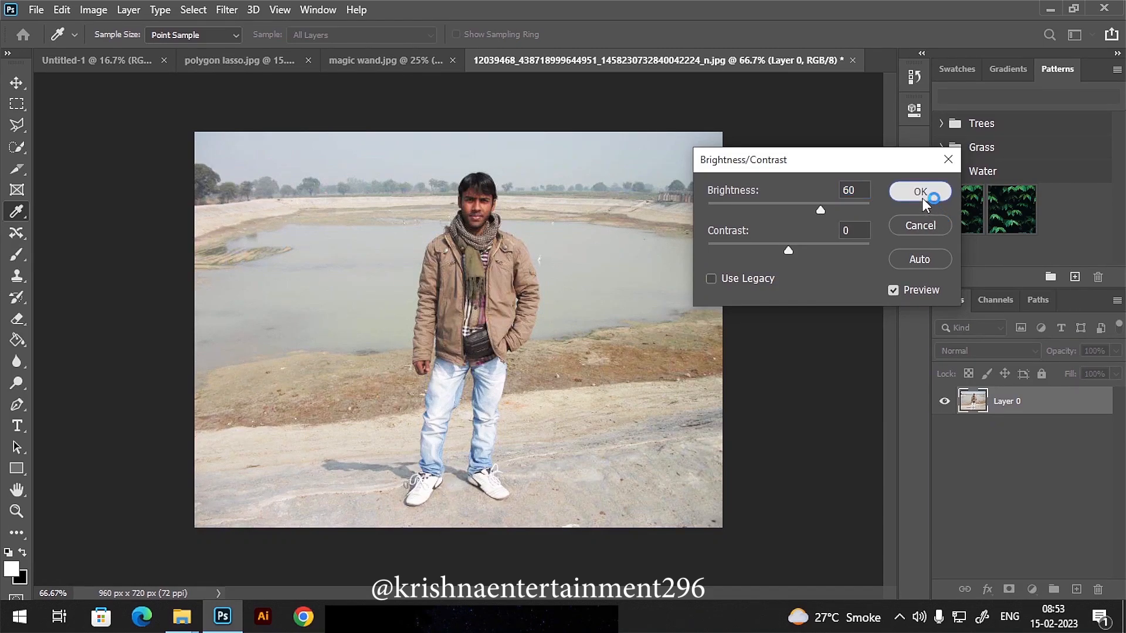
# Step: Select the man with an Object Selection rectangle of about 269 by 634 px around him and copy him to a new layer
pyautogui.press('w')
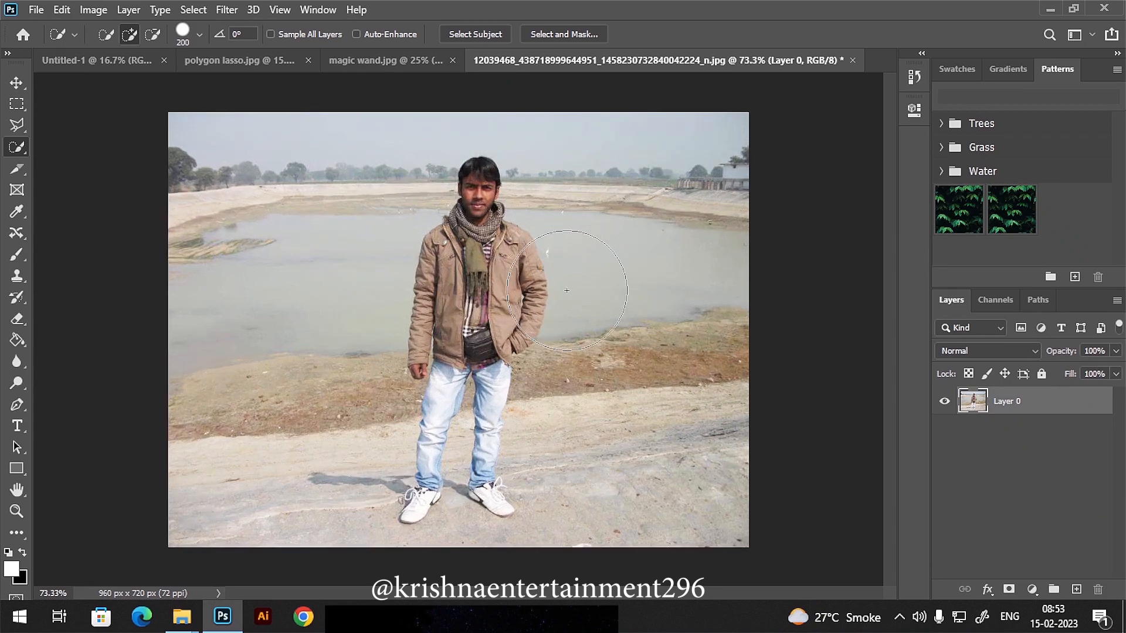
pyautogui.scroll(2, 569, 290)
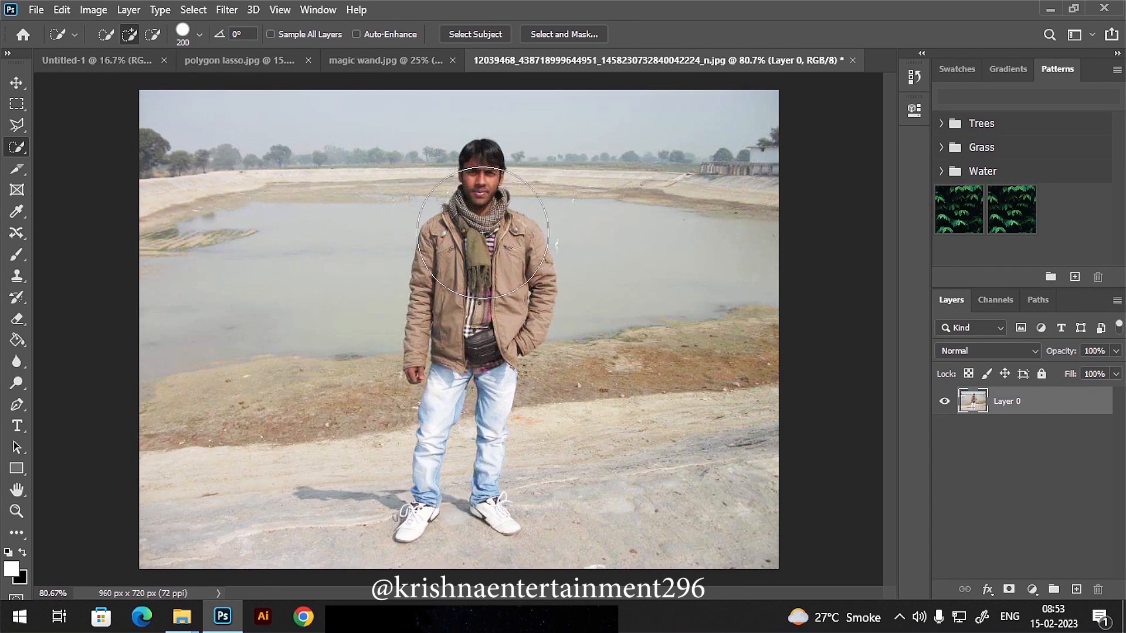
pyautogui.scroll(-1, 431, 228)
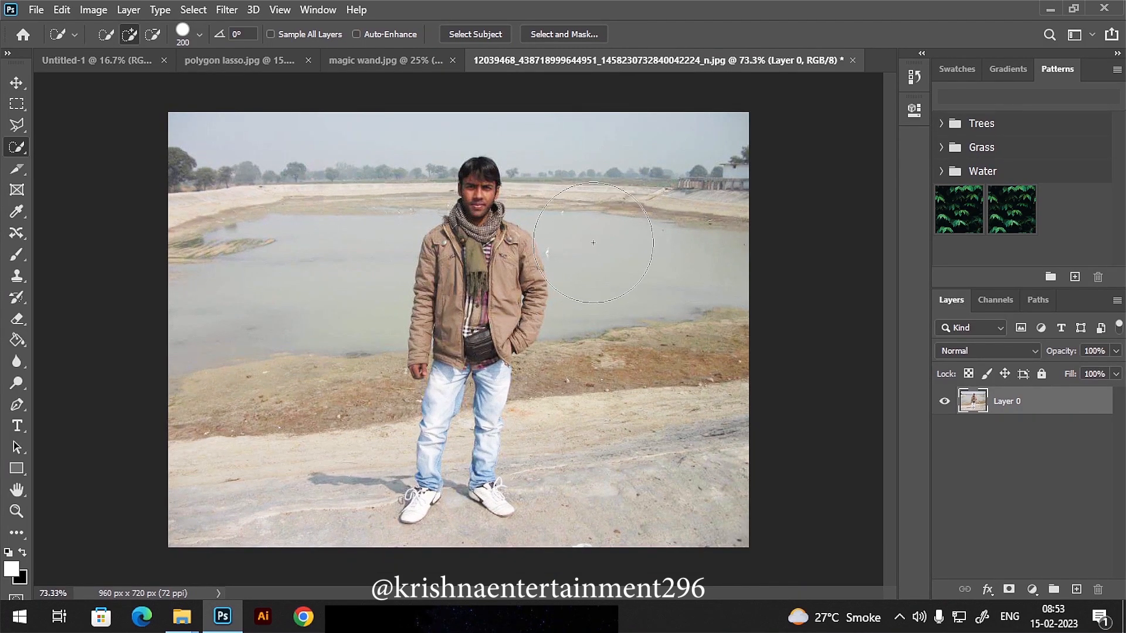
pyautogui.rightClick(23, 153)
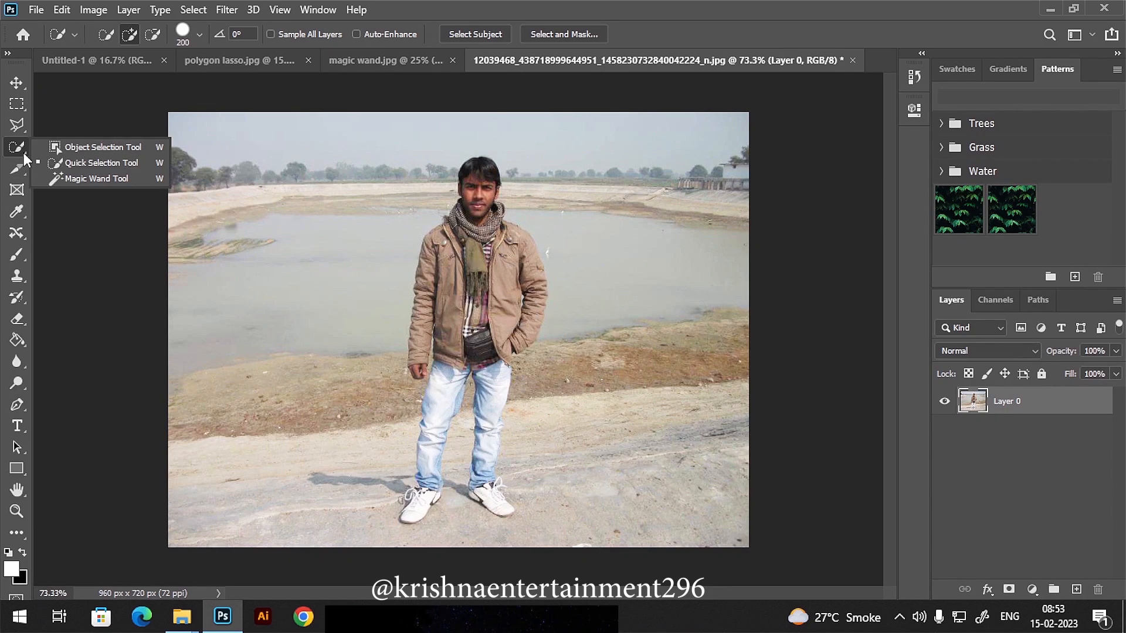
pyautogui.click(89, 147)
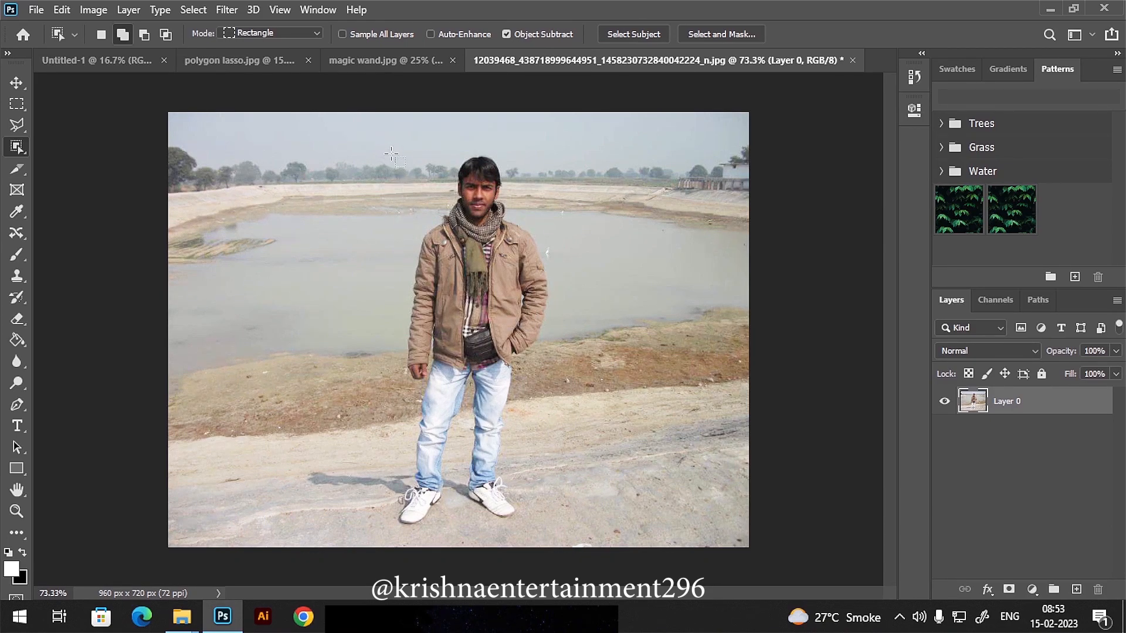
pyautogui.moveTo(384, 152); pyautogui.dragTo(544, 535)
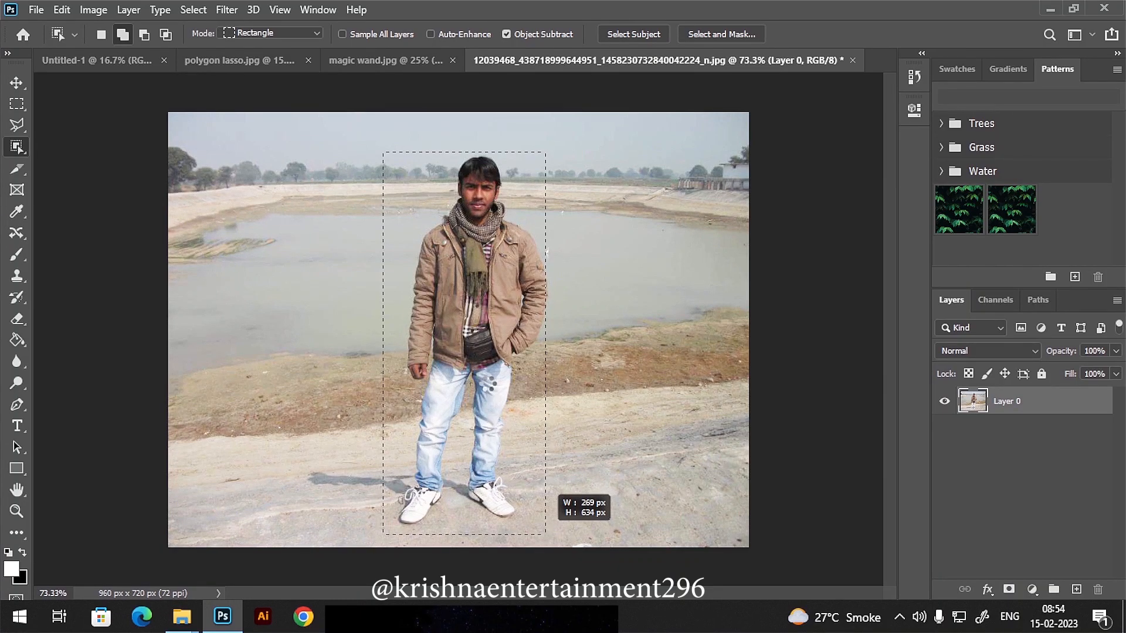
pyautogui.moveTo(545, 534); pyautogui.dragTo(544, 535)
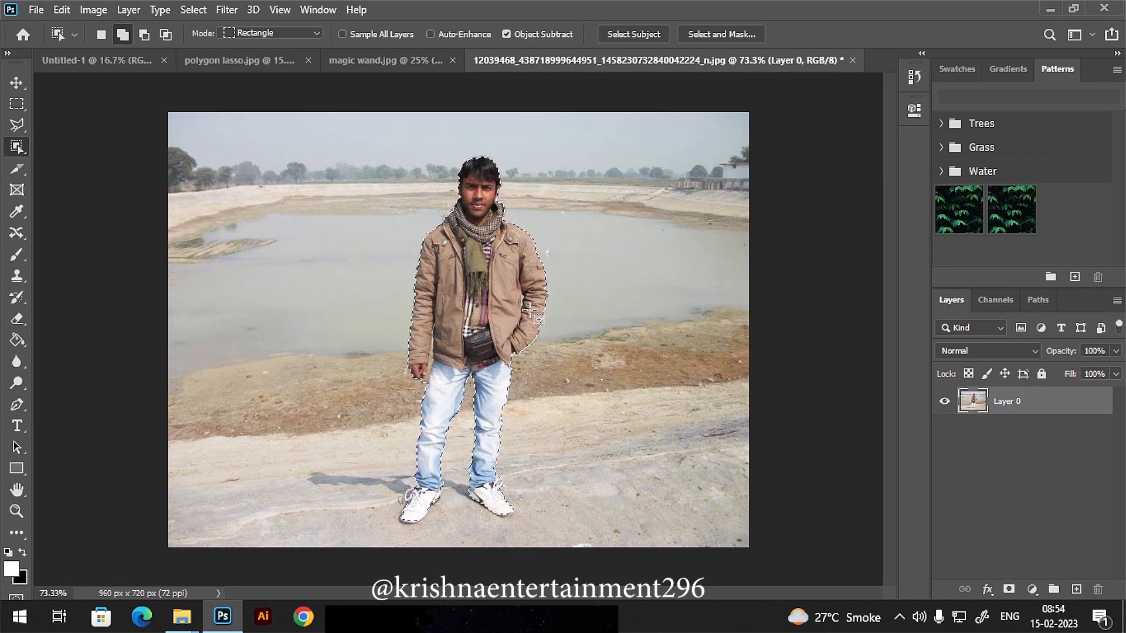
pyautogui.rightClick(530, 237)
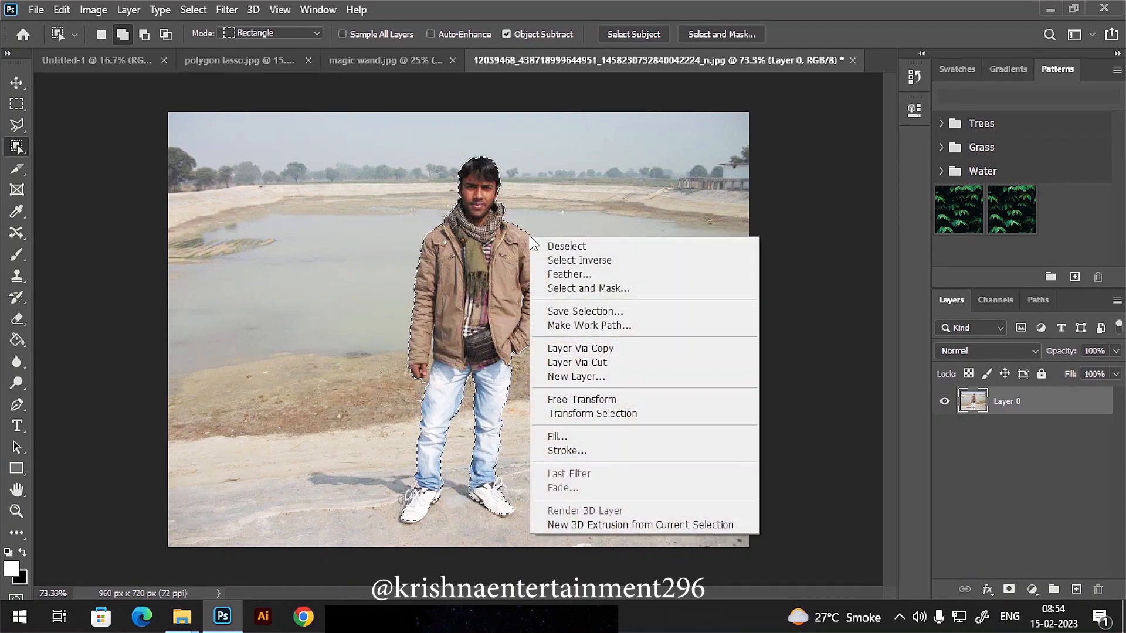
pyautogui.click(567, 349)
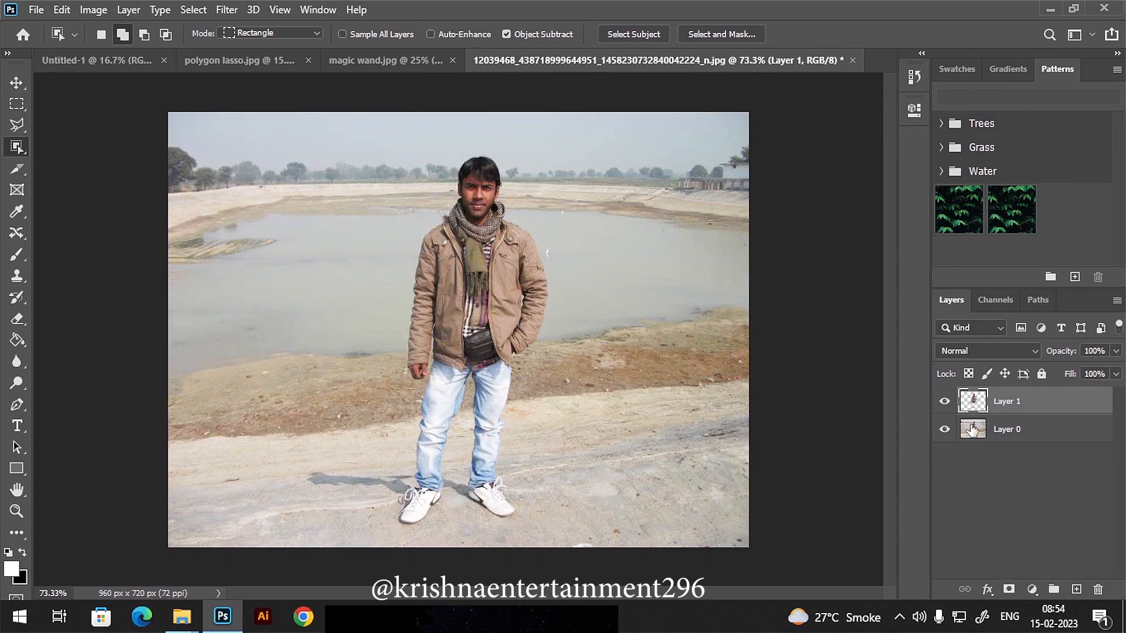
# Step: Examine the cut-out man by hiding and showing Layer 0 repeatedly, leaving it shown
pyautogui.click(944, 430)
pyautogui.click(945, 431)
pyautogui.click(945, 431)
pyautogui.click(945, 431)
pyautogui.click(945, 431)
pyautogui.click(945, 431)
pyautogui.click(945, 431)
pyautogui.click(945, 431)
pyautogui.click(945, 431)
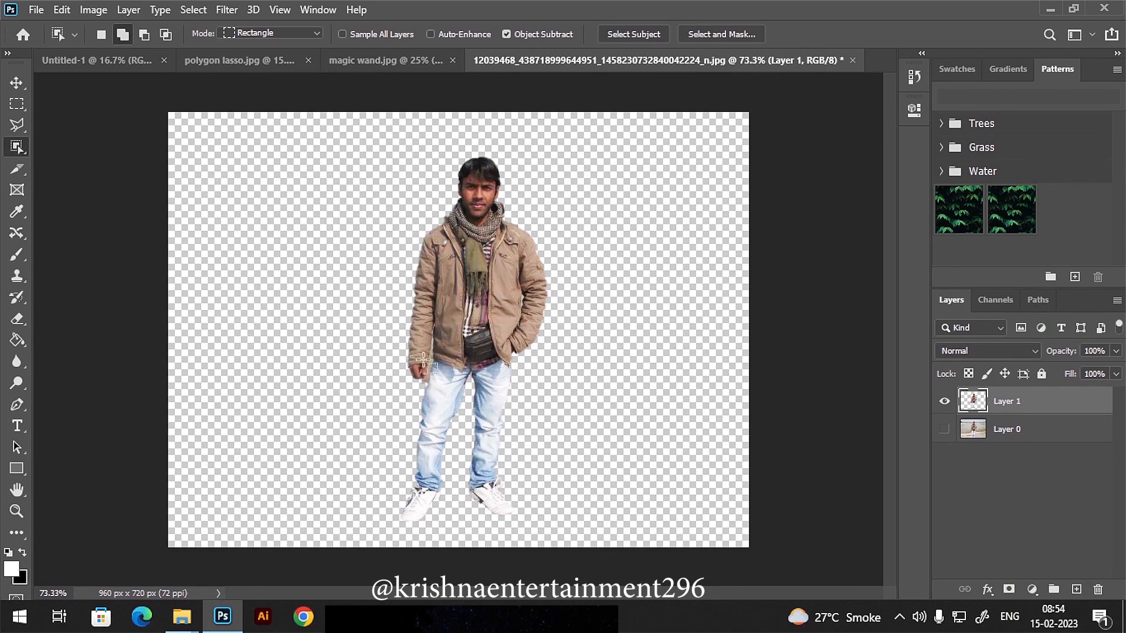
pyautogui.click(944, 431)
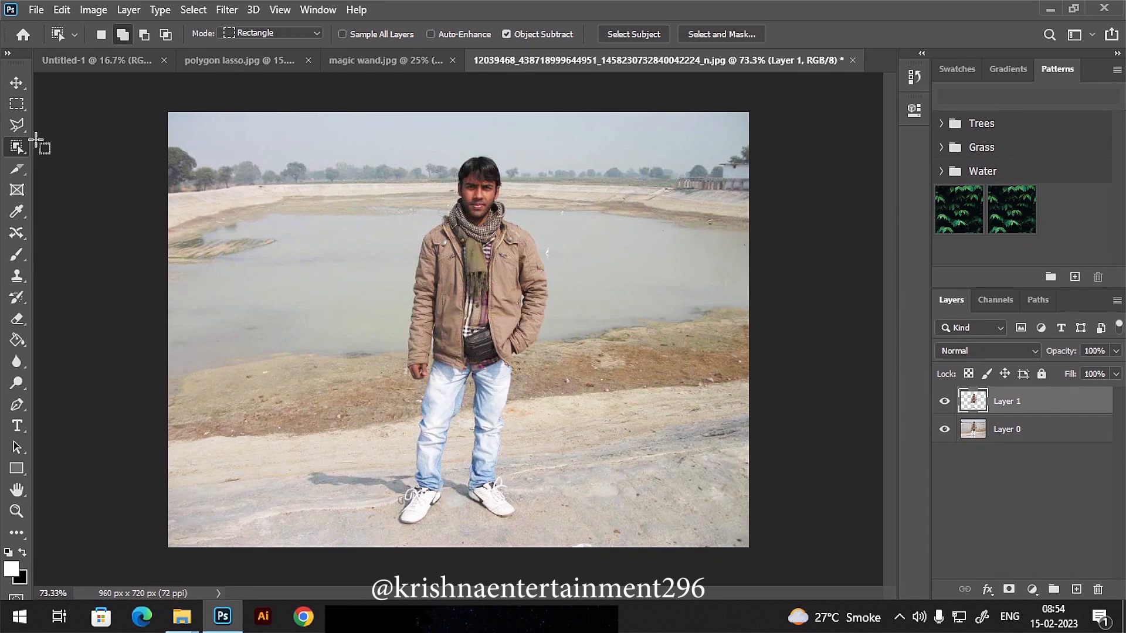
pyautogui.rightClick(16, 148)
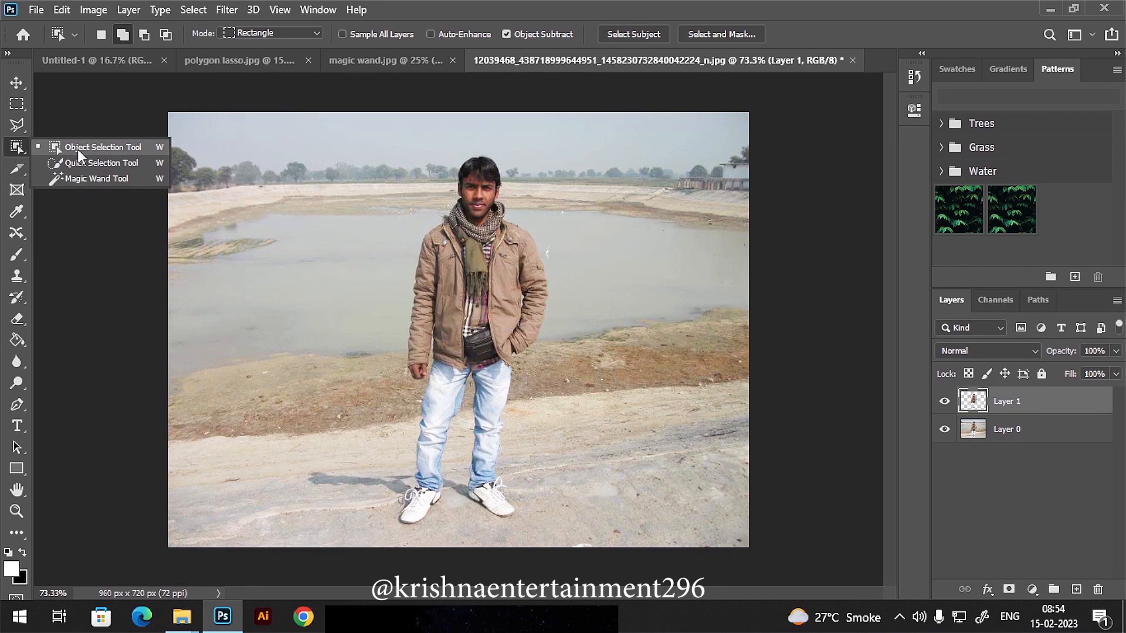
pyautogui.click(79, 149)
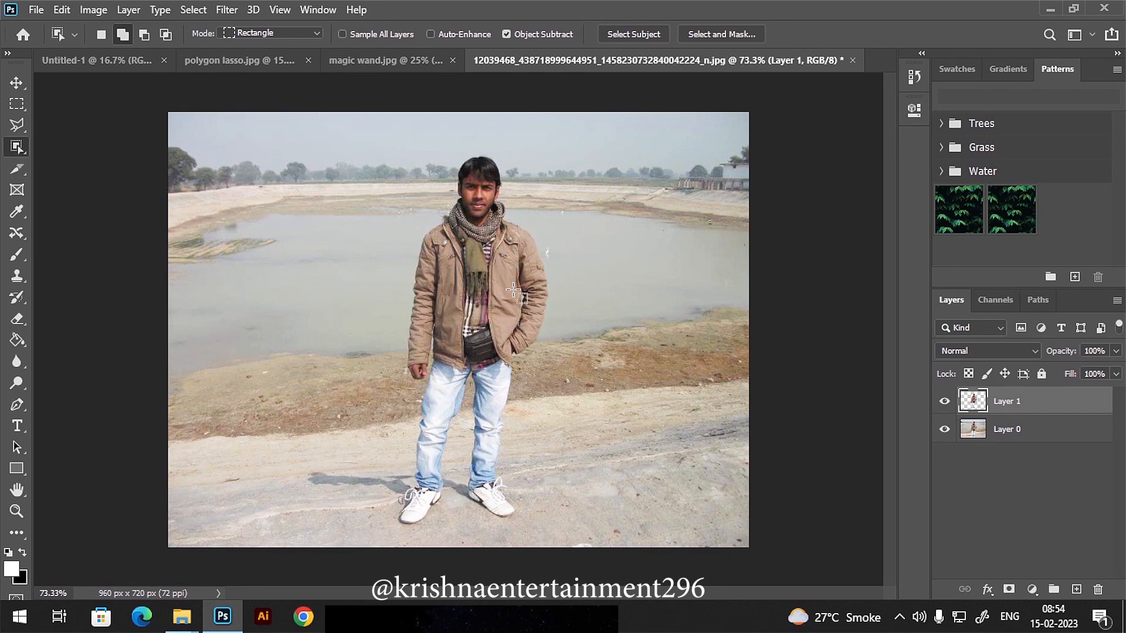
pyautogui.scroll(3, 516, 281)
pyautogui.scroll(-4, 516, 282)
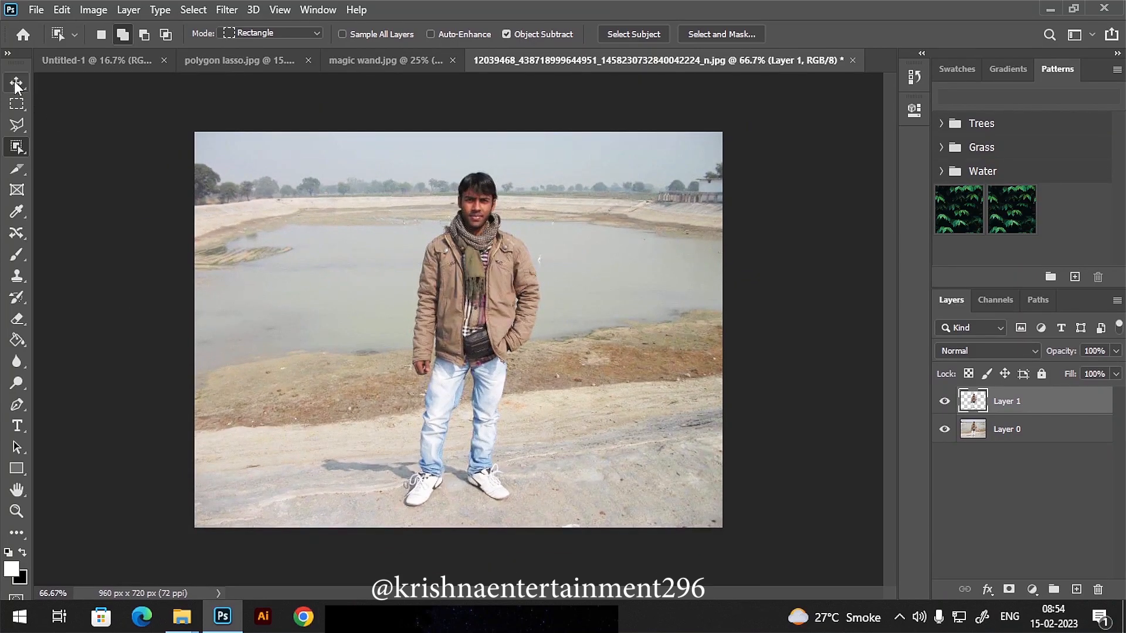
pyautogui.click(16, 83)
pyautogui.scroll(-1, 463, 341)
pyautogui.scroll(1, 463, 342)
# Step: Outline the sky, water and far bank around the man on Layer 0 with the Lasso tool, delete that area and deselect
pyautogui.click(1041, 437)
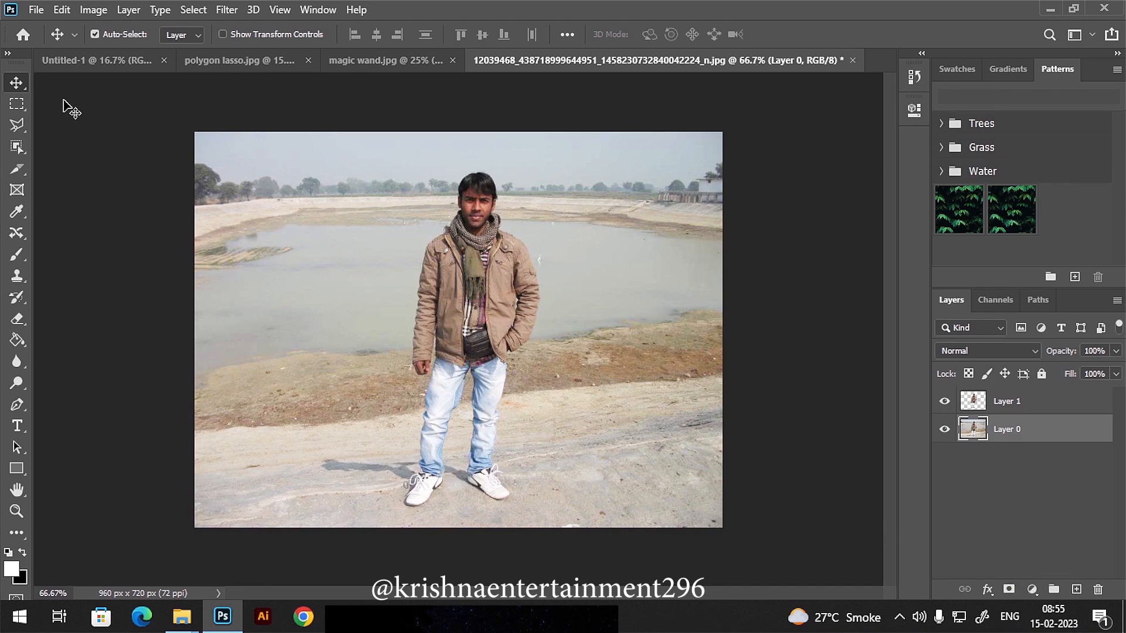
pyautogui.click(17, 125)
pyautogui.click(82, 126)
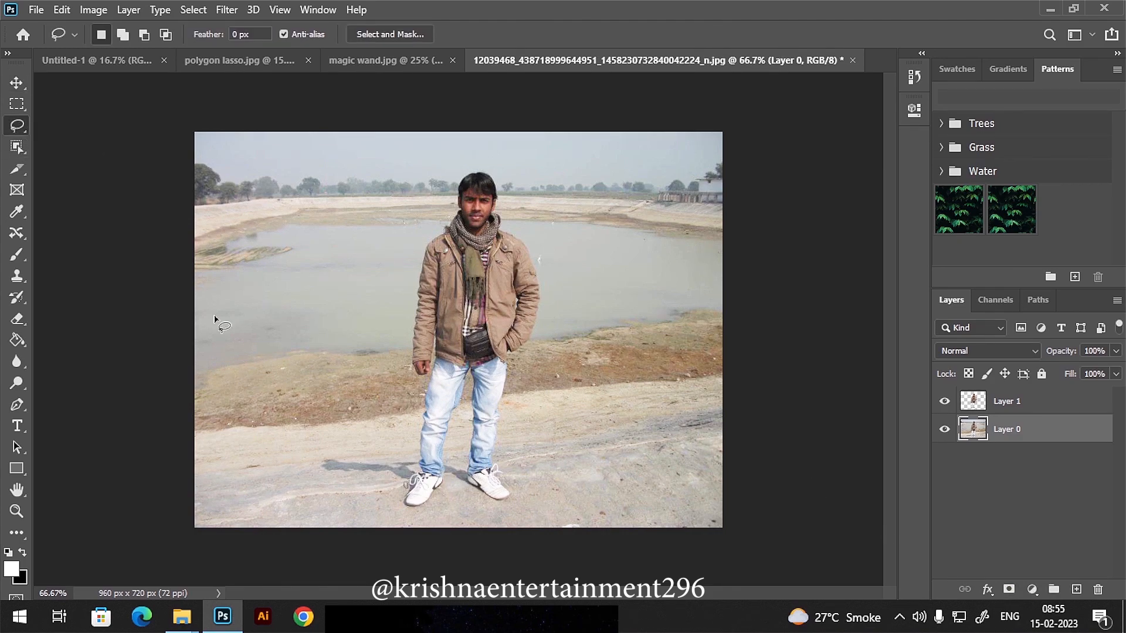
pyautogui.moveTo(189, 372)
pyautogui.mouseDown()
pyautogui.moveTo(361, 367)
pyautogui.moveTo(411, 351)
pyautogui.moveTo(421, 252)
pyautogui.moveTo(479, 171)
pyautogui.moveTo(500, 180)
pyautogui.moveTo(501, 216)
pyautogui.moveTo(535, 268)
pyautogui.mouseUp()
pyautogui.moveTo(539, 315)
pyautogui.mouseDown()
pyautogui.moveTo(531, 342)
pyautogui.moveTo(669, 345)
pyautogui.moveTo(740, 274)
pyautogui.moveTo(732, 137)
pyautogui.moveTo(234, 116)
pyautogui.moveTo(187, 187)
pyautogui.moveTo(179, 383)
pyautogui.mouseUp()
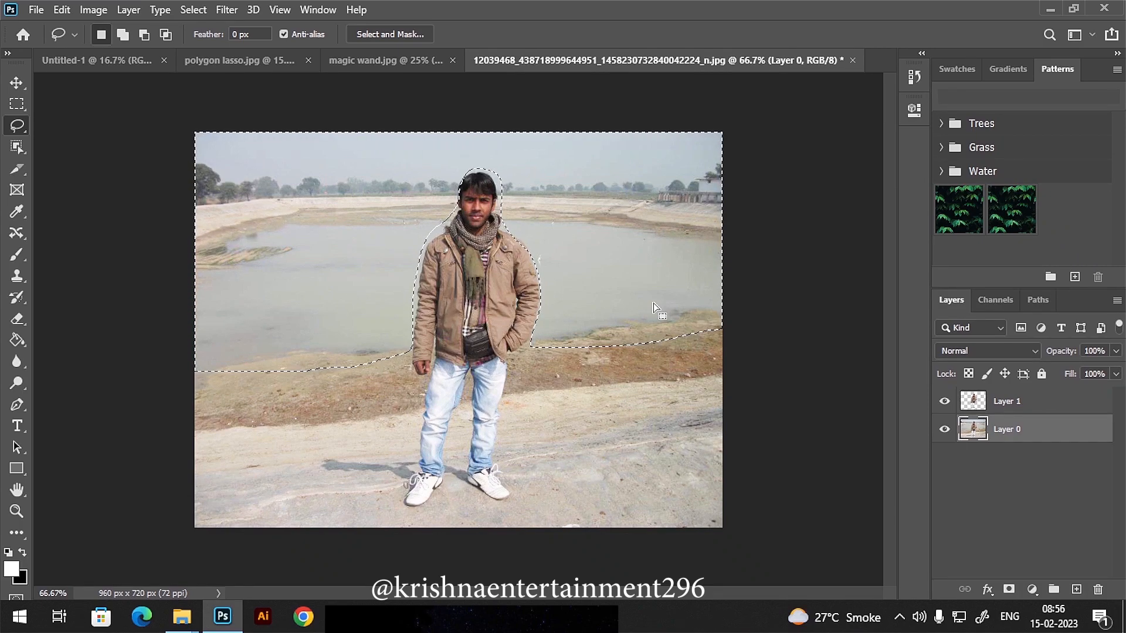
pyautogui.press('Delete')
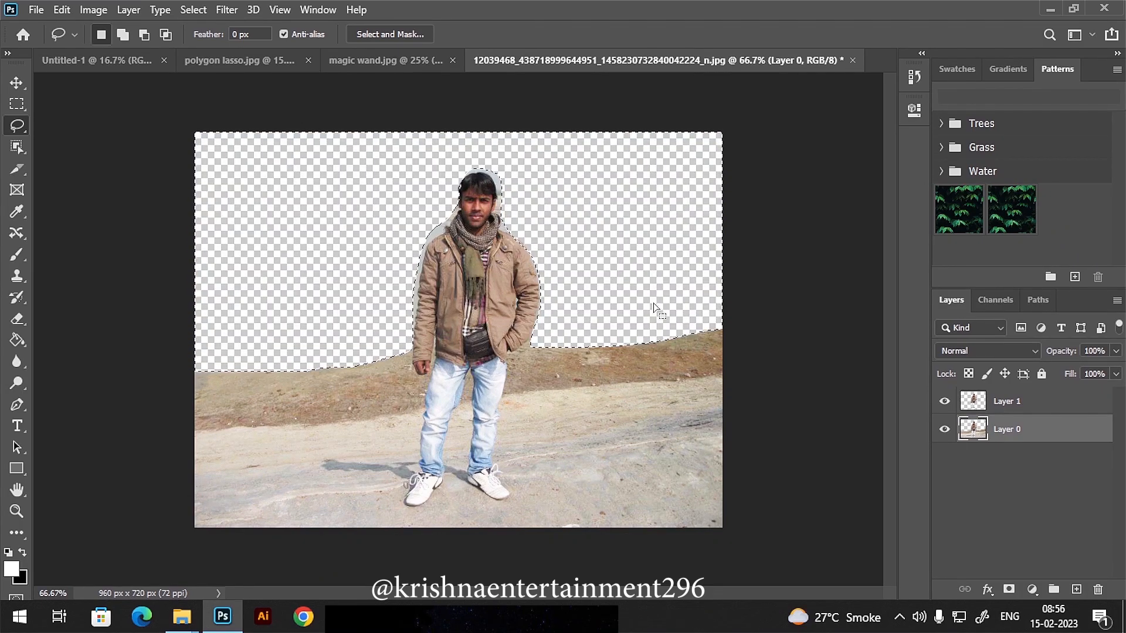
pyautogui.hotkey('ctrl', 'd')
# Step: Place the shkyy image from the ps tutoro folder between Layer 1 and Layer 0, moved up to Y 205.50 px
pyautogui.moveTo(182, 615)
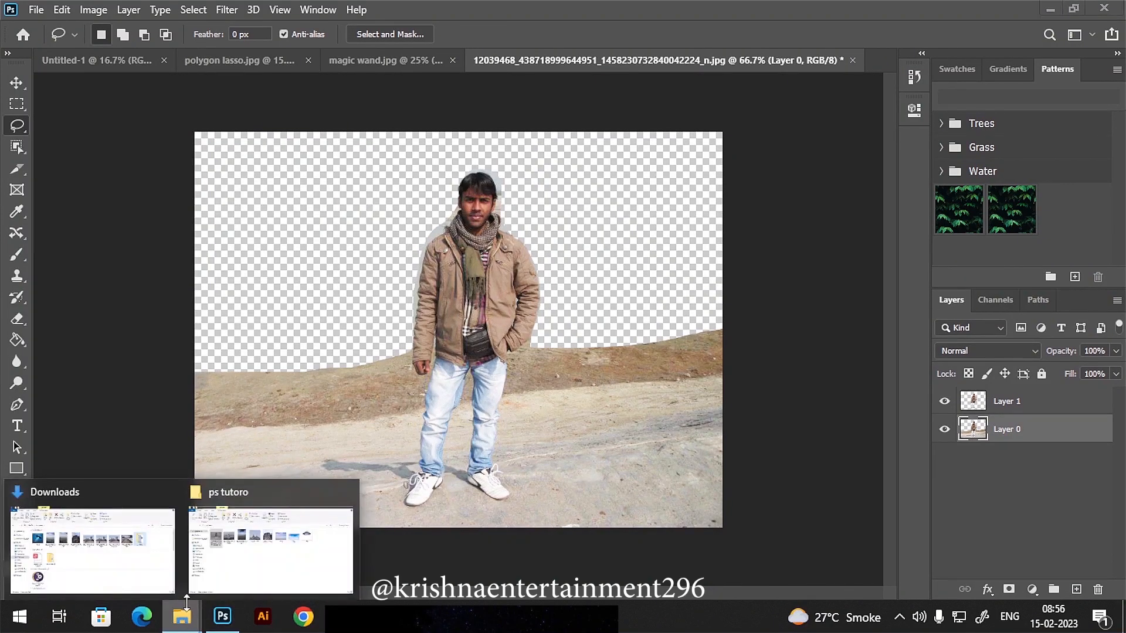
pyautogui.click(248, 584)
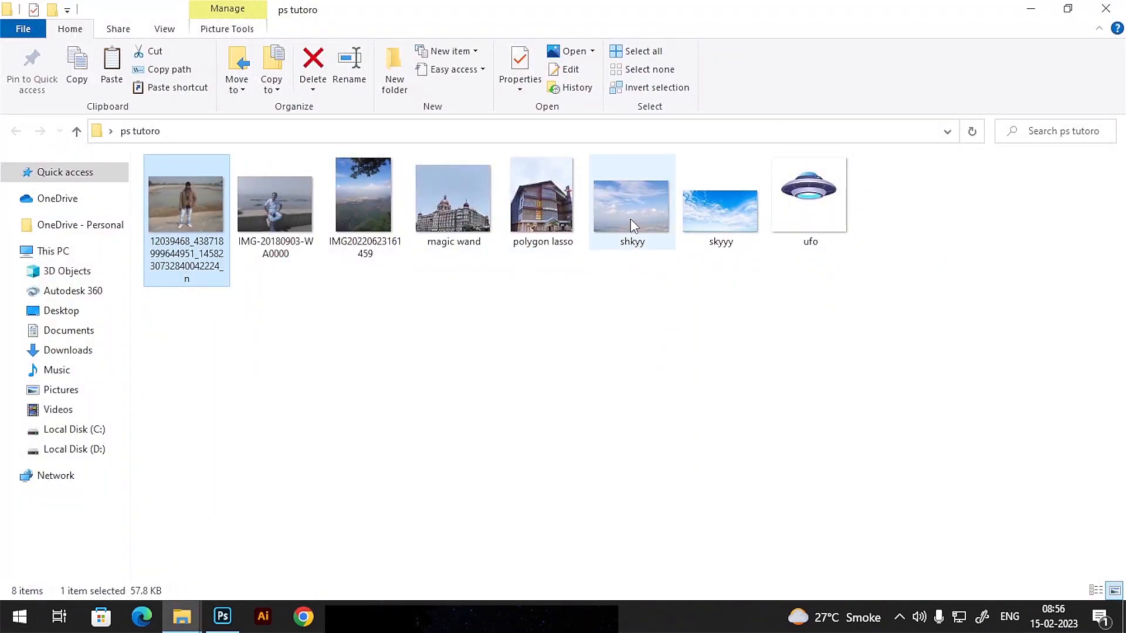
pyautogui.moveTo(631, 213); pyautogui.dragTo(395, 334)
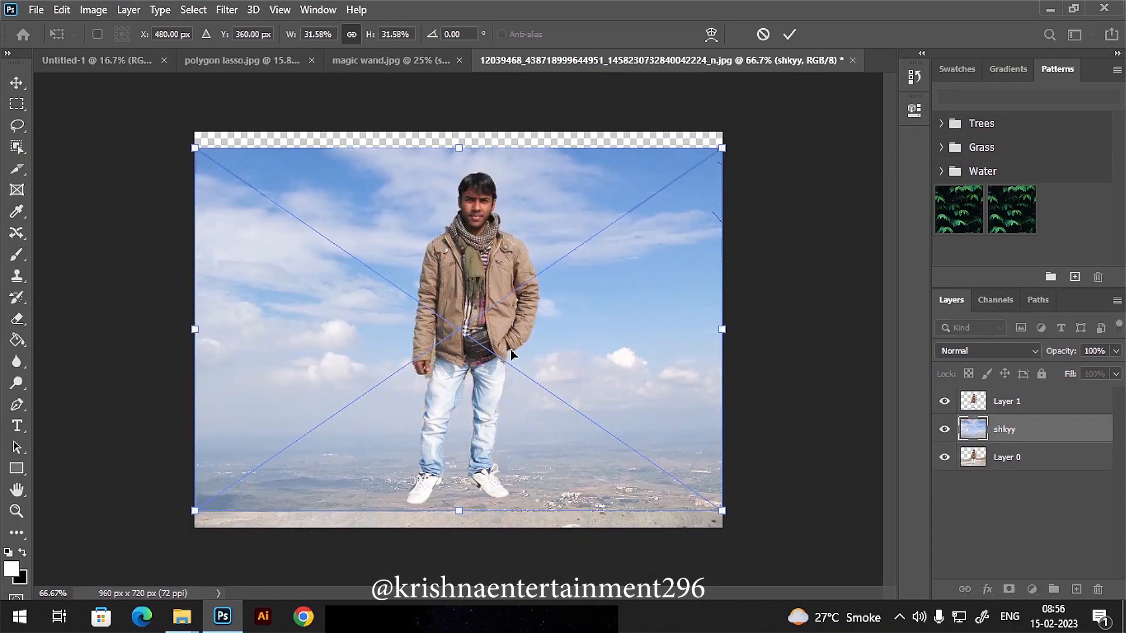
pyautogui.moveTo(574, 295); pyautogui.dragTo(575, 233)
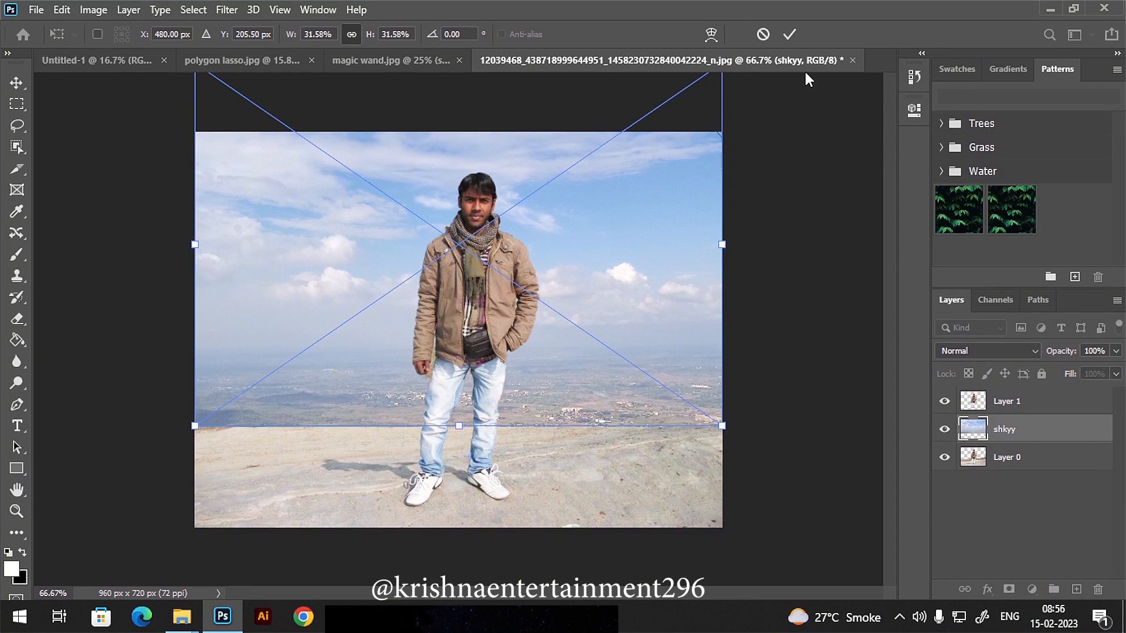
pyautogui.click(790, 34)
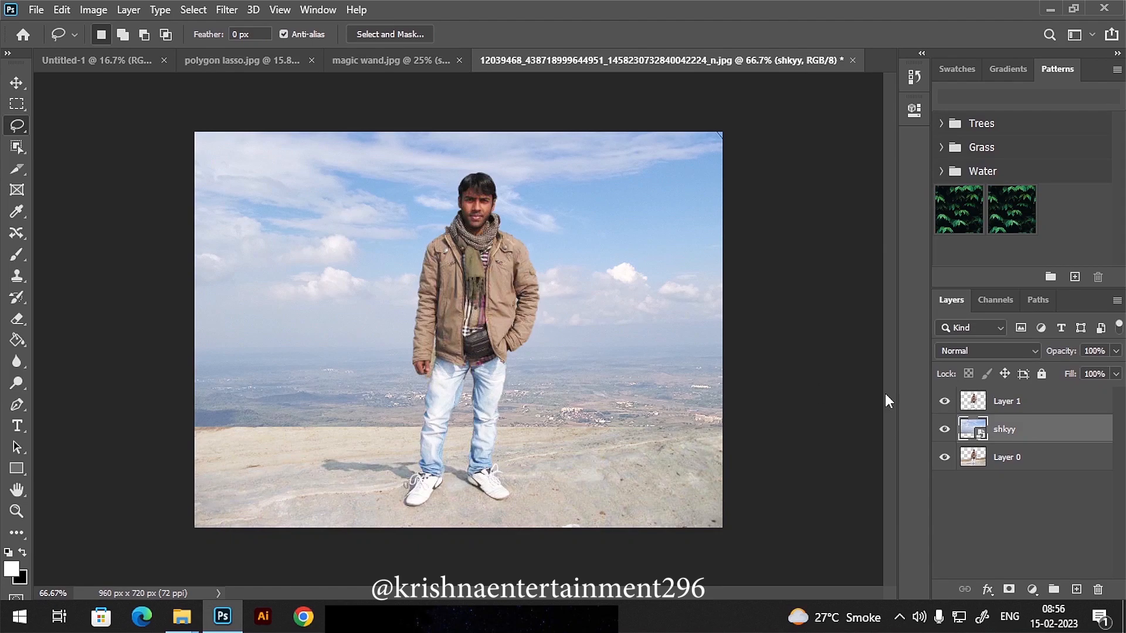
# Step: Examine how the cut-out man overlaps the sky image by hiding and showing Layer 1 repeatedly, leaving it shown
pyautogui.click(945, 401)
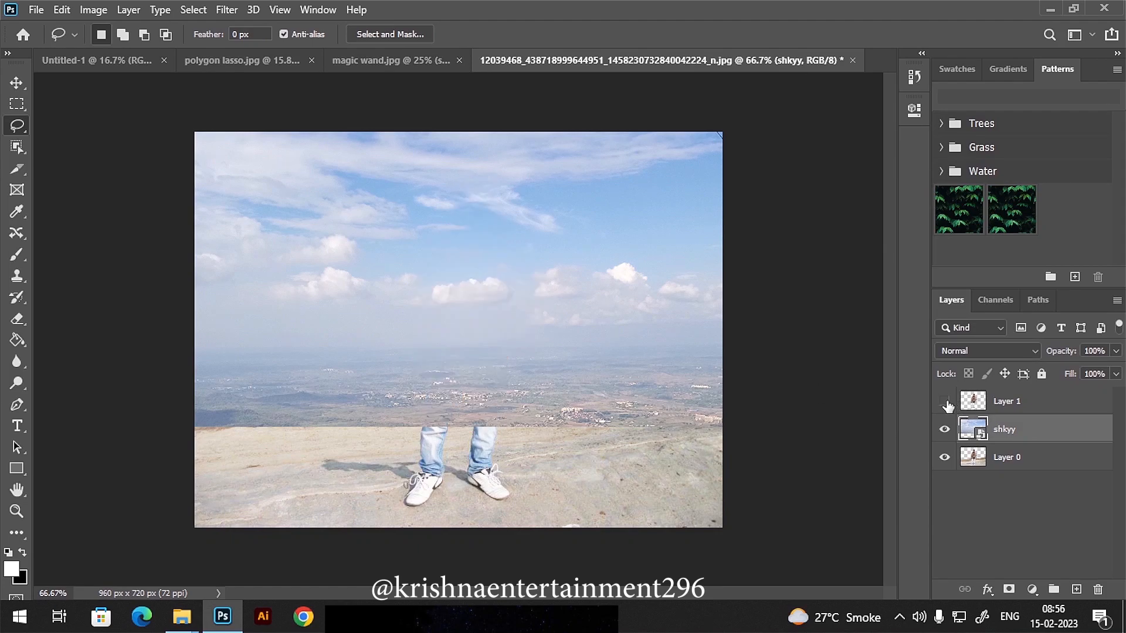
pyautogui.click(945, 402)
pyautogui.click(945, 402)
pyautogui.click(945, 402)
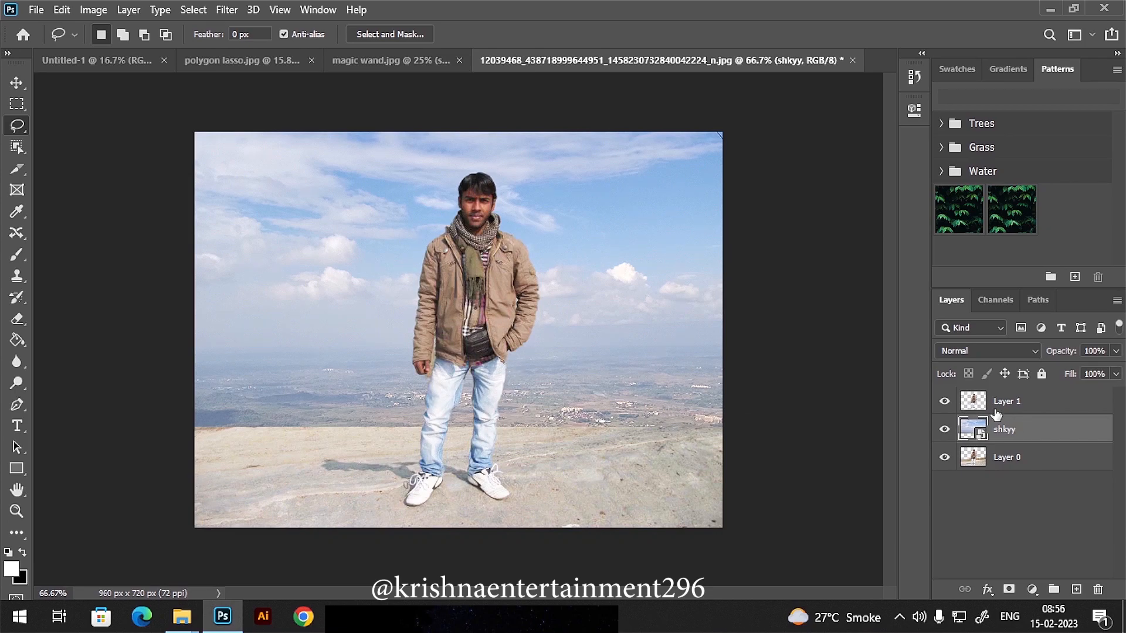
pyautogui.click(944, 402)
pyautogui.click(945, 402)
# Step: Rasterize the shkyy layer and place it below Layer 0 in the layer stack
pyautogui.rightClick(1027, 433)
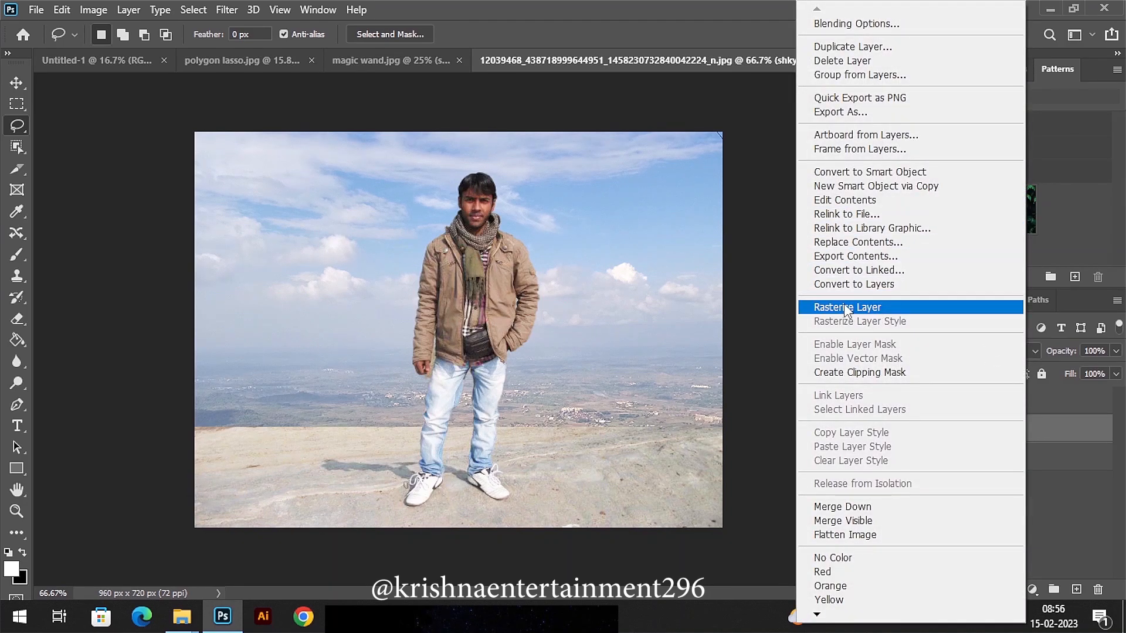
pyautogui.click(846, 307)
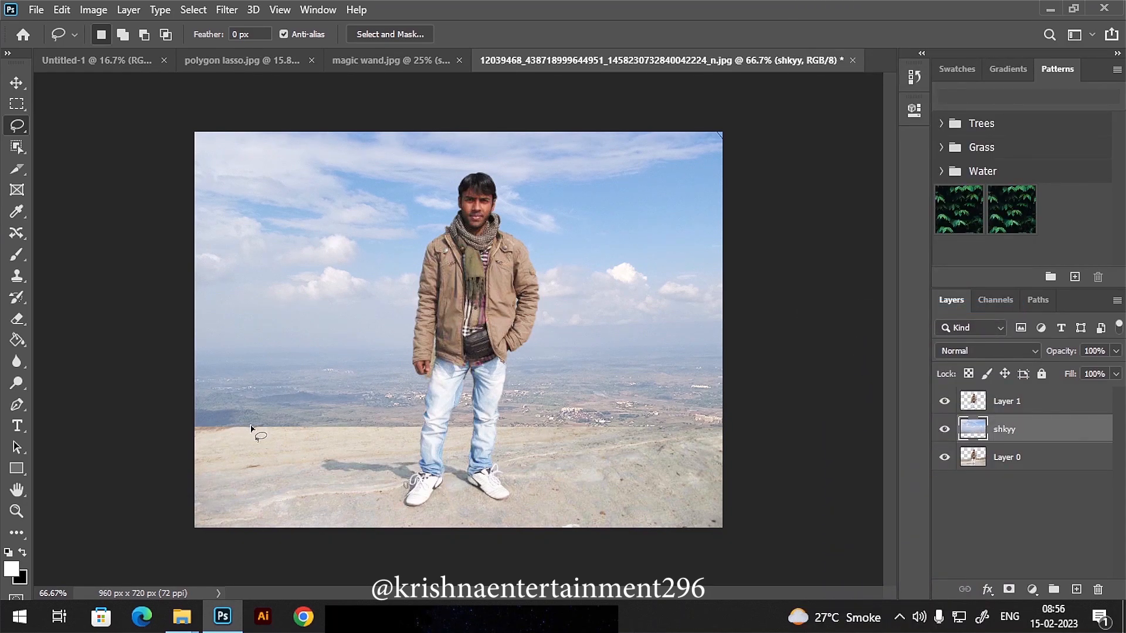
pyautogui.moveTo(1057, 434); pyautogui.dragTo(1059, 472)
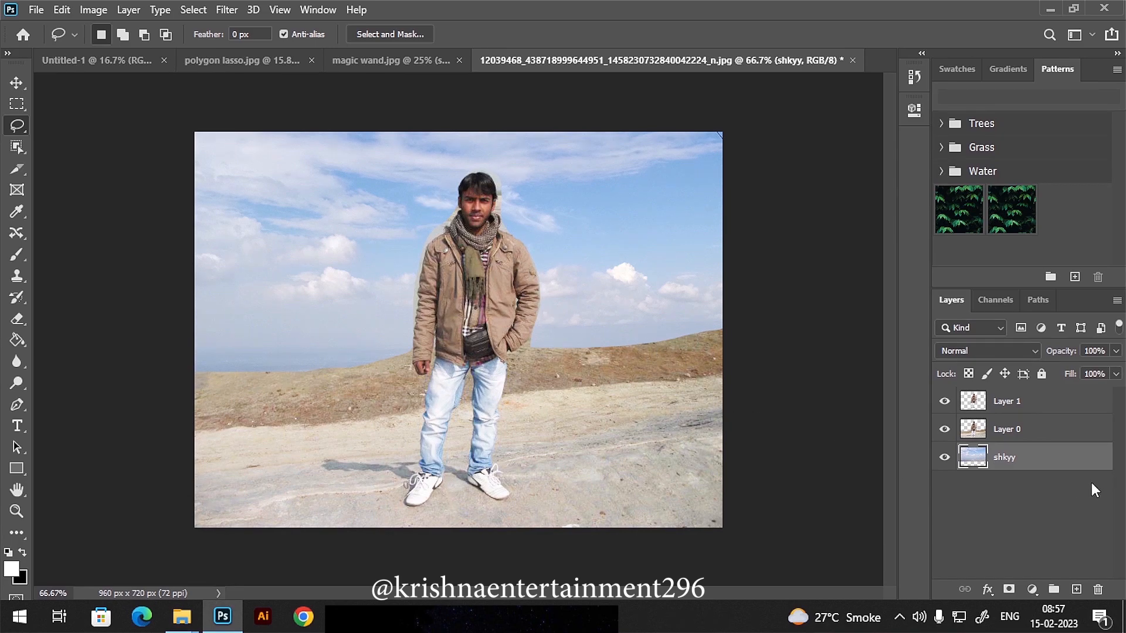
pyautogui.moveTo(1048, 463); pyautogui.dragTo(1040, 425)
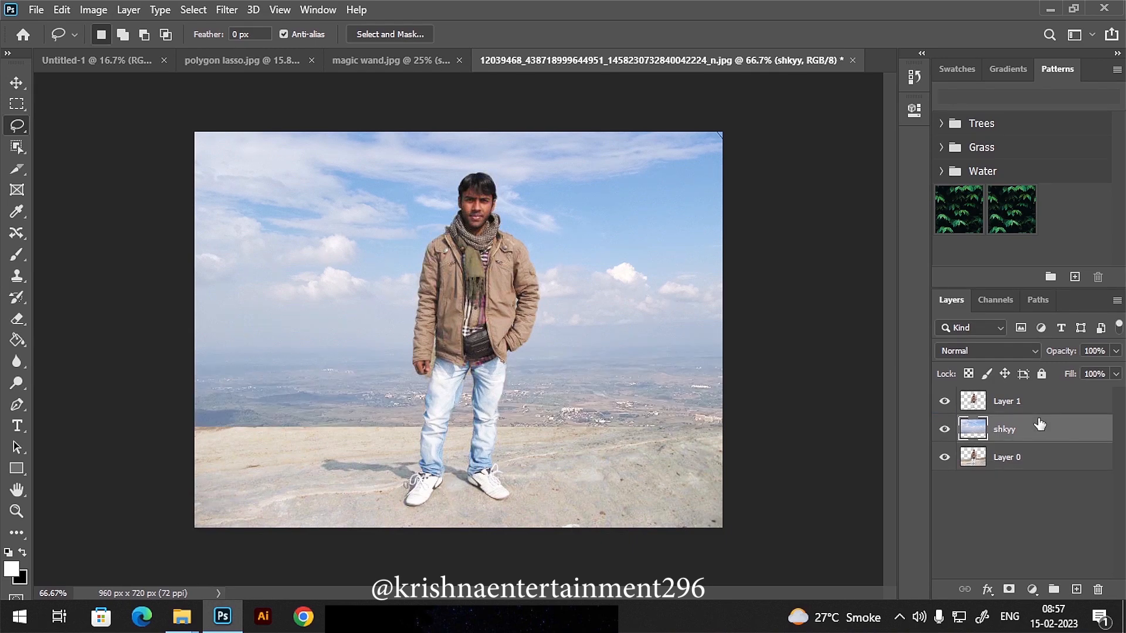
pyautogui.scroll(2, 523, 389)
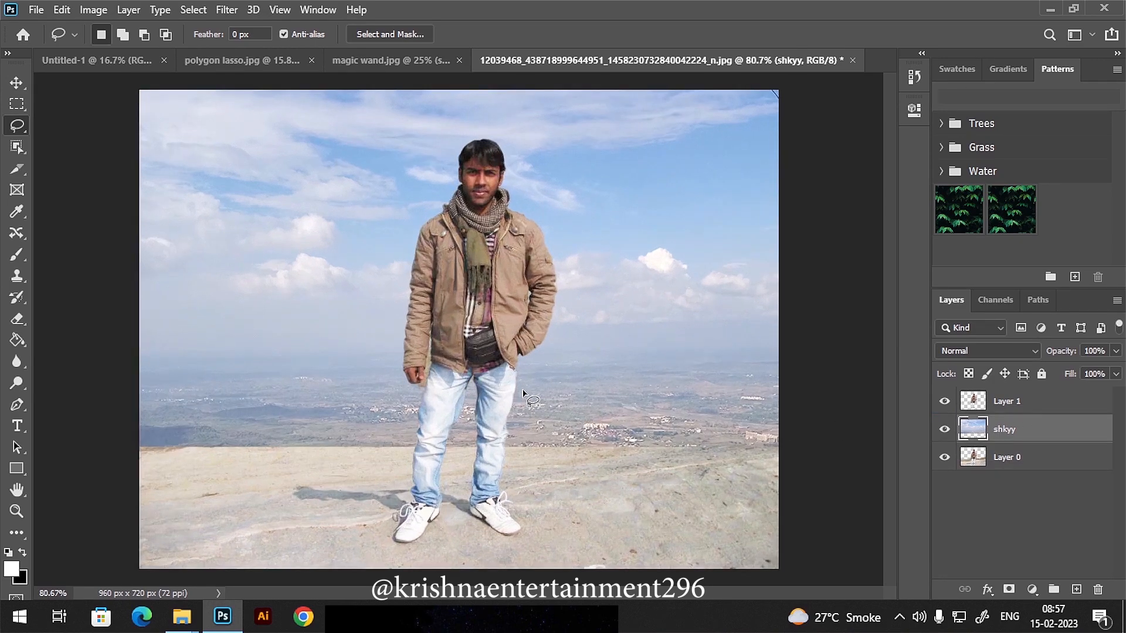
pyautogui.scroll(-1, 512, 384)
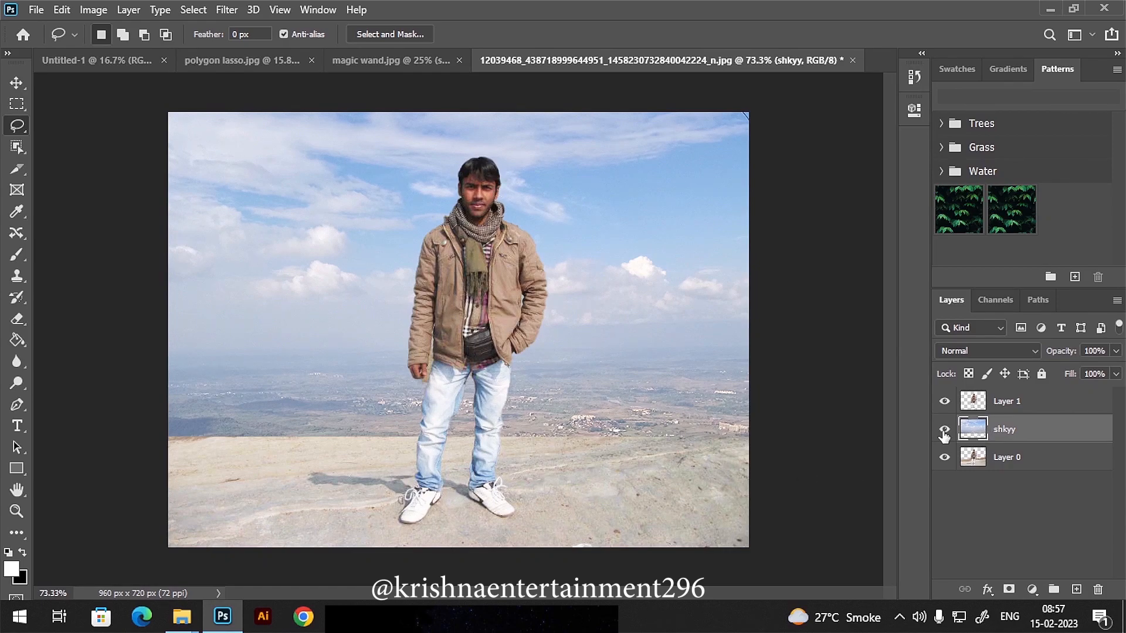
pyautogui.press('alt')
pyautogui.moveTo(1043, 432); pyautogui.dragTo(1043, 481)
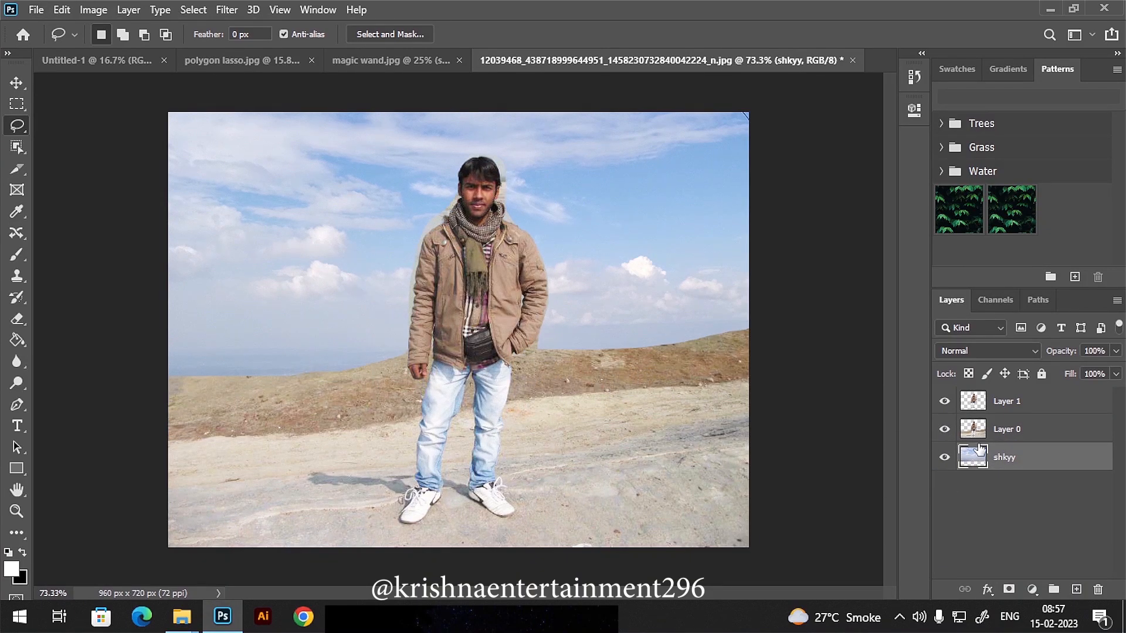
# Step: Add a layer mask to Layer 0 and activate the Brush tool with black as the foreground colour
pyautogui.click(1031, 436)
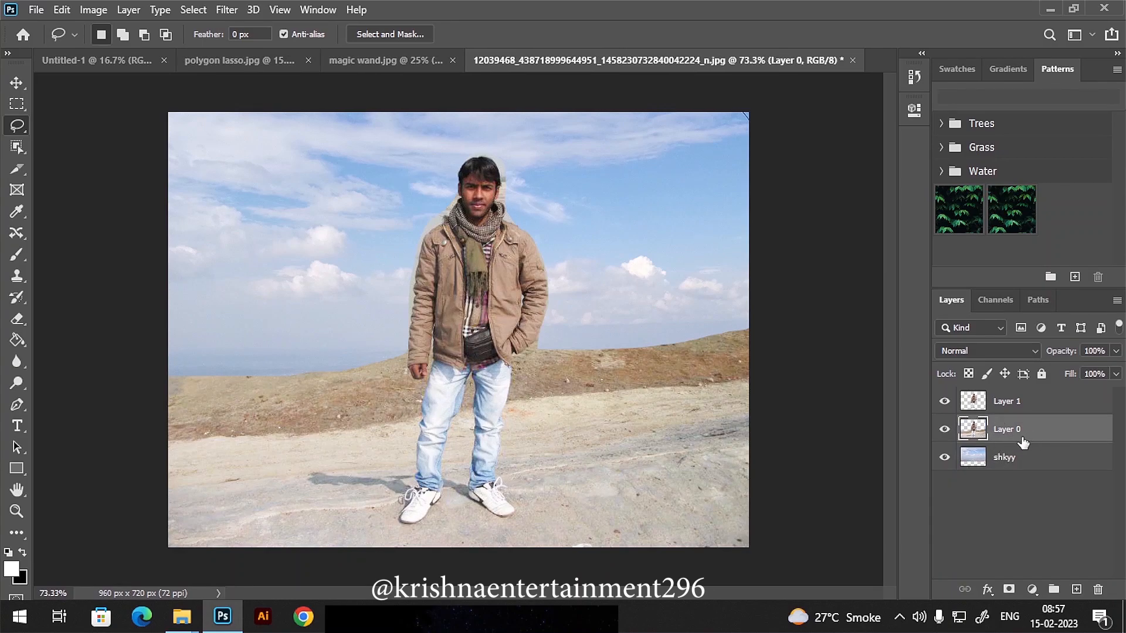
pyautogui.click(1010, 590)
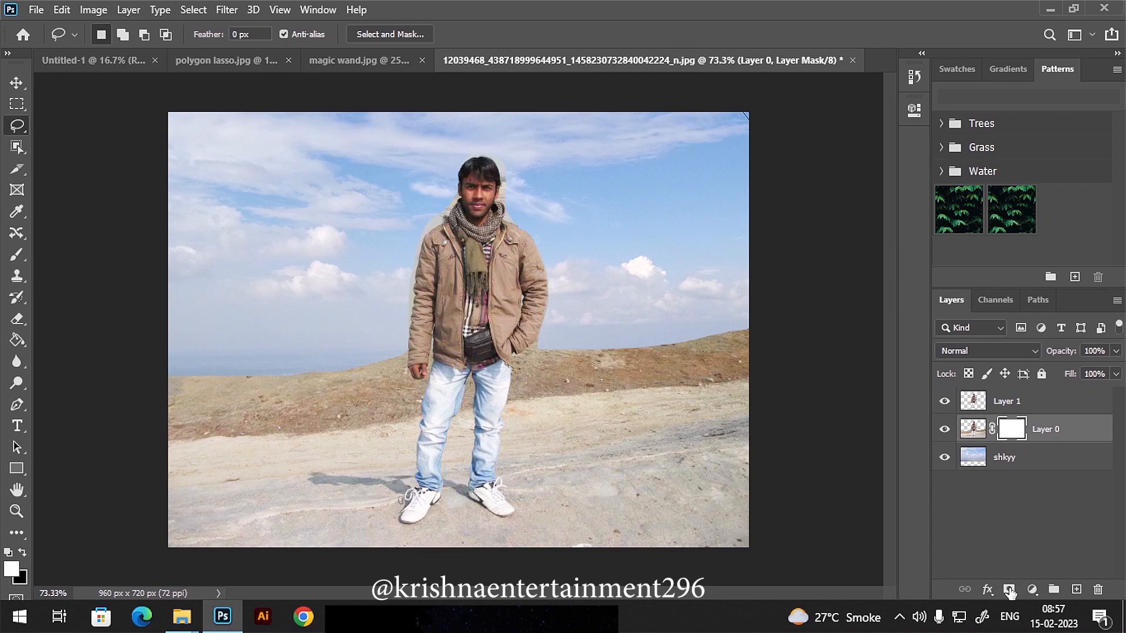
pyautogui.click(21, 553)
pyautogui.click(14, 261)
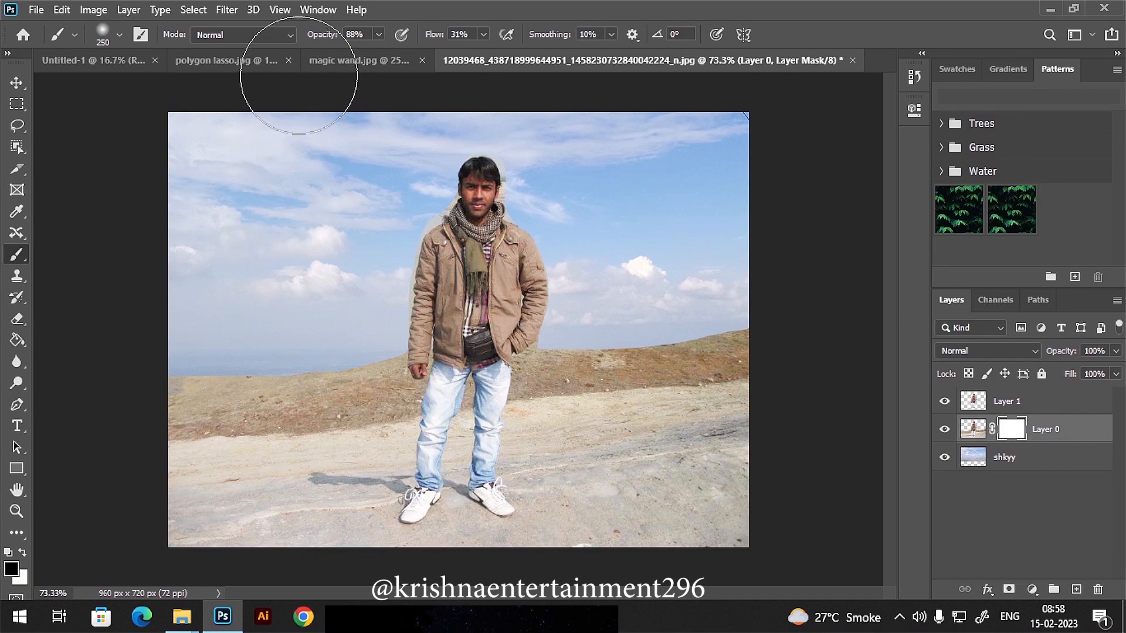
# Step: Set up a soft brush for the mask with a size of 100 px and 0% hardness
pyautogui.press('[')
pyautogui.press('[')
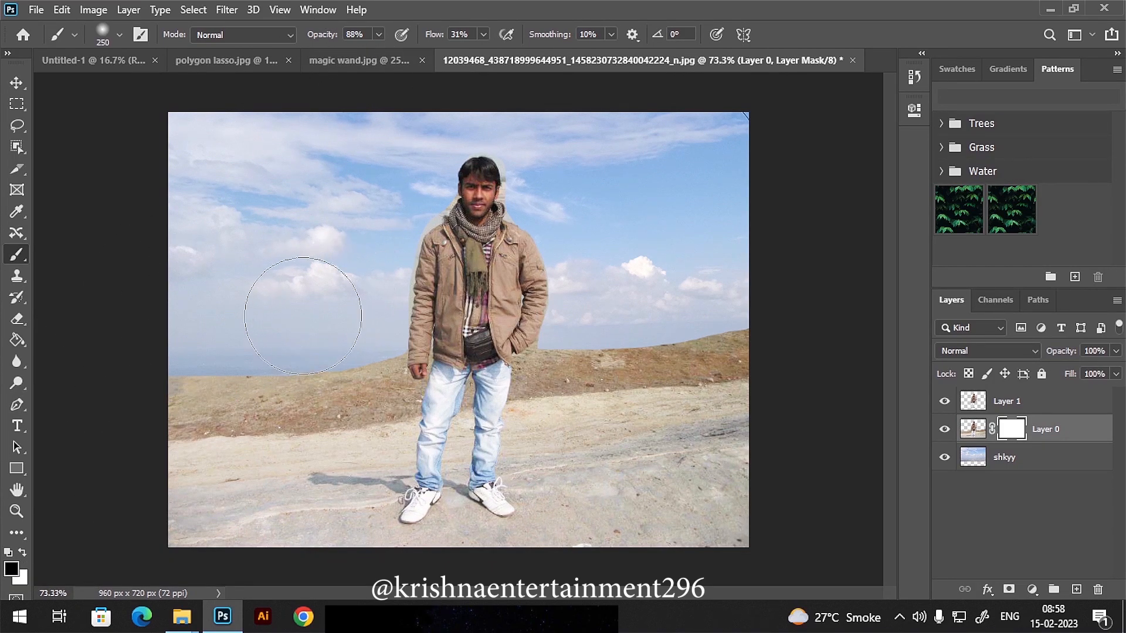
pyautogui.press('[')
pyautogui.press('[')
pyautogui.click(118, 37)
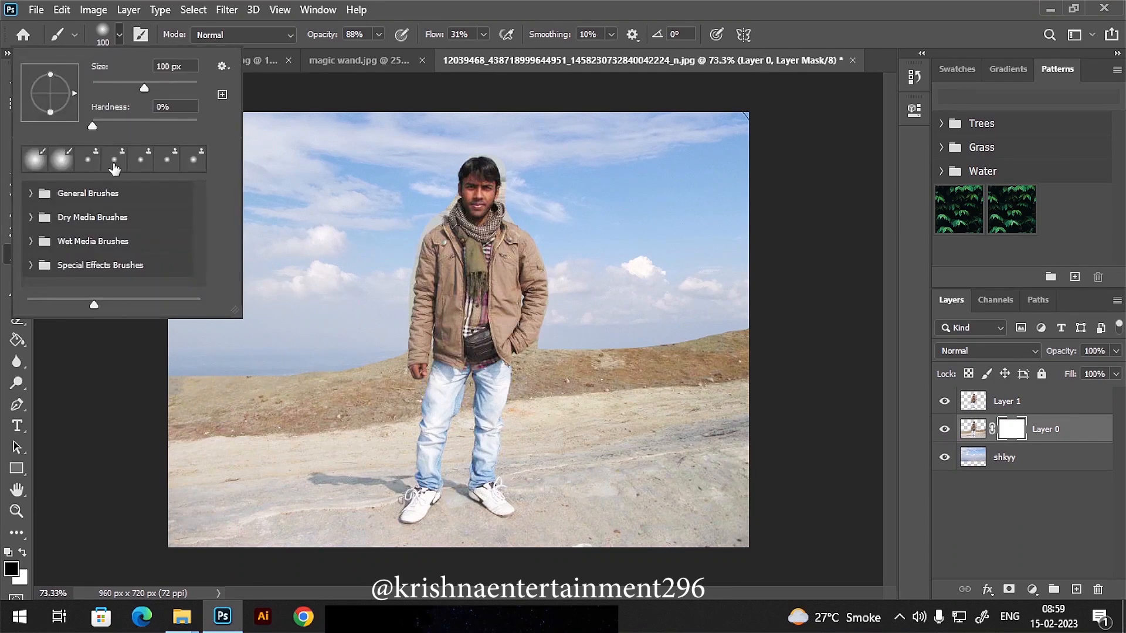
pyautogui.click(119, 37)
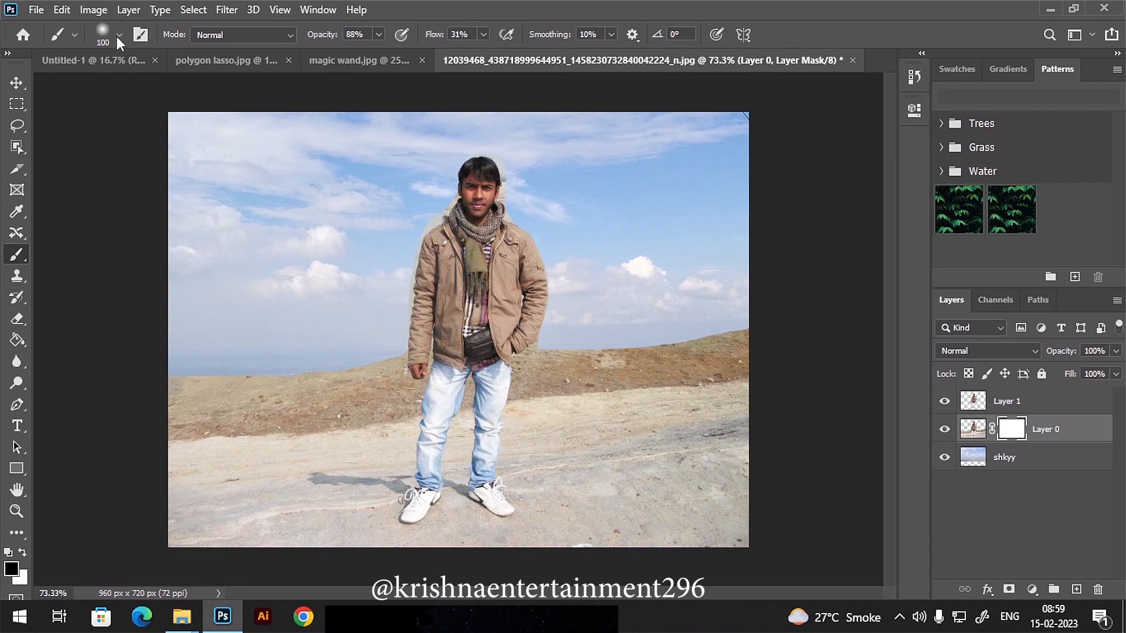
pyautogui.click(119, 36)
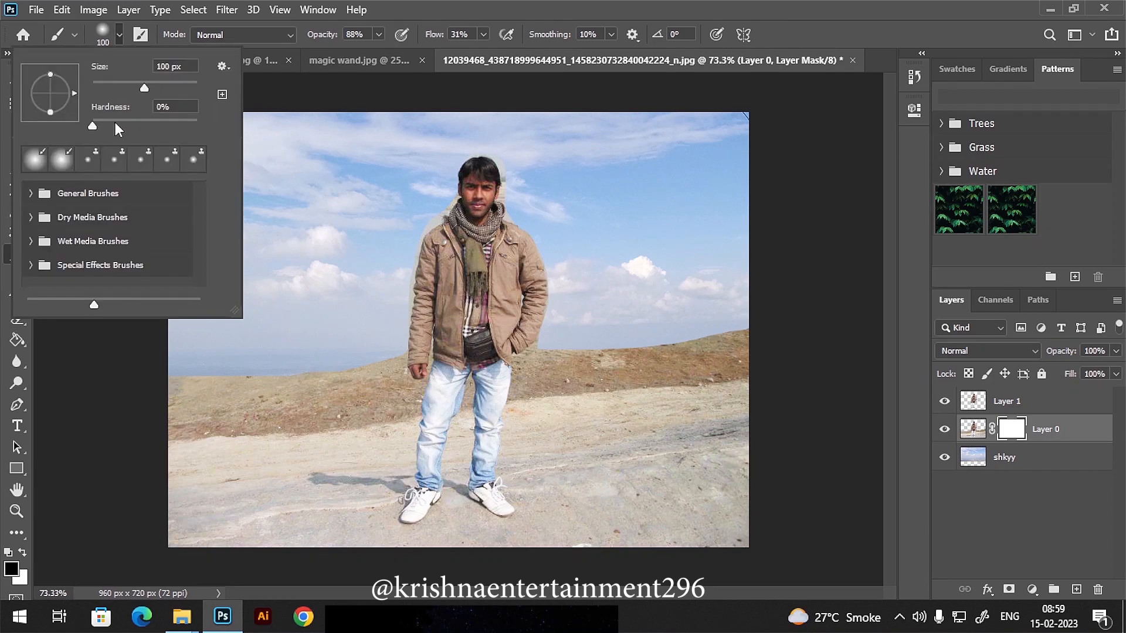
pyautogui.click(36, 197)
pyautogui.click(61, 242)
pyautogui.click(409, 24)
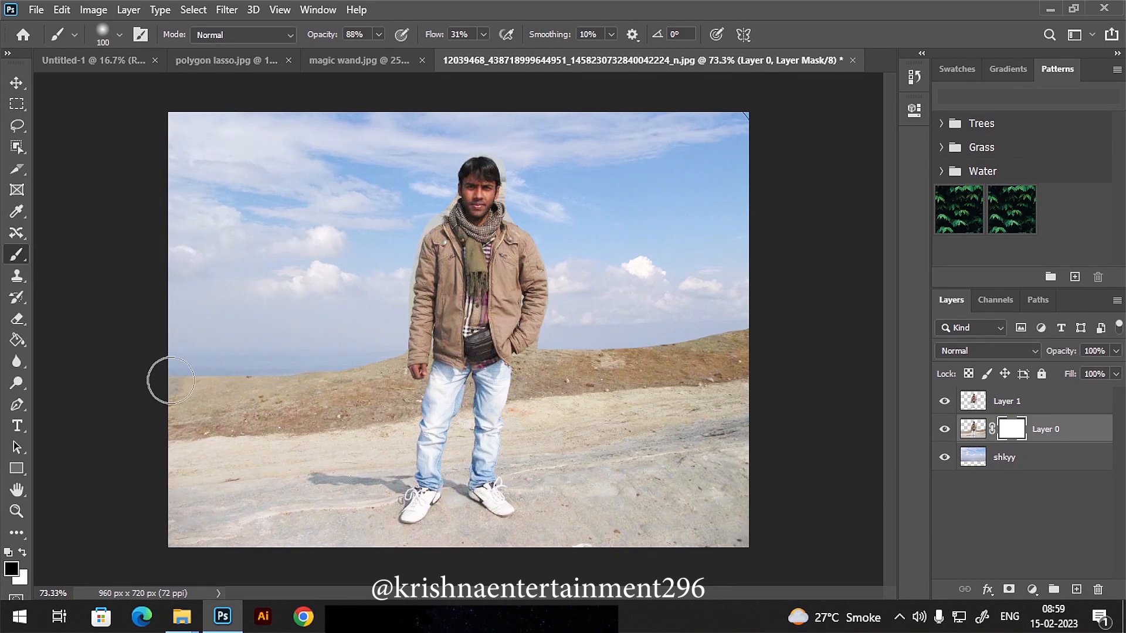
# Step: Paint black on Layer 0's mask along the hill's upper edge and around the man's upper body to blend in the sky image
pyautogui.moveTo(166, 390); pyautogui.dragTo(276, 375)
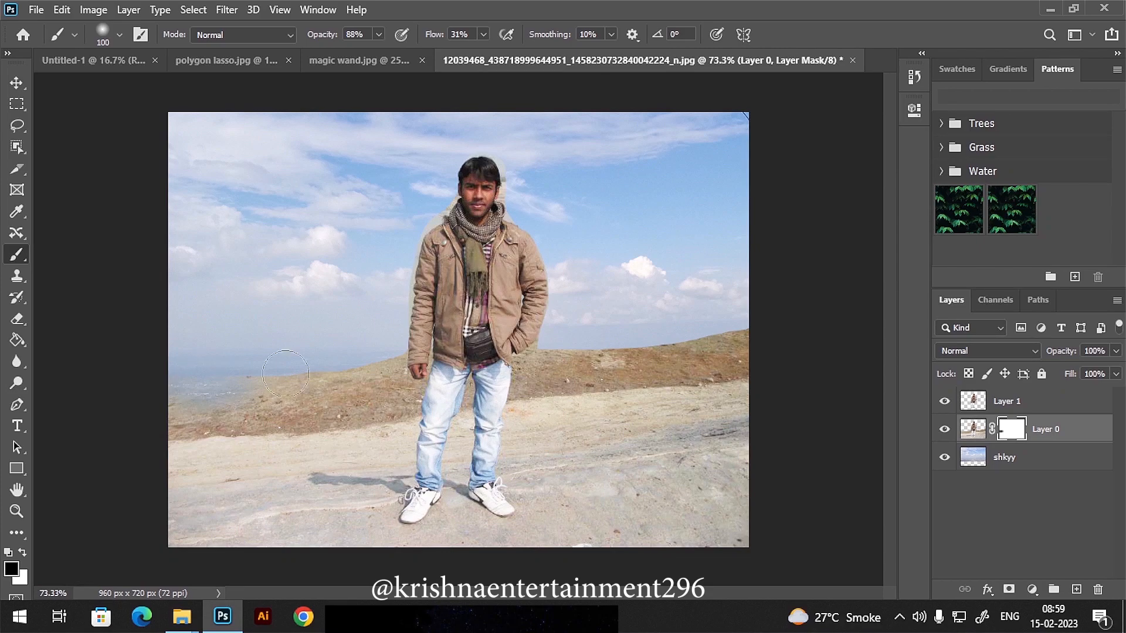
pyautogui.moveTo(353, 366)
pyautogui.mouseDown()
pyautogui.moveTo(402, 350)
pyautogui.moveTo(309, 385)
pyautogui.moveTo(198, 390)
pyautogui.moveTo(162, 408)
pyautogui.moveTo(279, 414)
pyautogui.moveTo(391, 366)
pyautogui.moveTo(211, 386)
pyautogui.moveTo(473, 372)
pyautogui.moveTo(422, 381)
pyautogui.moveTo(375, 386)
pyautogui.moveTo(486, 349)
pyautogui.moveTo(415, 358)
pyautogui.moveTo(710, 345)
pyautogui.moveTo(527, 361)
pyautogui.moveTo(600, 366)
pyautogui.moveTo(547, 377)
pyautogui.moveTo(574, 376)
pyautogui.moveTo(718, 339)
pyautogui.moveTo(656, 352)
pyautogui.moveTo(701, 342)
pyautogui.moveTo(720, 322)
pyautogui.moveTo(647, 339)
pyautogui.moveTo(783, 322)
pyautogui.moveTo(731, 340)
pyautogui.moveTo(612, 346)
pyautogui.moveTo(756, 304)
pyautogui.moveTo(601, 340)
pyautogui.moveTo(524, 342)
pyautogui.moveTo(616, 346)
pyautogui.moveTo(595, 354)
pyautogui.moveTo(745, 337)
pyautogui.moveTo(621, 360)
pyautogui.moveTo(764, 357)
pyautogui.moveTo(463, 369)
pyautogui.mouseUp()
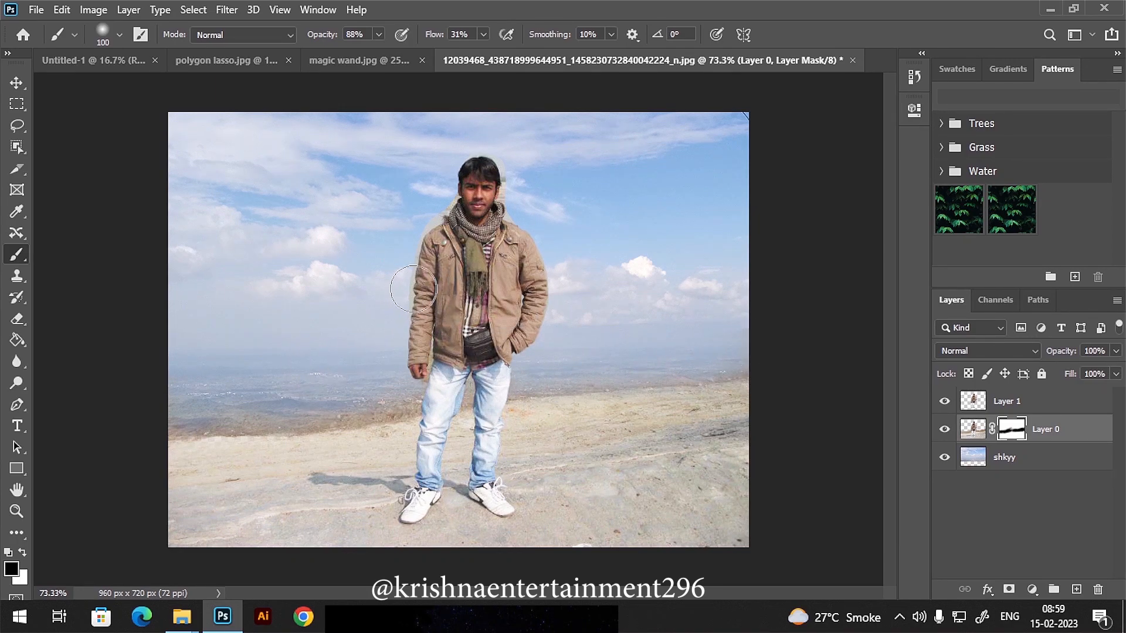
pyautogui.moveTo(466, 176)
pyautogui.mouseDown()
pyautogui.moveTo(442, 186)
pyautogui.moveTo(522, 187)
pyautogui.moveTo(495, 165)
pyautogui.moveTo(518, 190)
pyautogui.moveTo(515, 212)
pyautogui.moveTo(484, 167)
pyautogui.moveTo(511, 207)
pyautogui.moveTo(506, 185)
pyautogui.moveTo(449, 196)
pyautogui.mouseUp()
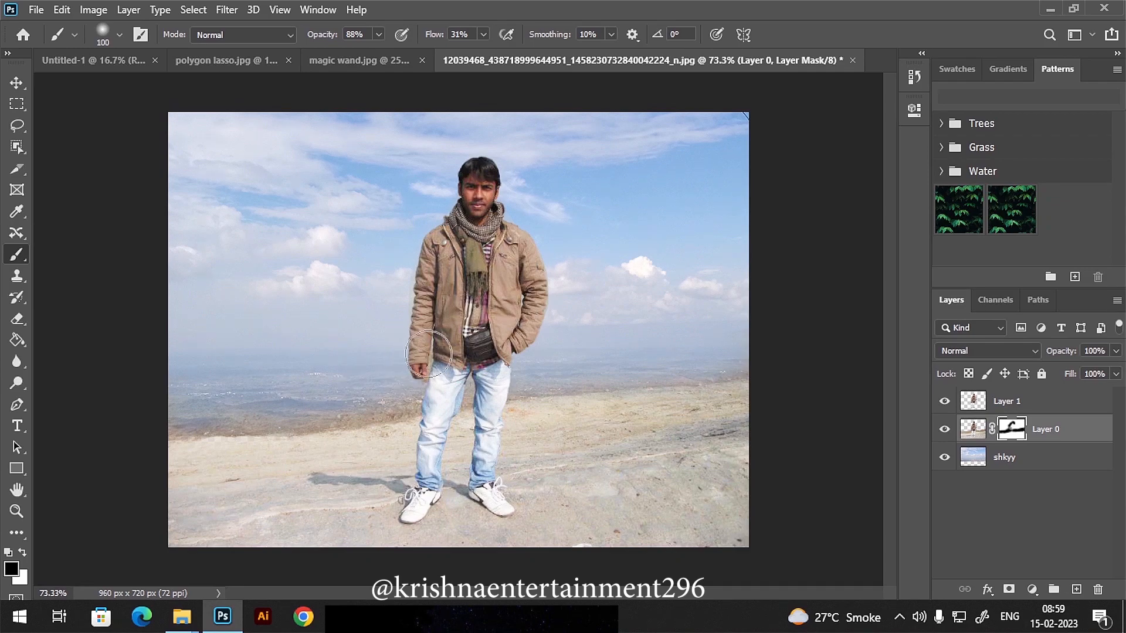
# Step: Try masking more of the ground beside the man with a 70 px brush, and undo the stroke
pyautogui.press('[')
pyautogui.press('[')
pyautogui.press('[')
pyautogui.moveTo(355, 439)
pyautogui.mouseDown()
pyautogui.moveTo(213, 445)
pyautogui.moveTo(161, 432)
pyautogui.mouseUp()
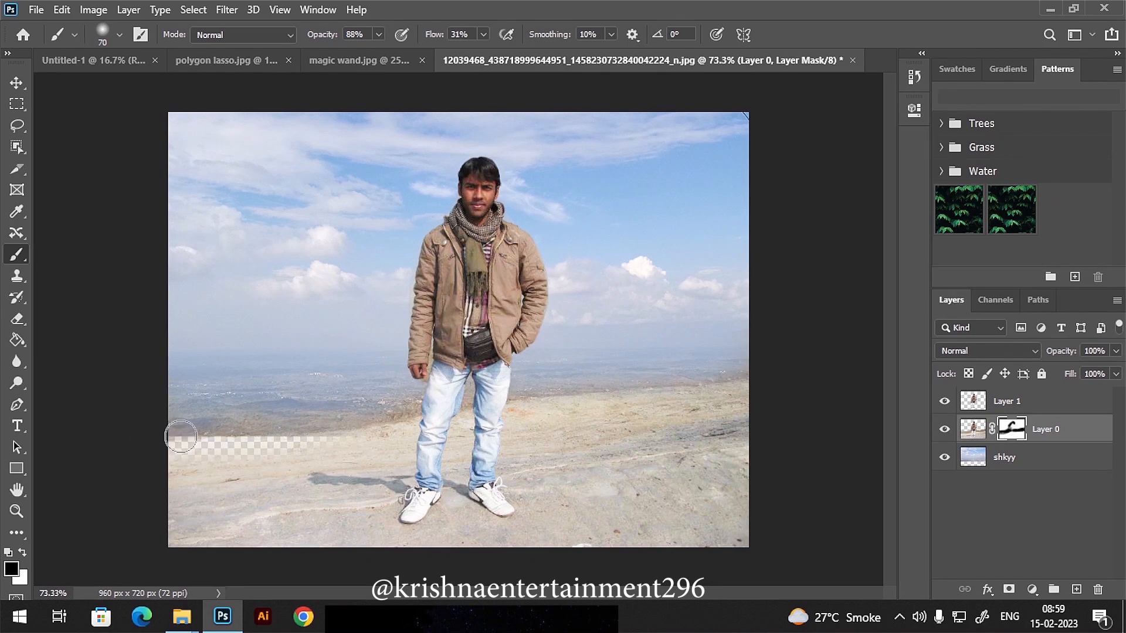
pyautogui.hotkey('ctrl', 'z')
pyautogui.scroll(2, 293, 434)
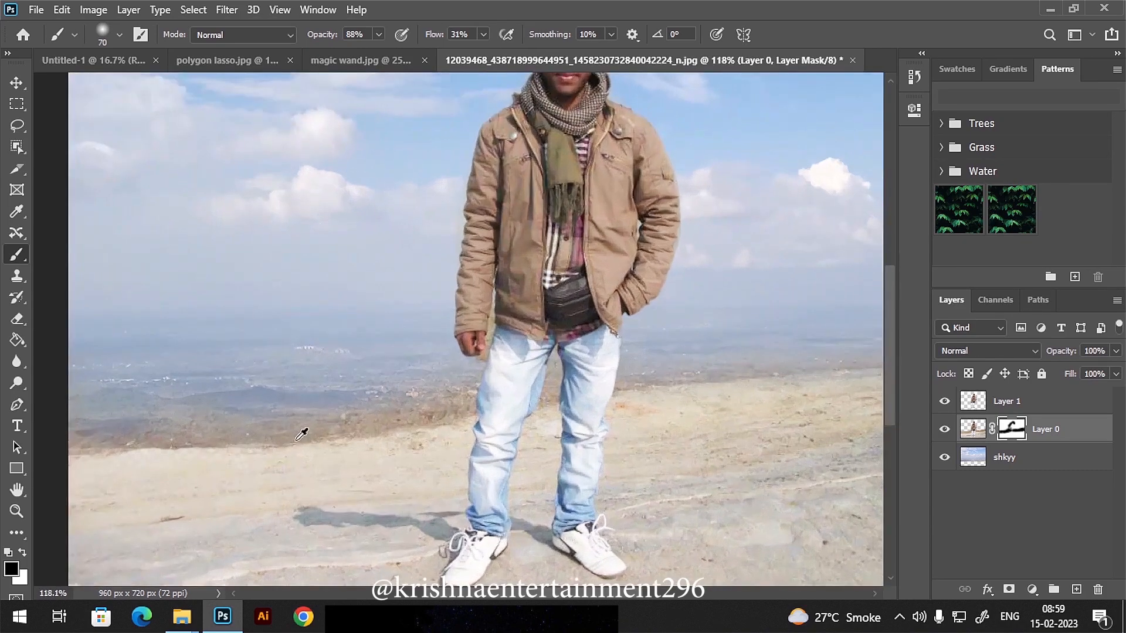
pyautogui.scroll(-2, 349, 434)
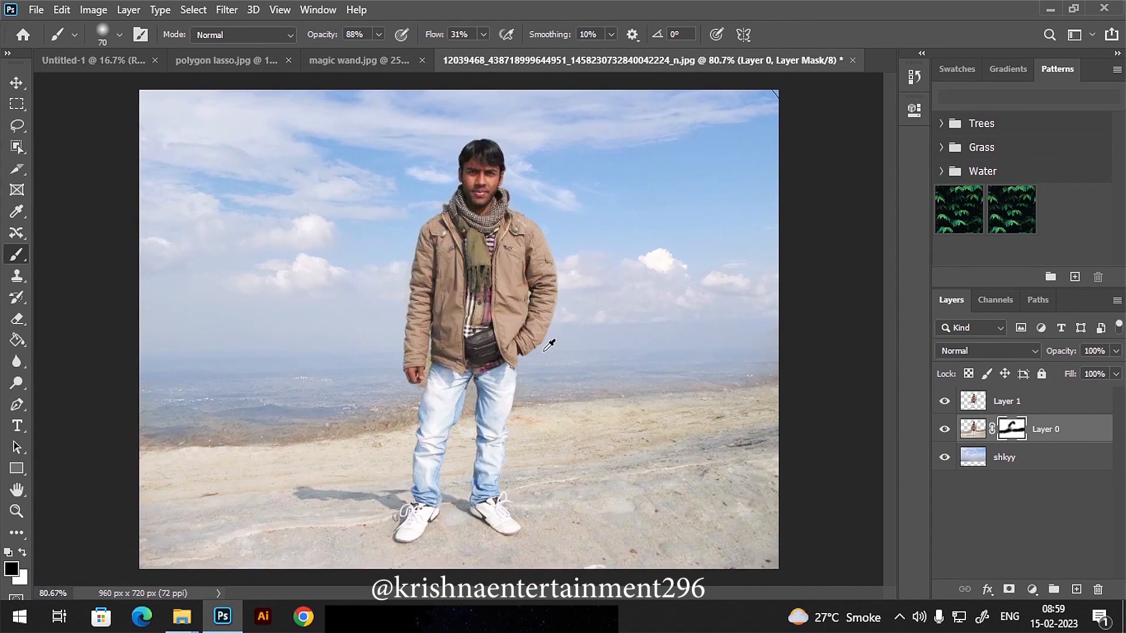
# Step: Outline the leftover background between the man's arm and body on Layer 1 with the Polygonal Lasso and delete it
pyautogui.scroll(5, 452, 376)
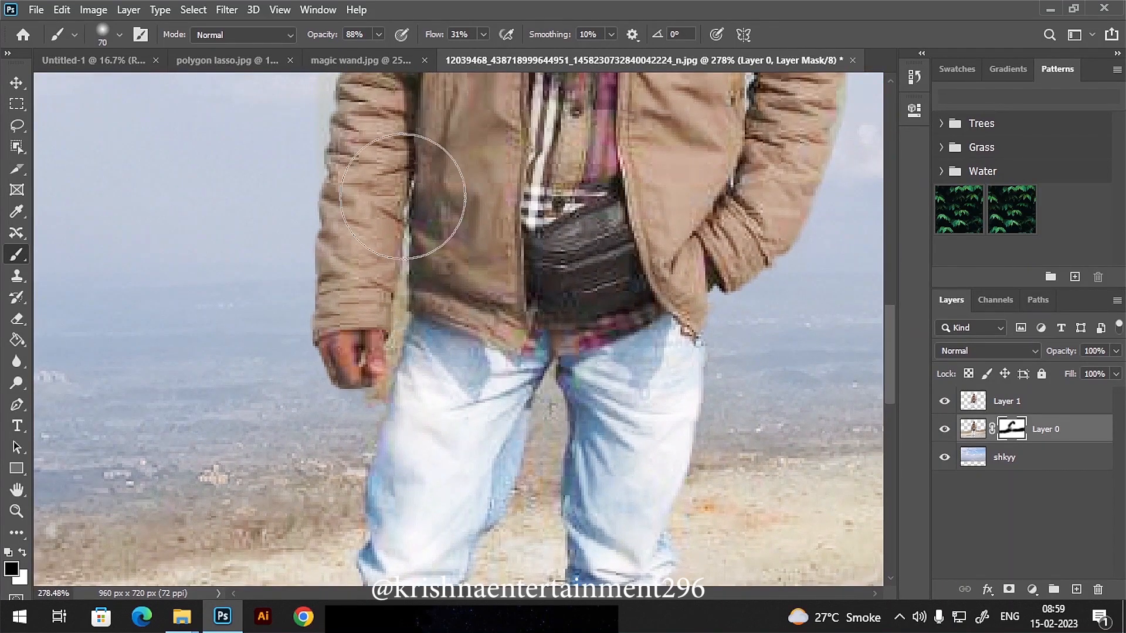
pyautogui.click(973, 407)
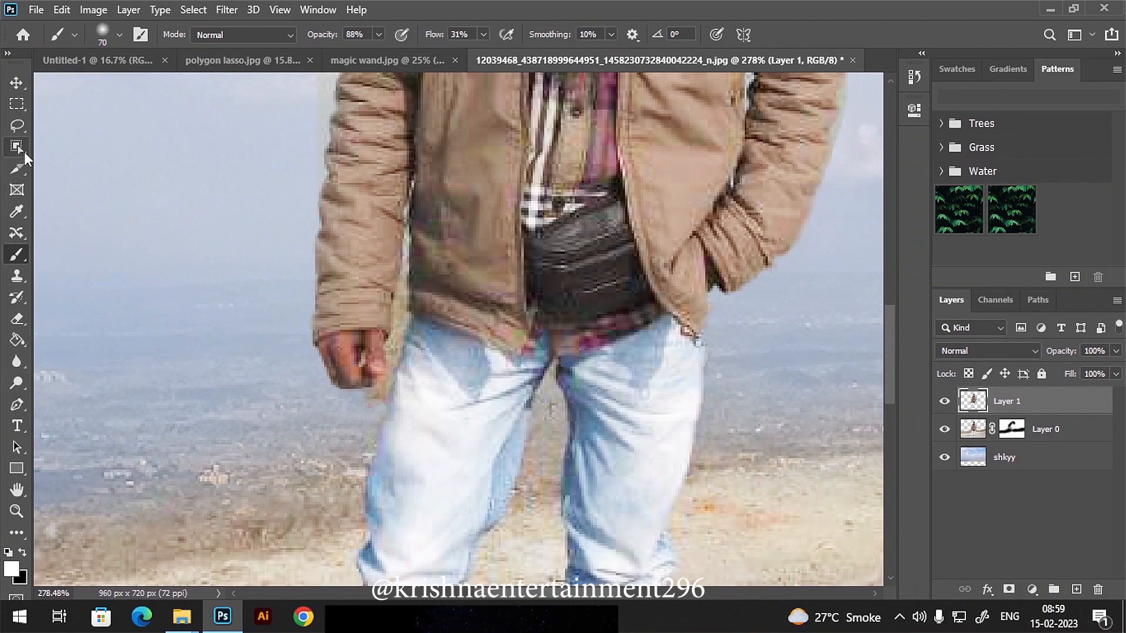
pyautogui.click(25, 133)
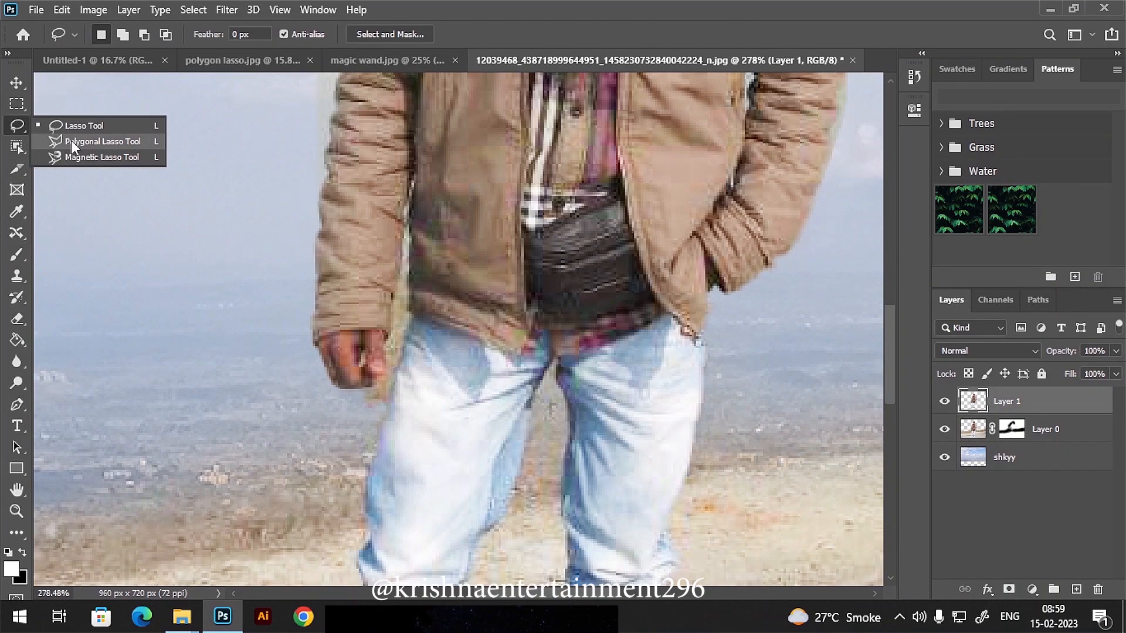
pyautogui.click(75, 143)
pyautogui.scroll(1, 346, 389)
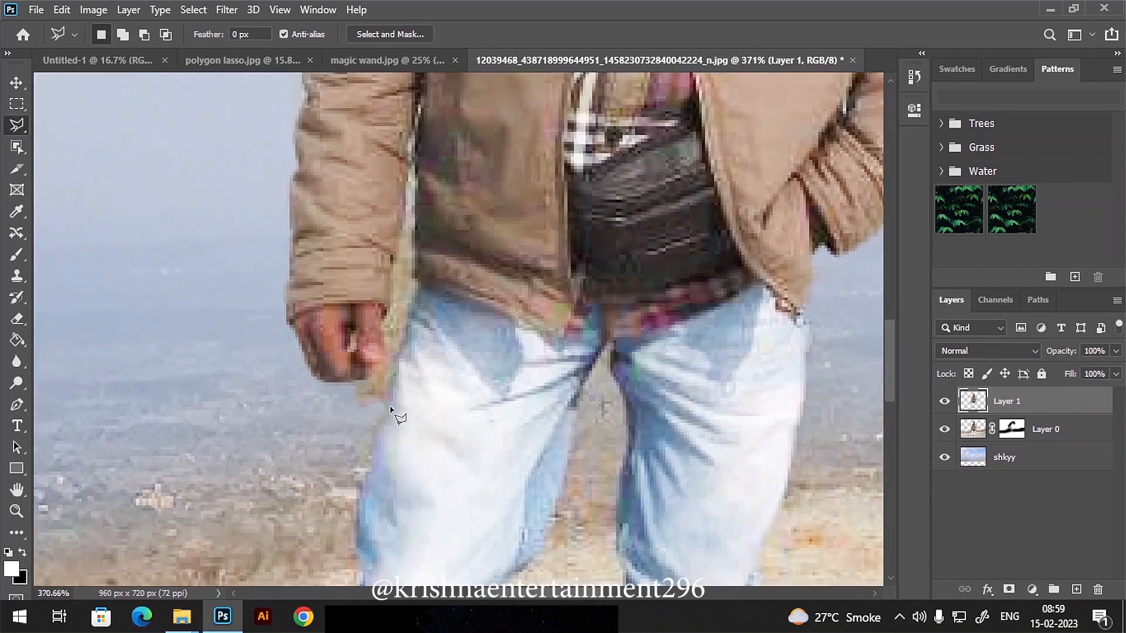
pyautogui.click(355, 382)
pyautogui.click(385, 364)
pyautogui.click(392, 266)
pyautogui.click(419, 105)
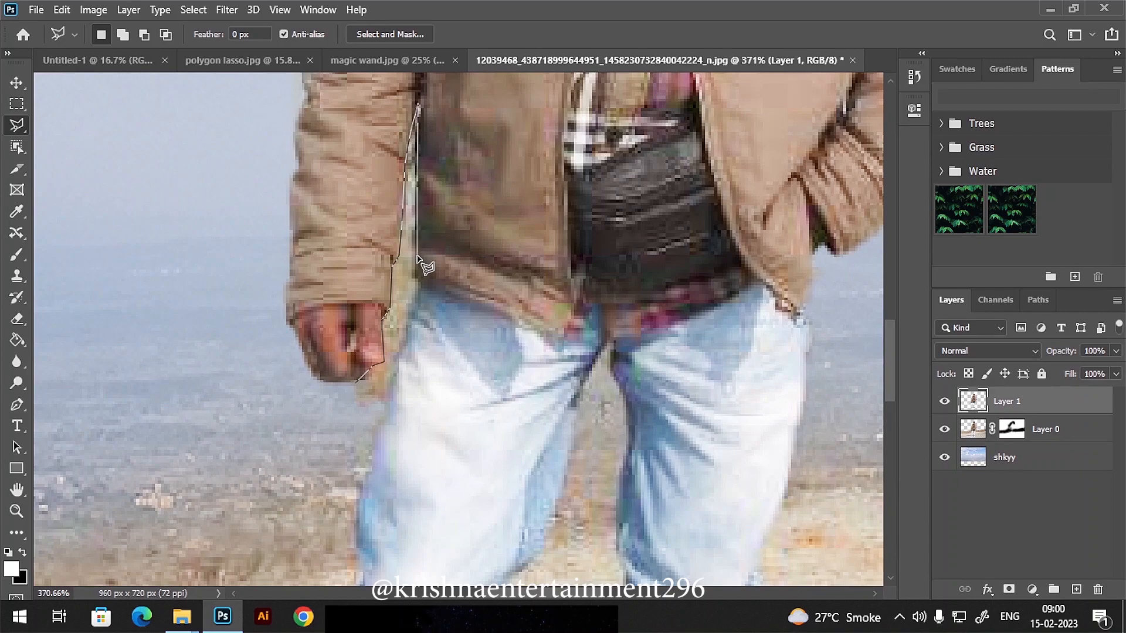
pyautogui.click(420, 276)
pyautogui.click(410, 304)
pyautogui.click(374, 437)
pyautogui.click(340, 418)
pyautogui.click(368, 374)
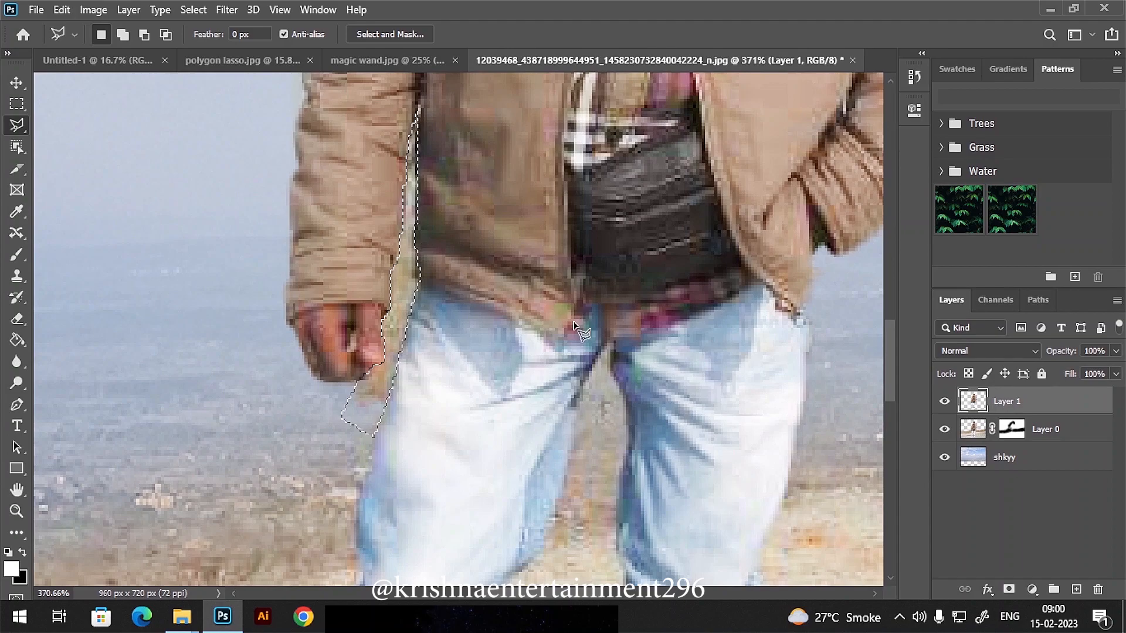
pyautogui.press('Delete')
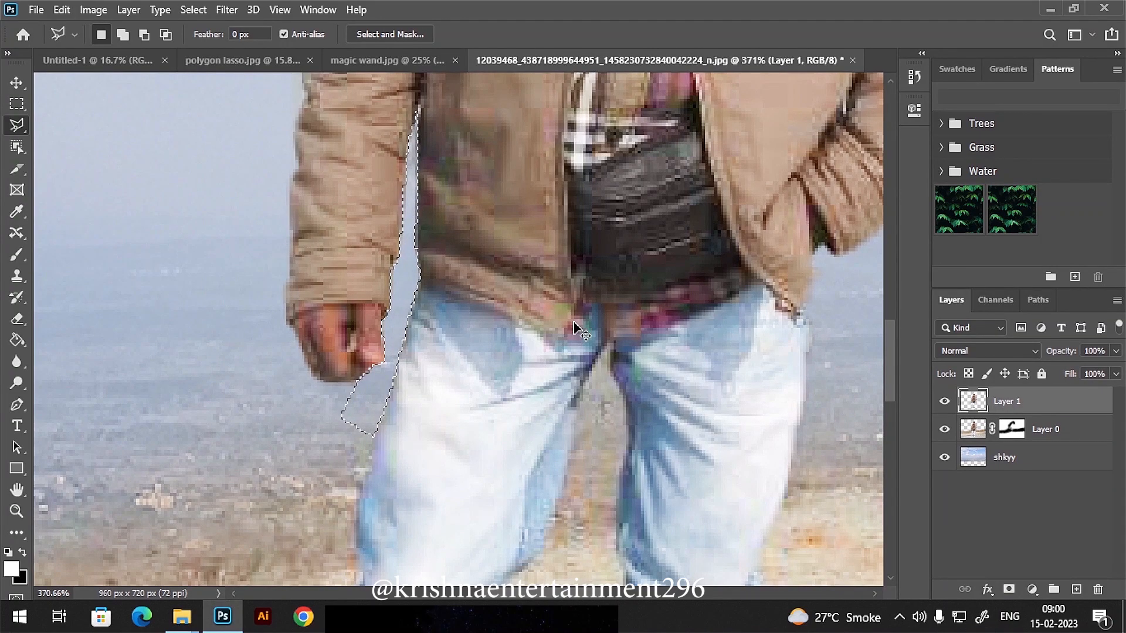
pyautogui.scroll(-5, 575, 325)
pyautogui.scroll(-3, 545, 324)
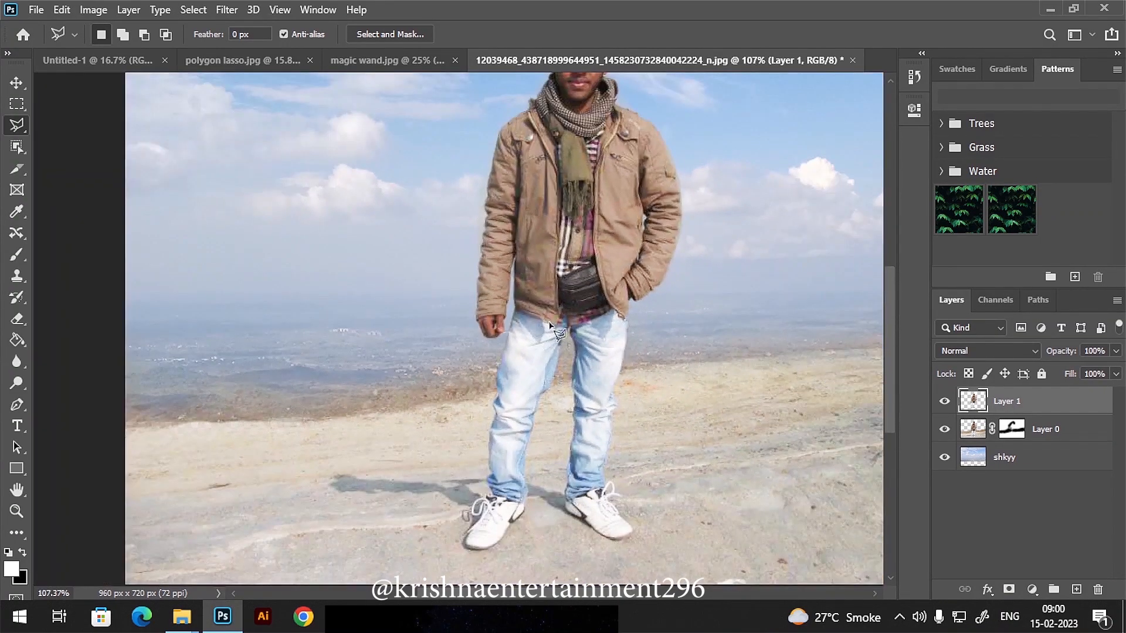
pyautogui.scroll(1, 496, 334)
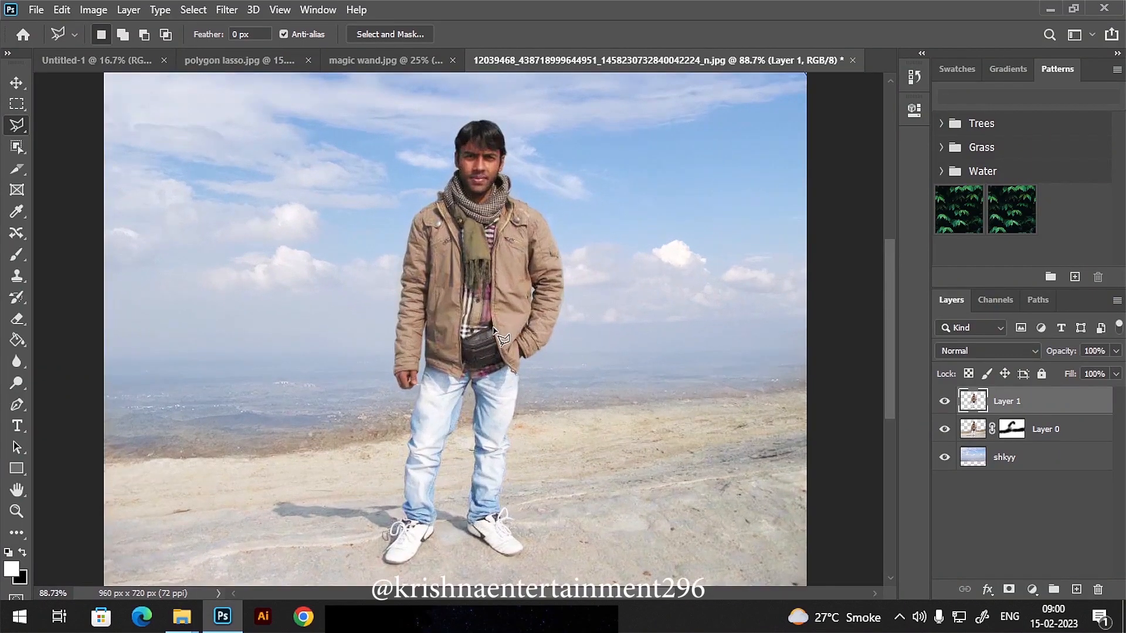
# Step: Activate the Move tool and deselect all layers
pyautogui.click(16, 83)
pyautogui.click(110, 156)
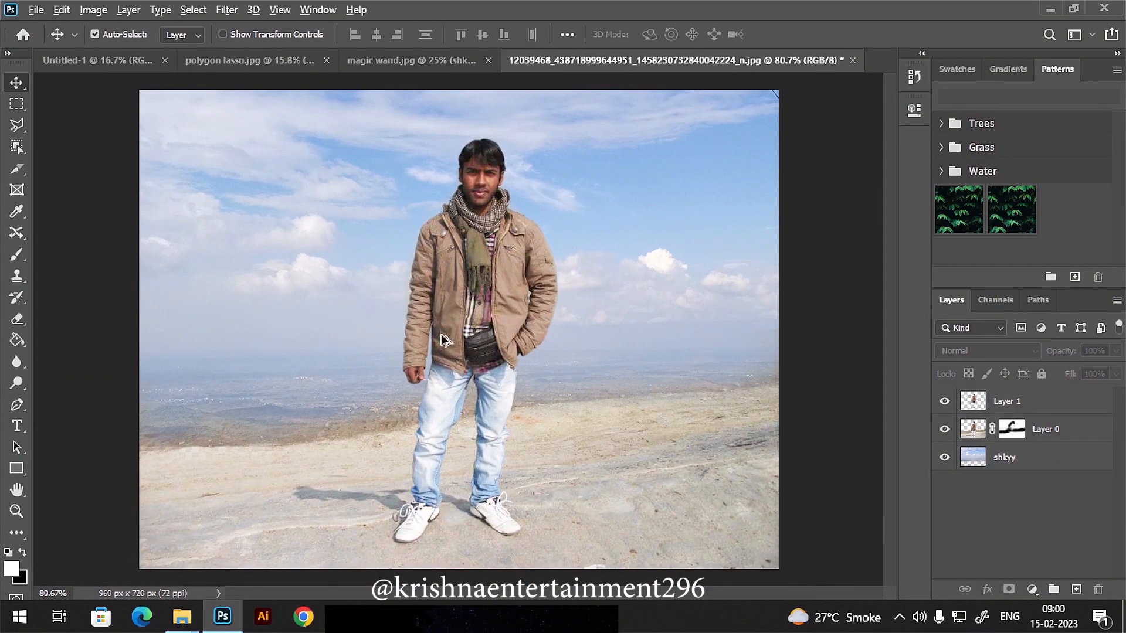
pyautogui.scroll(-1, 446, 340)
pyautogui.scroll(3, 446, 340)
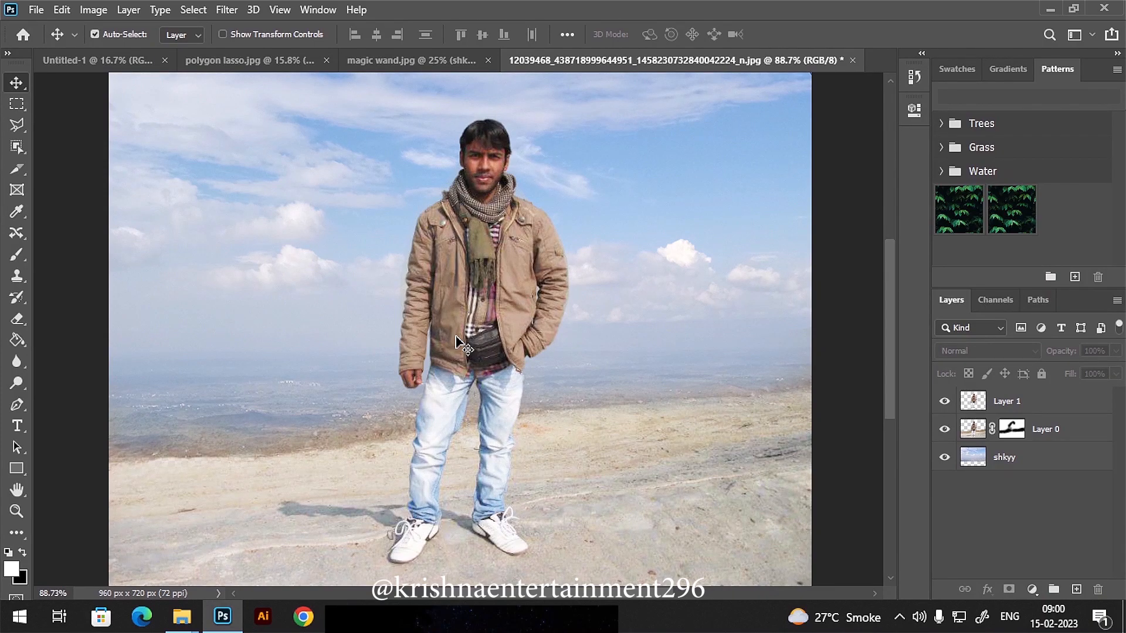
pyautogui.click(26, 131)
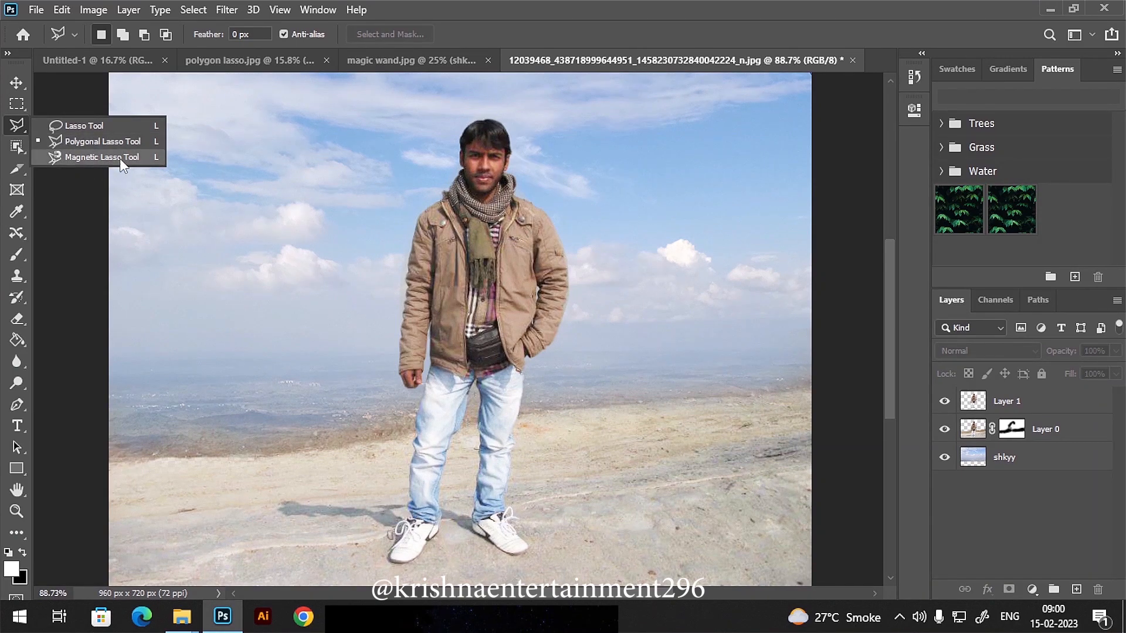
pyautogui.click(25, 153)
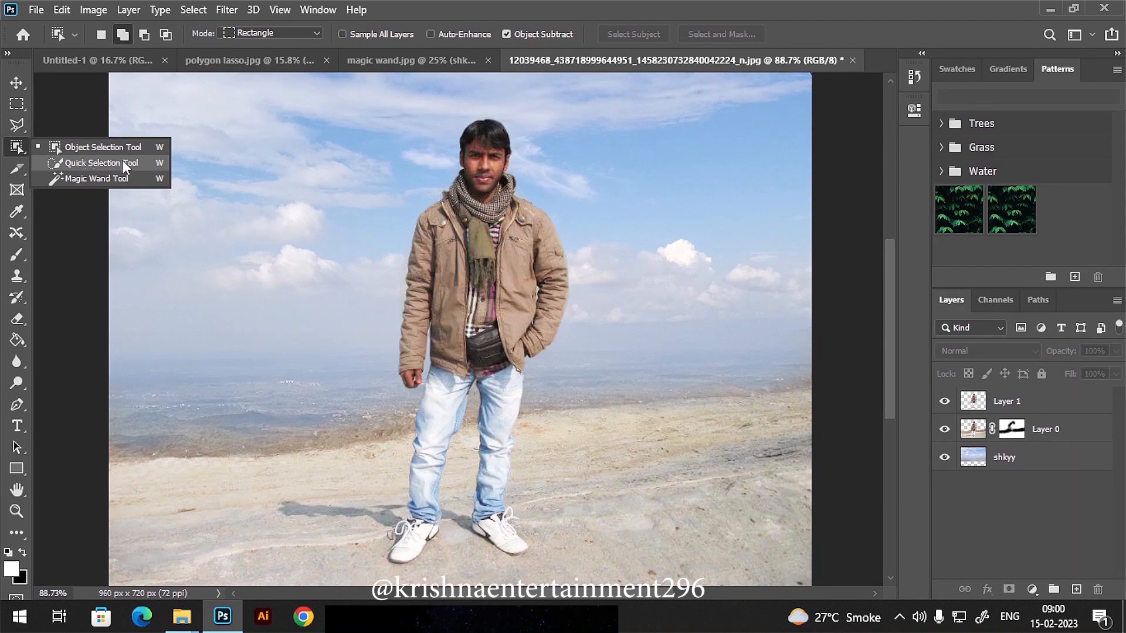
pyautogui.click(22, 152)
# Step: Compare the finished composites in polygon lasso.jpg, magic wand.jpg and the portrait document, examining the cut-out edges and replaced skies
pyautogui.click(214, 60)
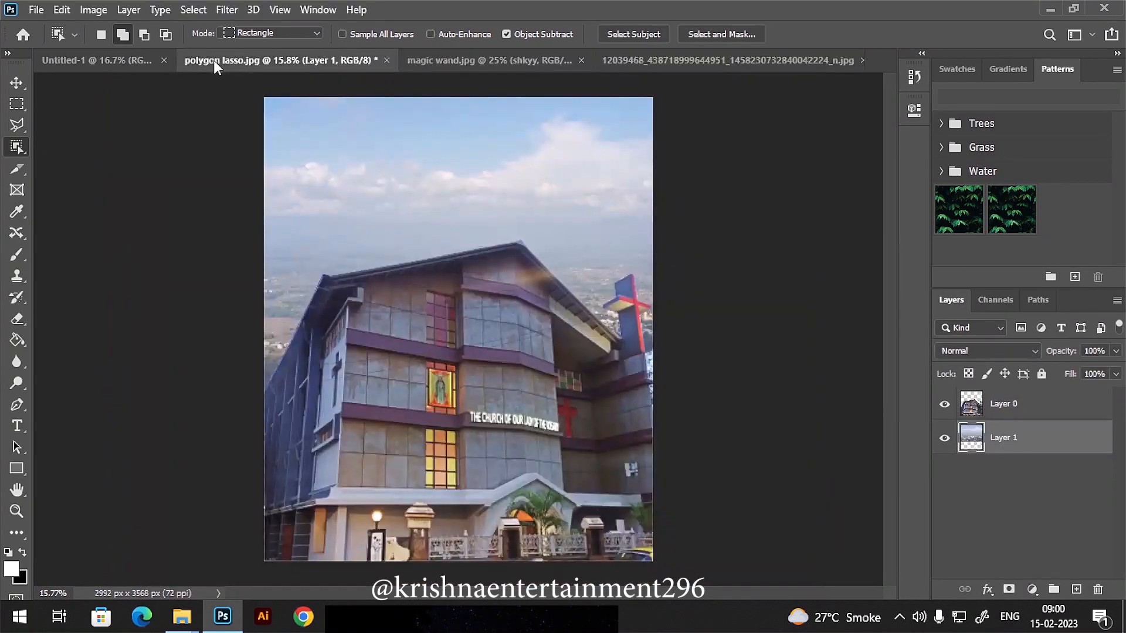
pyautogui.click(481, 61)
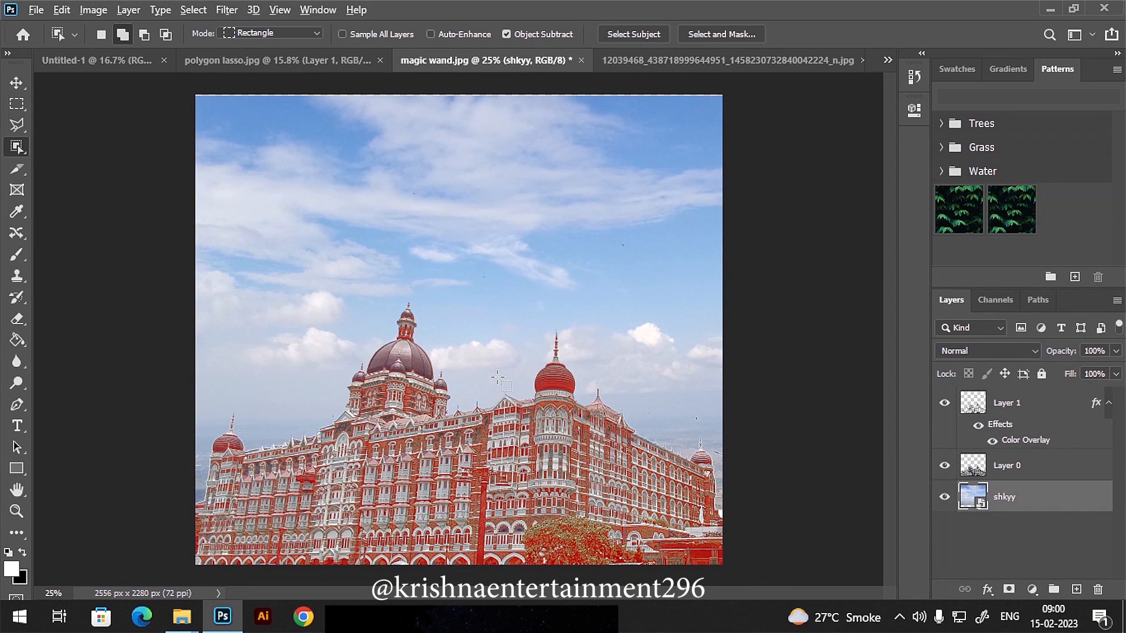
pyautogui.scroll(3, 497, 378)
pyautogui.moveTo(500, 378); pyautogui.dragTo(509, 248)
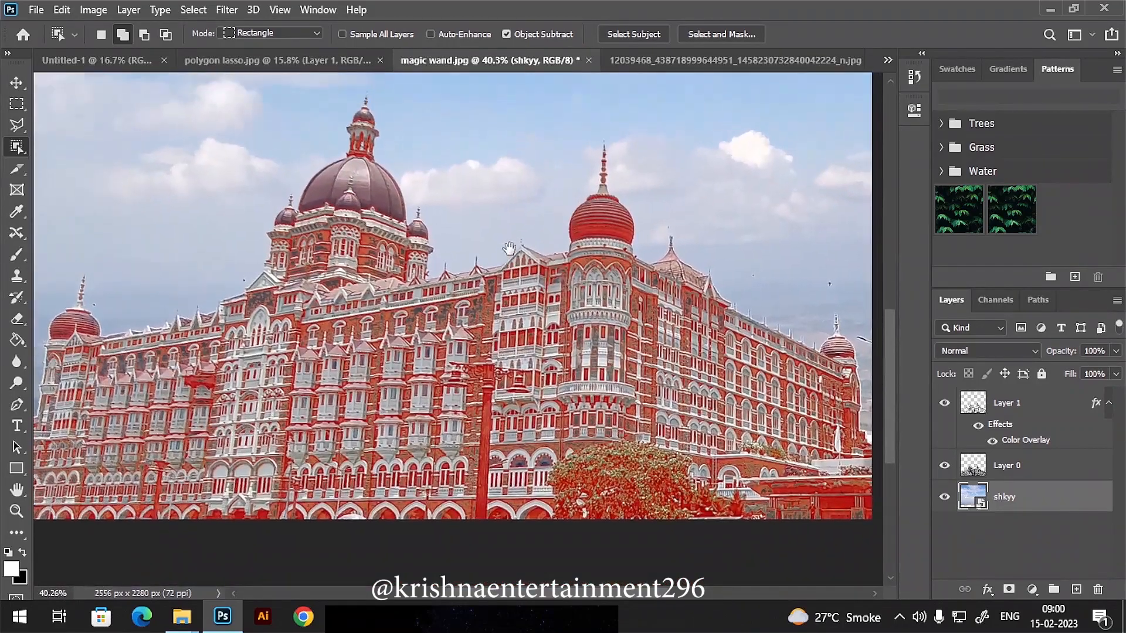
pyautogui.click(689, 62)
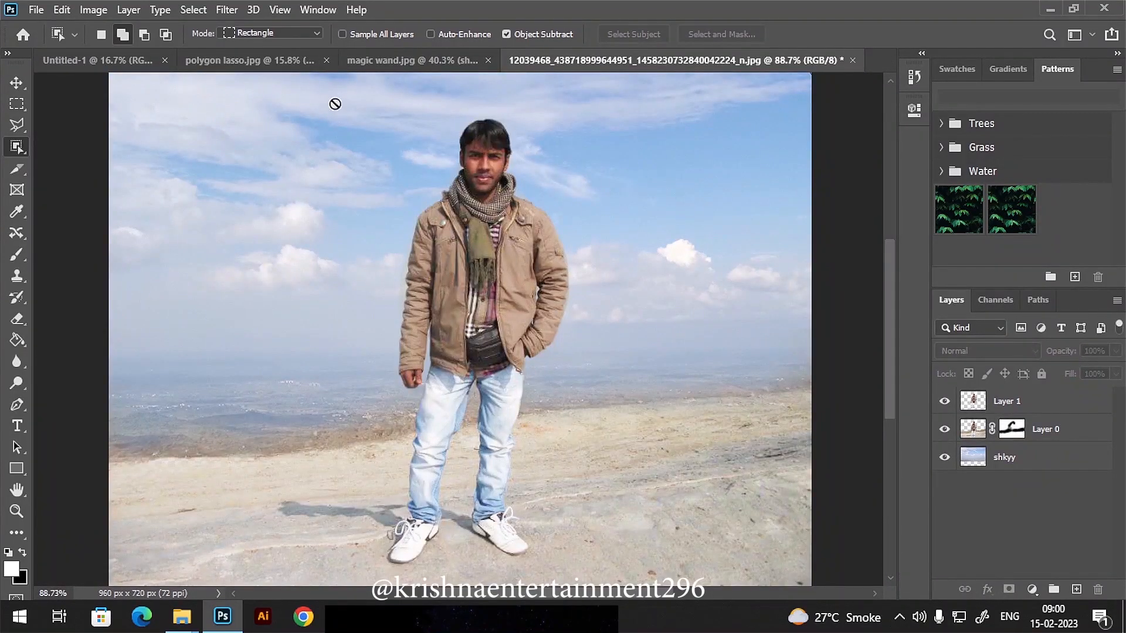
pyautogui.click(407, 61)
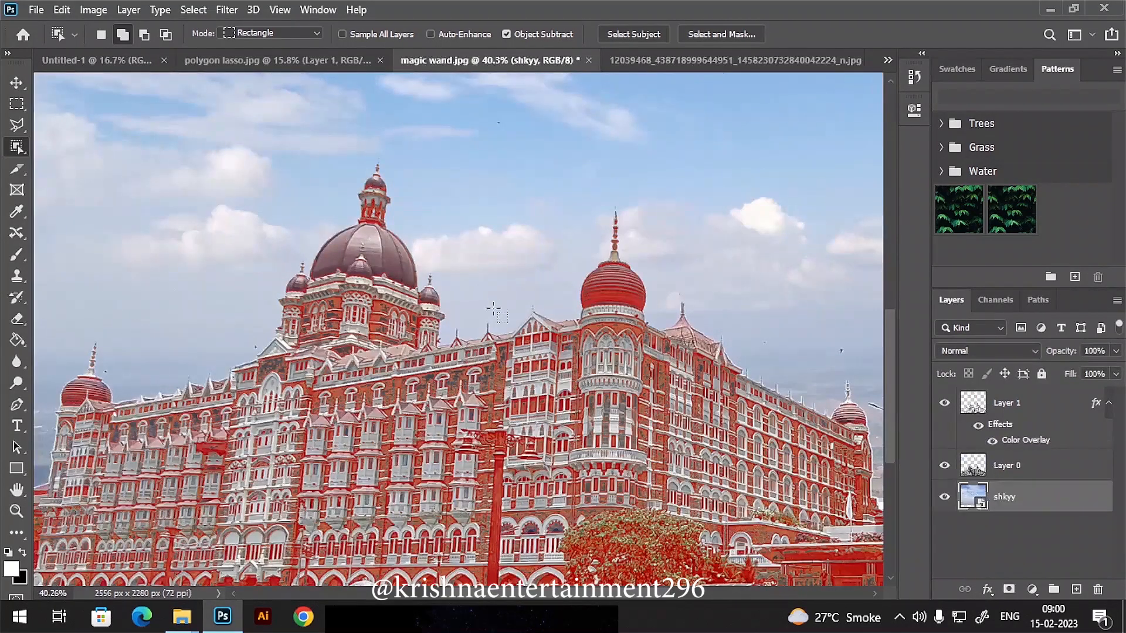
pyautogui.click(283, 59)
pyautogui.scroll(3, 457, 327)
pyautogui.moveTo(462, 327); pyautogui.dragTo(422, 397)
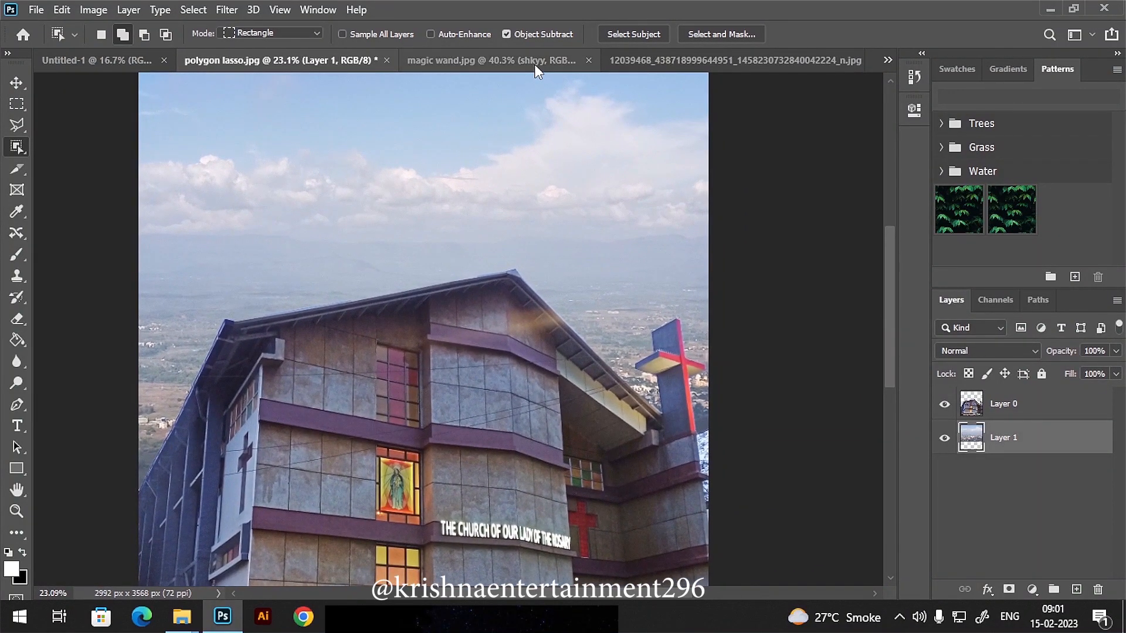
pyautogui.click(538, 69)
pyautogui.click(643, 58)
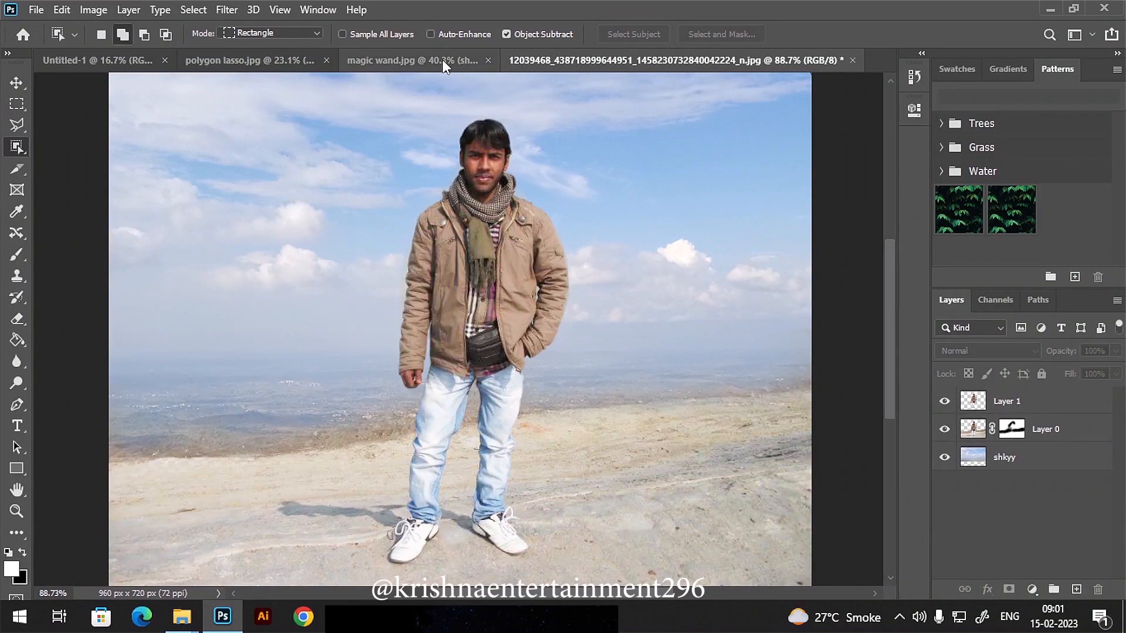
pyautogui.click(443, 61)
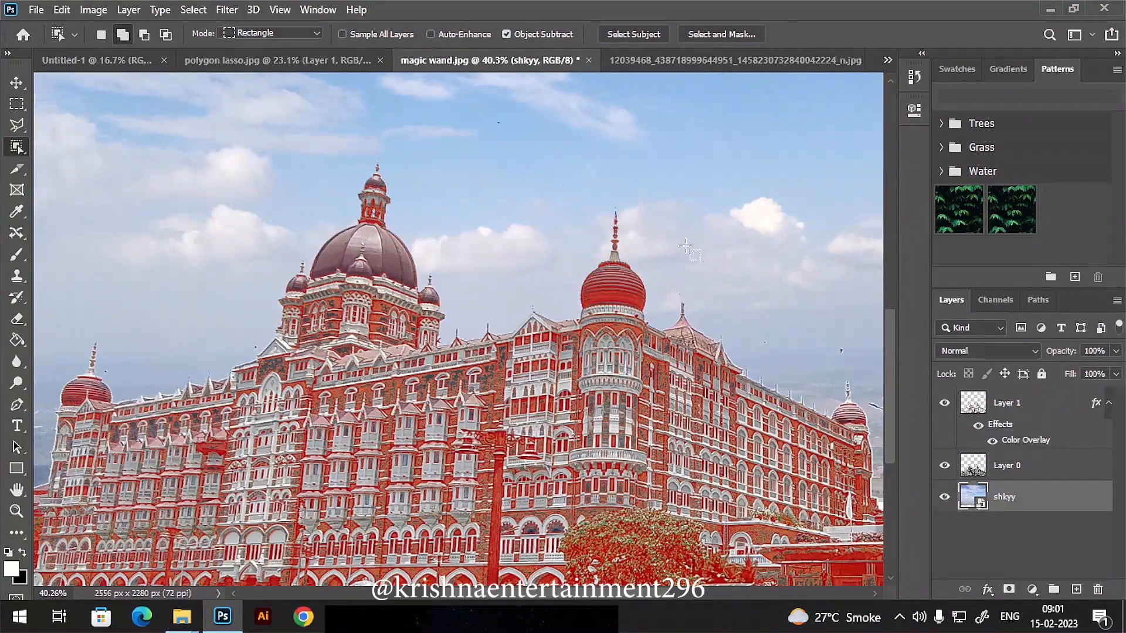